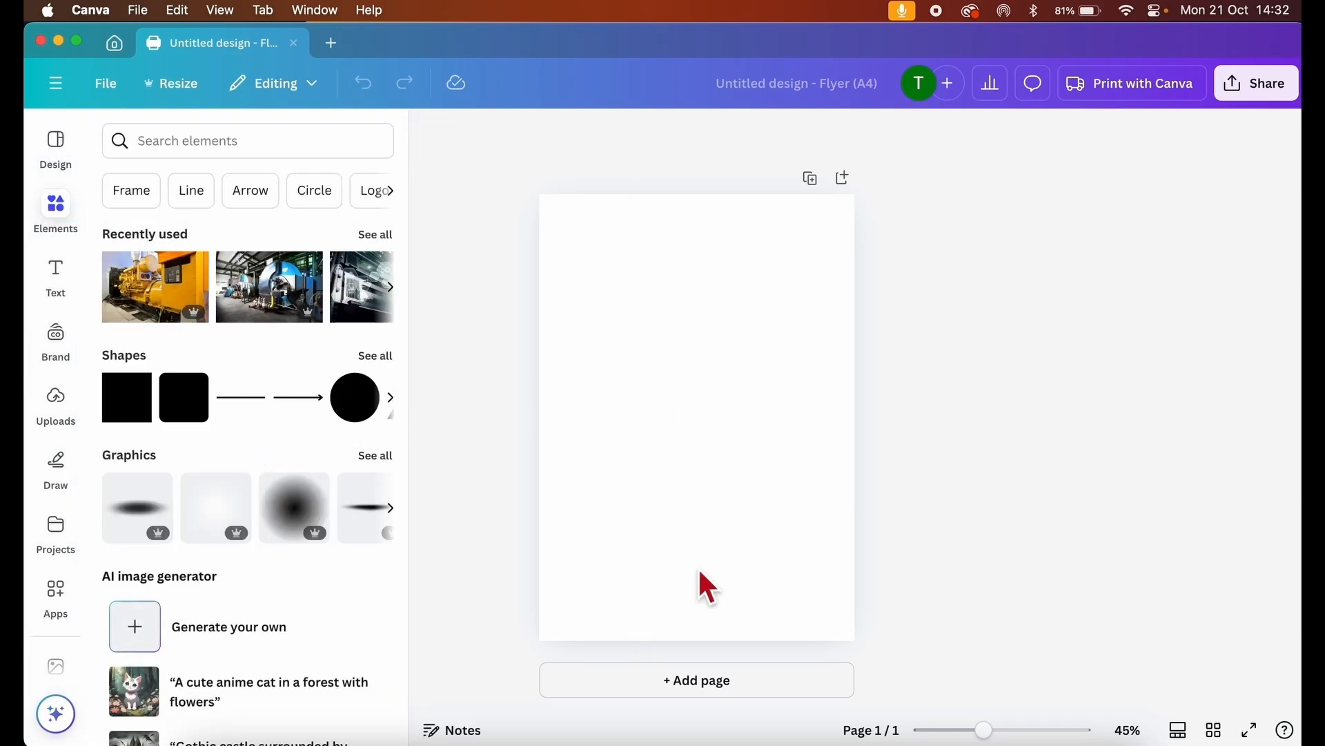
Open the complete collection of grids among the design elements.
{"action": "scroll", "coordinate": [286, 423], "scroll_direction": "down", "scroll_amount": 15}
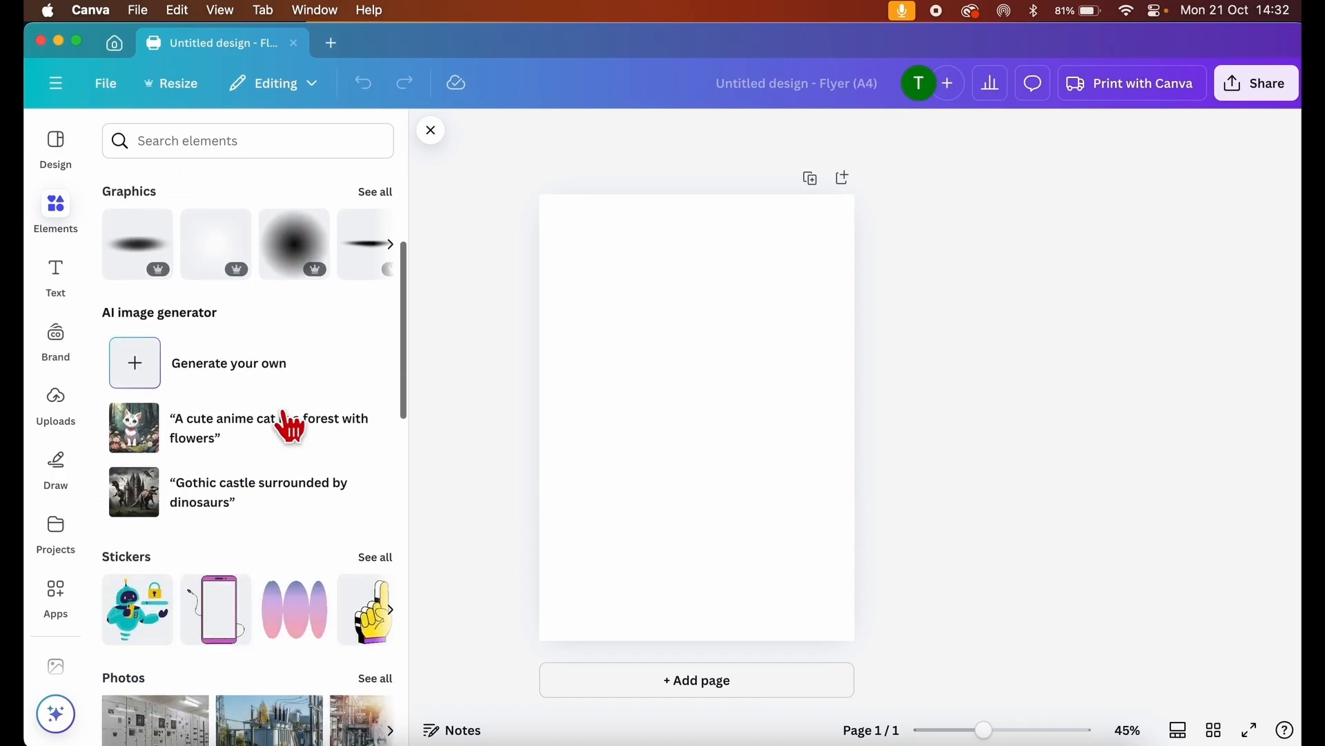
{"action": "scroll", "coordinate": [289, 427], "scroll_direction": "up", "scroll_amount": 3}
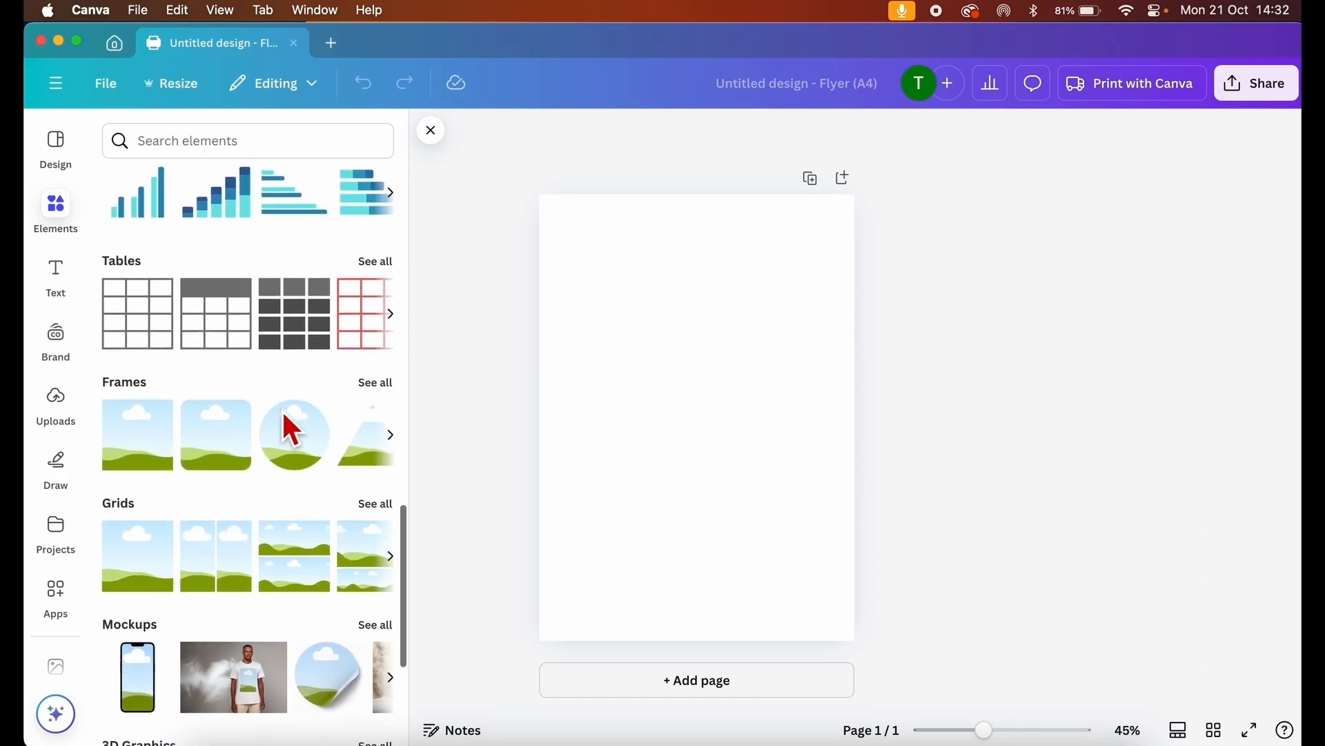
{"action": "scroll", "coordinate": [289, 426], "scroll_direction": "down", "scroll_amount": 1}
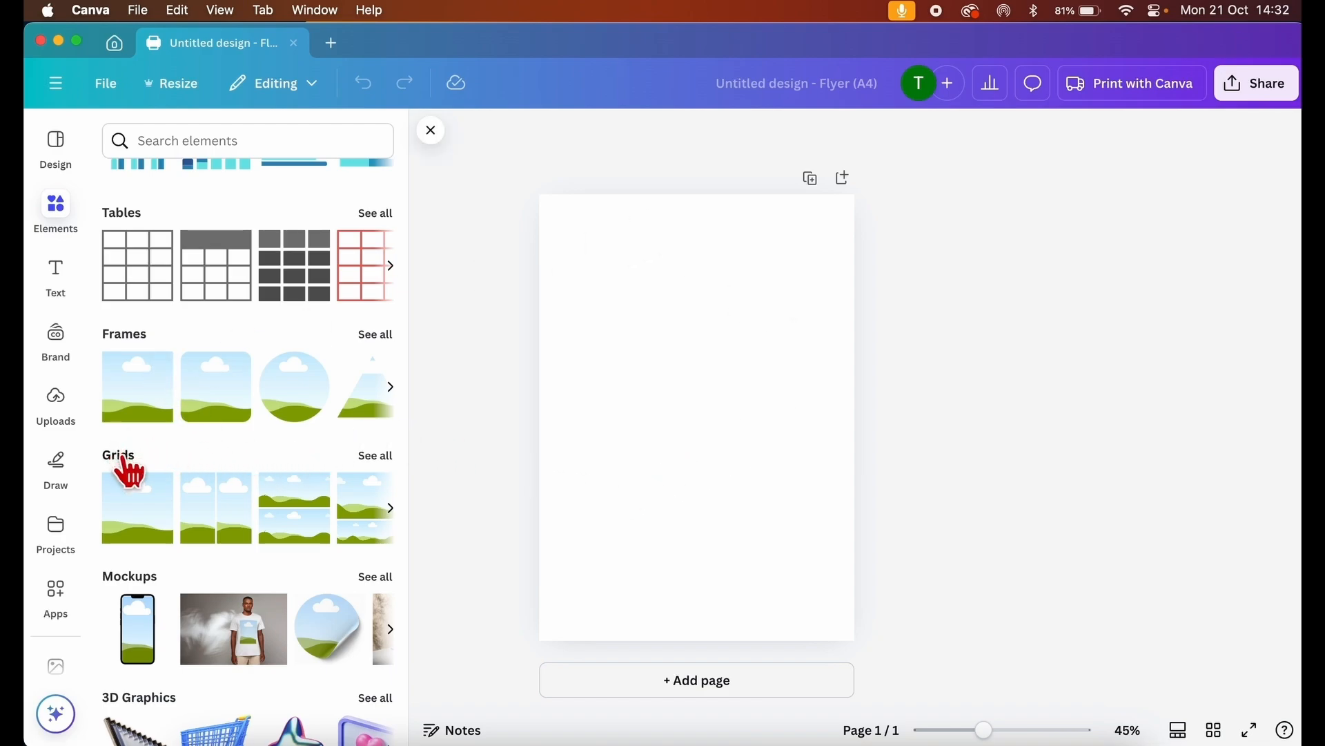
{"action": "left_click", "coordinate": [373, 457]}
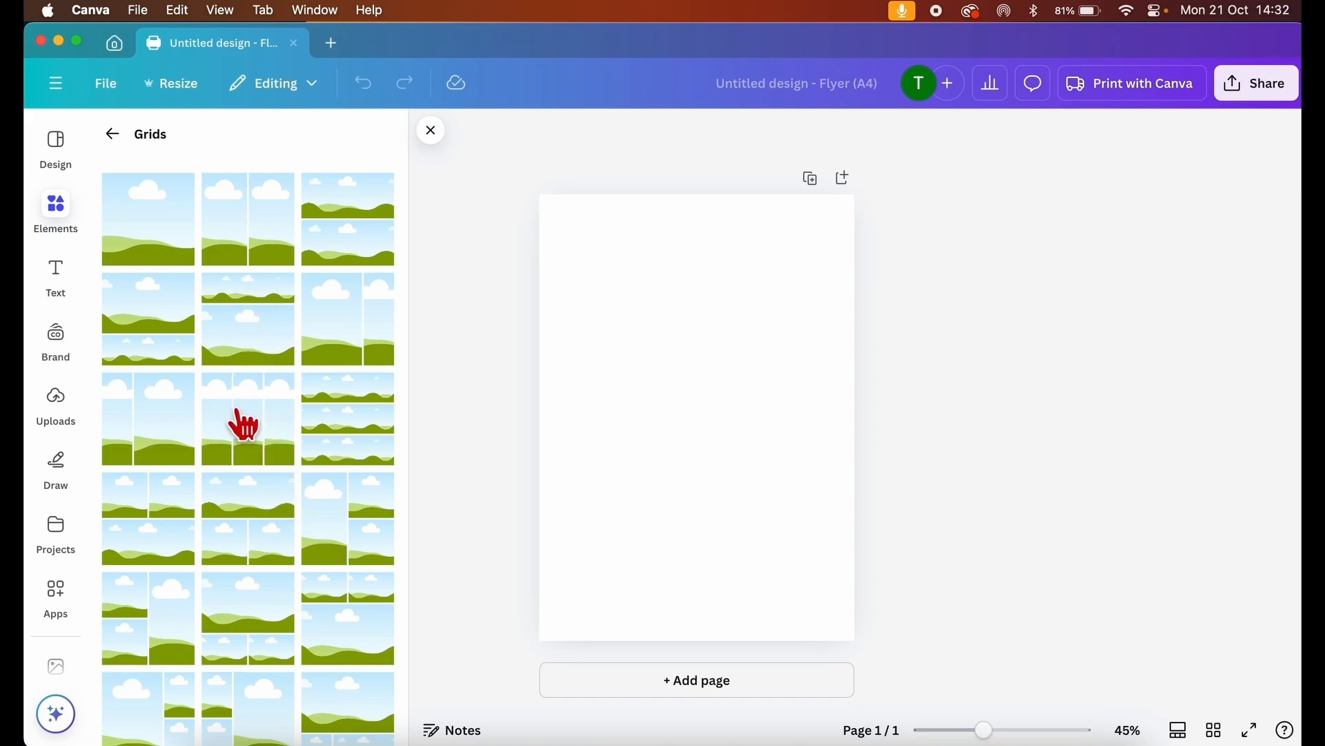
Add the grid with five equal vertical columns to the blank A4 flyer page so it fills the page.
{"action": "scroll", "coordinate": [243, 429], "scroll_direction": "down", "scroll_amount": 15}
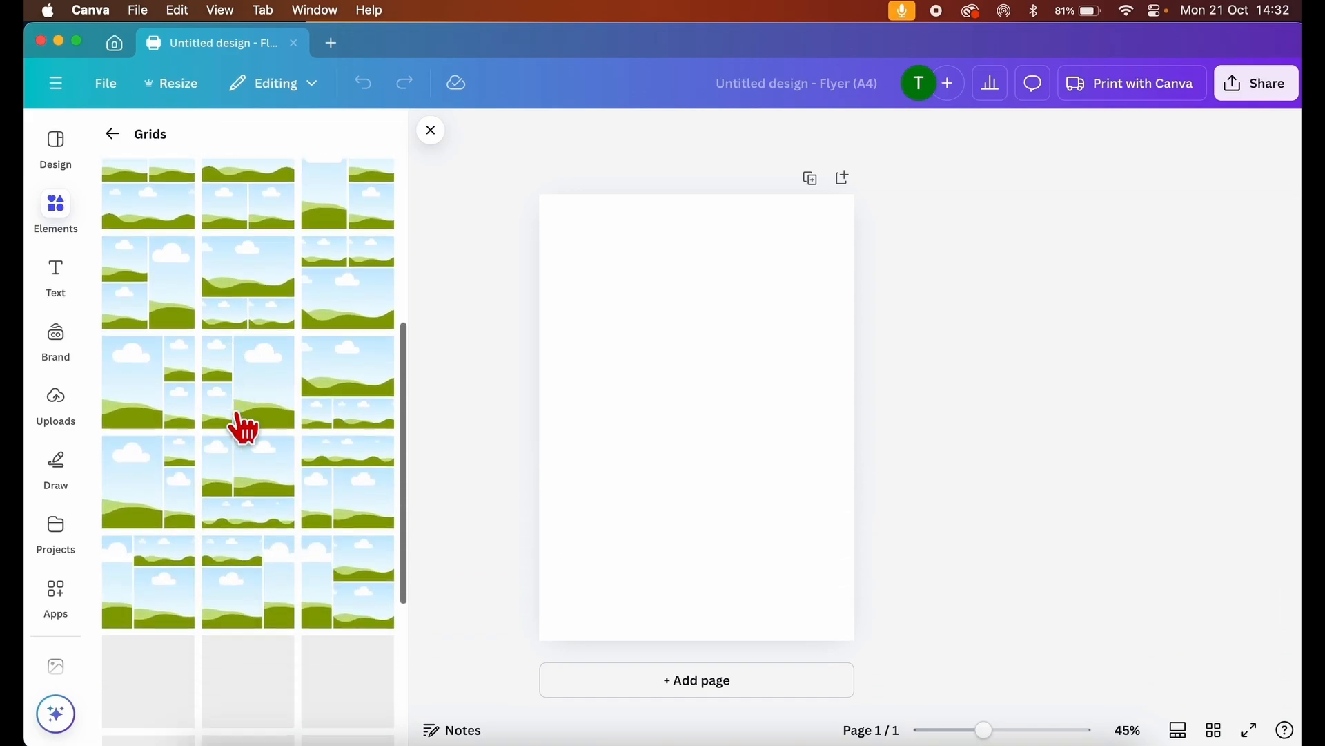
{"action": "scroll", "coordinate": [243, 429], "scroll_direction": "down", "scroll_amount": 5}
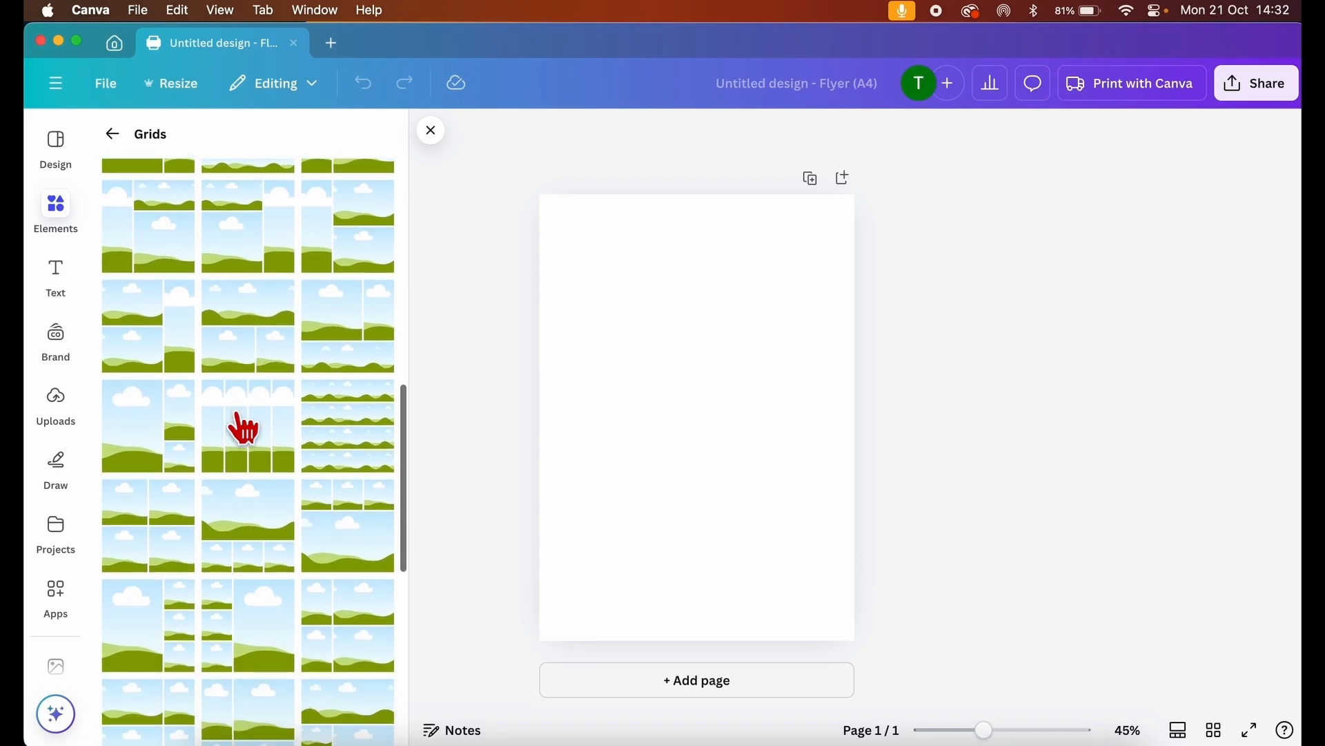
{"action": "scroll", "coordinate": [237, 432], "scroll_direction": "down", "scroll_amount": 3}
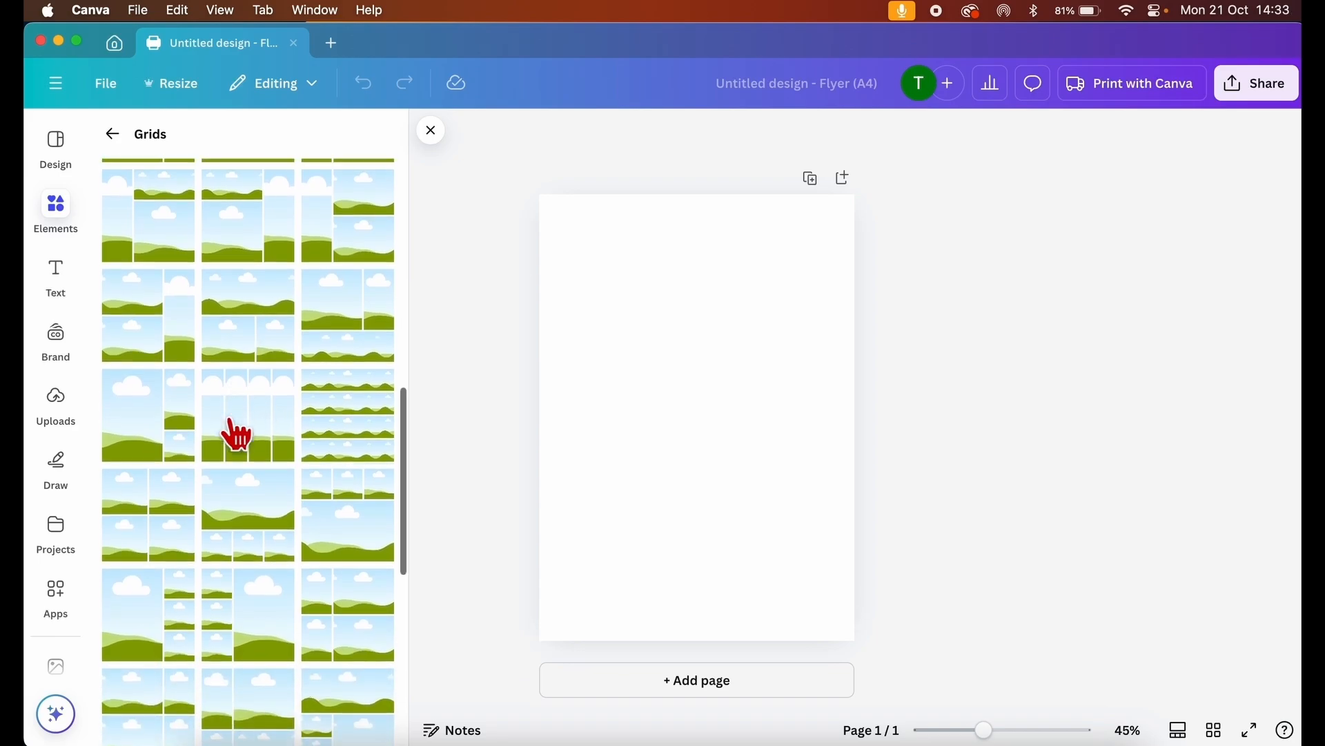
{"action": "scroll", "coordinate": [232, 428], "scroll_direction": "down", "scroll_amount": 8}
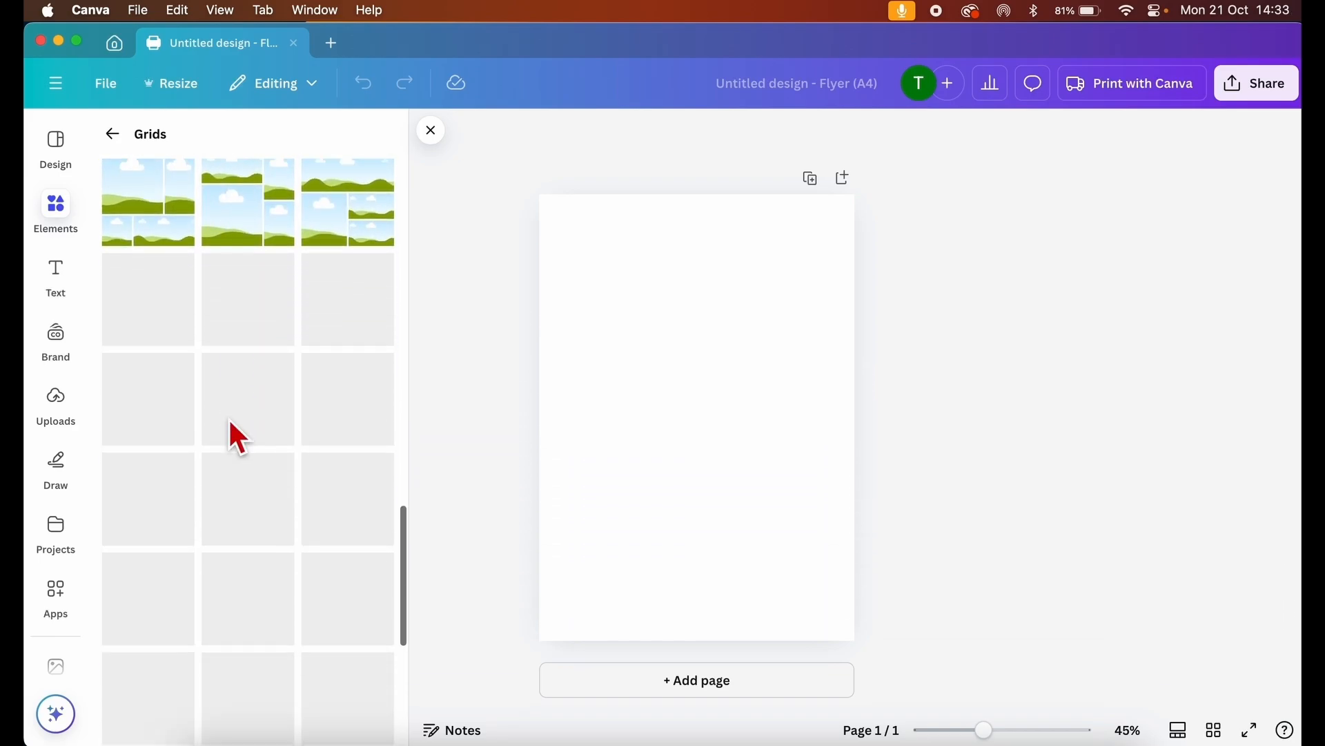
{"action": "scroll", "coordinate": [237, 434], "scroll_direction": "down", "scroll_amount": 5}
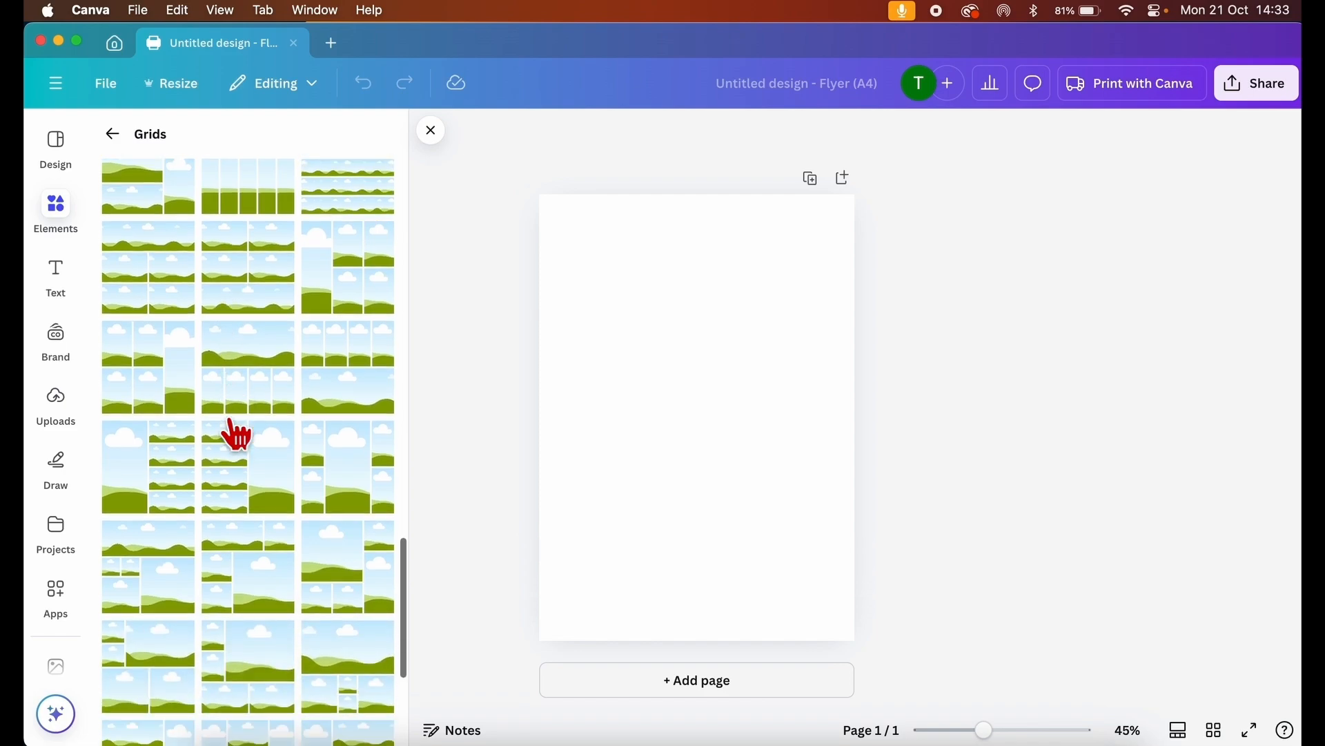
{"action": "scroll", "coordinate": [237, 434], "scroll_direction": "down", "scroll_amount": 3}
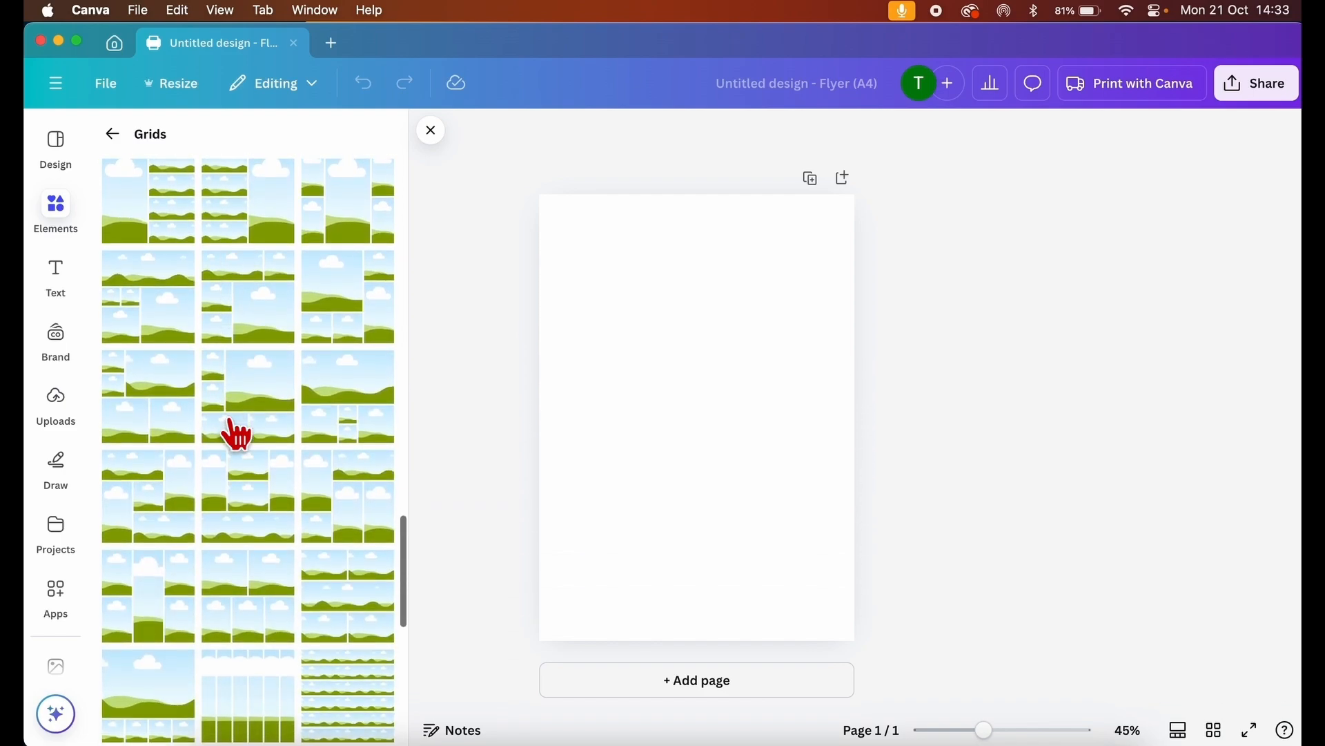
{"action": "scroll", "coordinate": [236, 434], "scroll_direction": "down", "scroll_amount": 1}
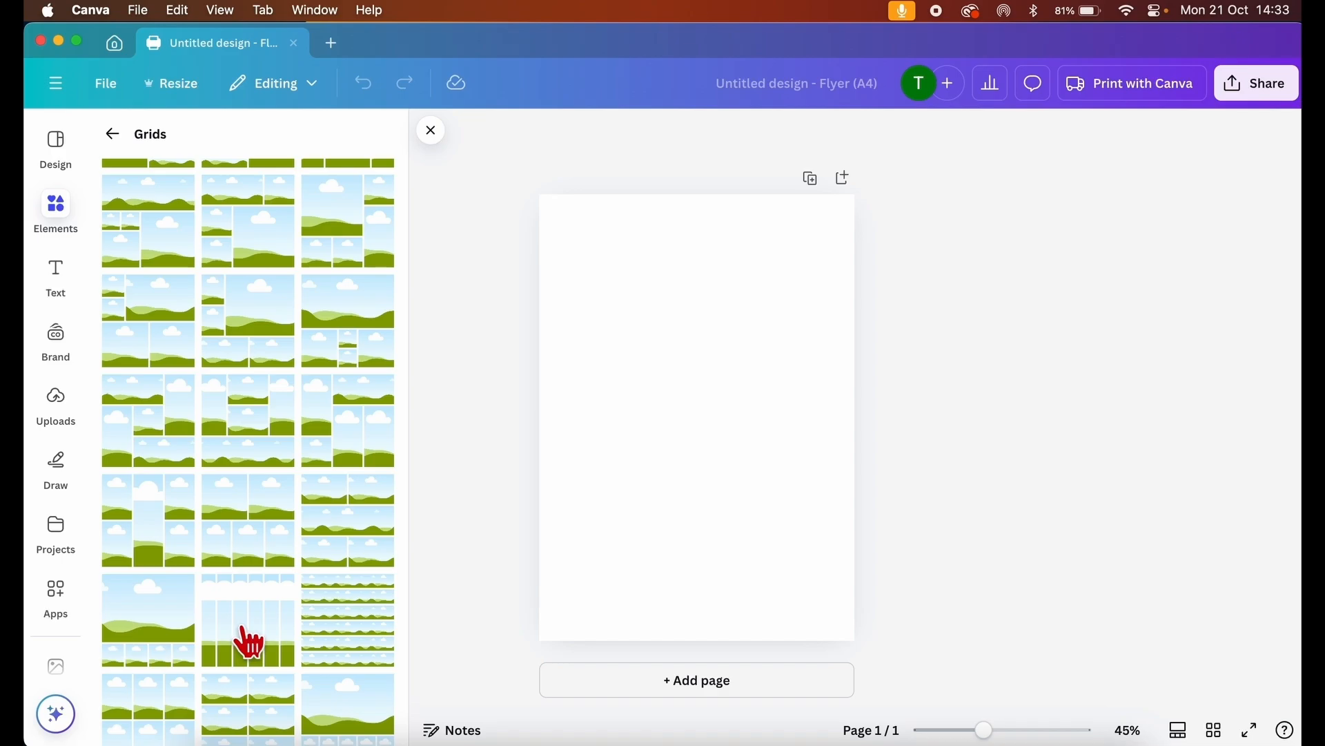
{"action": "scroll", "coordinate": [249, 642], "scroll_direction": "down", "scroll_amount": 5}
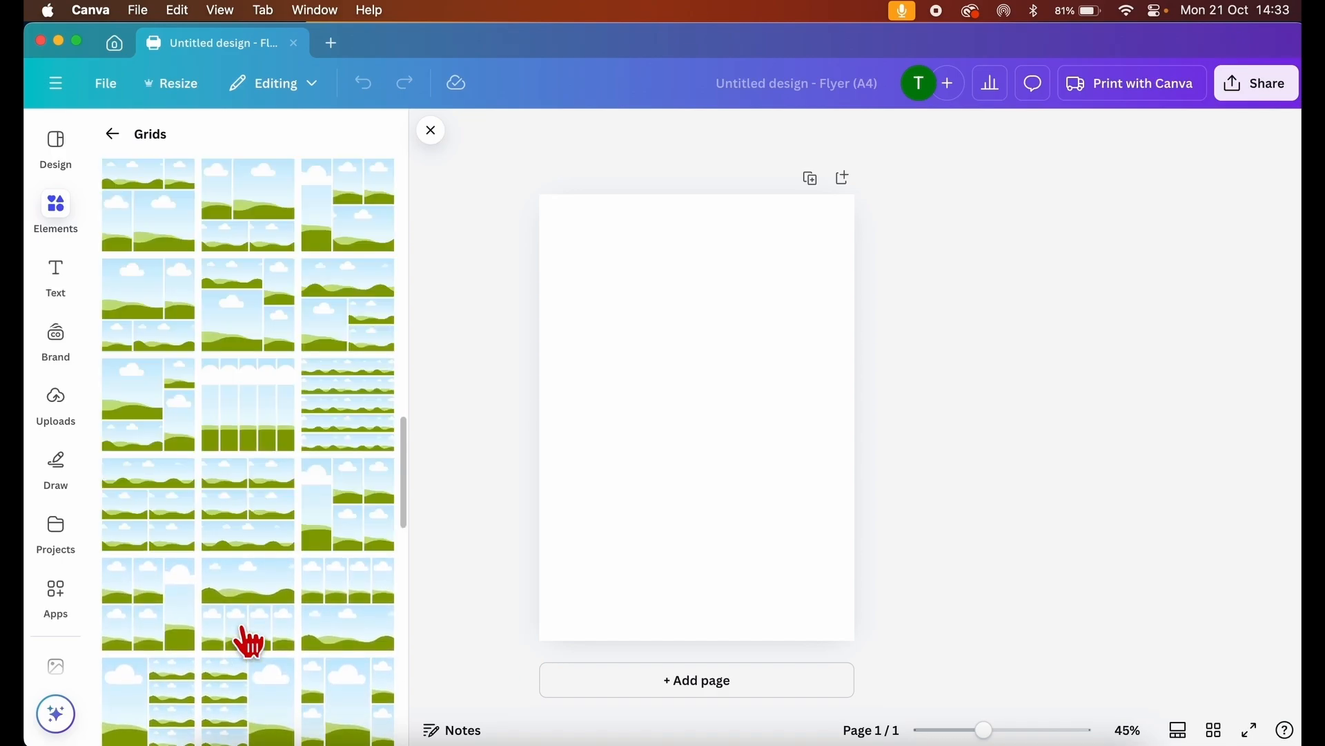
{"action": "scroll", "coordinate": [247, 638], "scroll_direction": "up", "scroll_amount": 1}
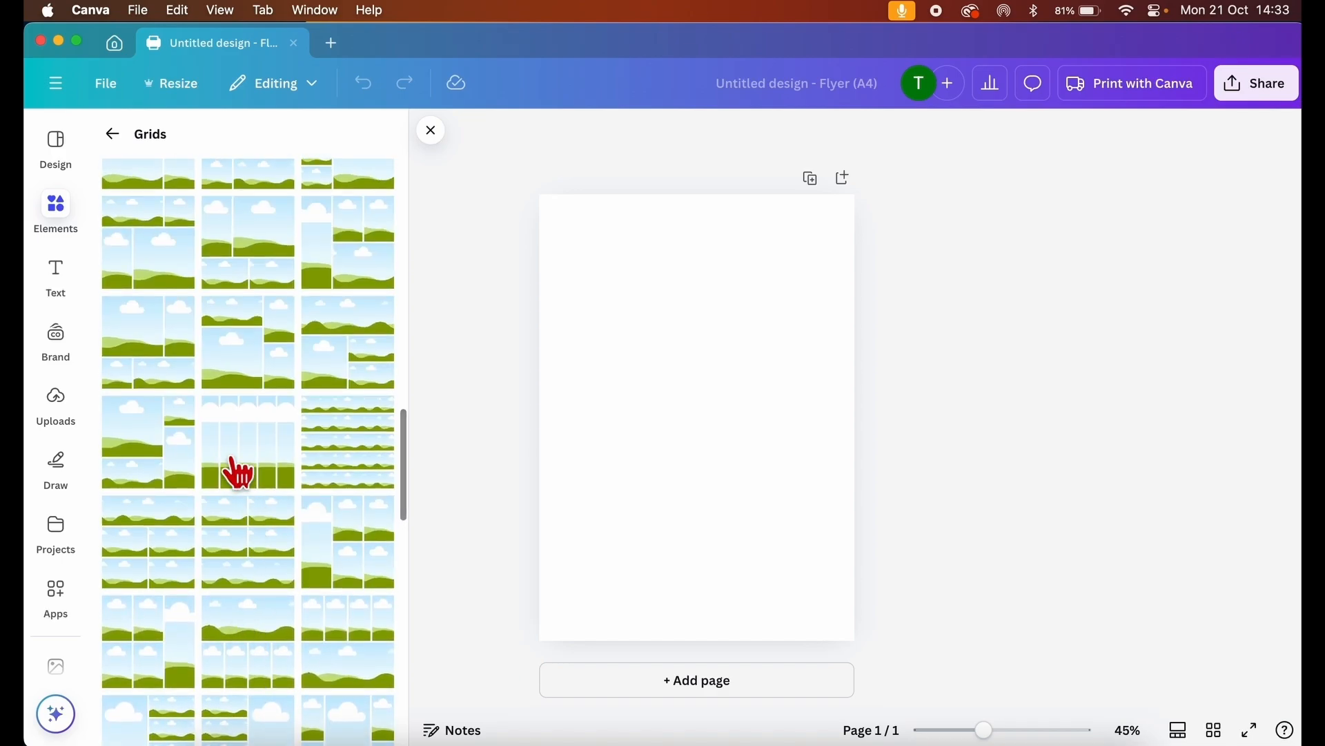
{"action": "left_click_drag", "start_coordinate": [246, 450], "coordinate": [691, 438]}
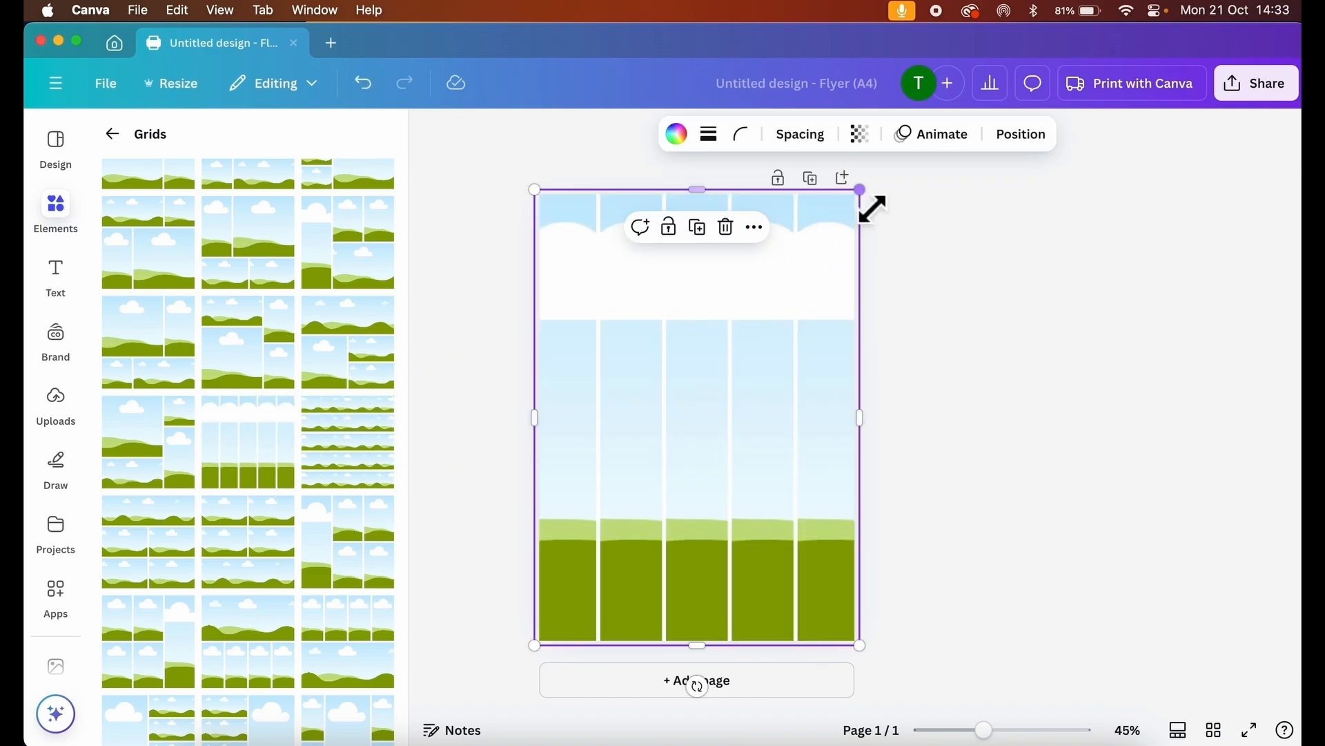
Resize the five-column grid so its outer edges extend slightly beyond the page on all sides.
{"action": "left_click_drag", "start_coordinate": [879, 207], "coordinate": [885, 202]}
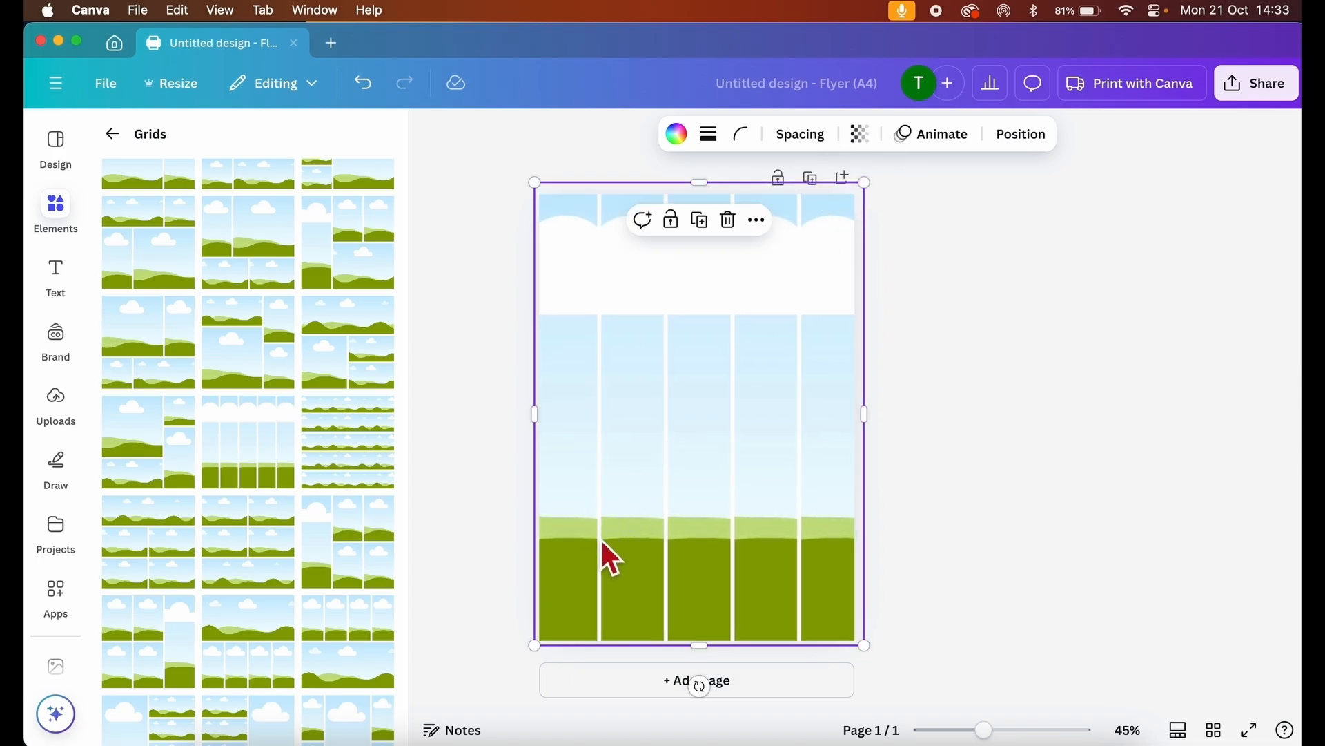
{"action": "left_click_drag", "start_coordinate": [537, 647], "coordinate": [530, 653]}
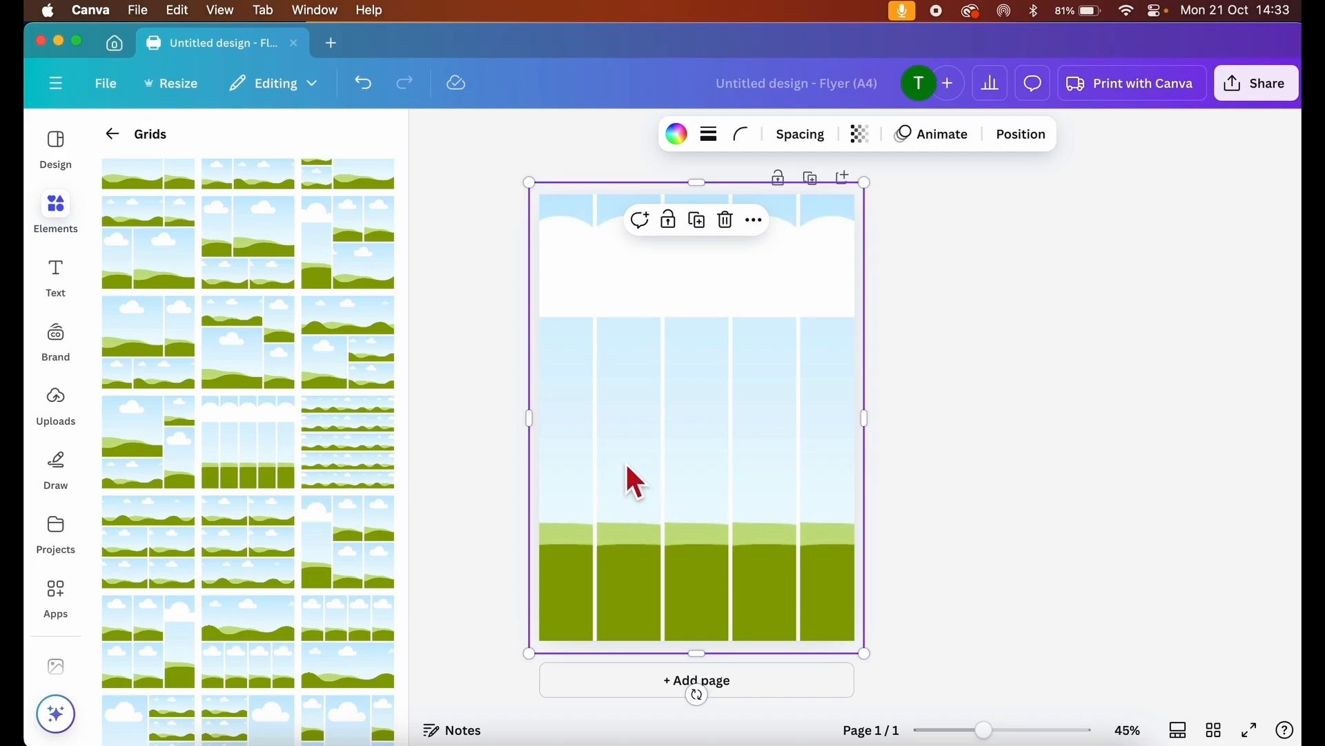
{"action": "left_click_drag", "start_coordinate": [529, 653], "coordinate": [497, 668]}
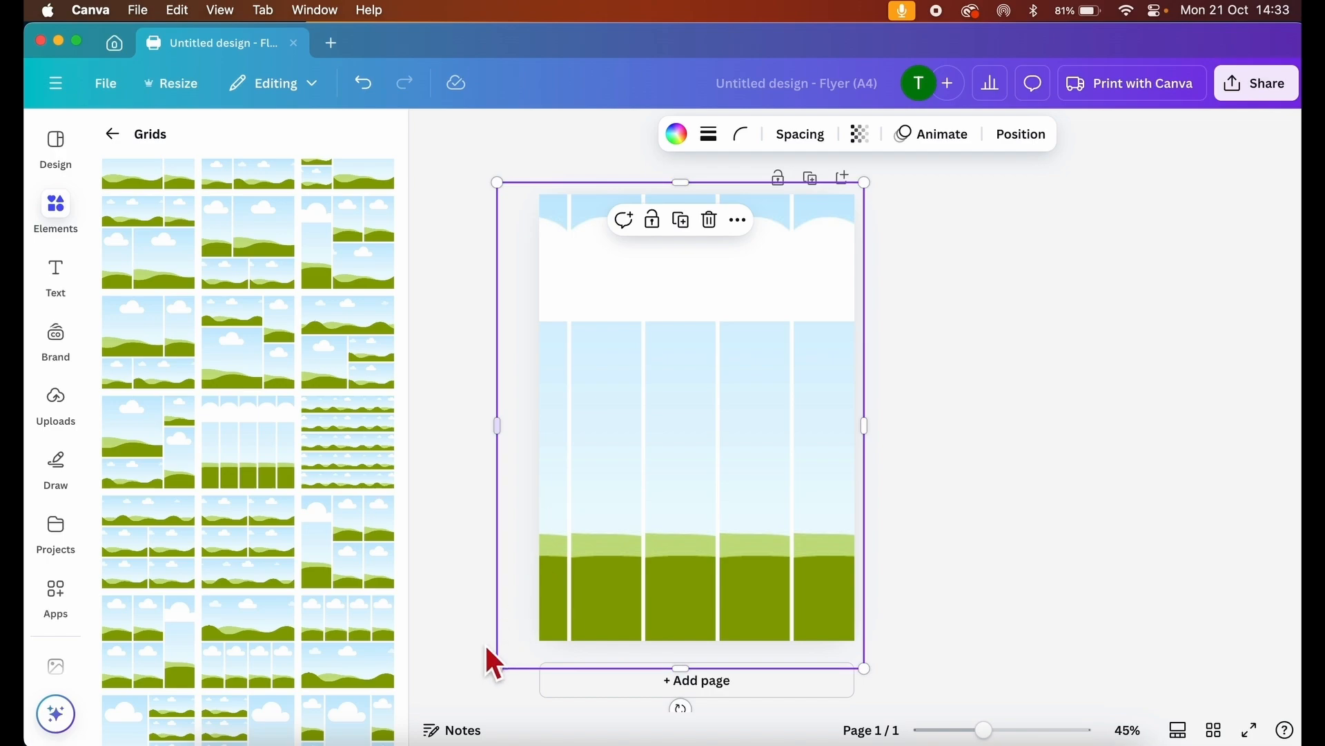
{"action": "left_click_drag", "start_coordinate": [498, 667], "coordinate": [533, 641]}
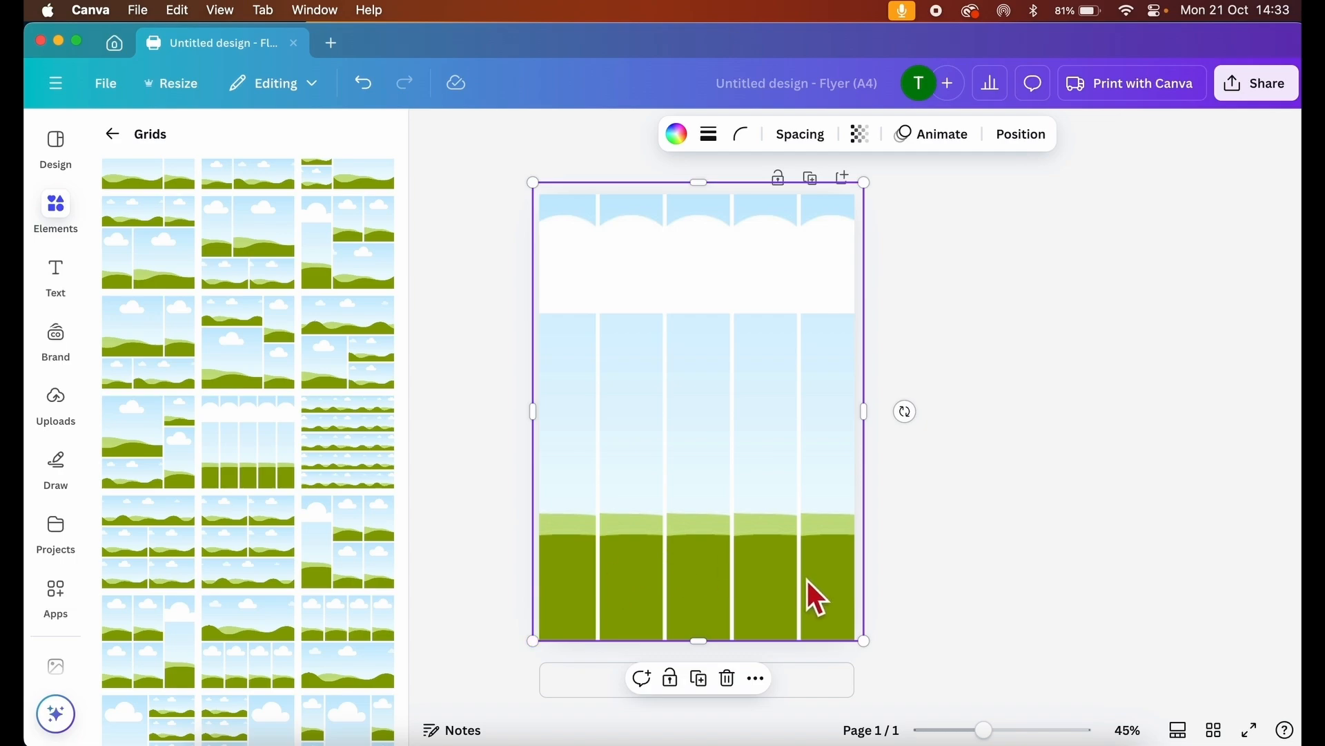
{"action": "left_click_drag", "start_coordinate": [865, 641], "coordinate": [863, 649]}
{"action": "left_click", "coordinate": [533, 649]}
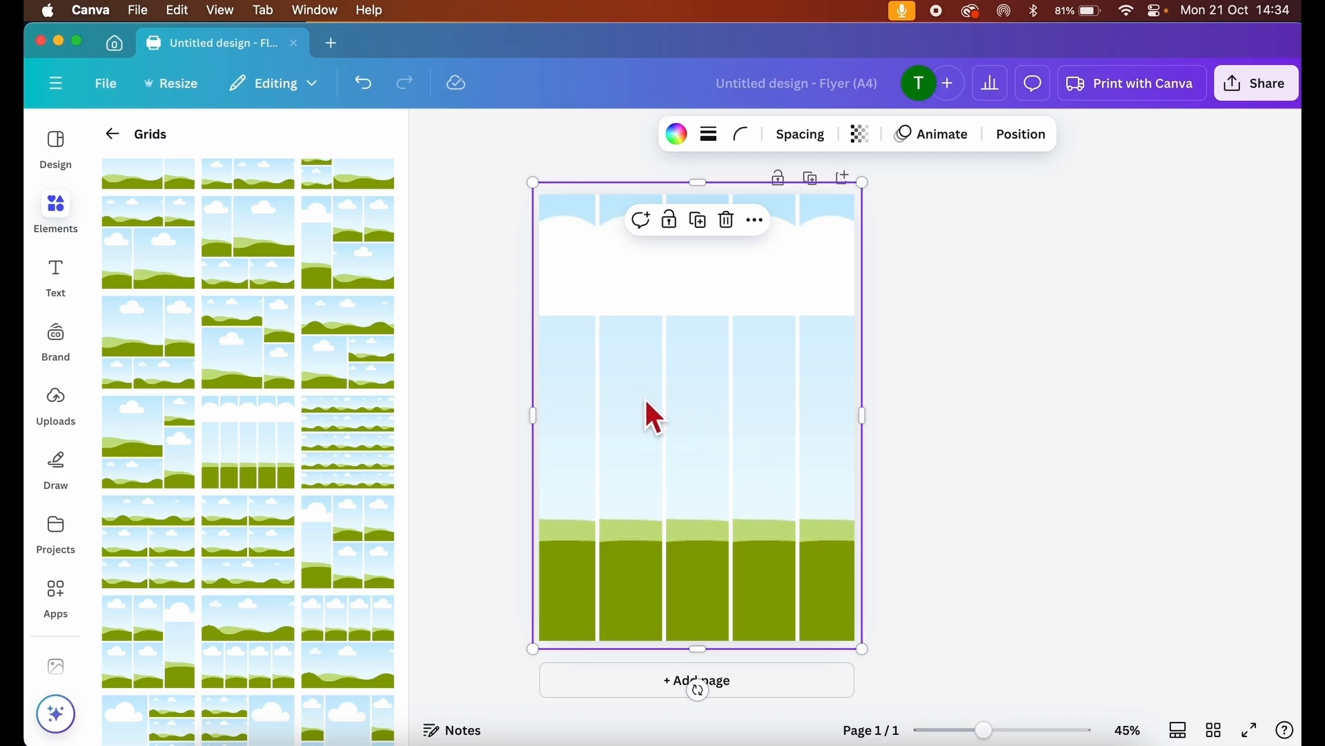
Set the grid spacing between the five columns to 11.
{"action": "left_click", "coordinate": [805, 138]}
{"action": "mouse_move", "coordinate": [711, 207]}
{"action": "left_mouse_down"}
{"action": "mouse_move", "coordinate": [769, 207]}
{"action": "mouse_move", "coordinate": [707, 207]}
{"action": "mouse_move", "coordinate": [767, 207]}
{"action": "mouse_move", "coordinate": [708, 207]}
{"action": "mouse_move", "coordinate": [725, 207]}
{"action": "left_mouse_up"}
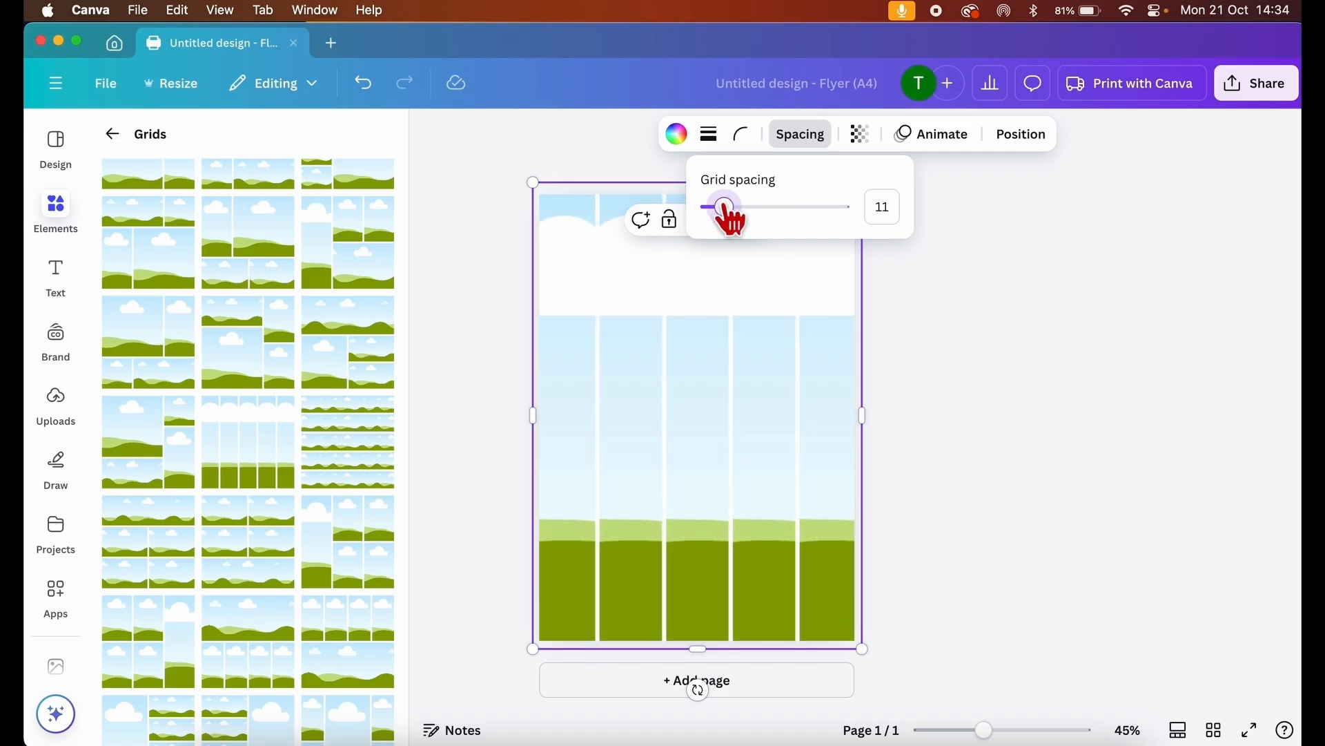
{"action": "left_click", "coordinate": [1006, 295]}
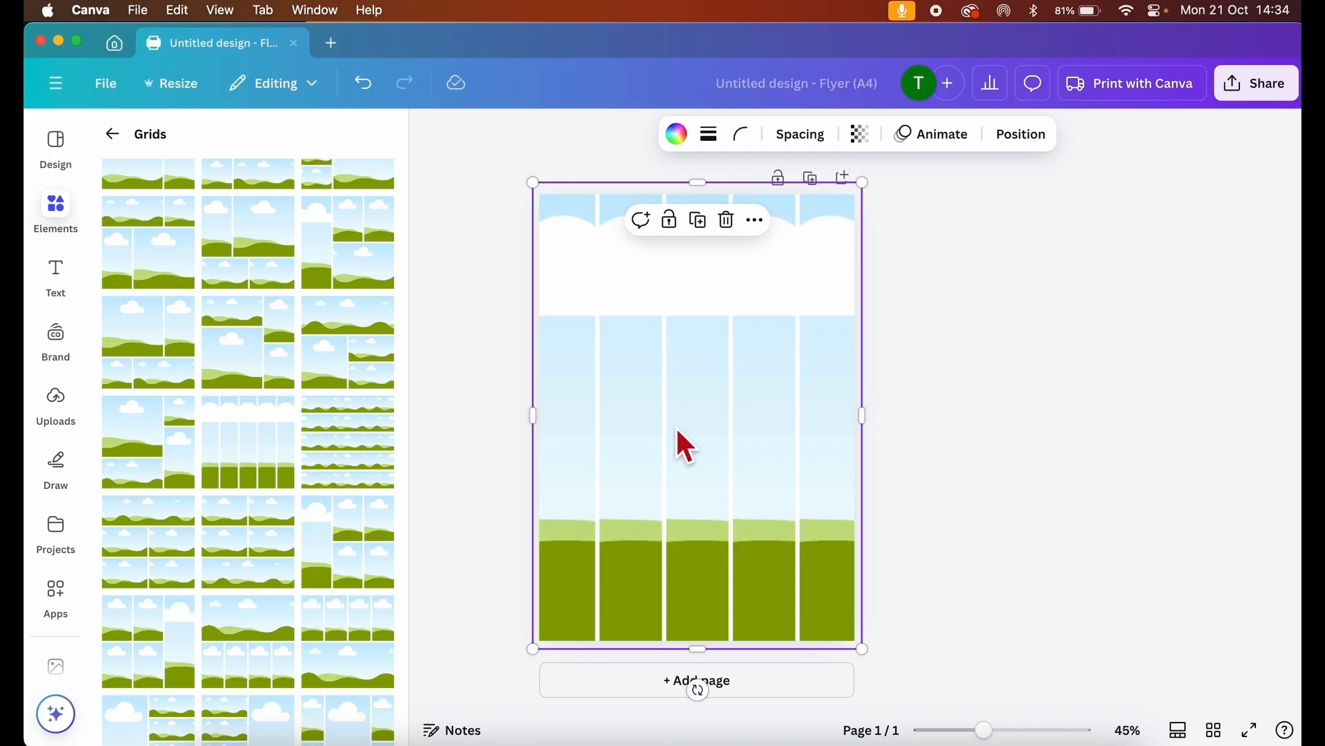
Search the elements for "business" and show all of the photo results.
{"action": "left_click", "coordinate": [59, 213]}
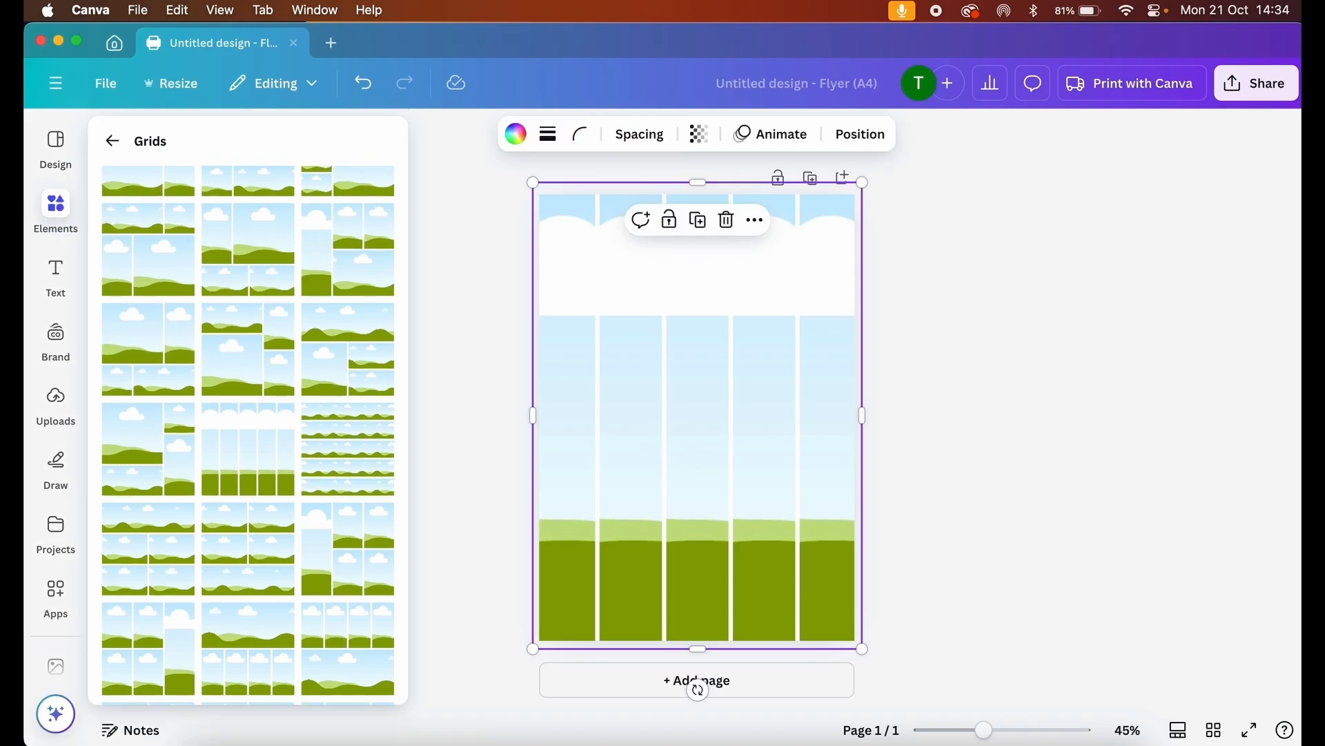
{"action": "left_click", "coordinate": [114, 143]}
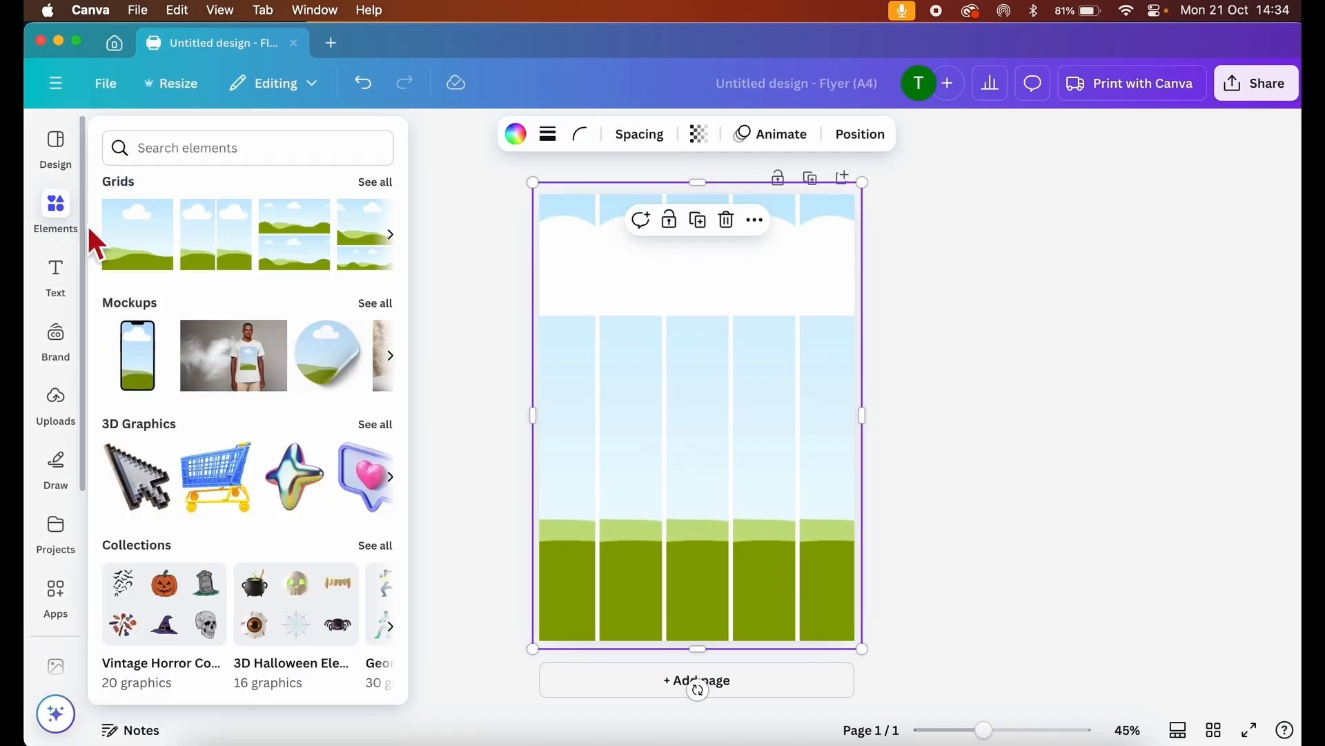
{"action": "left_click", "coordinate": [222, 164]}
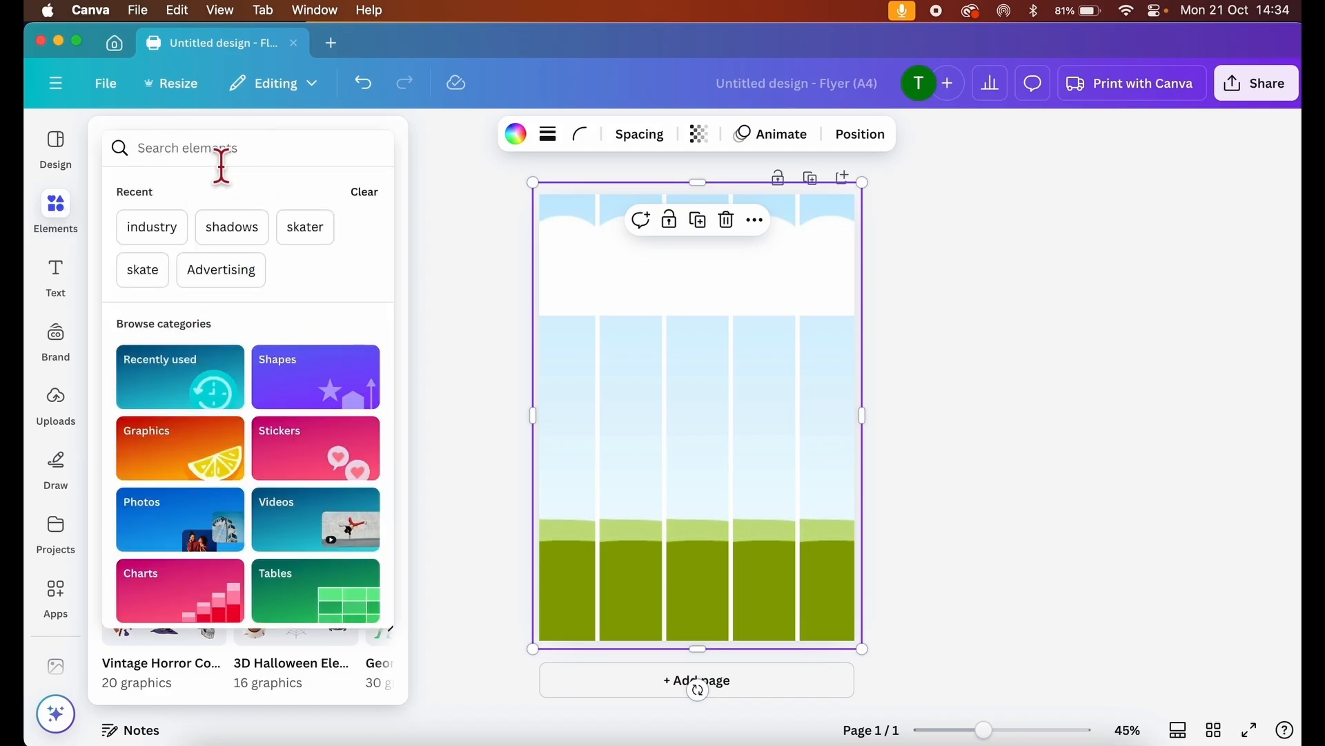
{"action": "type", "text": "business"}
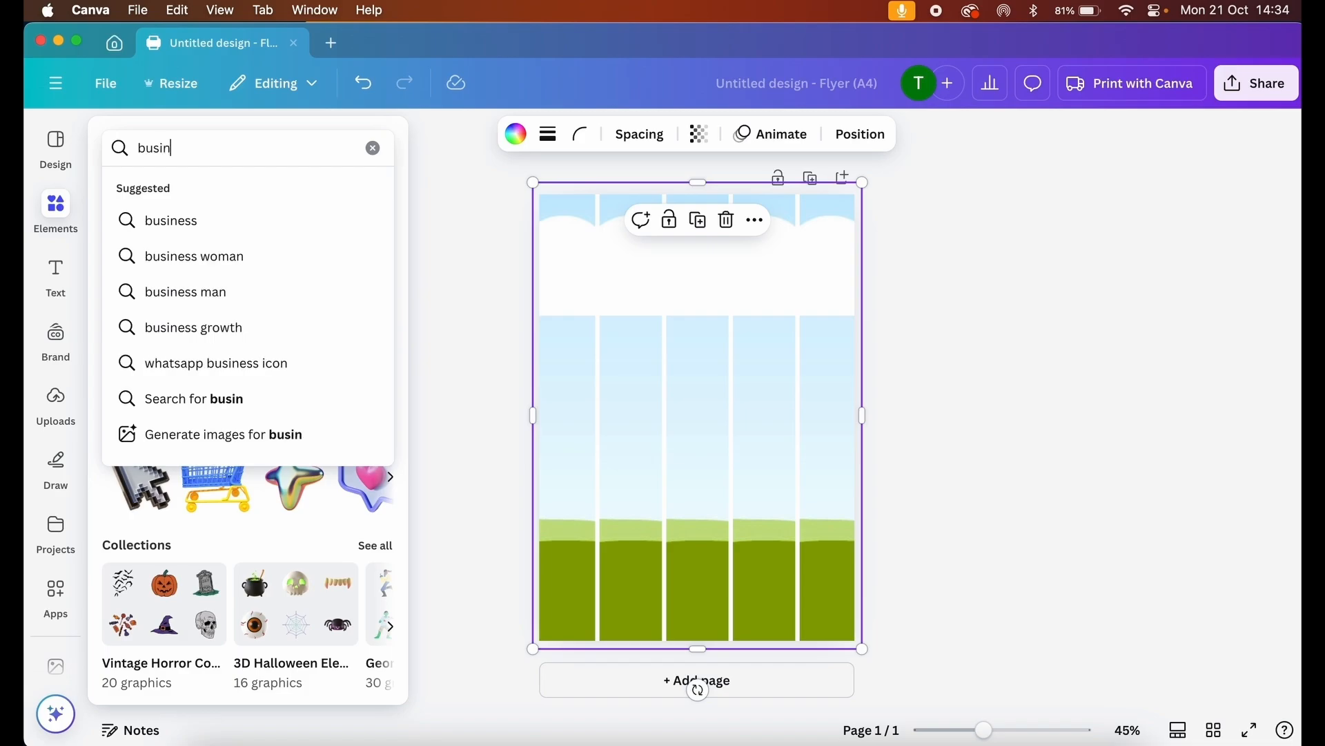
{"action": "left_click", "coordinate": [172, 222]}
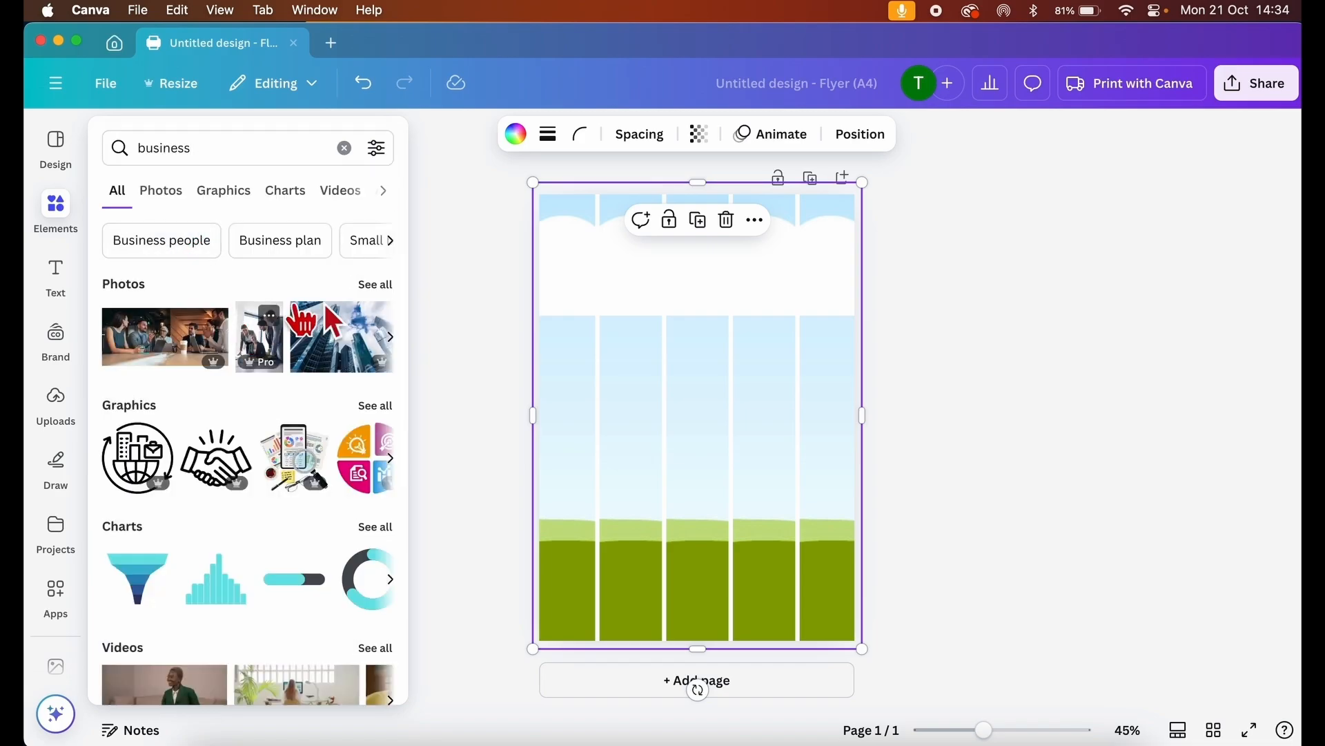
{"action": "left_click", "coordinate": [375, 285]}
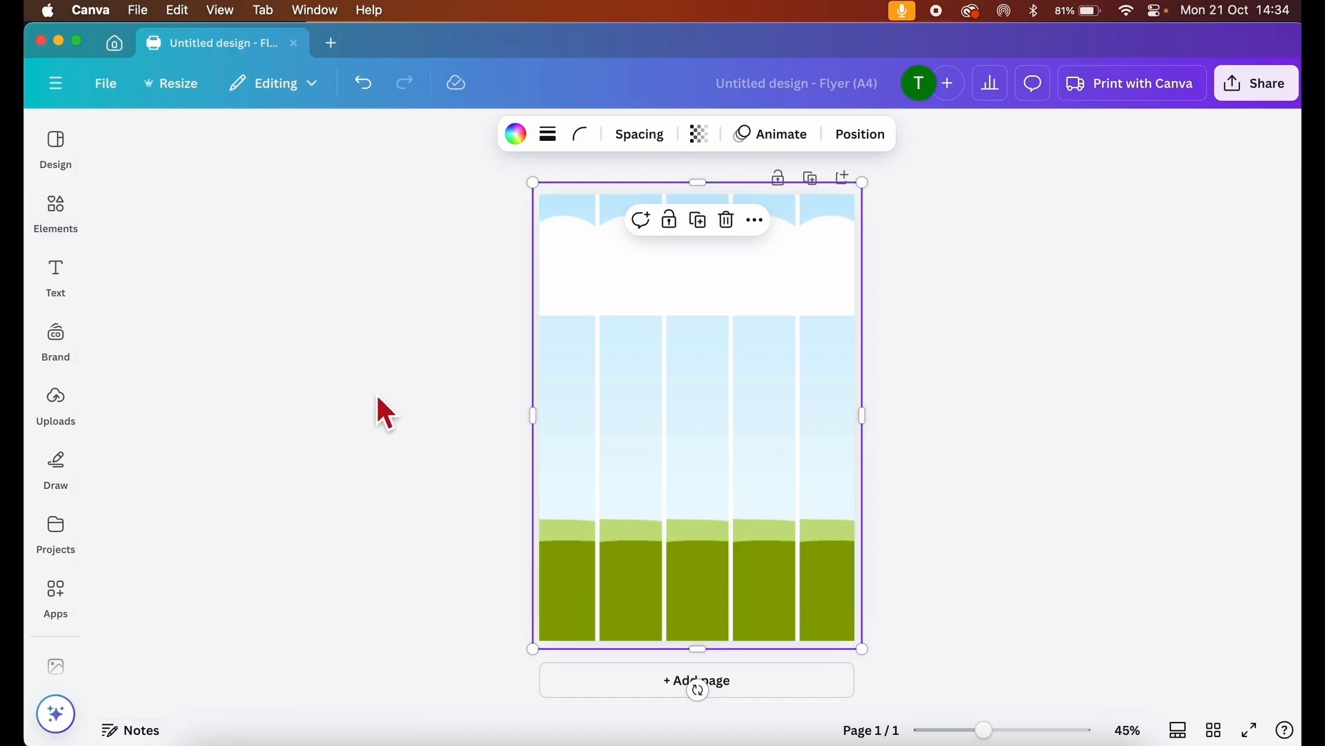
{"action": "left_click", "coordinate": [60, 213]}
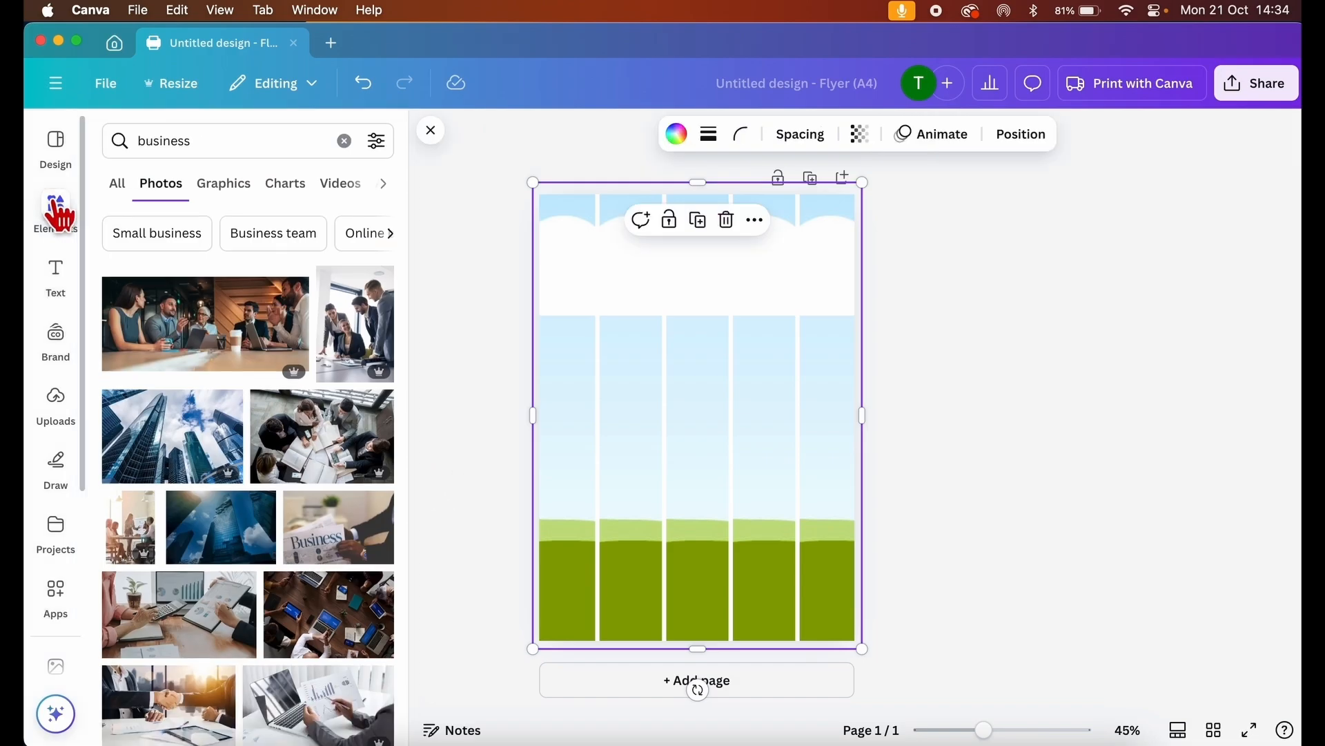
Place the upward-view skyscraper photo in the grid's fourth column and shift its crop so the tall glass tower fills the column.
{"action": "scroll", "coordinate": [276, 340], "scroll_direction": "down", "scroll_amount": 2}
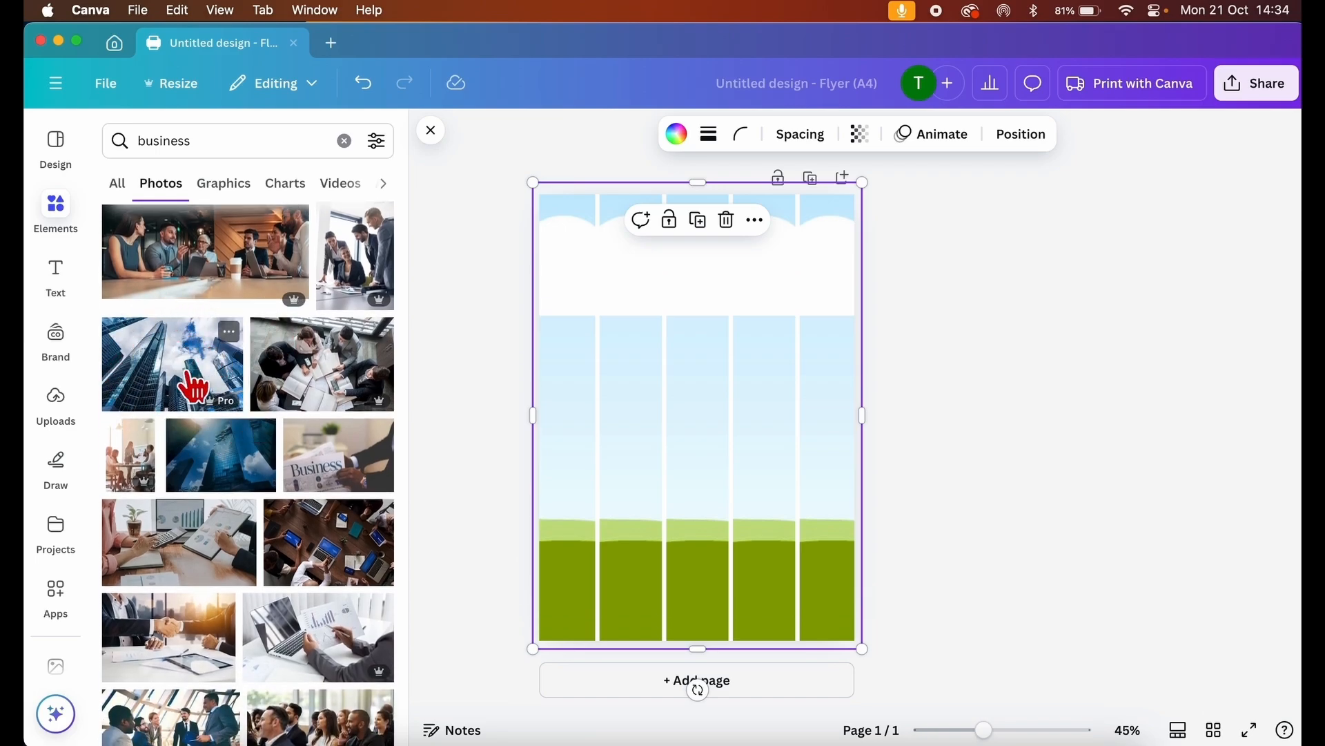
{"action": "left_click_drag", "start_coordinate": [195, 386], "coordinate": [756, 428]}
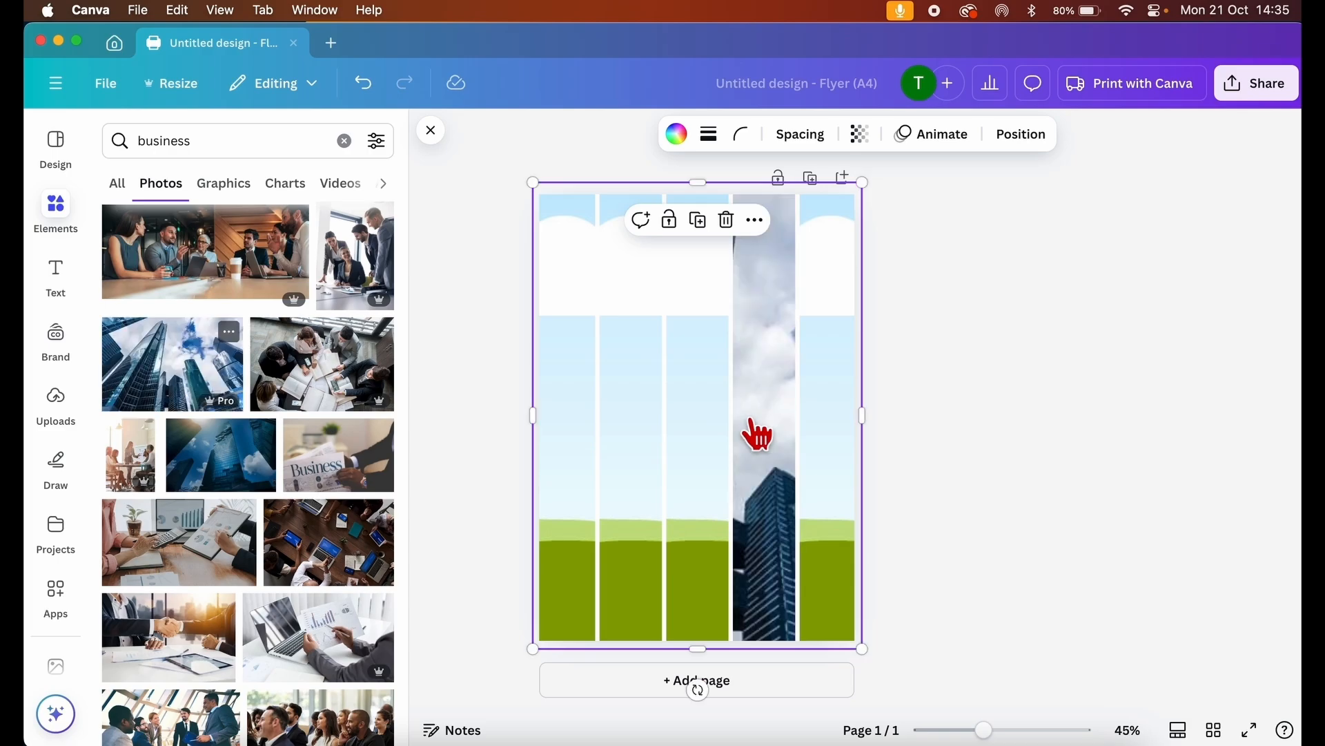
{"action": "double_click", "coordinate": [765, 411]}
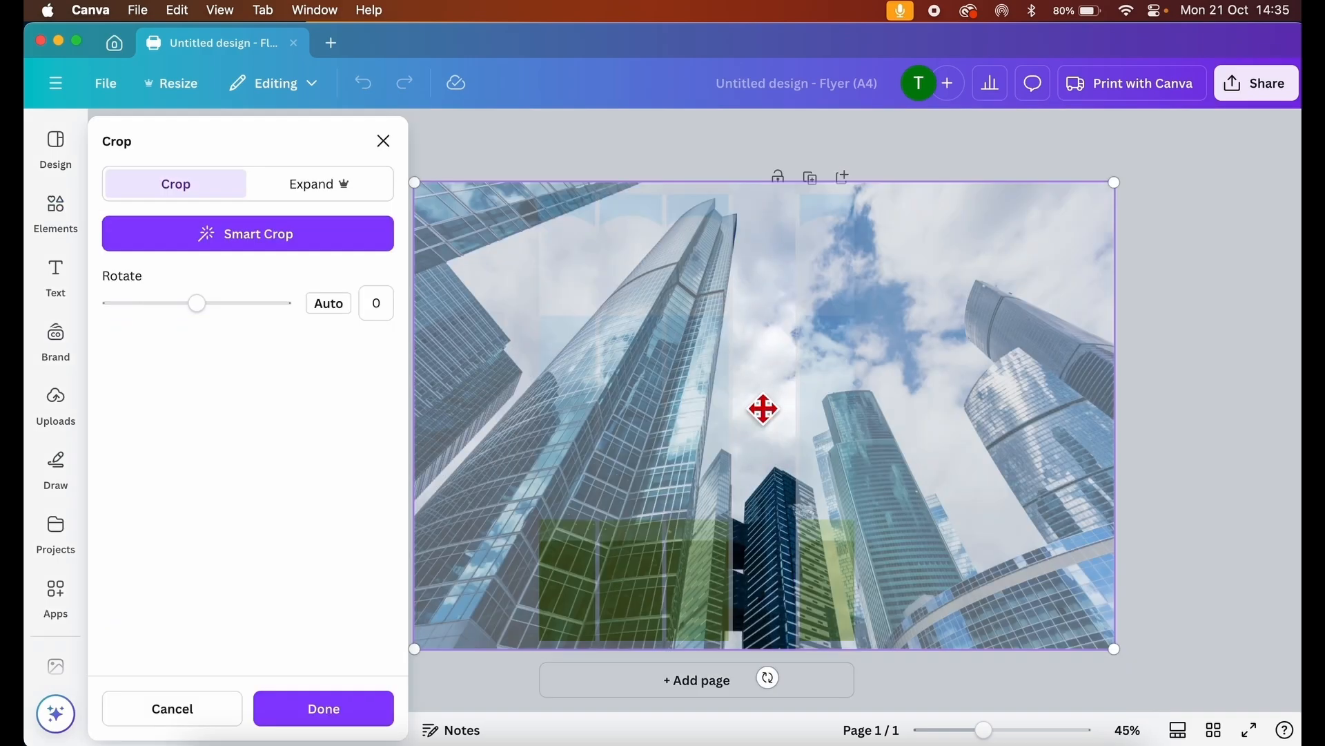
{"action": "left_click_drag", "start_coordinate": [890, 464], "coordinate": [959, 468]}
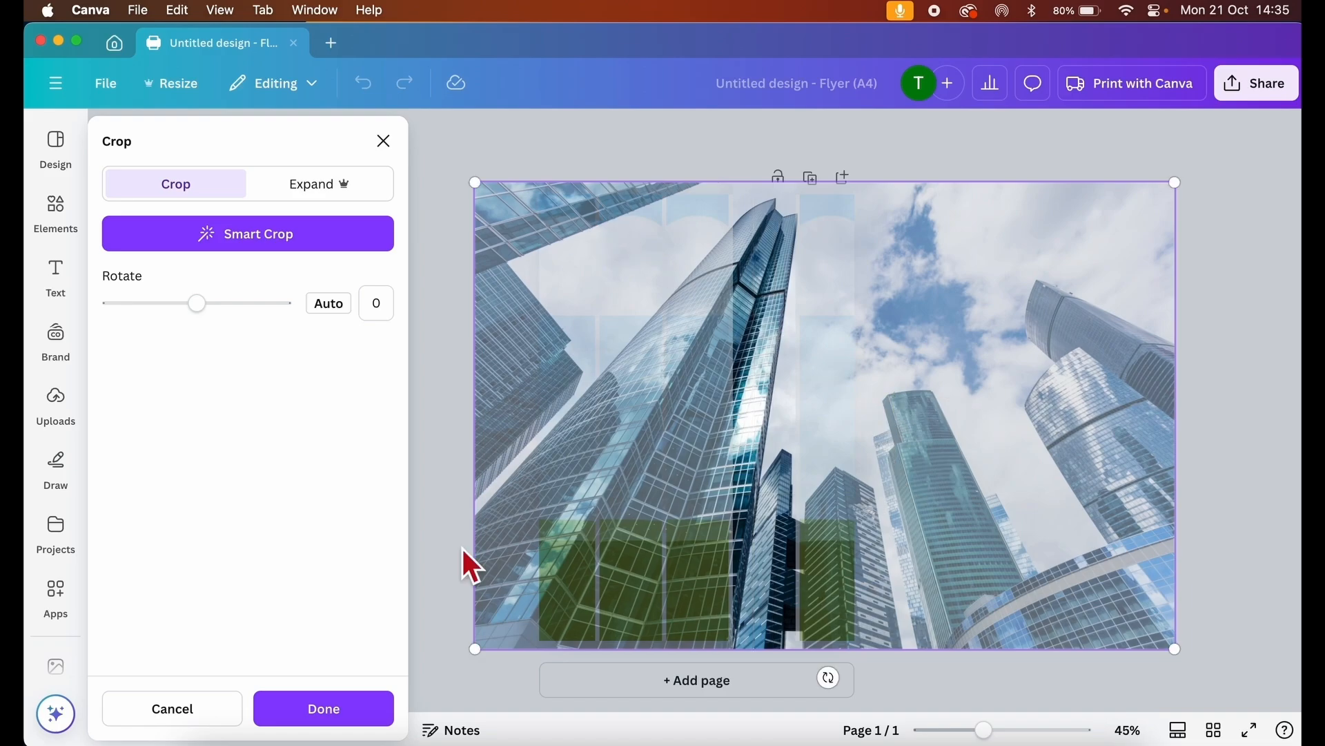
{"action": "left_click", "coordinate": [334, 711]}
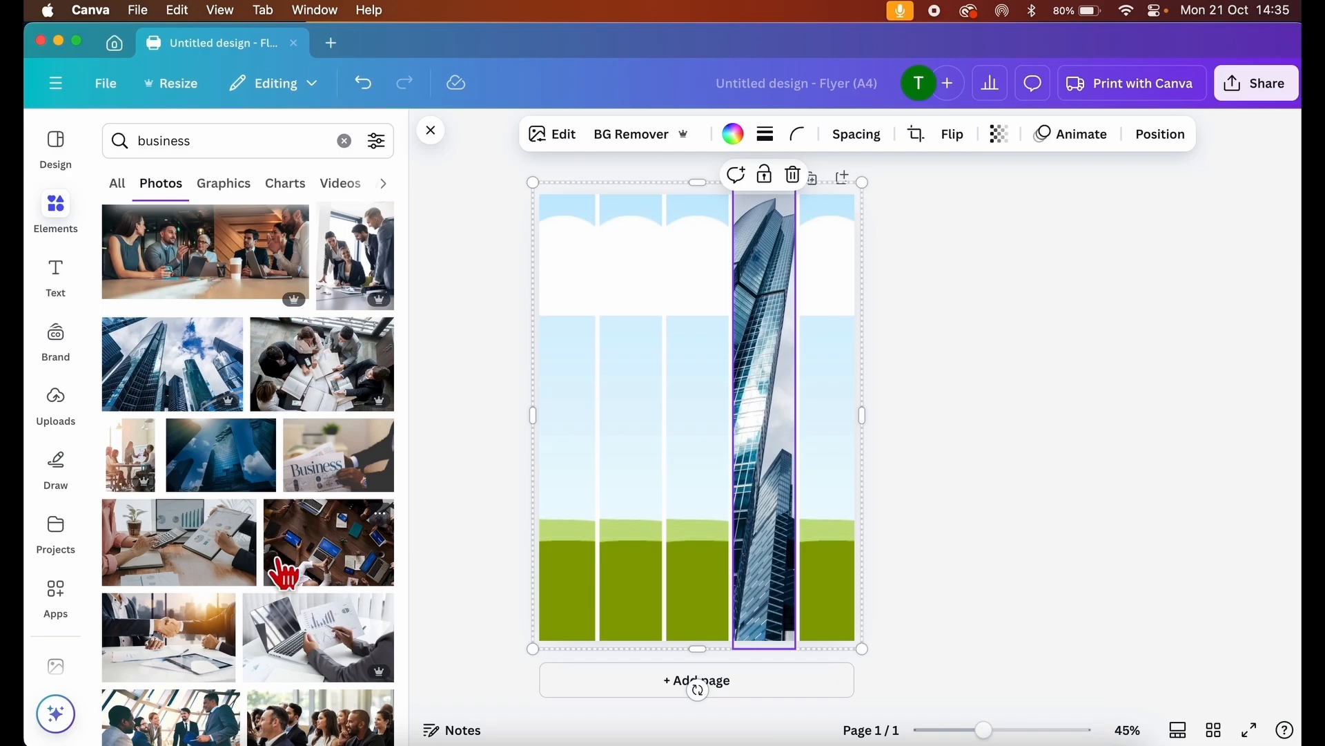
Place the photo of a laptop and a hand holding printed charts in the grid's third column.
{"action": "scroll", "coordinate": [283, 563], "scroll_direction": "down", "scroll_amount": 3}
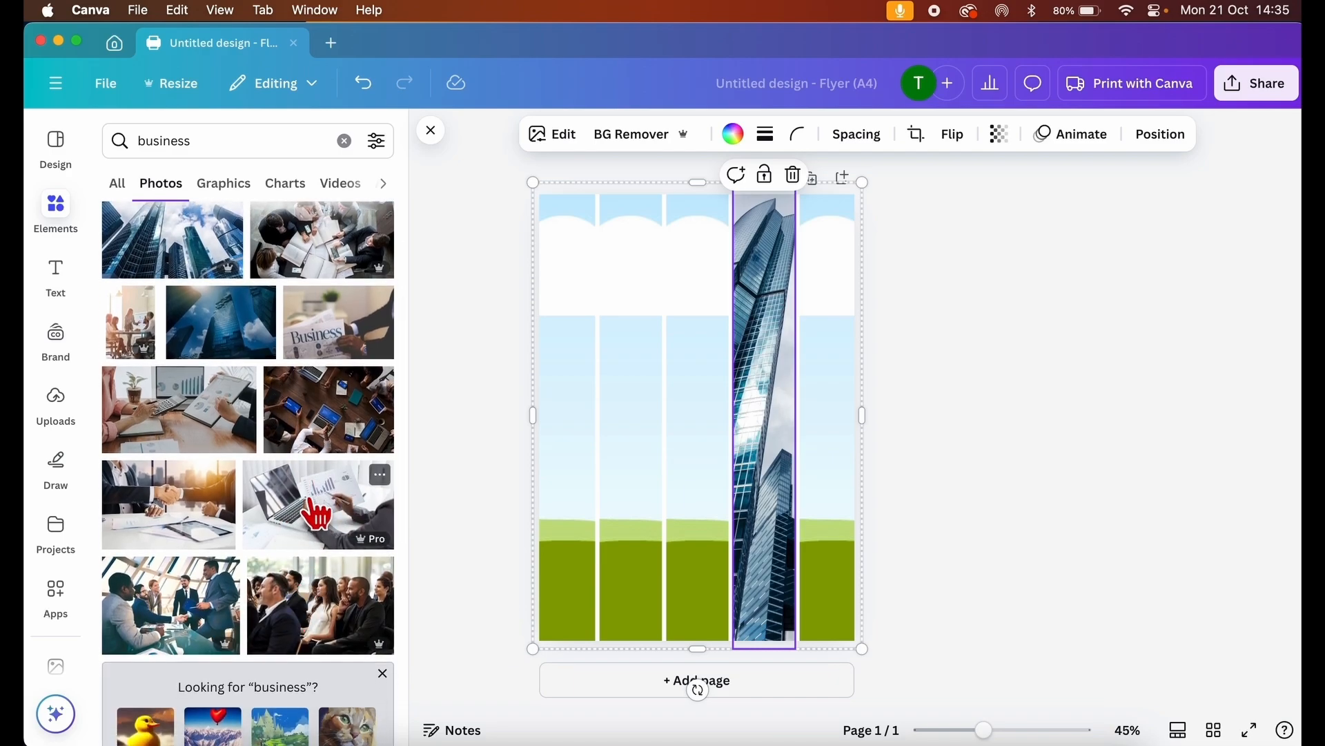
{"action": "left_click_drag", "start_coordinate": [317, 511], "coordinate": [687, 488]}
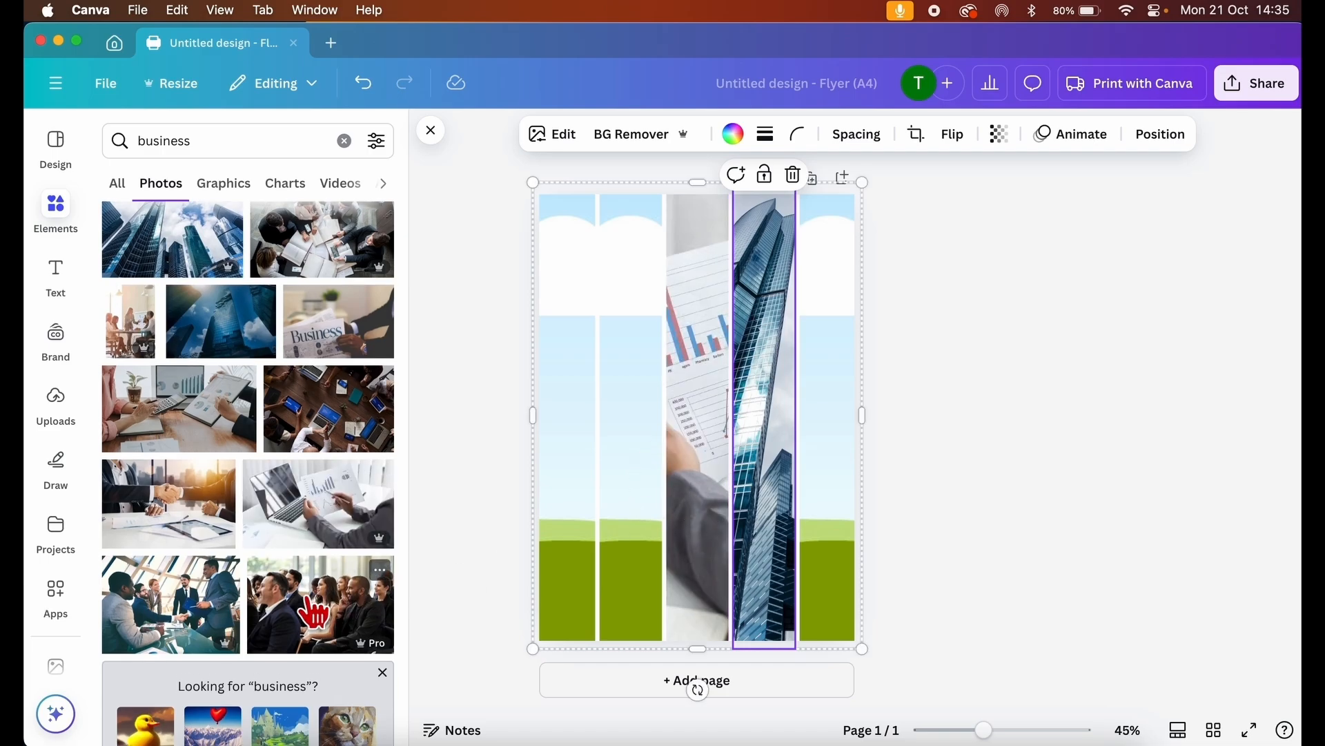
Fill the grid's second column with the close-up handshake photo and the first column with the photo of suited businessmen shaking hands.
{"action": "scroll", "coordinate": [308, 598], "scroll_direction": "down", "scroll_amount": 3}
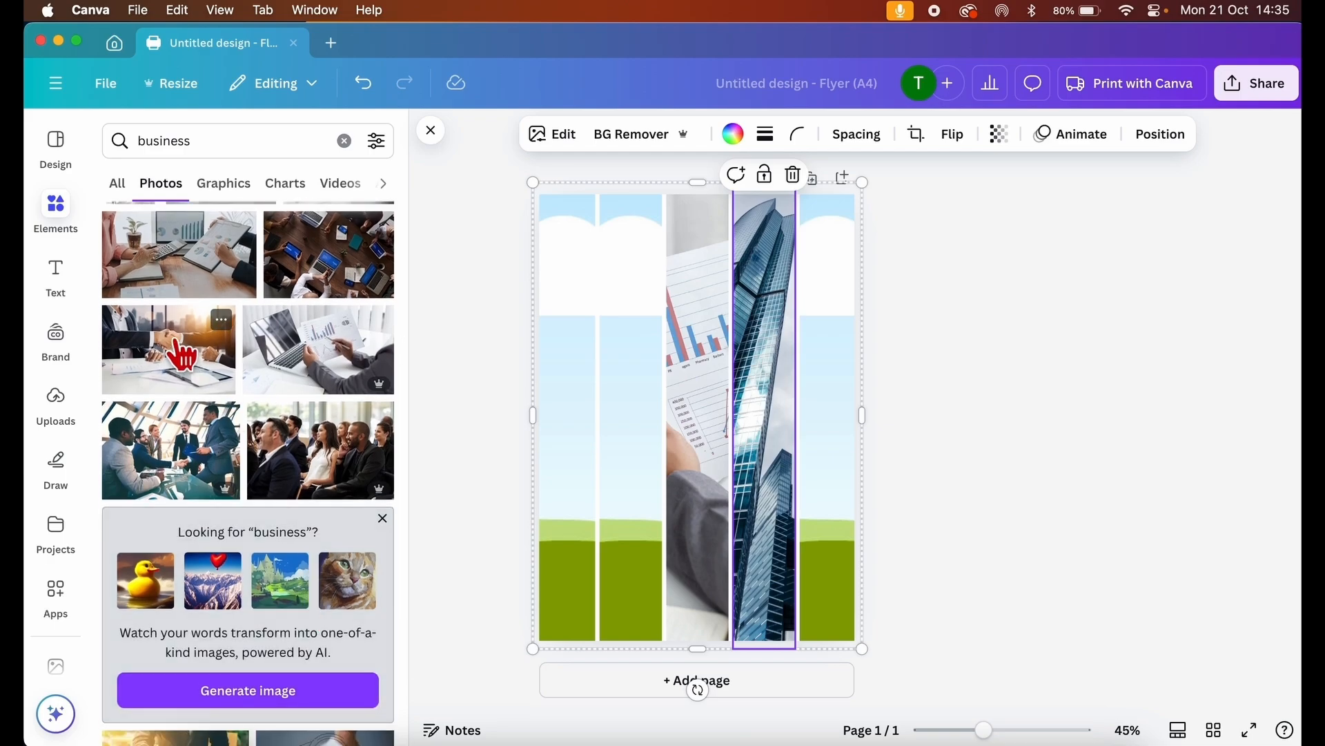
{"action": "left_click_drag", "start_coordinate": [177, 349], "coordinate": [643, 399]}
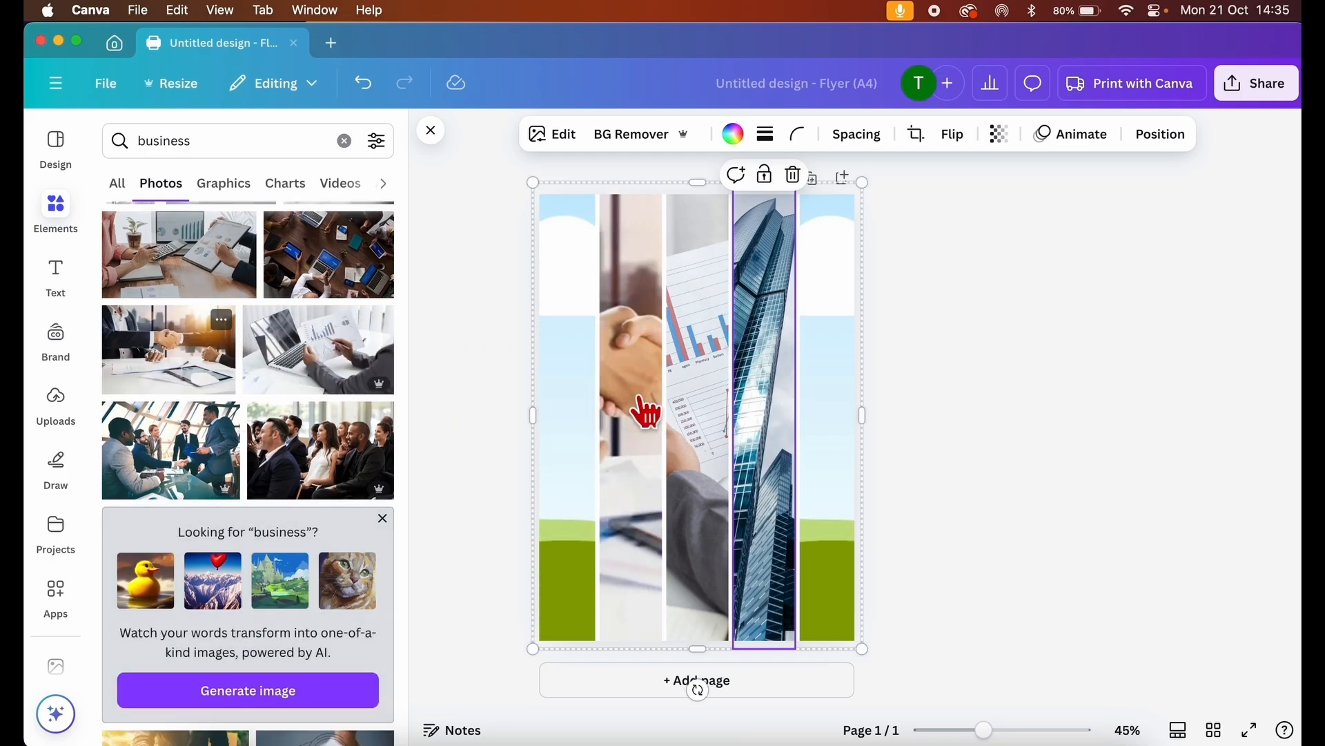
{"action": "left_click_drag", "start_coordinate": [175, 467], "coordinate": [518, 482]}
{"action": "double_click", "coordinate": [567, 483]}
Place the sunset city skyline photo in the grid's fifth column and delete the loose copy lying over the page.
{"action": "left_click", "coordinate": [332, 718]}
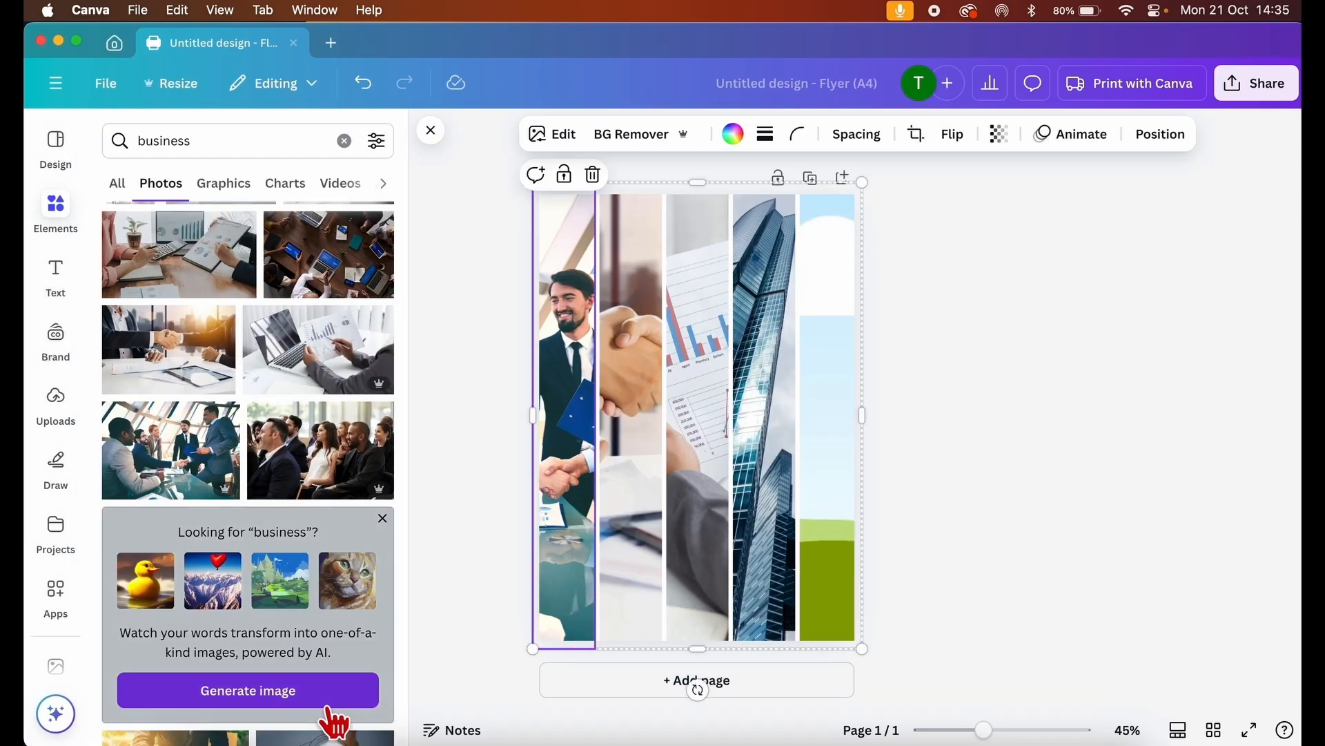
{"action": "scroll", "coordinate": [285, 570], "scroll_direction": "down", "scroll_amount": 10}
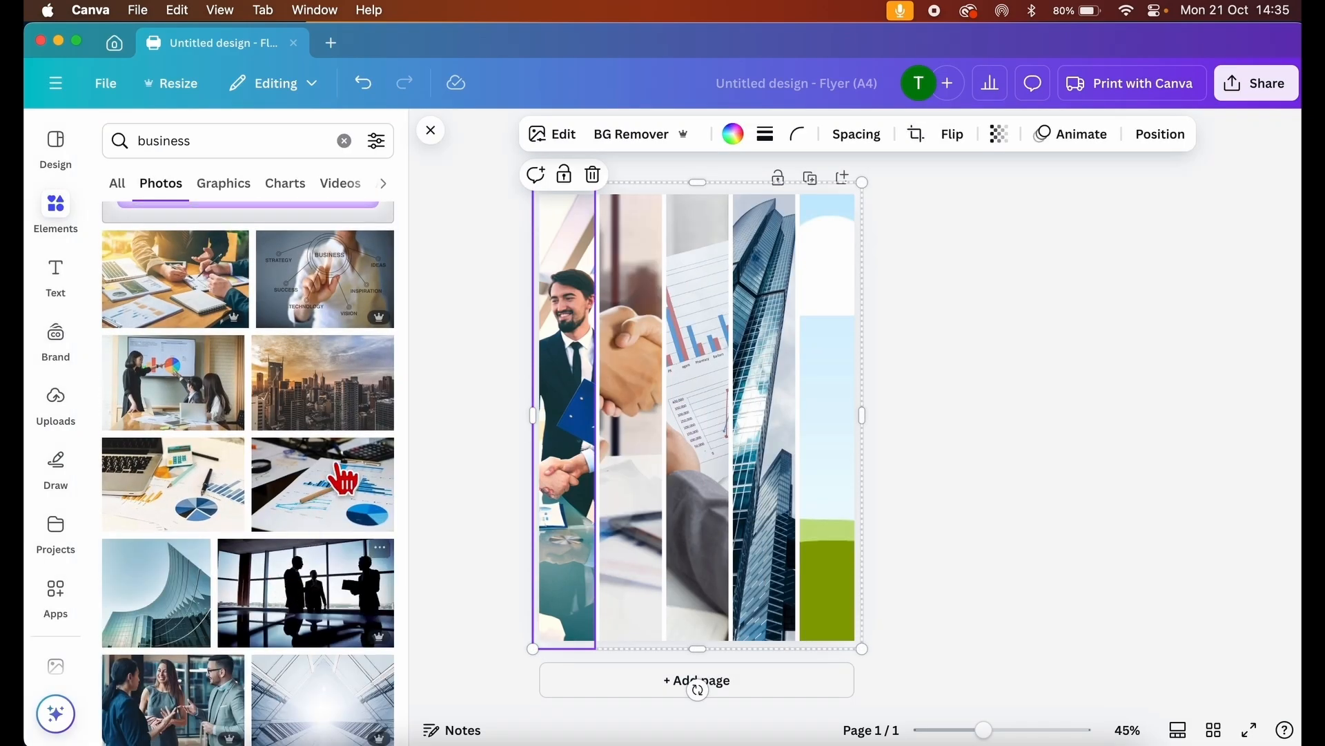
{"action": "left_click", "coordinate": [317, 404]}
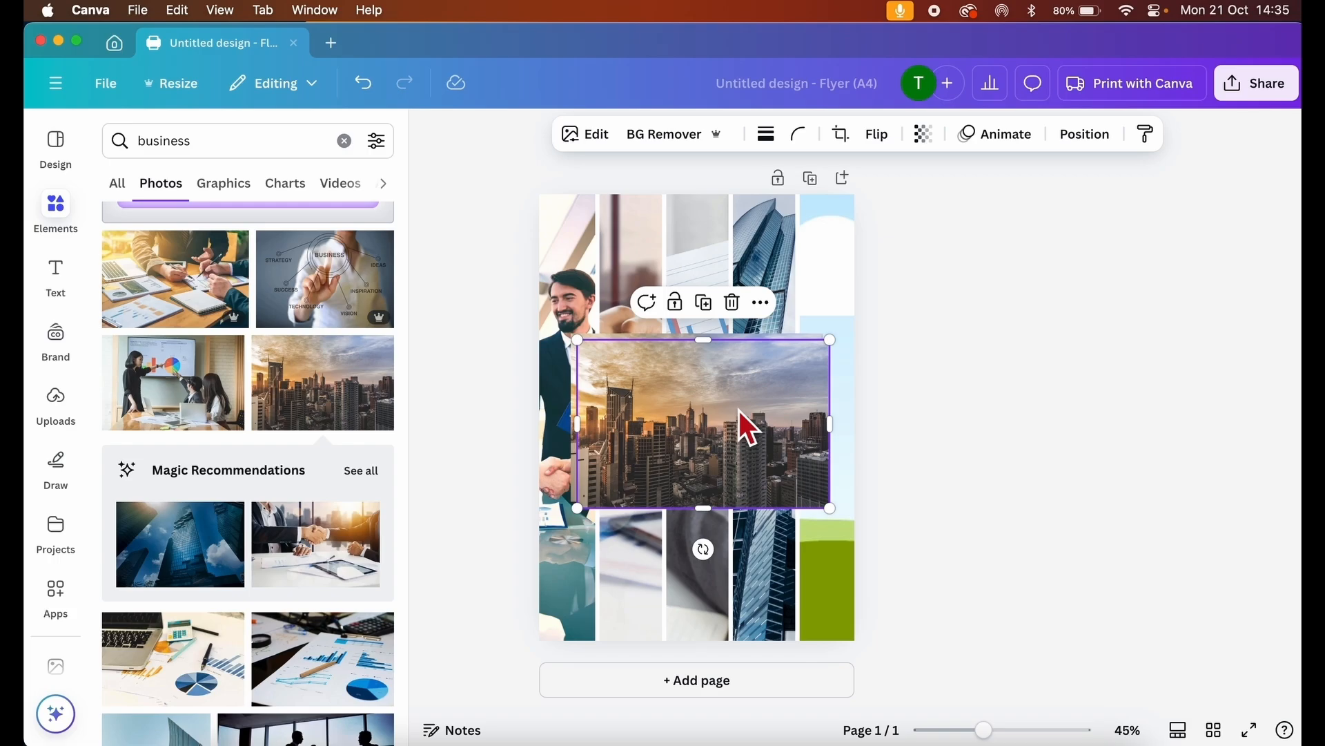
{"action": "left_click_drag", "start_coordinate": [737, 412], "coordinate": [838, 462]}
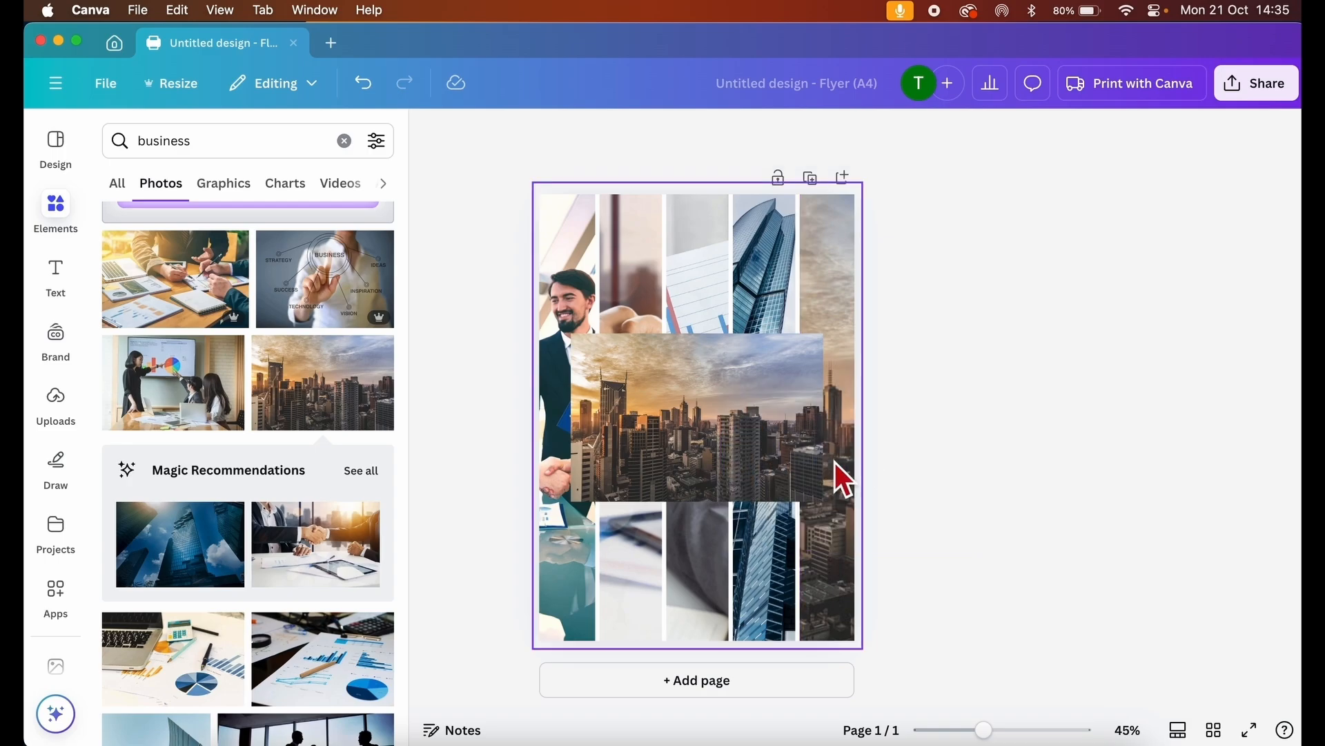
{"action": "left_click", "coordinate": [697, 395]}
{"action": "key", "text": "BackSpace"}
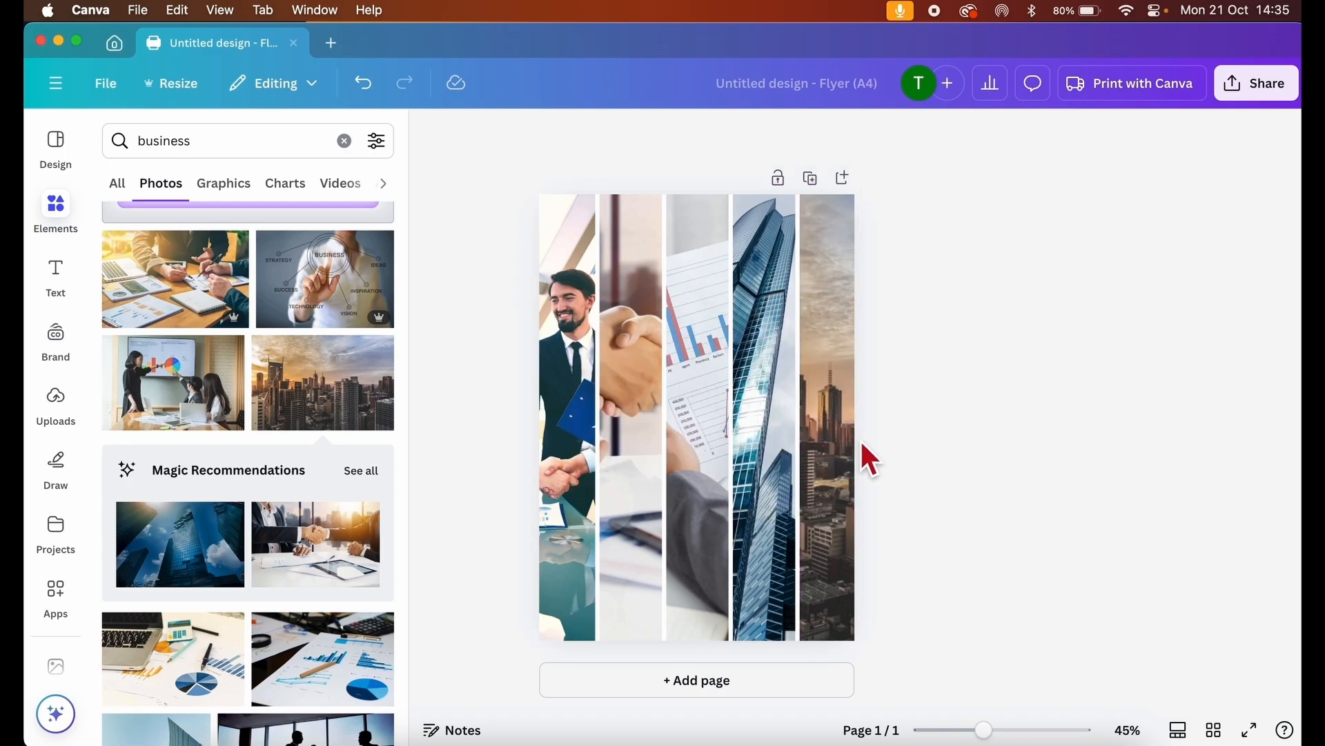
Reduce the grid spacing until the five photo columns sit directly against each other.
{"action": "left_click", "coordinate": [589, 377]}
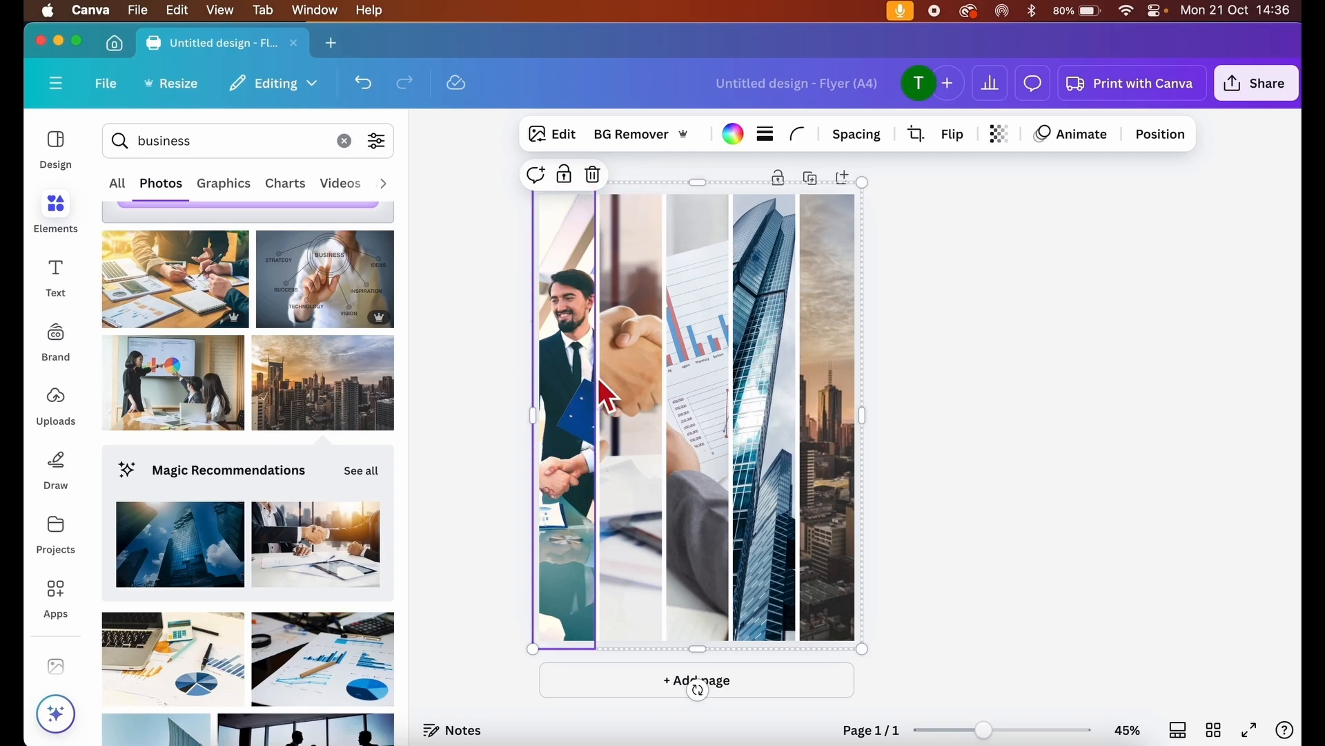
{"action": "left_click", "coordinate": [628, 426]}
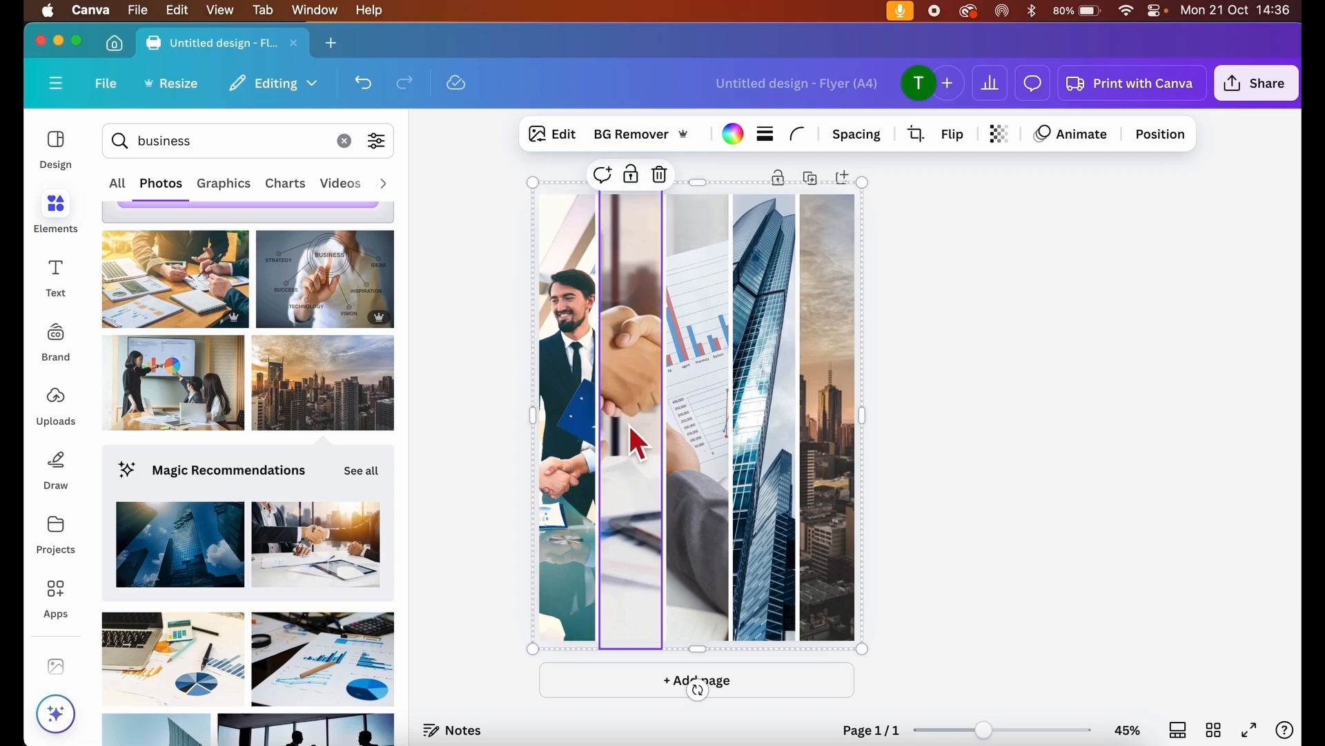
{"action": "left_click", "coordinate": [693, 428]}
{"action": "left_click", "coordinate": [763, 437]}
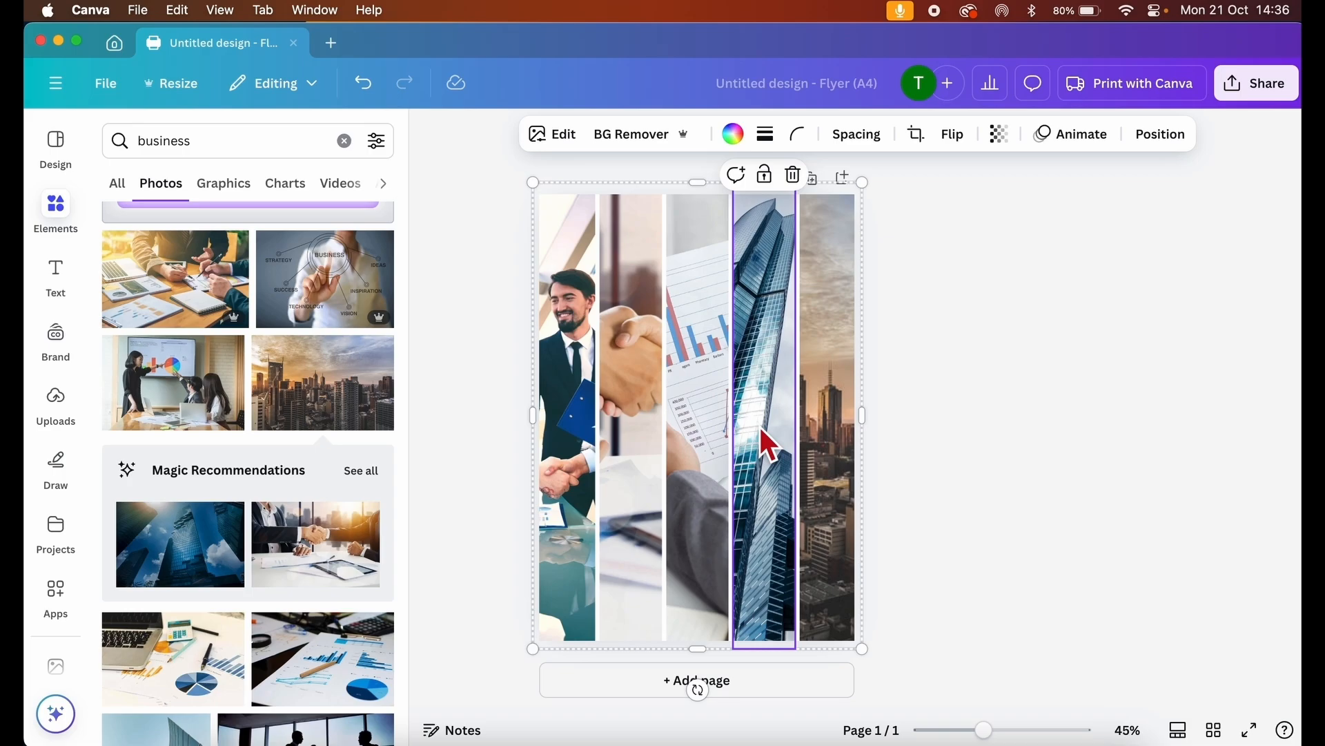
{"action": "left_click", "coordinate": [864, 134]}
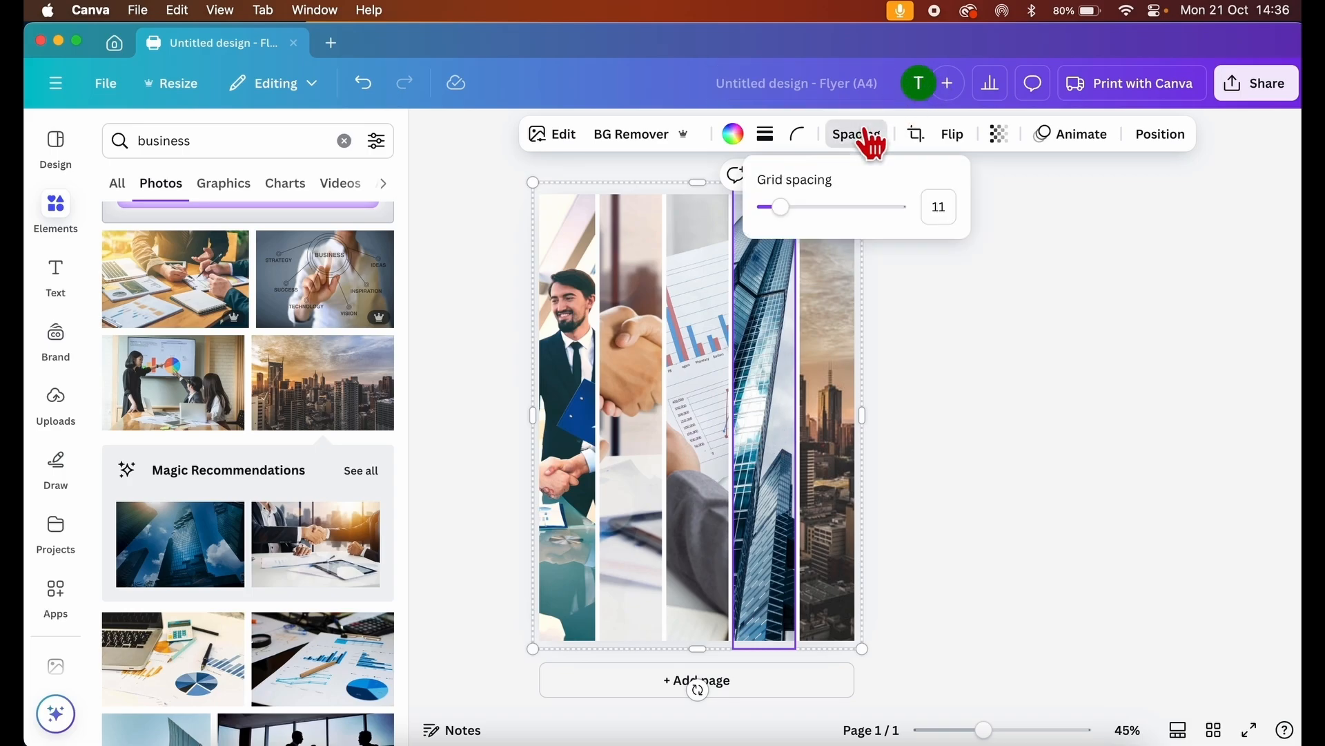
{"action": "mouse_move", "coordinate": [781, 208]}
{"action": "left_mouse_down"}
{"action": "mouse_move", "coordinate": [814, 209]}
{"action": "mouse_move", "coordinate": [765, 208]}
{"action": "left_mouse_up"}
{"action": "left_click", "coordinate": [973, 364]}
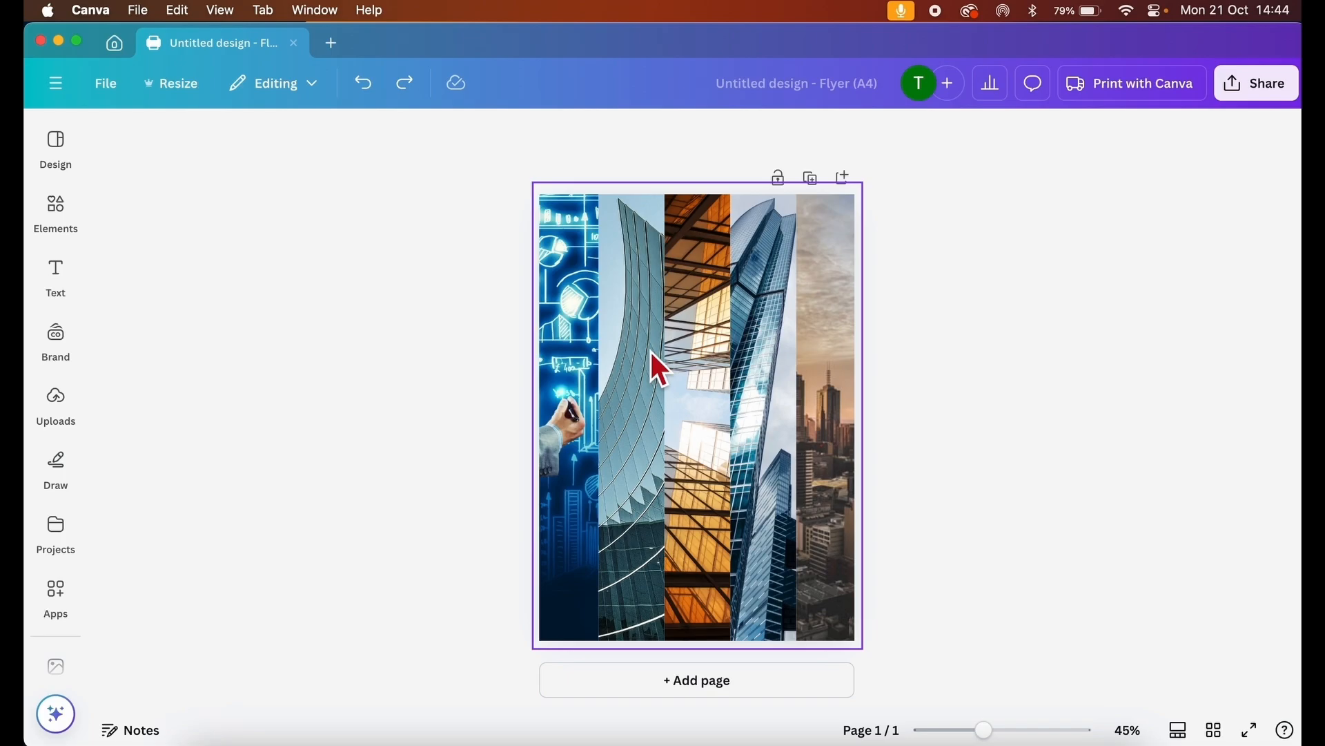
Apply the Ink filter from the Mono group to the blue business diagram photo in the first column.
{"action": "left_click", "coordinate": [579, 352]}
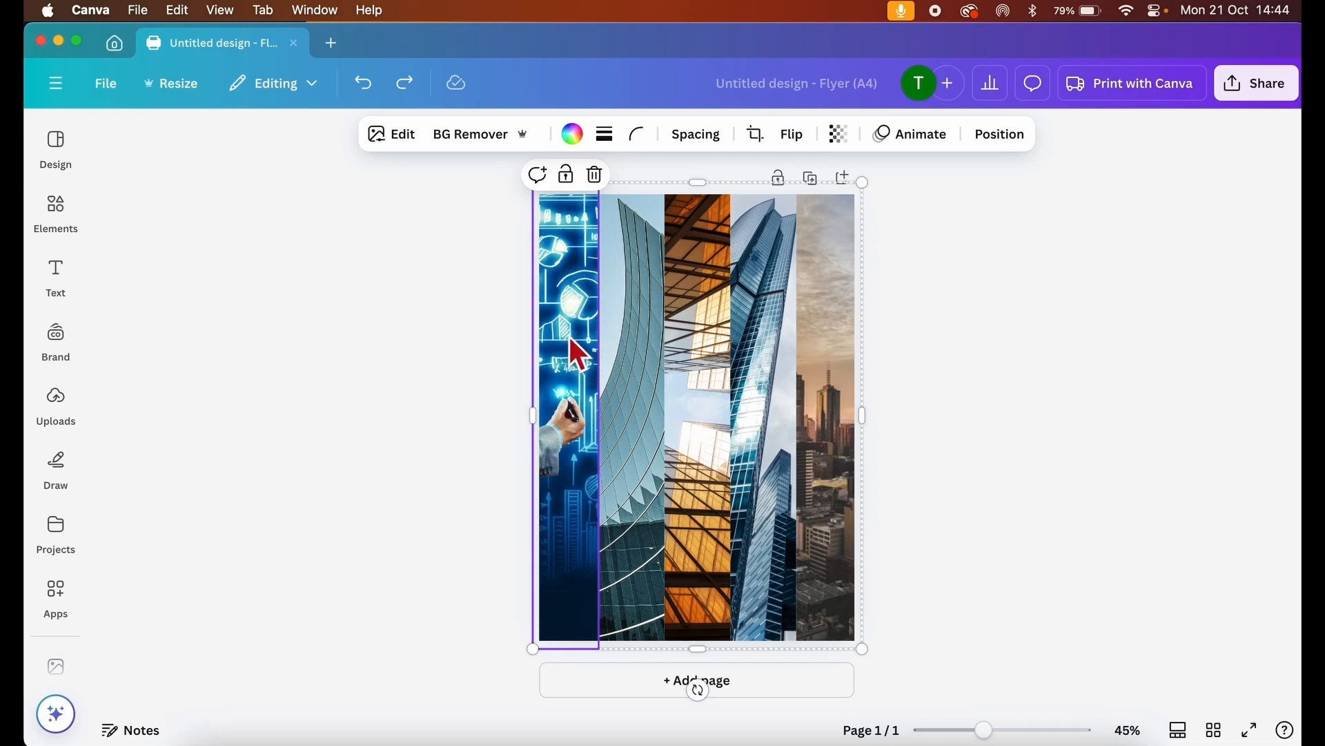
{"action": "left_click", "coordinate": [403, 134]}
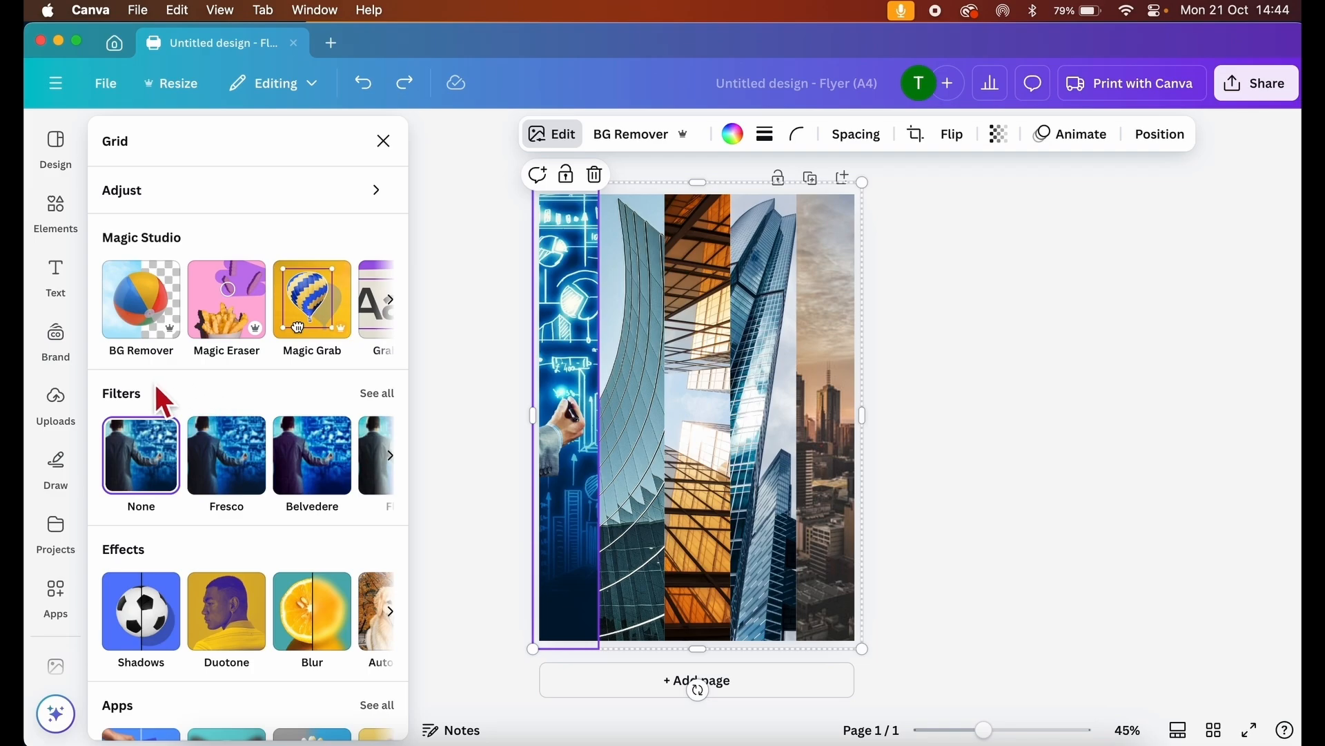
{"action": "left_click", "coordinate": [378, 395]}
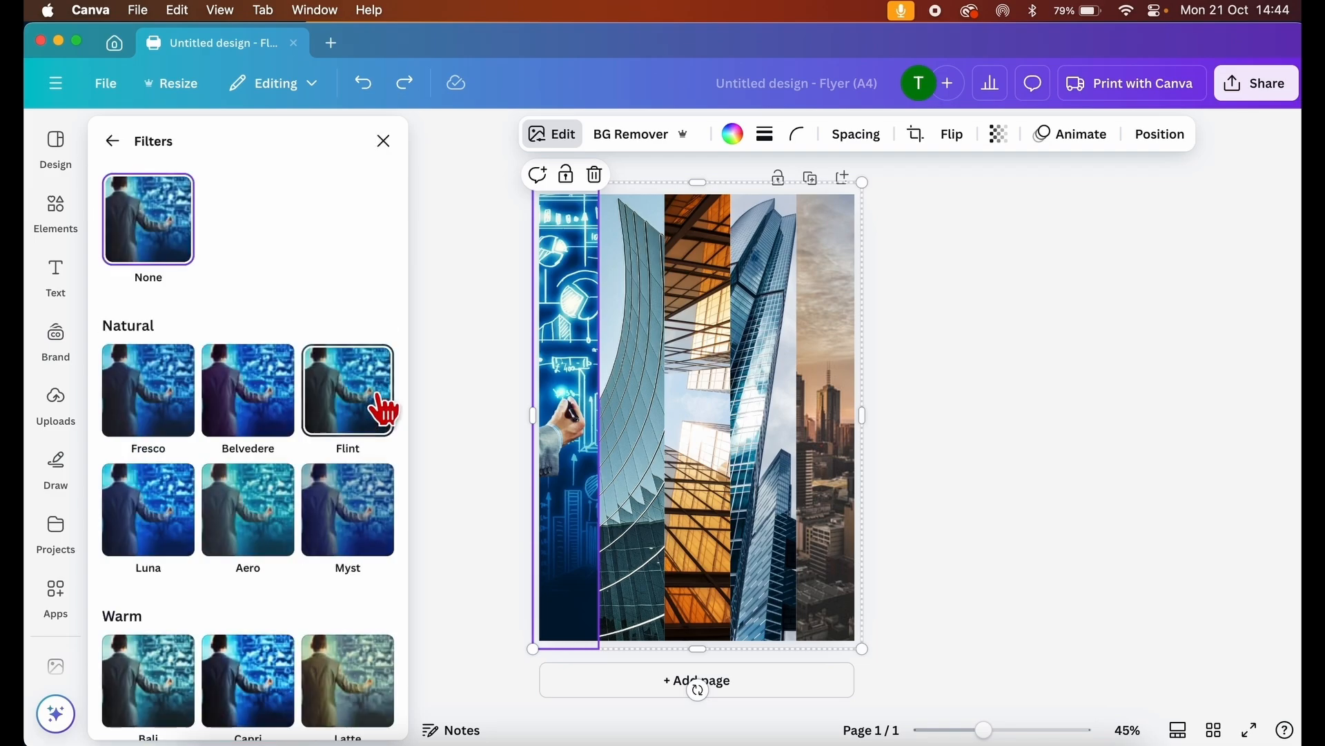
{"action": "scroll", "coordinate": [285, 460], "scroll_direction": "down", "scroll_amount": 12}
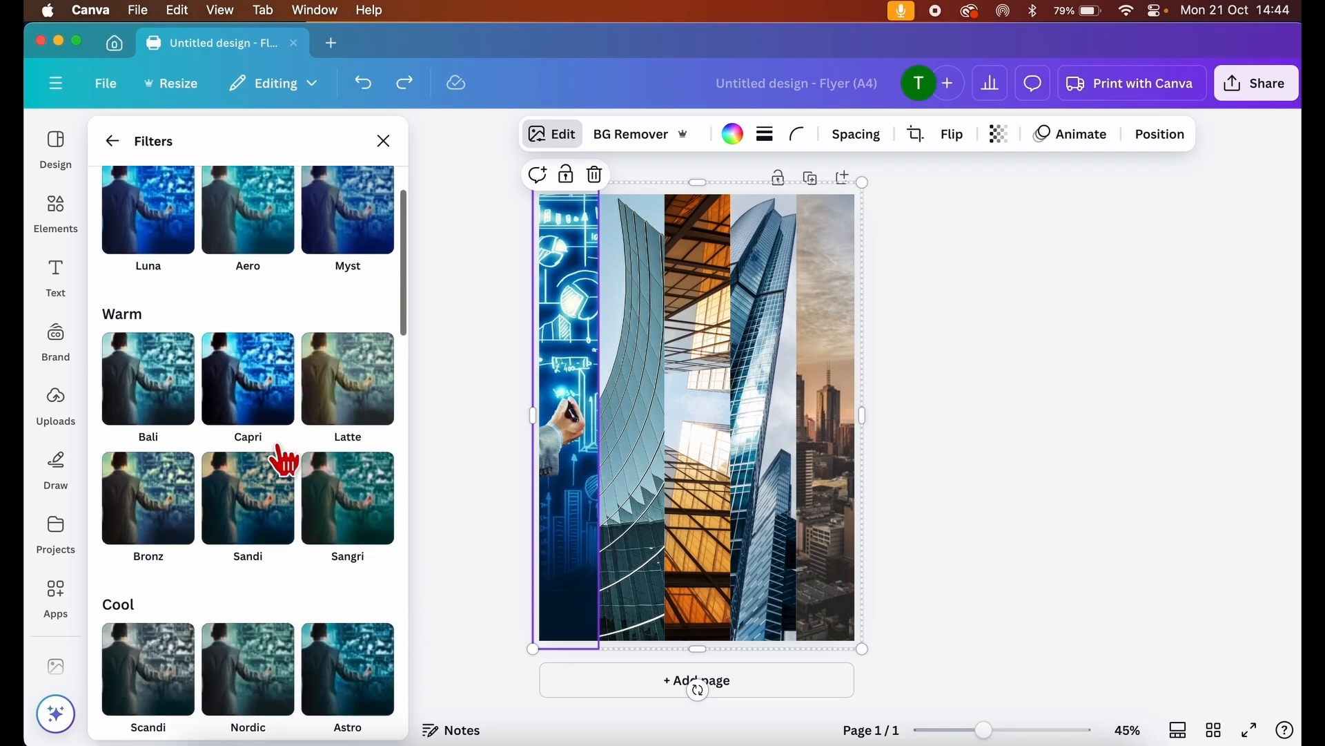
{"action": "scroll", "coordinate": [285, 459], "scroll_direction": "down", "scroll_amount": 10}
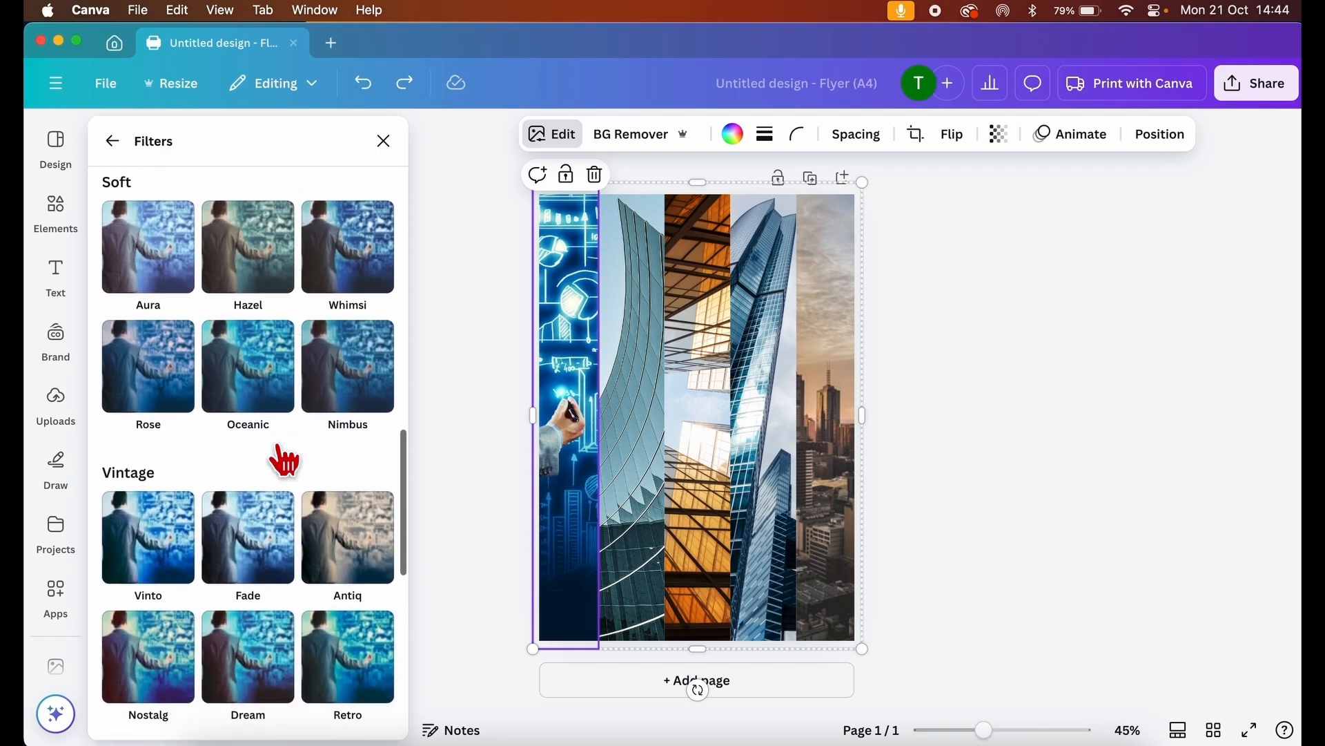
{"action": "scroll", "coordinate": [277, 445], "scroll_direction": "up", "scroll_amount": 1}
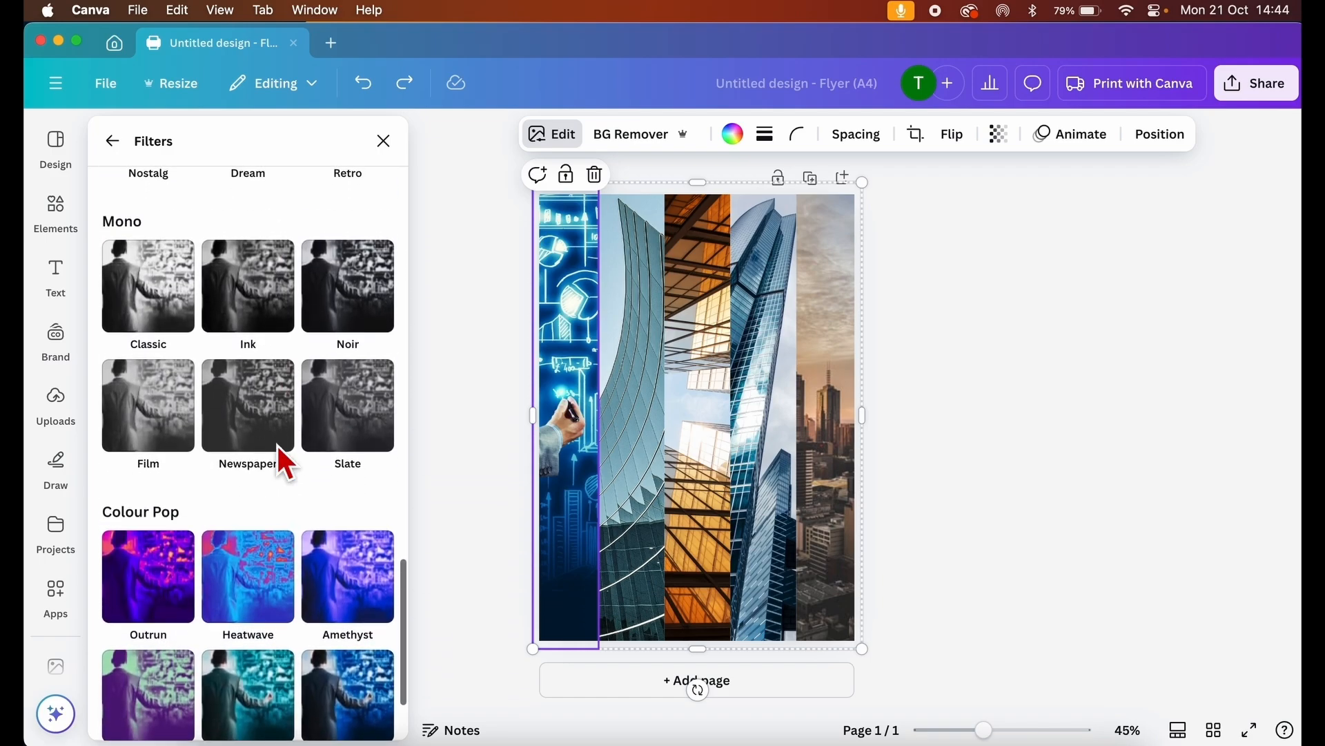
{"action": "left_click", "coordinate": [159, 296]}
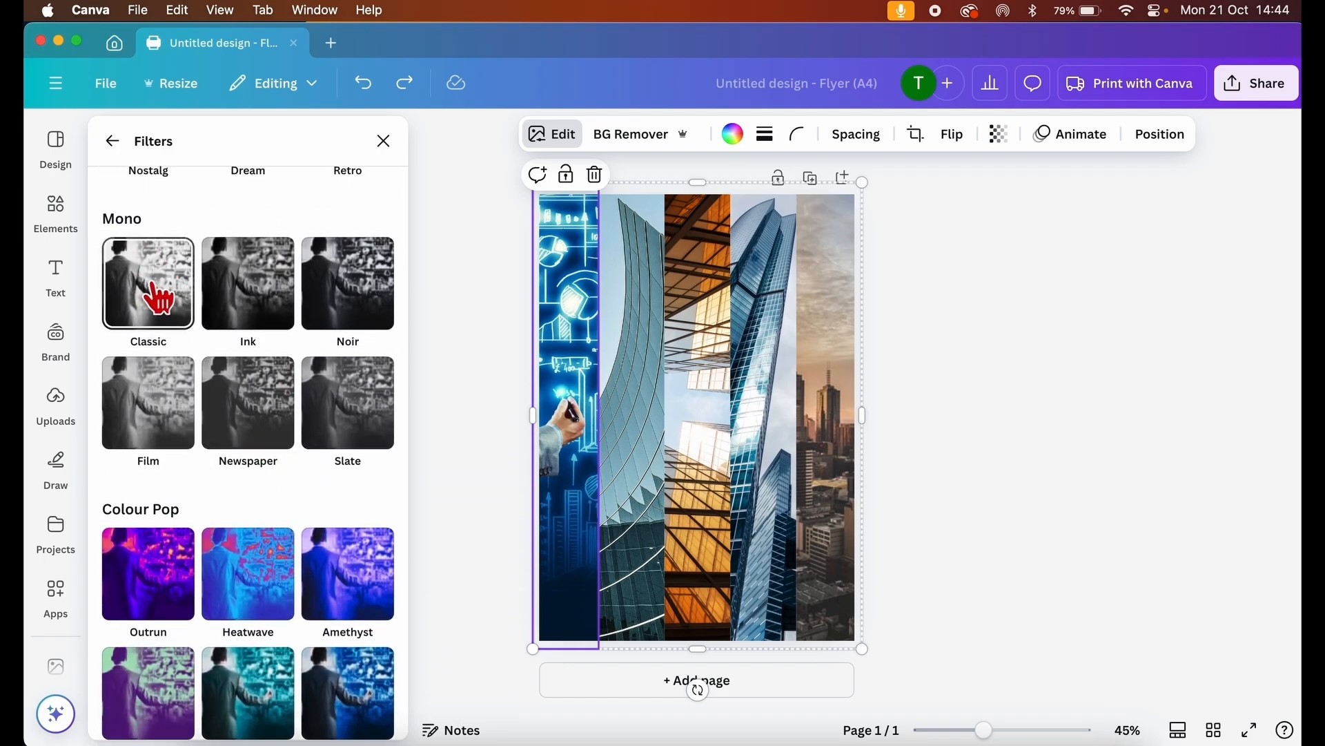
{"action": "left_click", "coordinate": [243, 291]}
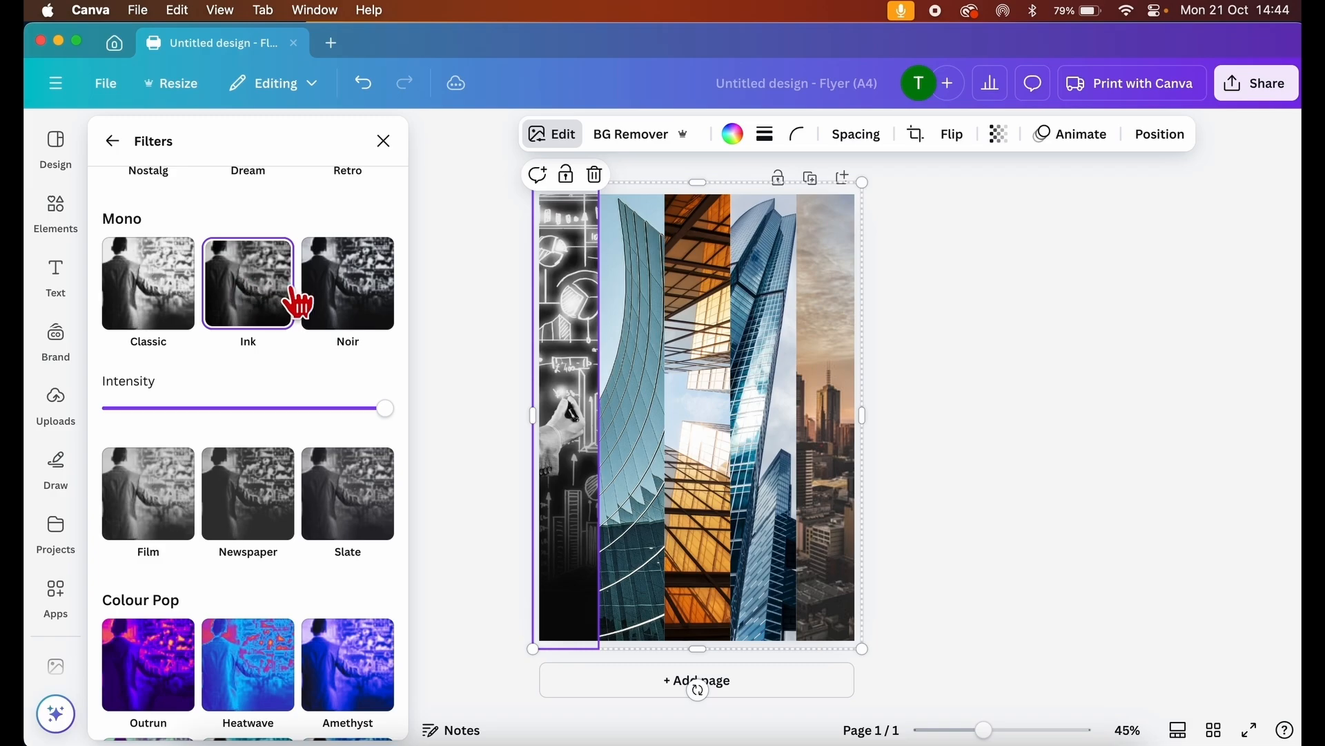
Compare other Mono filters, including Newspaper and Film, on the first column's photo and return it to Ink.
{"action": "left_click", "coordinate": [356, 294]}
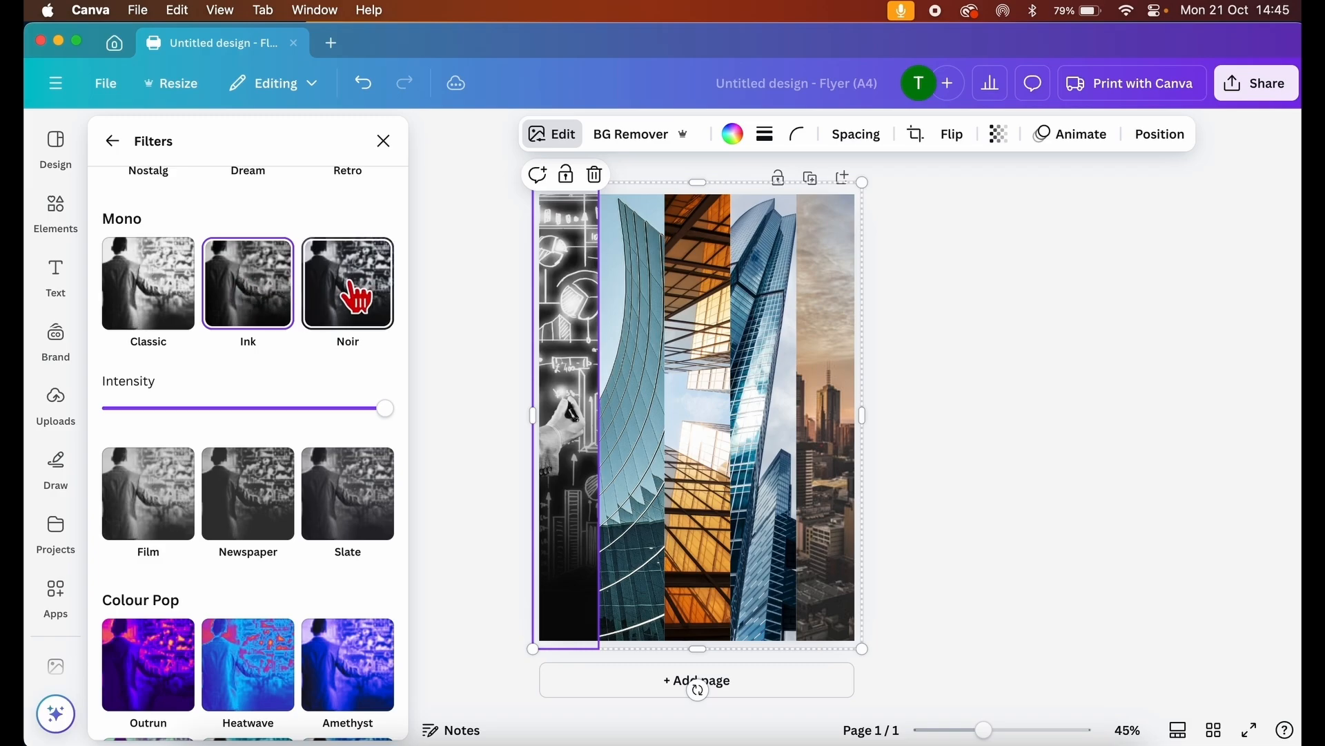
{"action": "left_click", "coordinate": [346, 521]}
{"action": "left_click", "coordinate": [255, 407]}
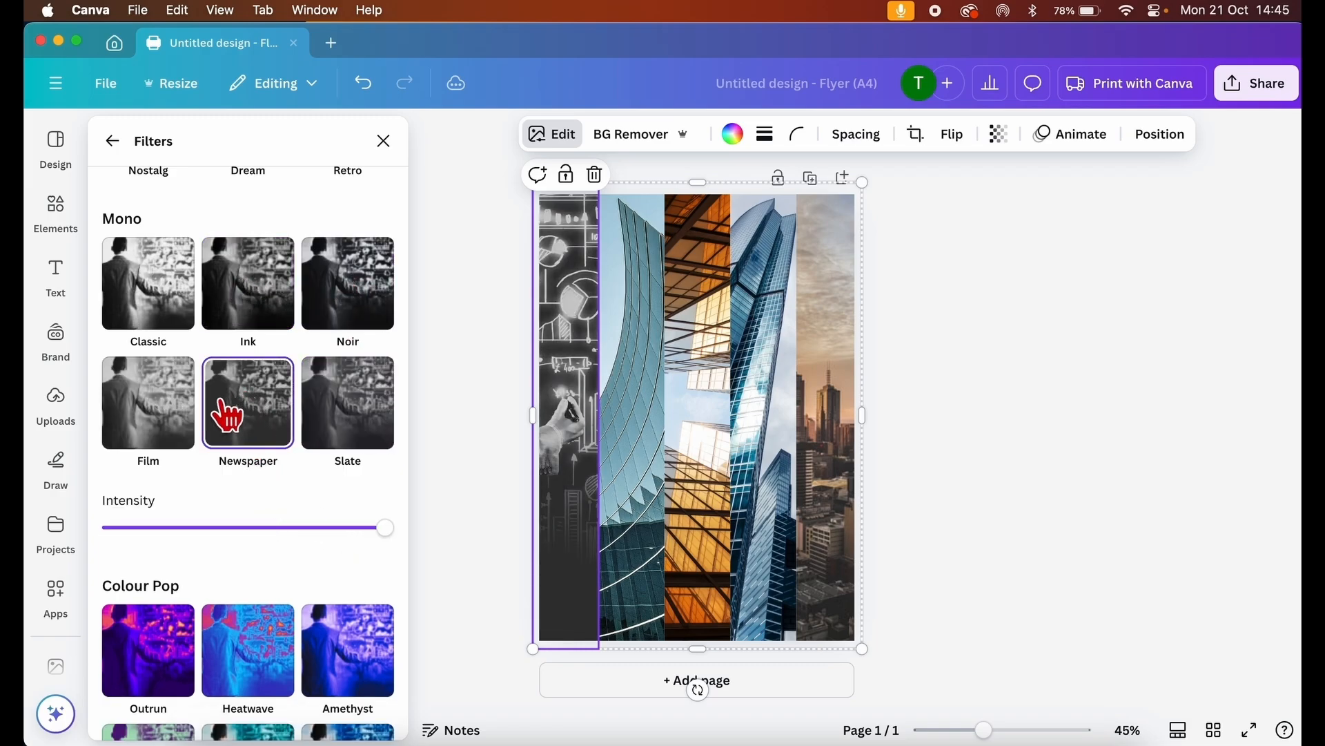
{"action": "left_click", "coordinate": [153, 424]}
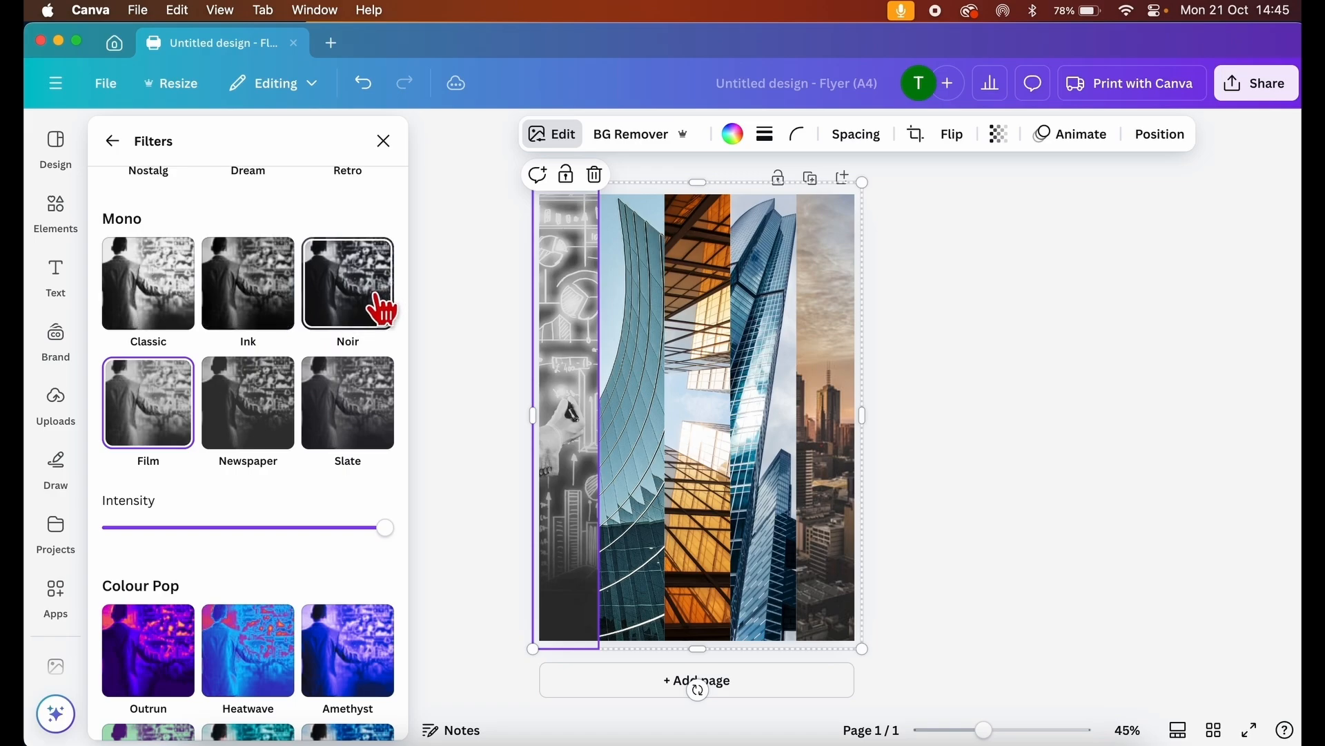
{"action": "left_click", "coordinate": [242, 280]}
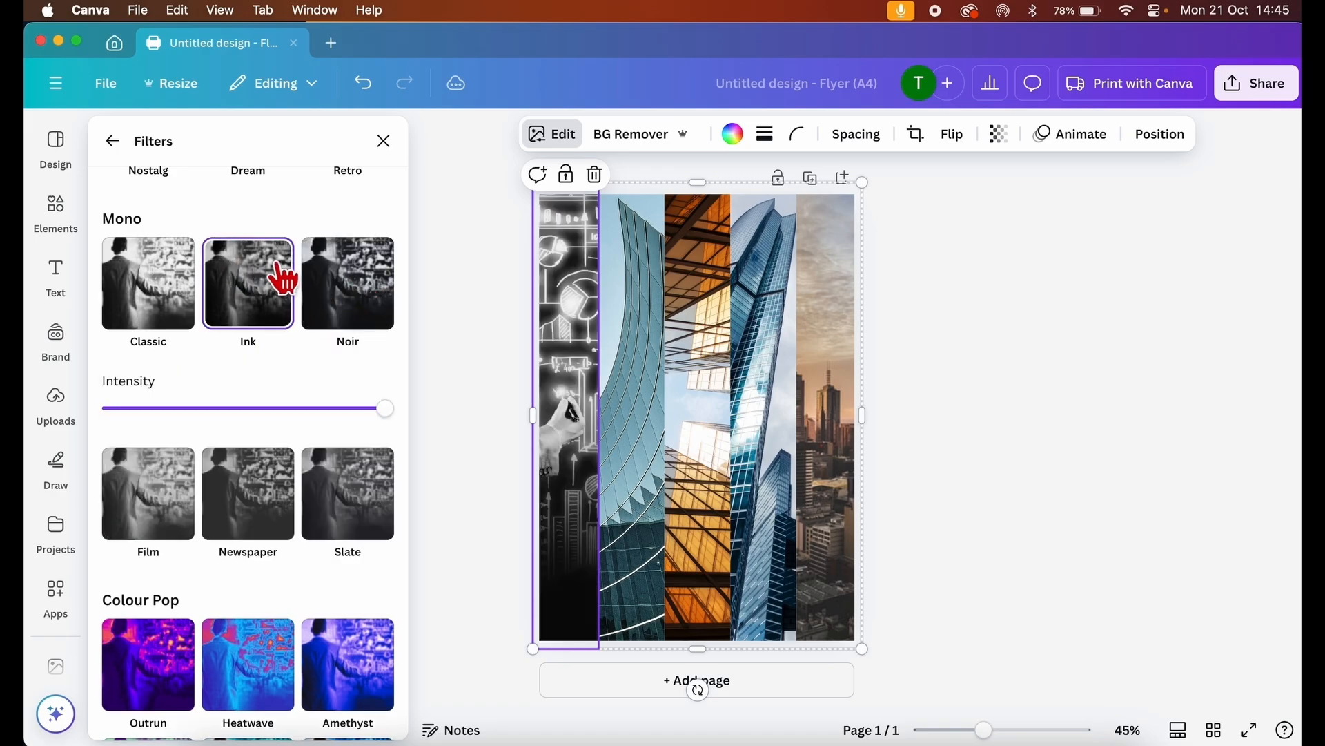
Apply the Noir filter to the curved building in the second column and the Slate filter to the orange glass building in the third.
{"action": "left_click", "coordinate": [628, 421]}
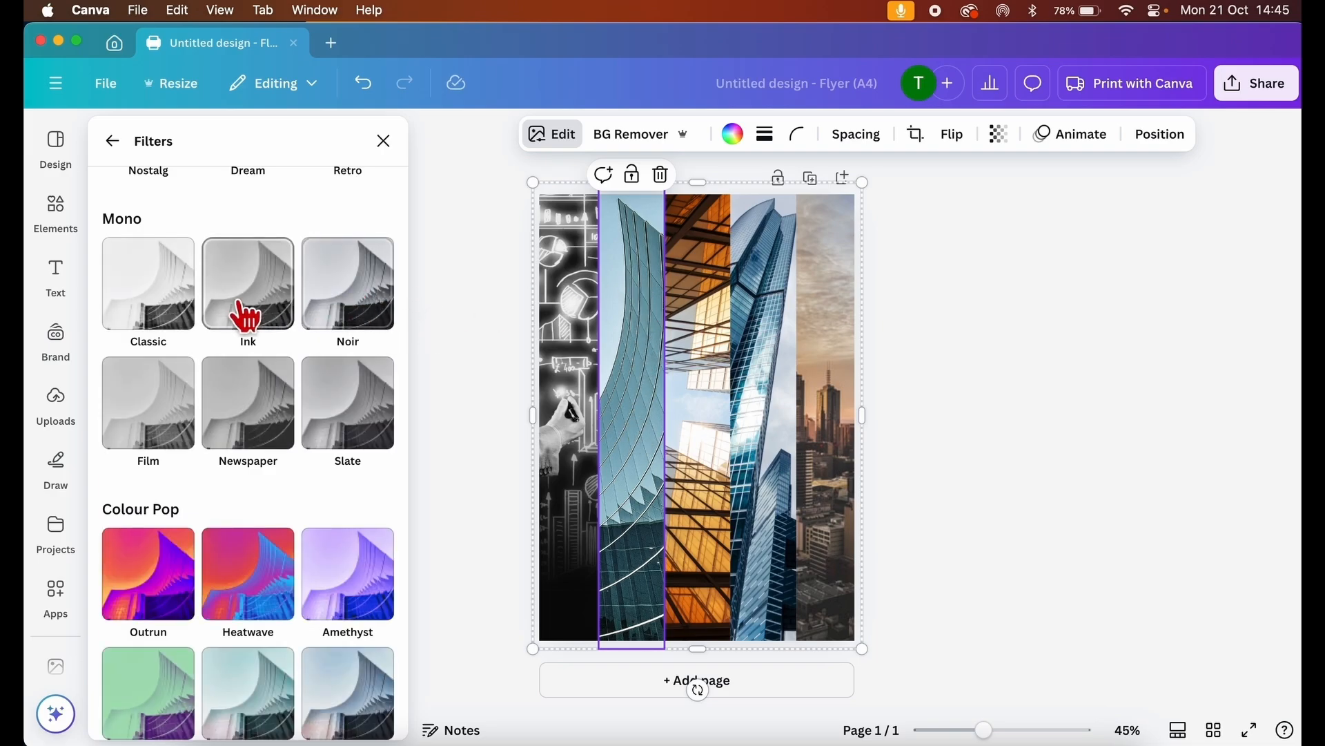
{"action": "left_click", "coordinate": [357, 308]}
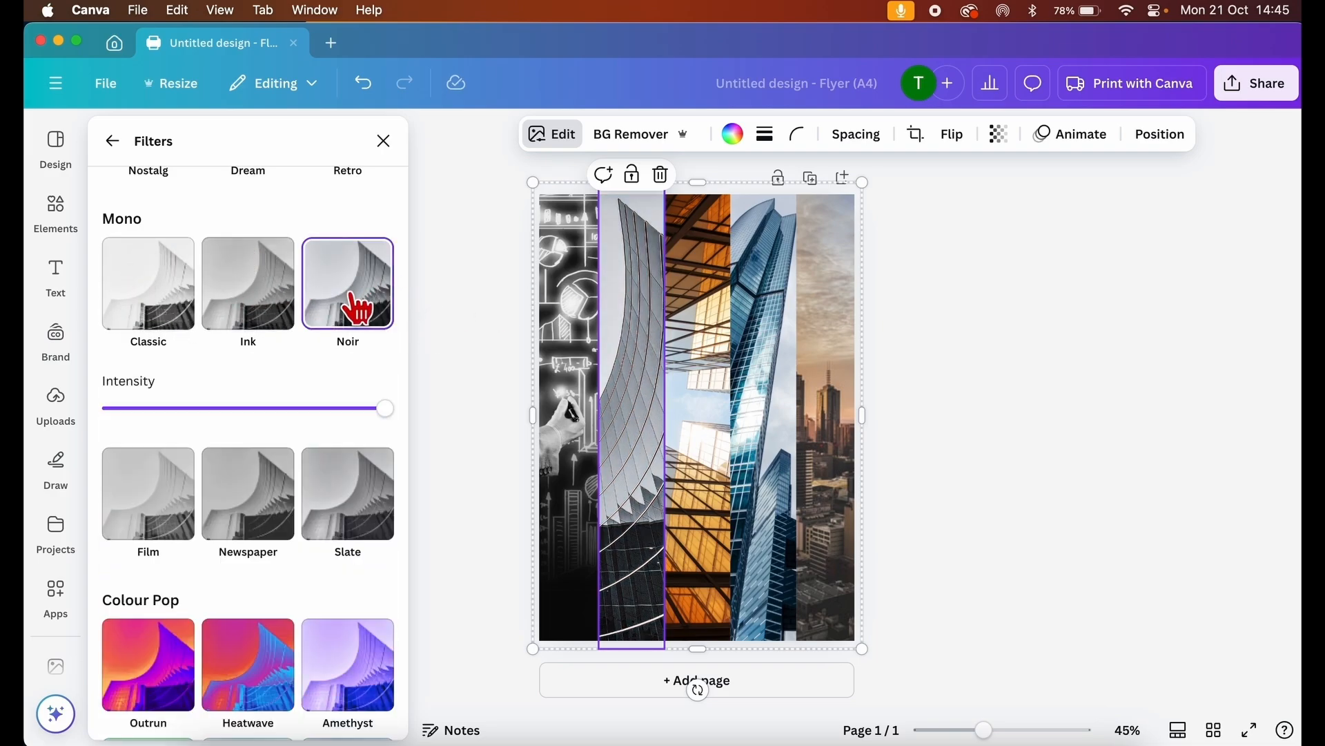
{"action": "left_click", "coordinate": [711, 399]}
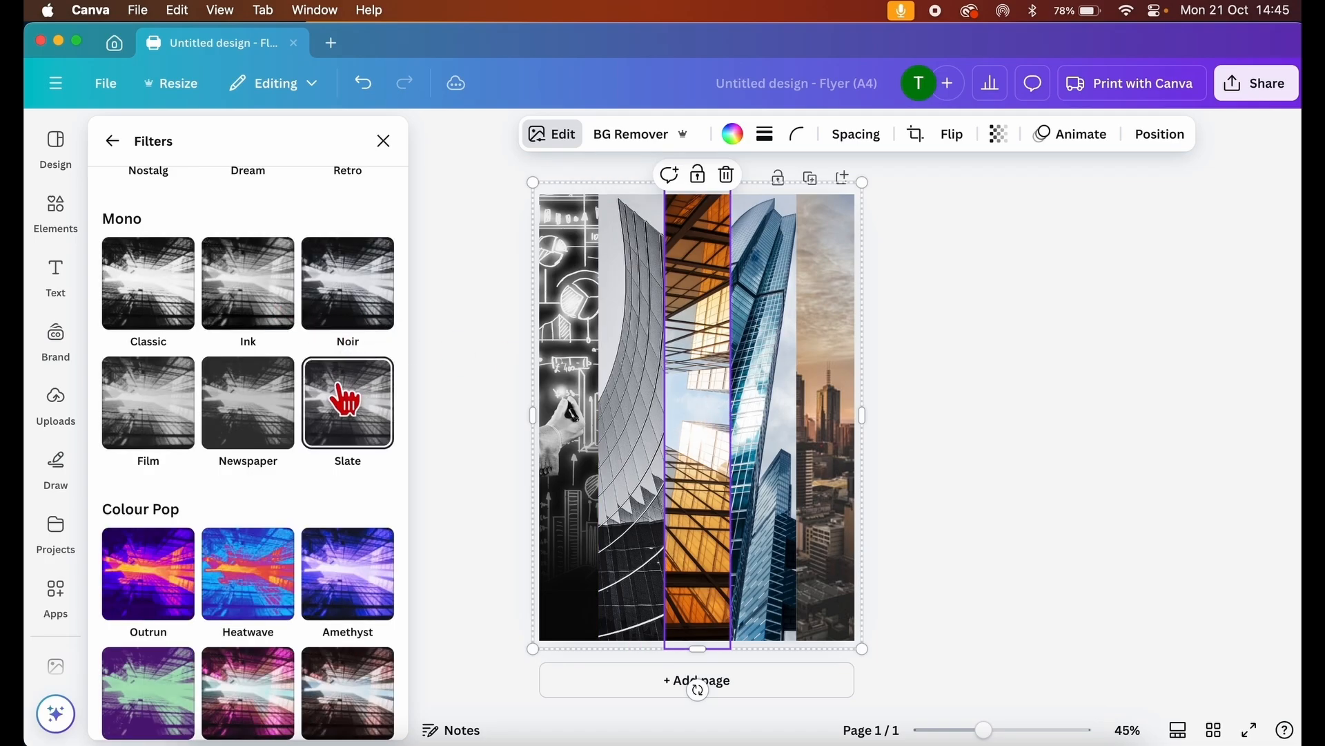
{"action": "left_click", "coordinate": [342, 404]}
{"action": "left_click", "coordinate": [255, 296]}
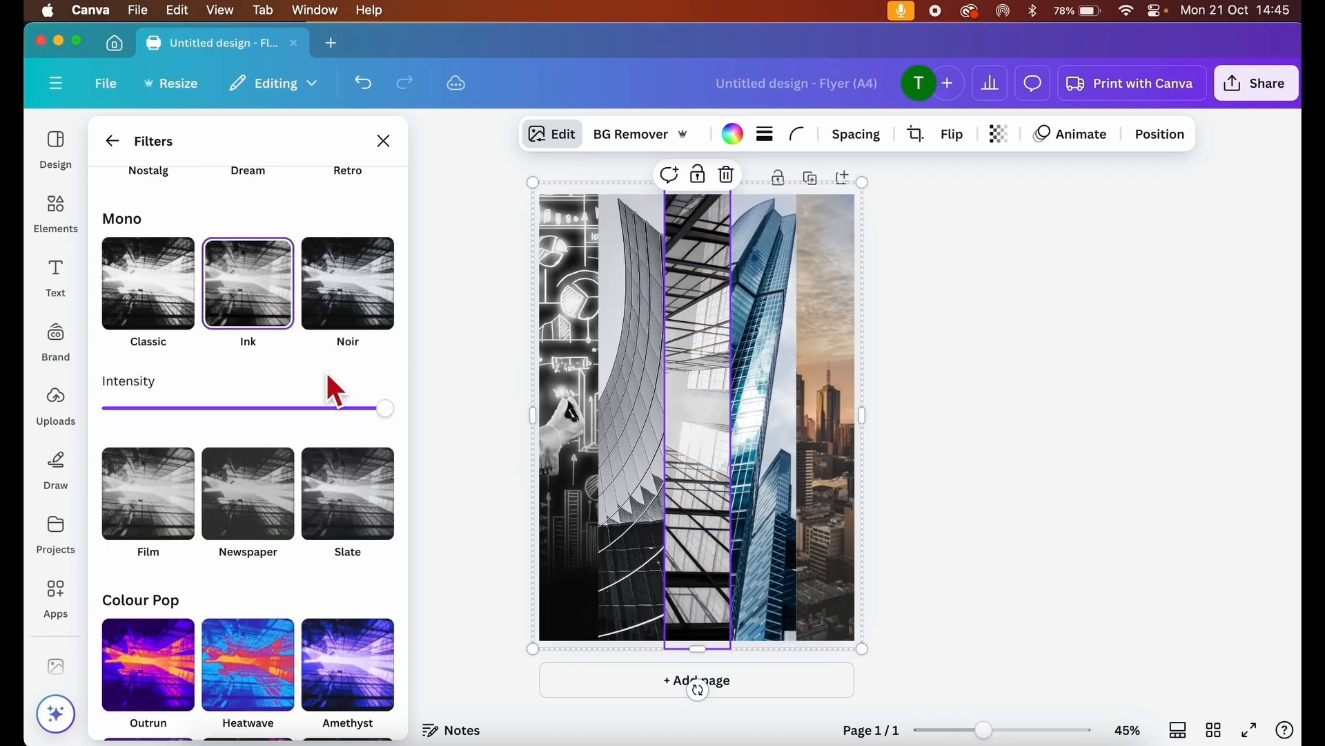
{"action": "left_click", "coordinate": [348, 501]}
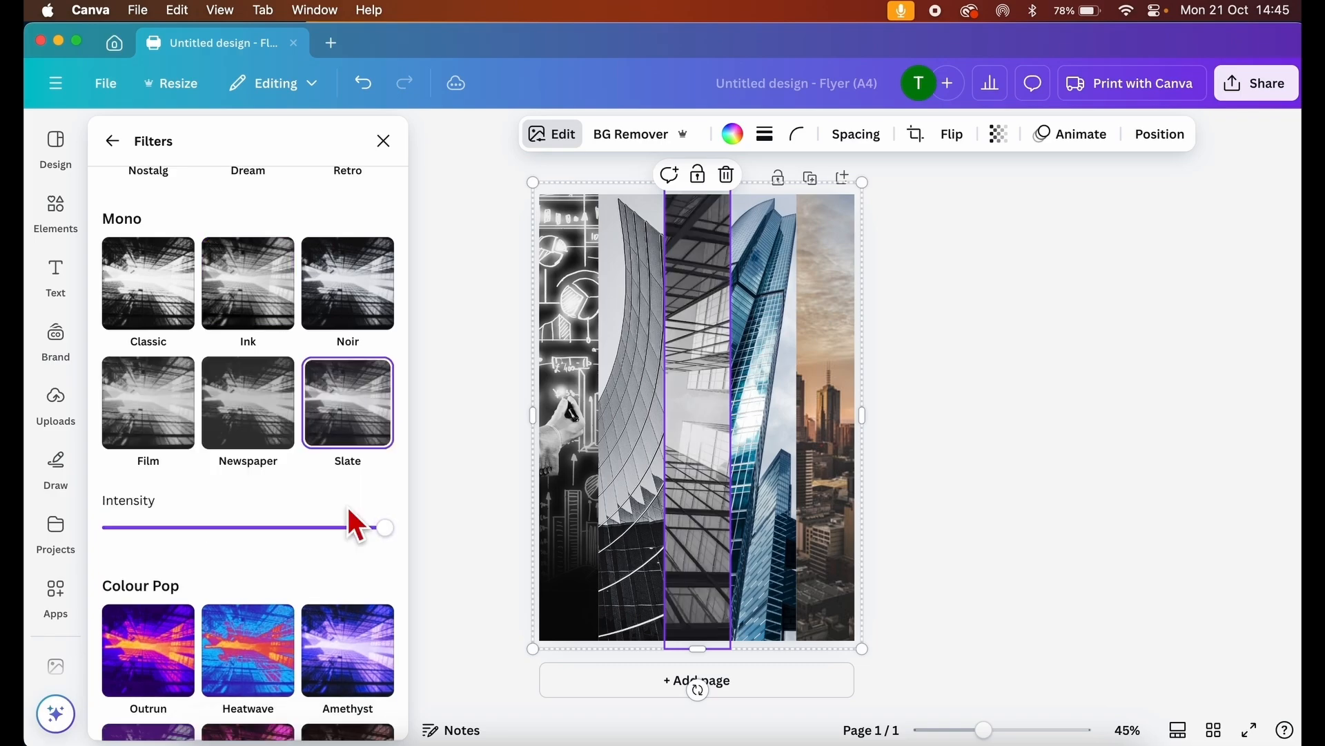
Apply the Film filter to the skyscraper photo in the fourth column and the Noir filter to the skyline photo in the fifth.
{"action": "left_click", "coordinate": [768, 442]}
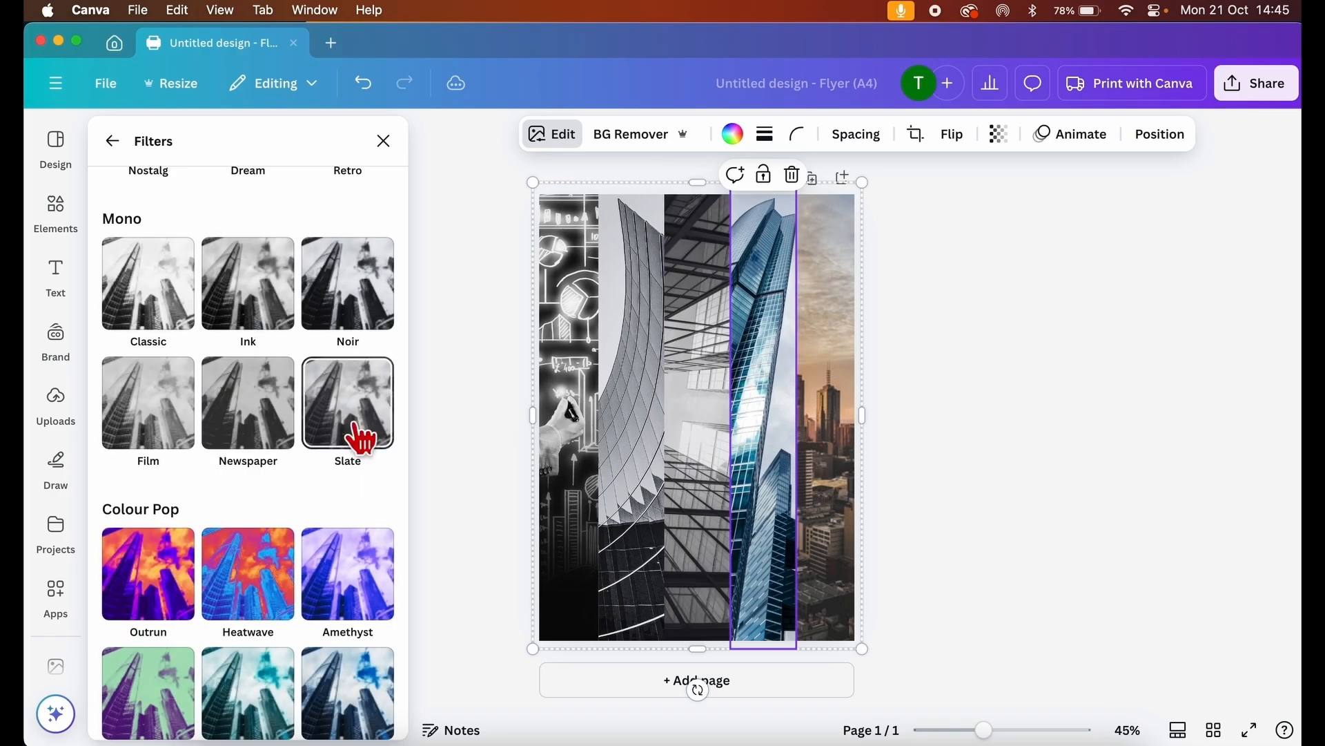
{"action": "left_click", "coordinate": [147, 407]}
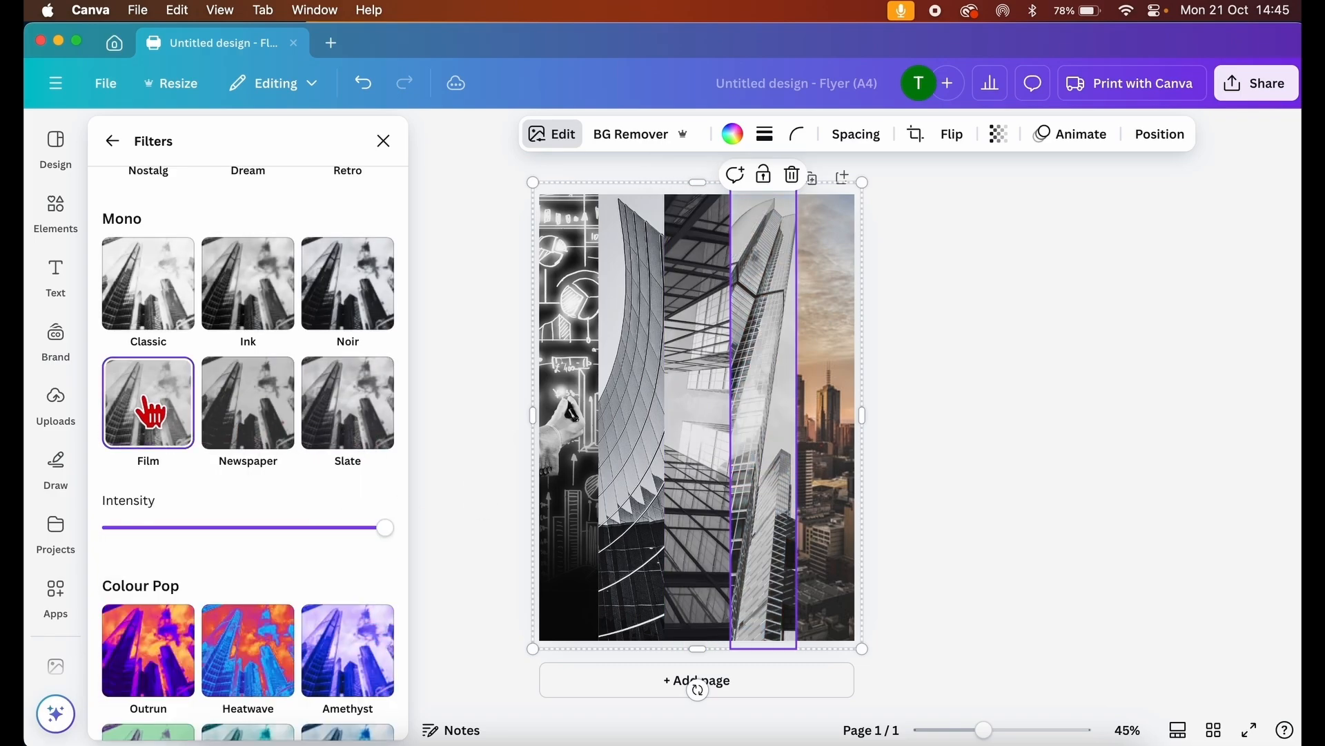
{"action": "left_click", "coordinate": [821, 454]}
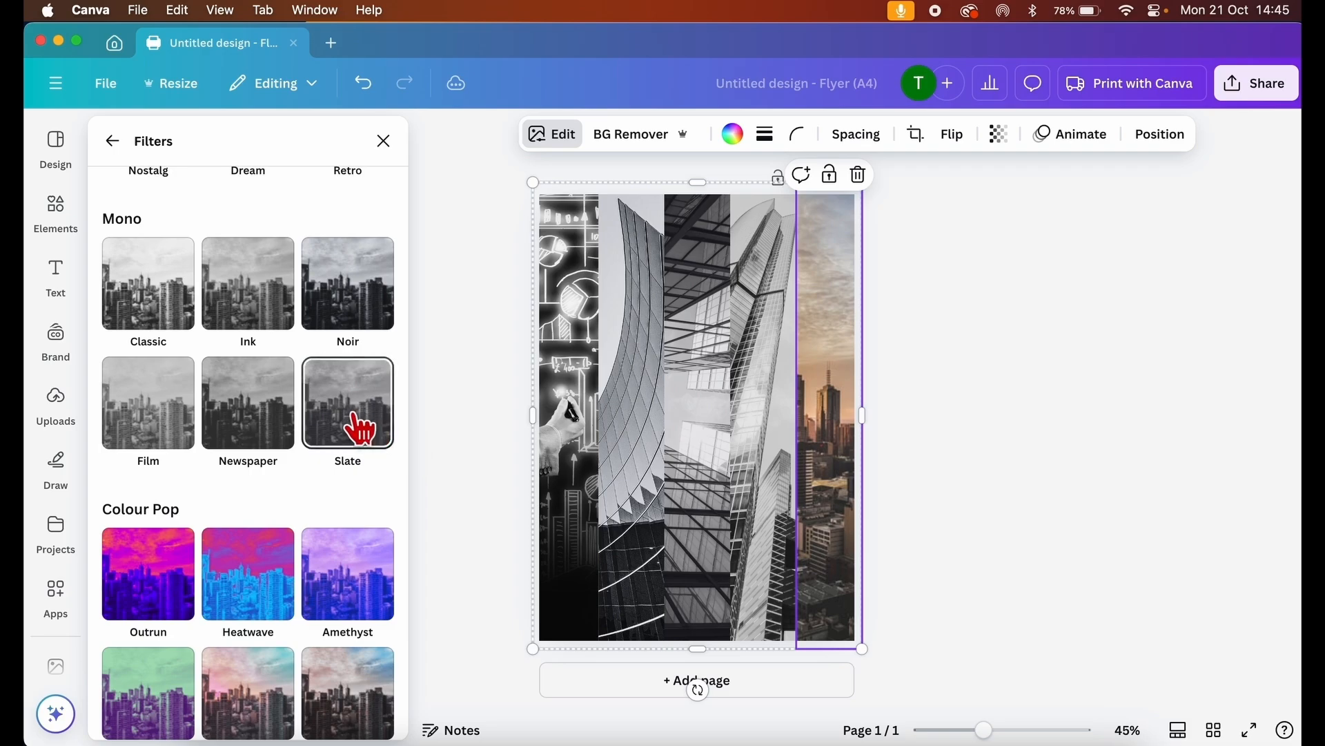
{"action": "left_click", "coordinate": [164, 305]}
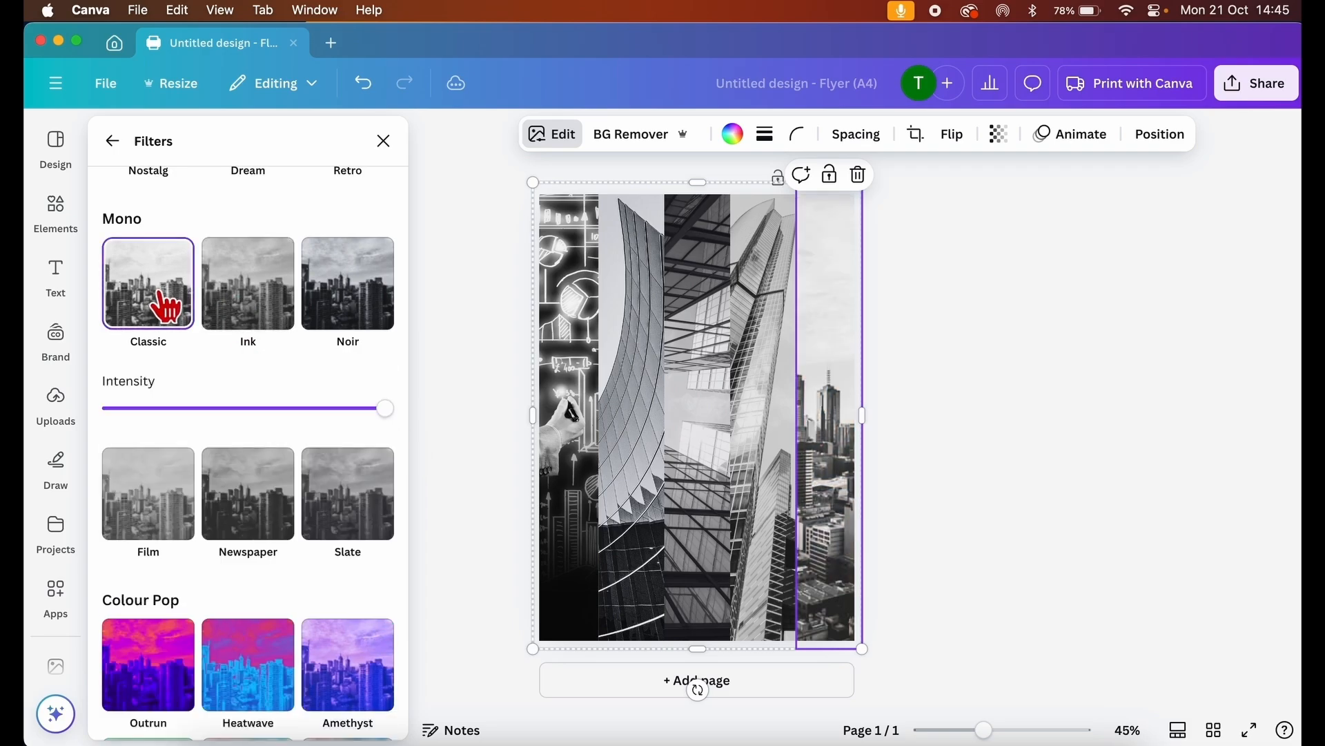
{"action": "left_click", "coordinate": [253, 314]}
{"action": "left_click", "coordinate": [373, 312]}
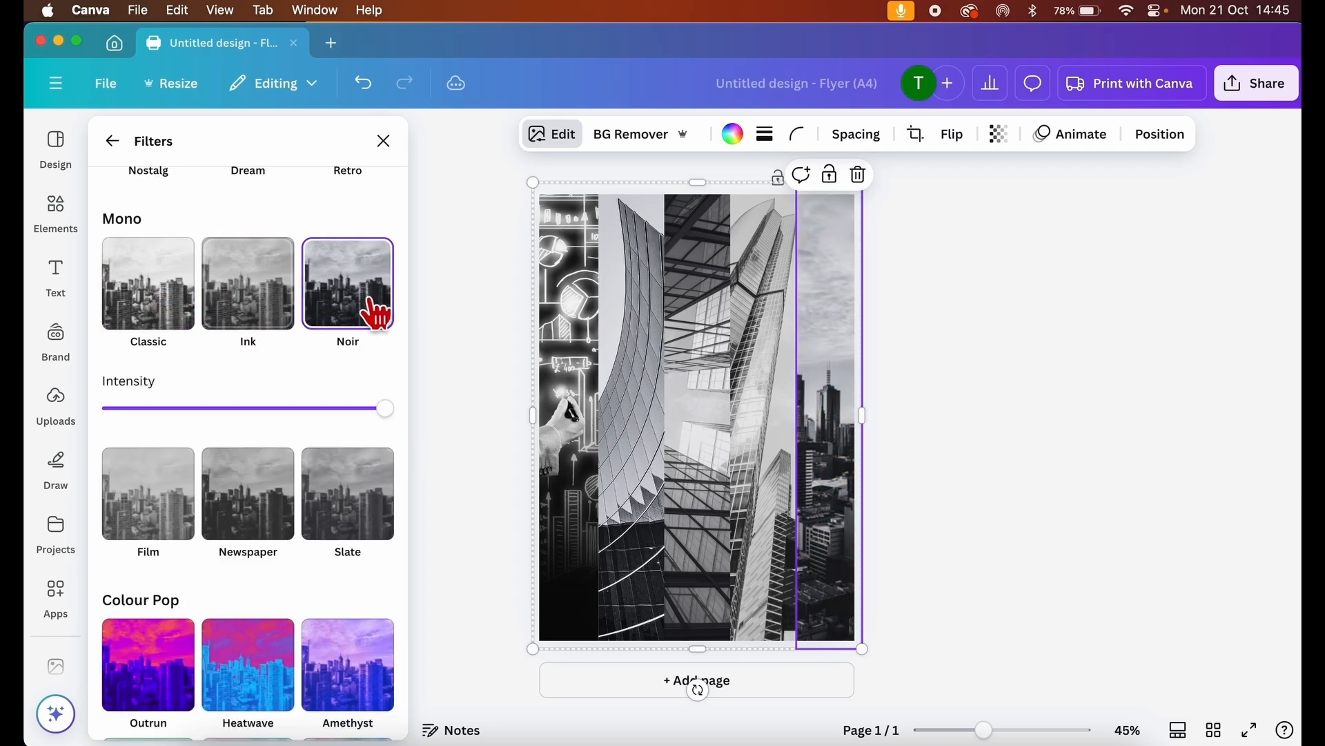
{"action": "left_click", "coordinate": [960, 434]}
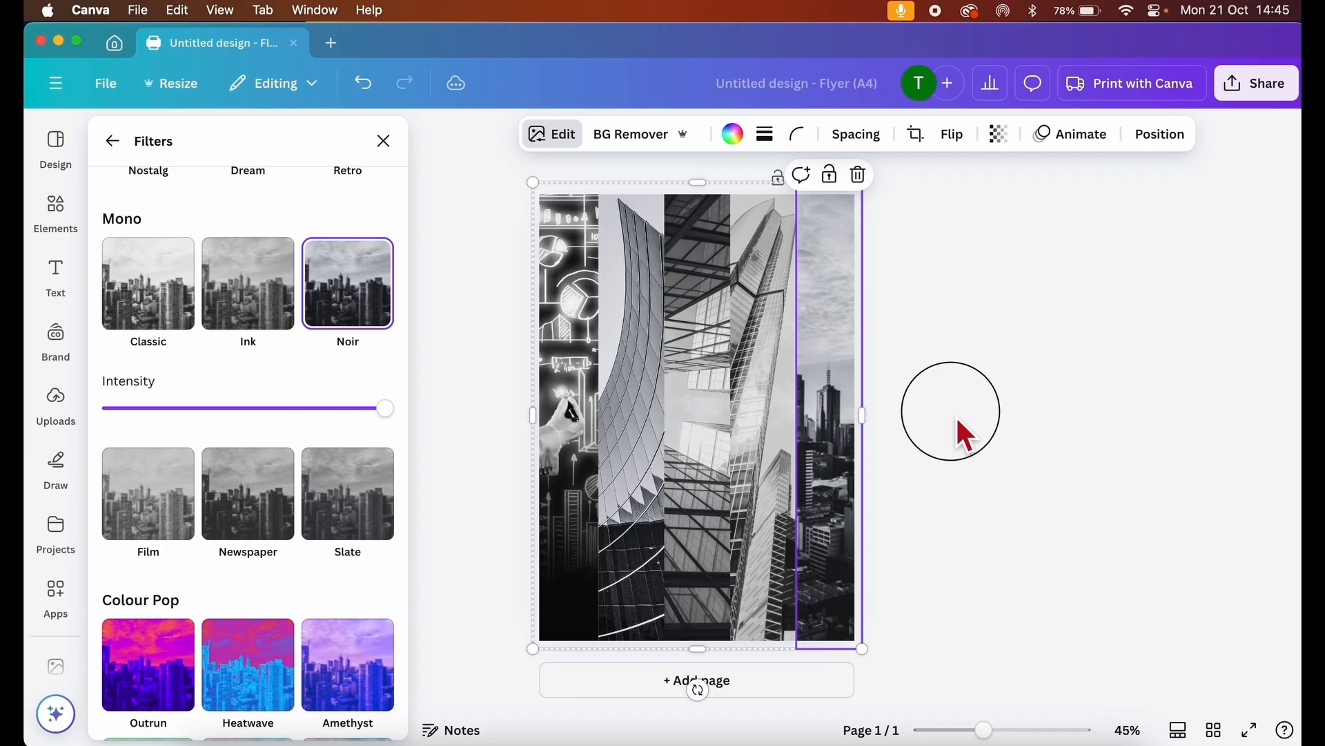
Apply the Custom duotone effect to the business diagram photo in the first column.
{"action": "left_click", "coordinate": [957, 418]}
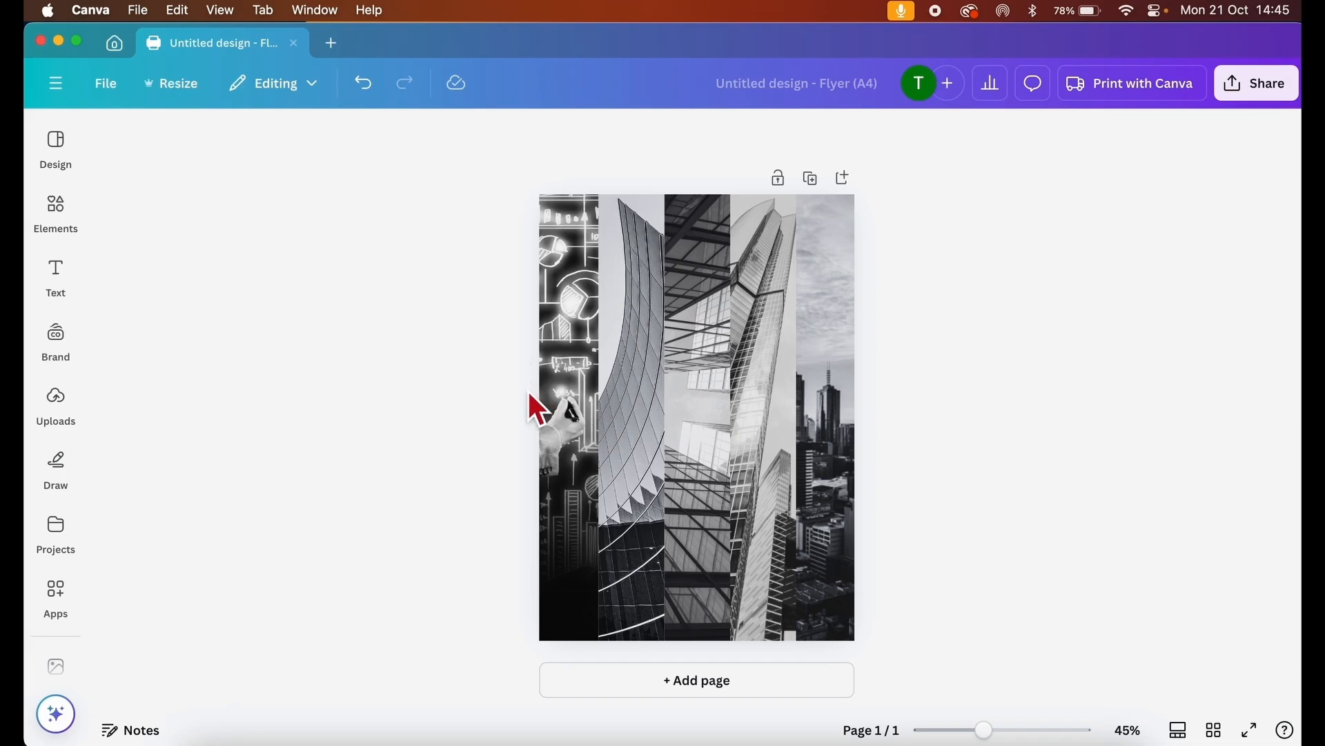
{"action": "left_click", "coordinate": [572, 360]}
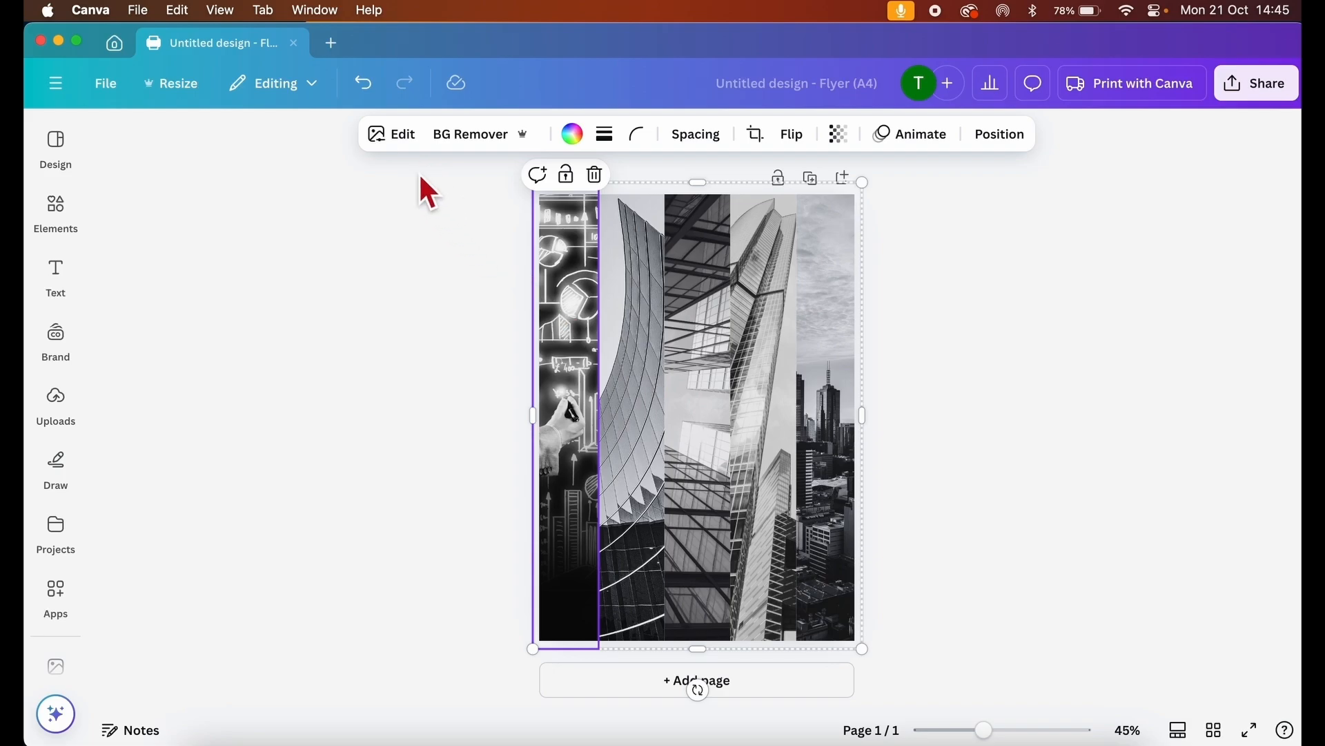
{"action": "left_click", "coordinate": [392, 135]}
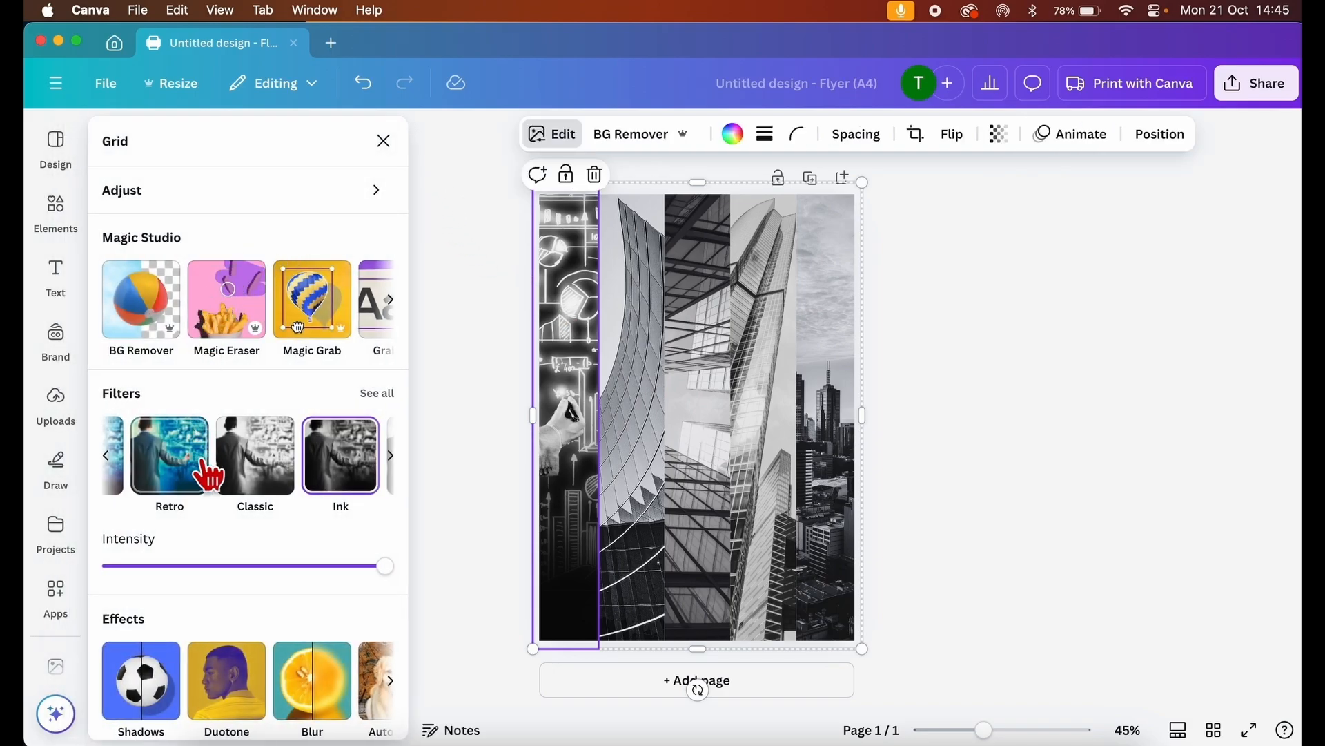
{"action": "scroll", "coordinate": [213, 583], "scroll_direction": "down", "scroll_amount": 3}
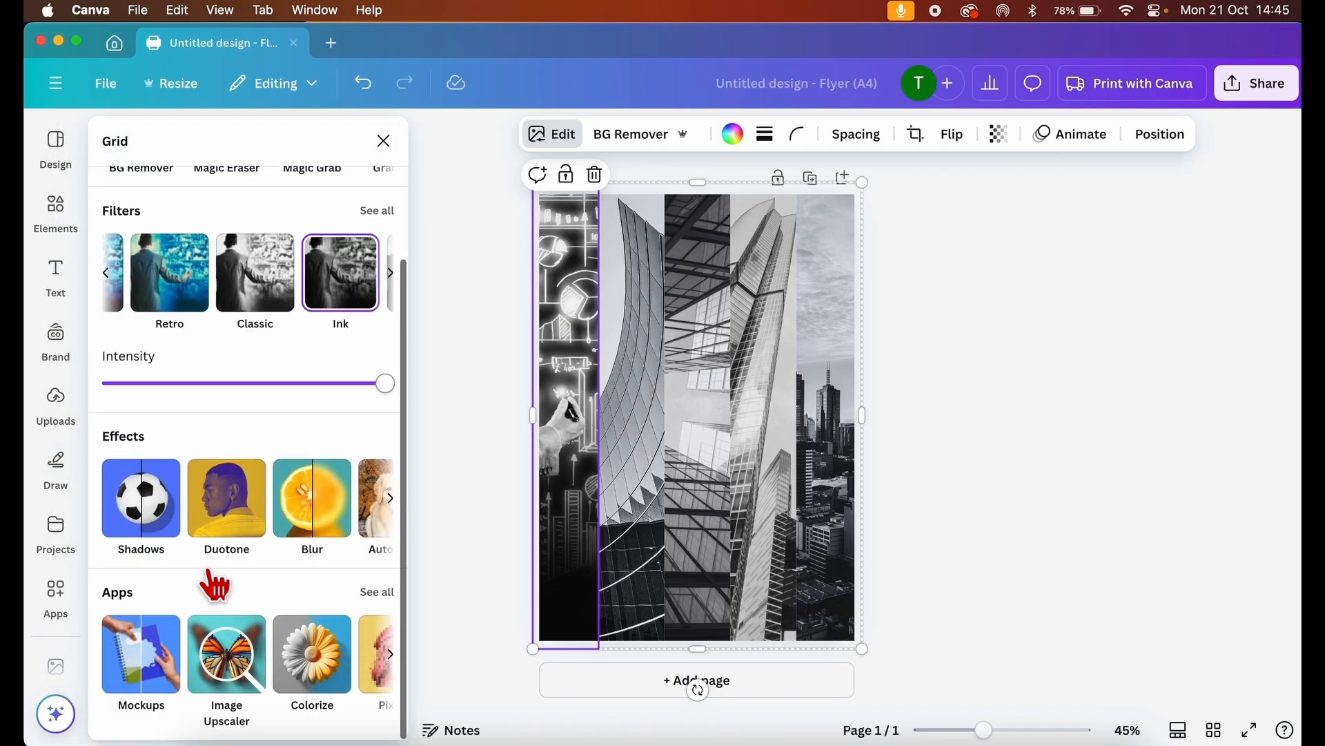
{"action": "left_click", "coordinate": [221, 538]}
{"action": "left_click", "coordinate": [160, 377]}
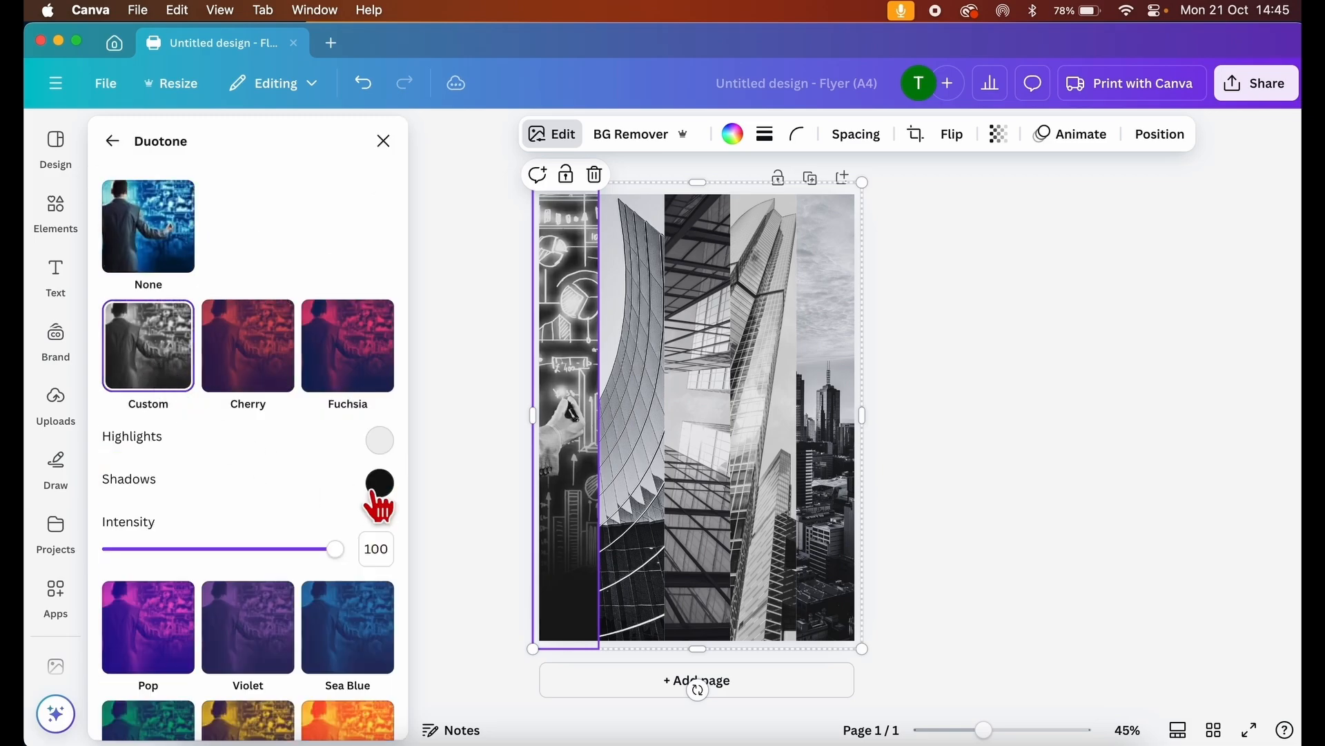
Try #E6C0C0 as the duotone highlight colour on the first column's photo and undo the change.
{"action": "left_click", "coordinate": [380, 441]}
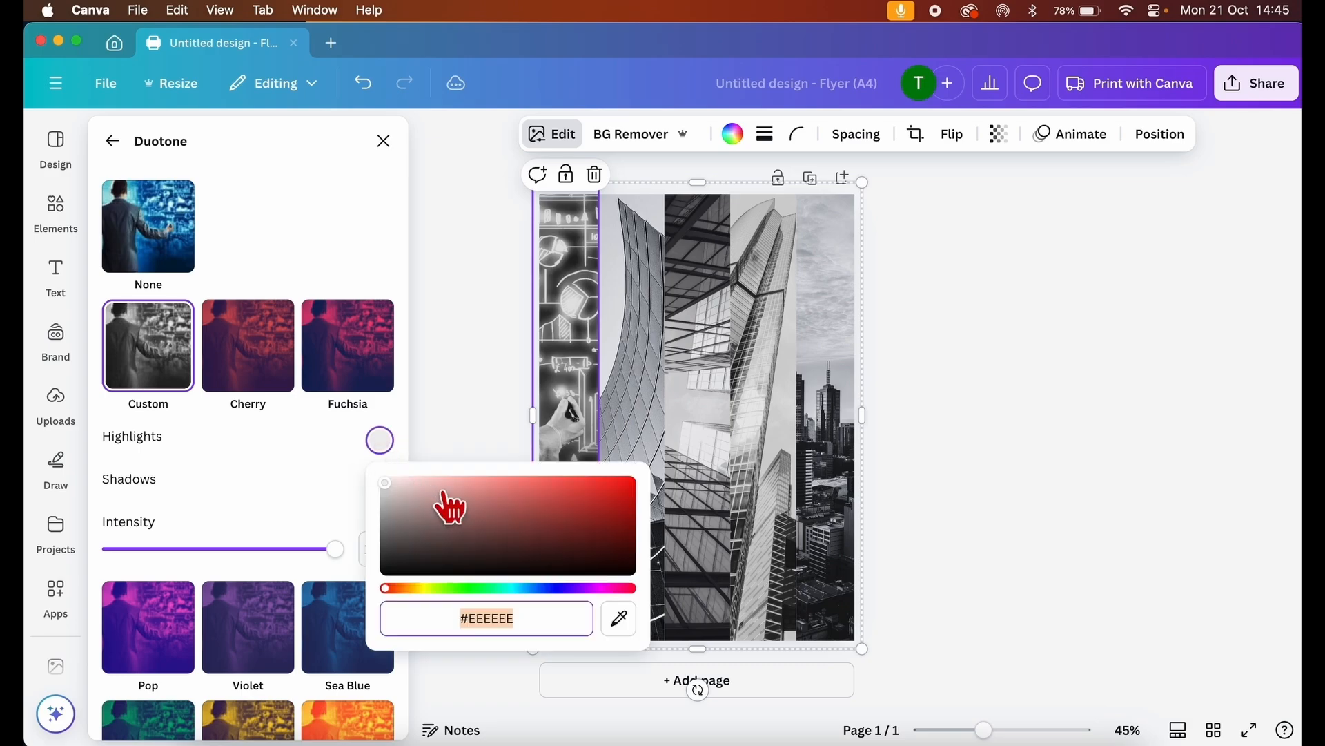
{"action": "left_click_drag", "start_coordinate": [443, 502], "coordinate": [423, 486]}
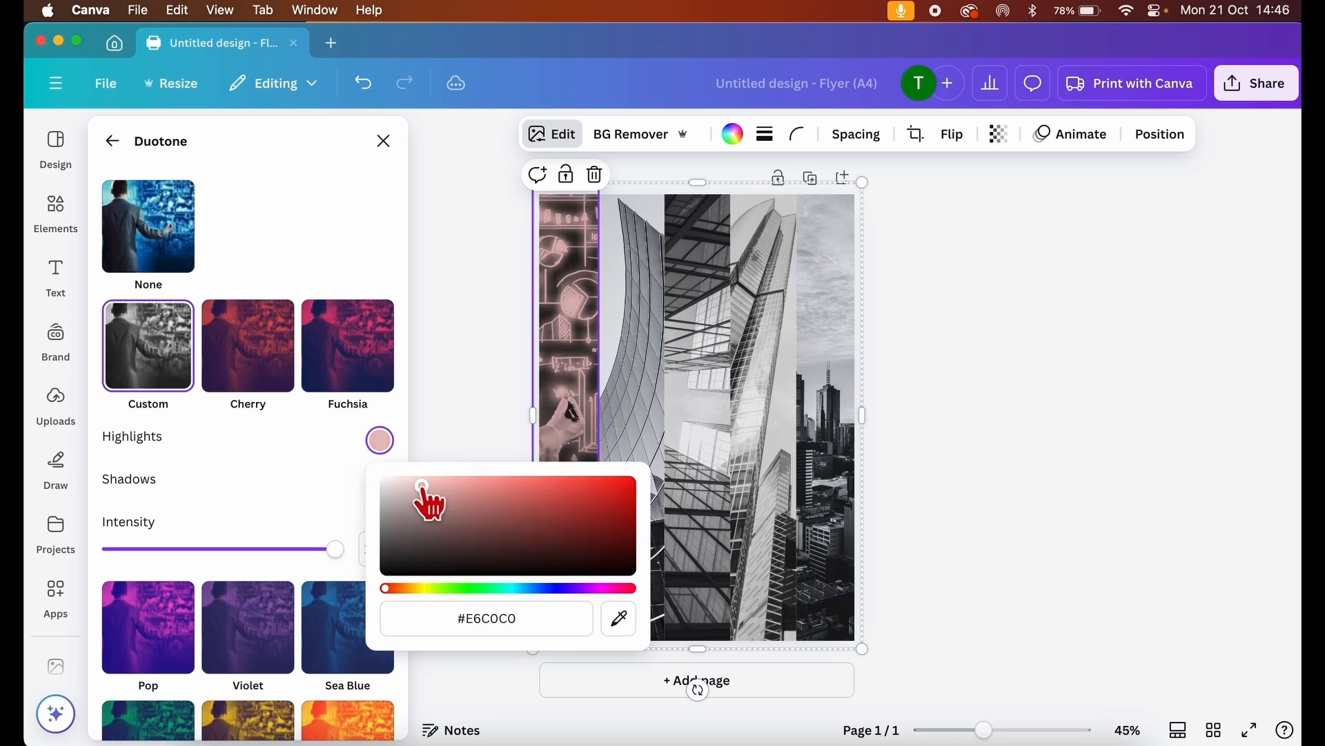
{"action": "left_click", "coordinate": [455, 413]}
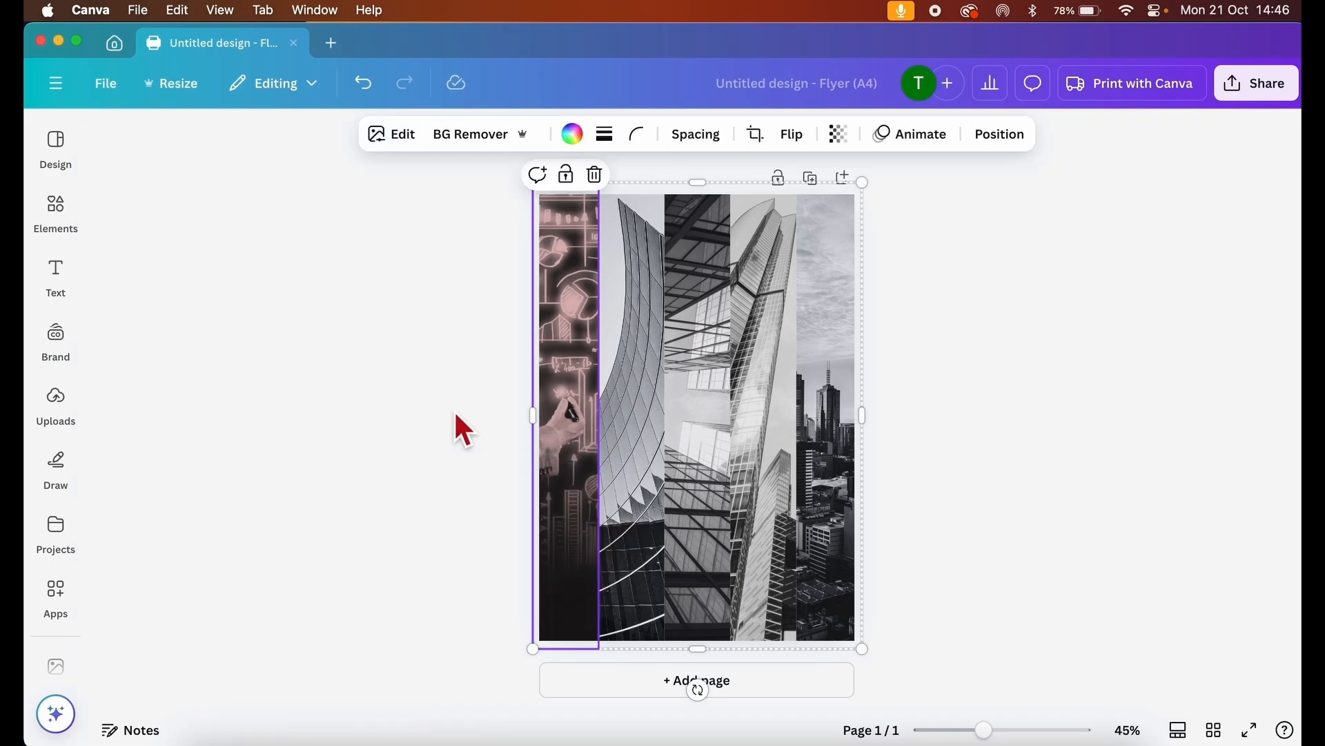
{"action": "key", "text": "super+z"}
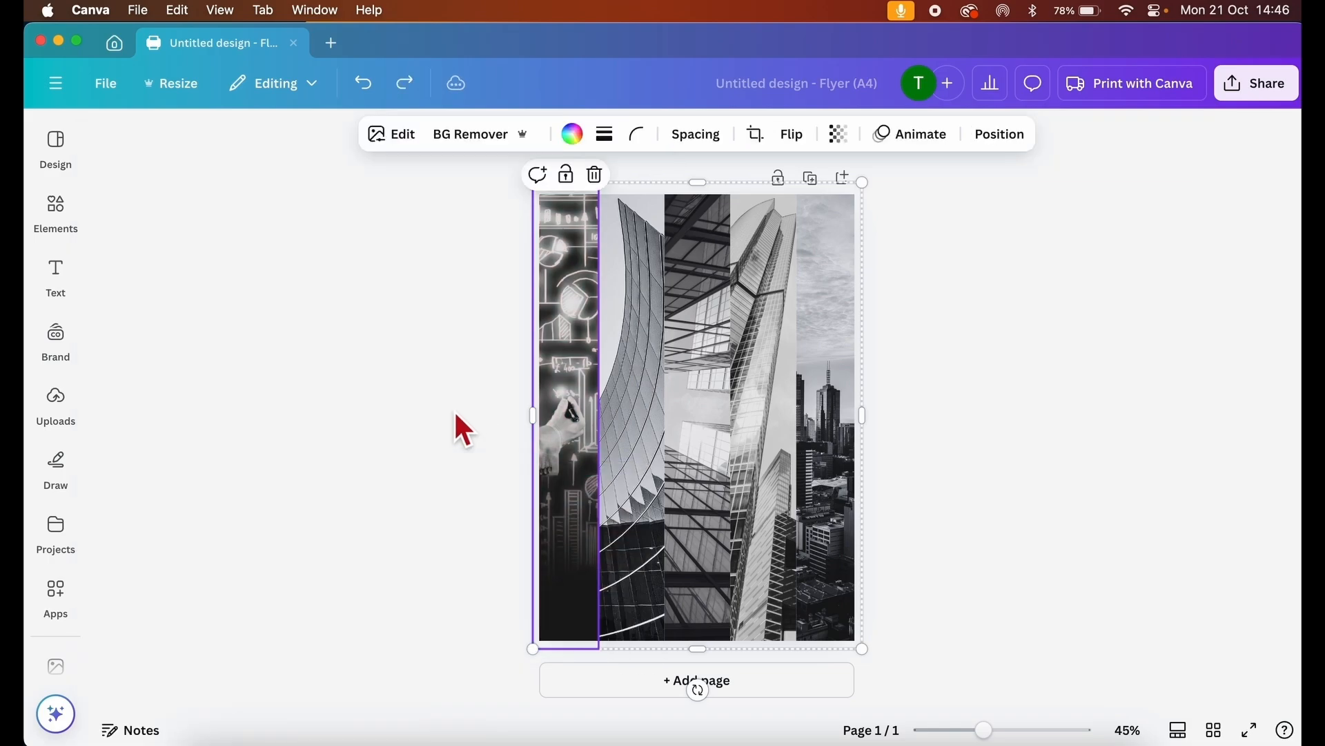
{"action": "left_click", "coordinate": [934, 361]}
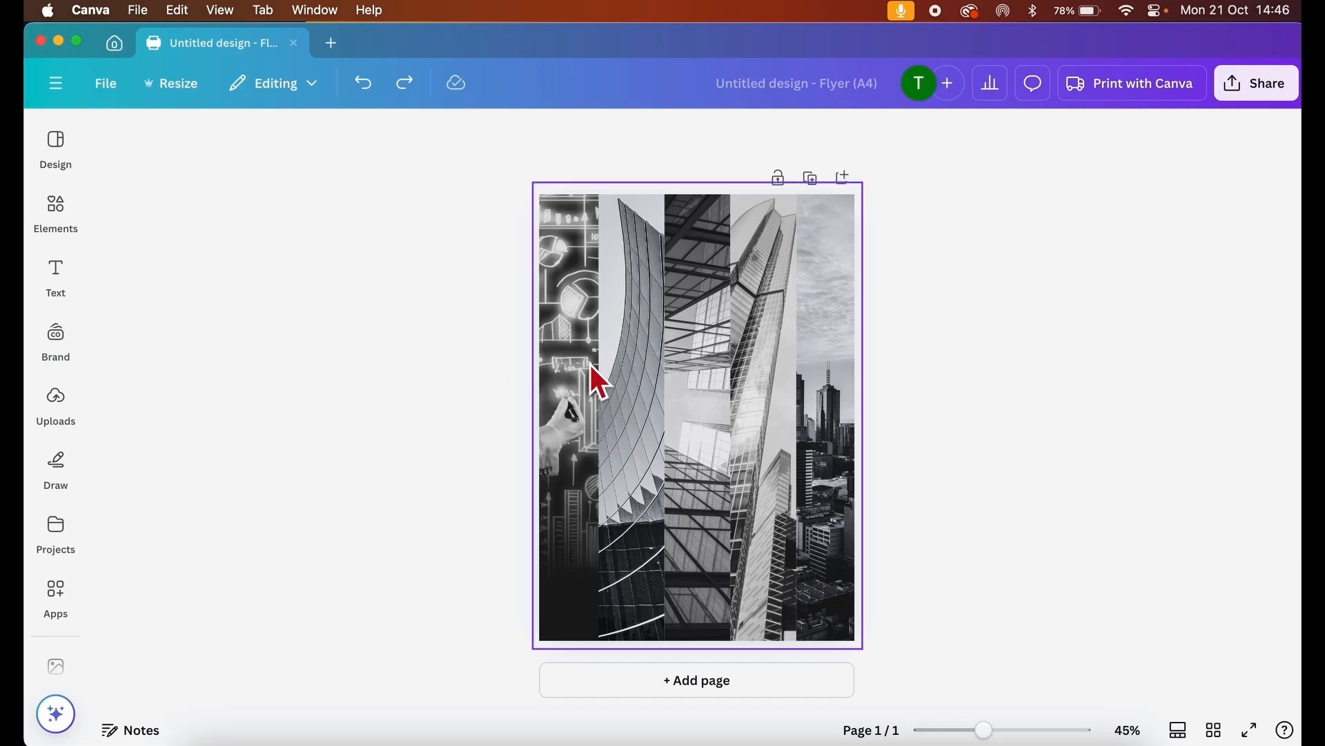
Add a square shape, stretch it into a band across the full page width, and place it over the lower part of the photo grid.
{"action": "left_click", "coordinate": [61, 220]}
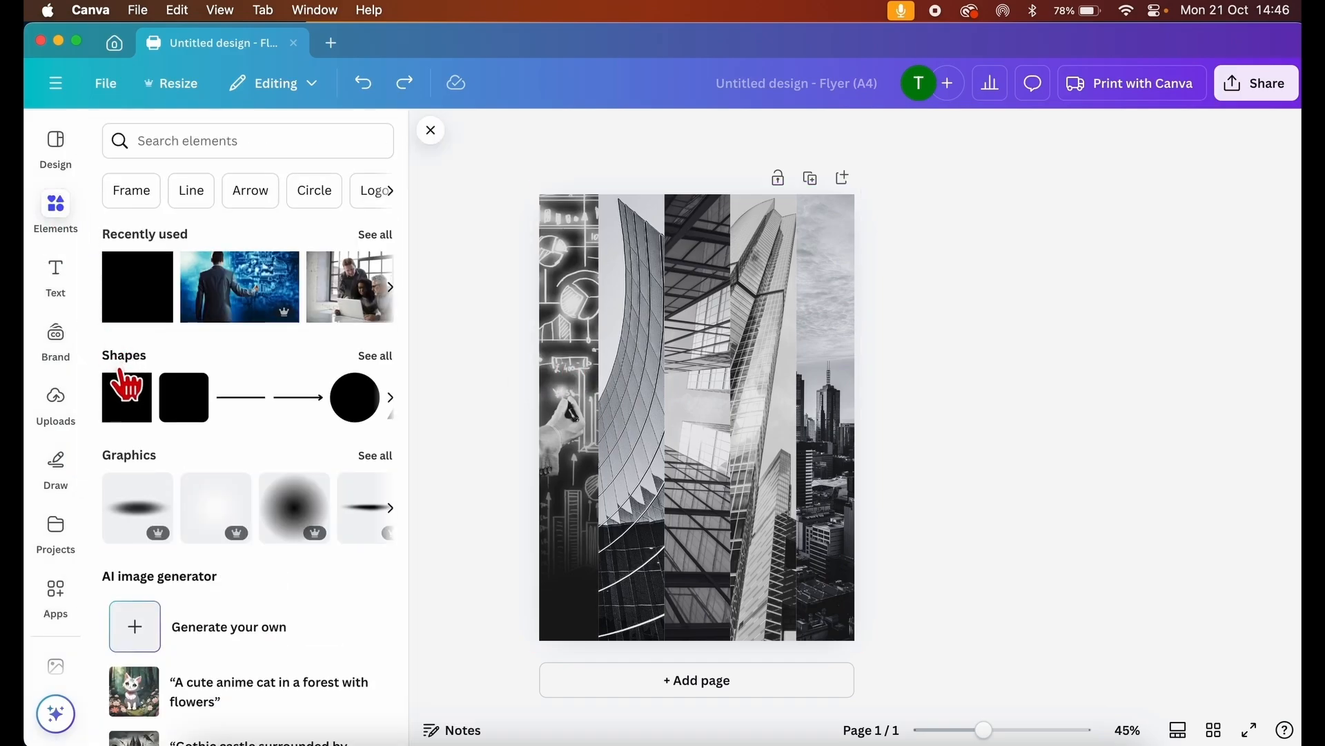
{"action": "left_click", "coordinate": [122, 388]}
{"action": "left_click_drag", "start_coordinate": [653, 428], "coordinate": [526, 428]}
{"action": "left_click_drag", "start_coordinate": [763, 430], "coordinate": [830, 563]}
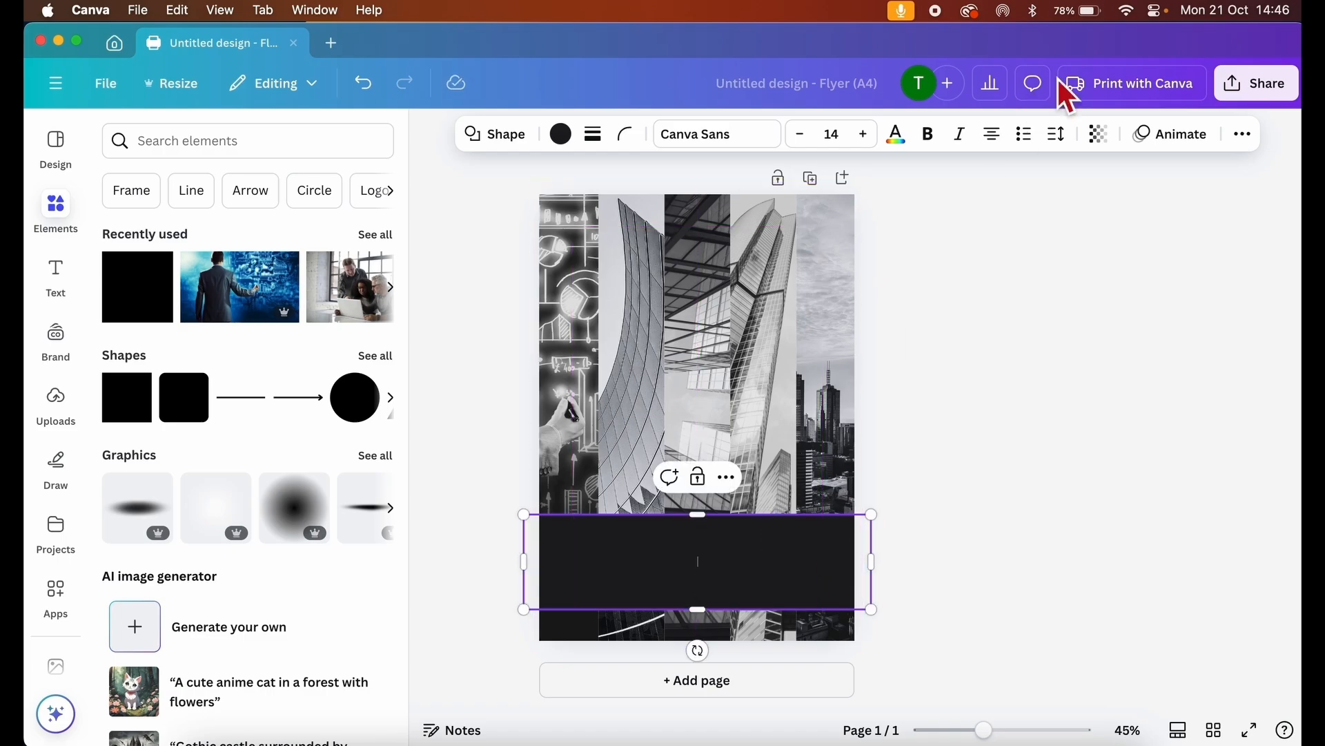
Fill the band with the muted teal from the second photo's colours and set its transparency to 76.
{"action": "left_click", "coordinate": [561, 136]}
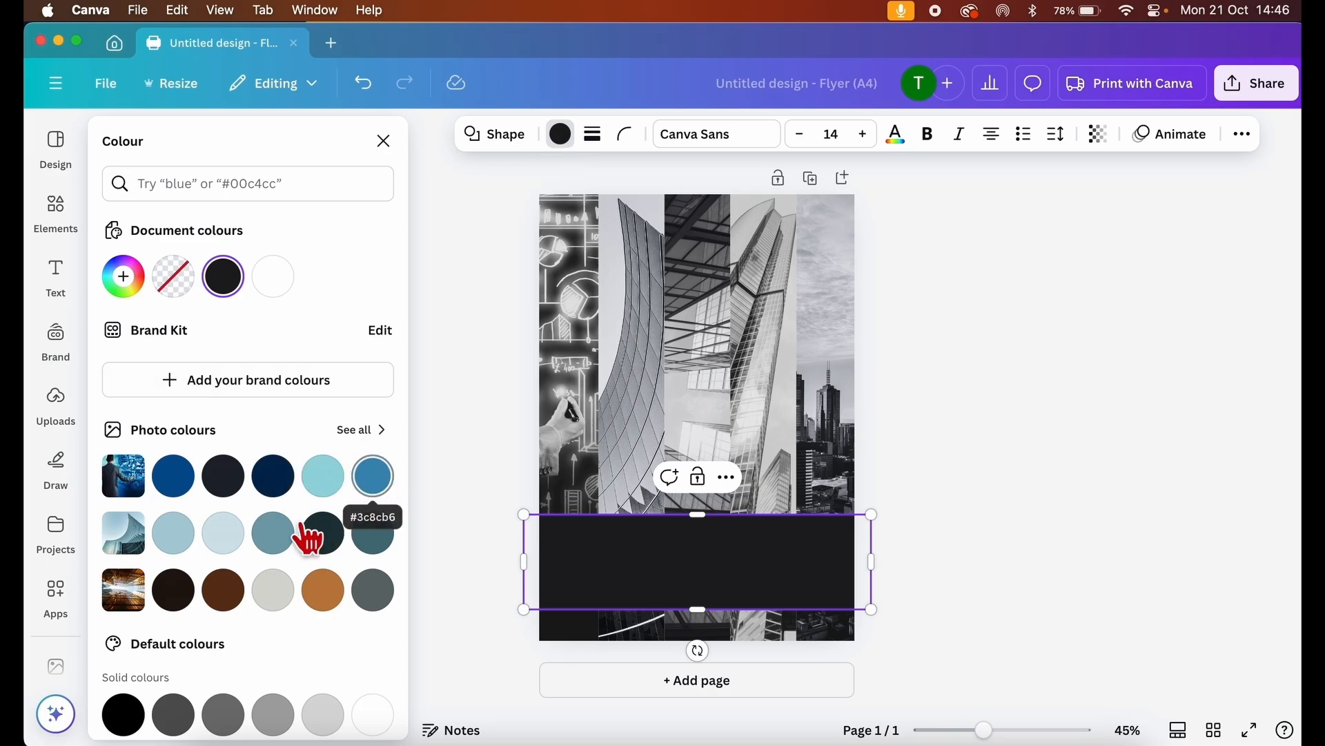
{"action": "left_click", "coordinate": [272, 536]}
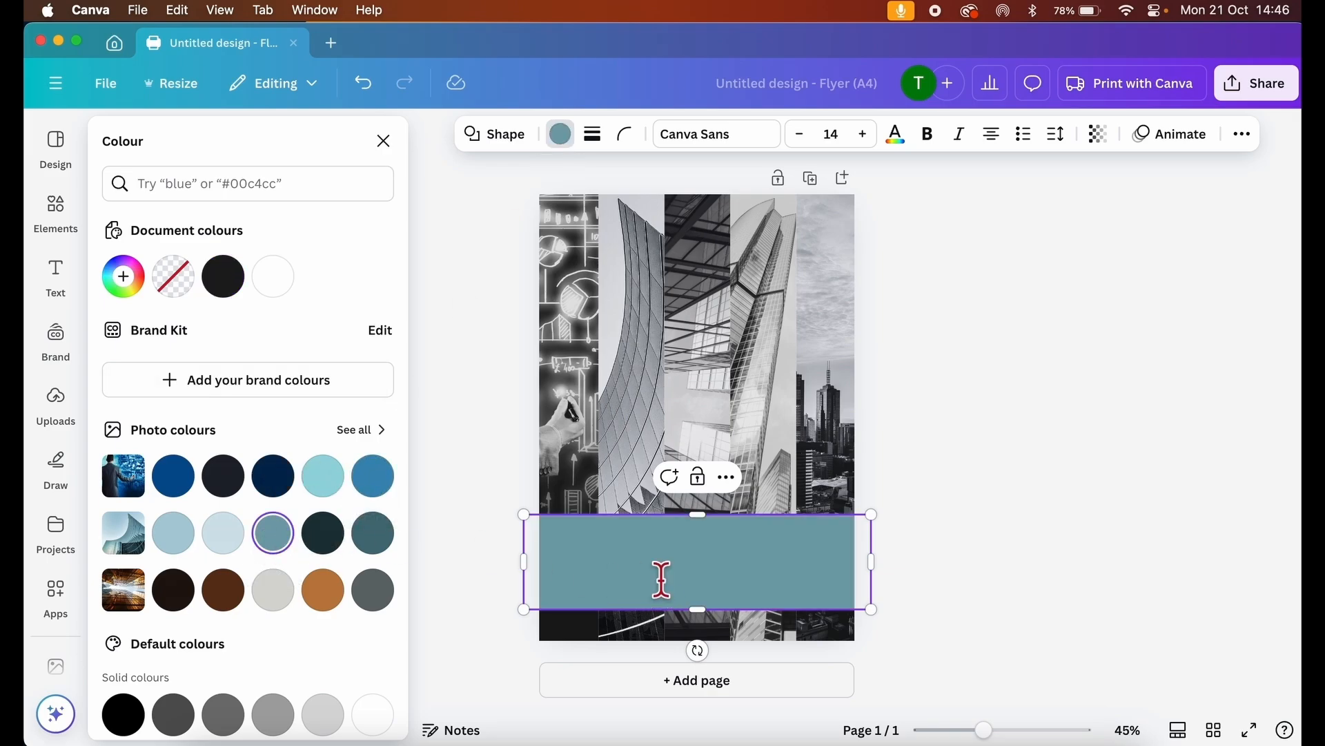
{"action": "left_click", "coordinate": [1112, 155]}
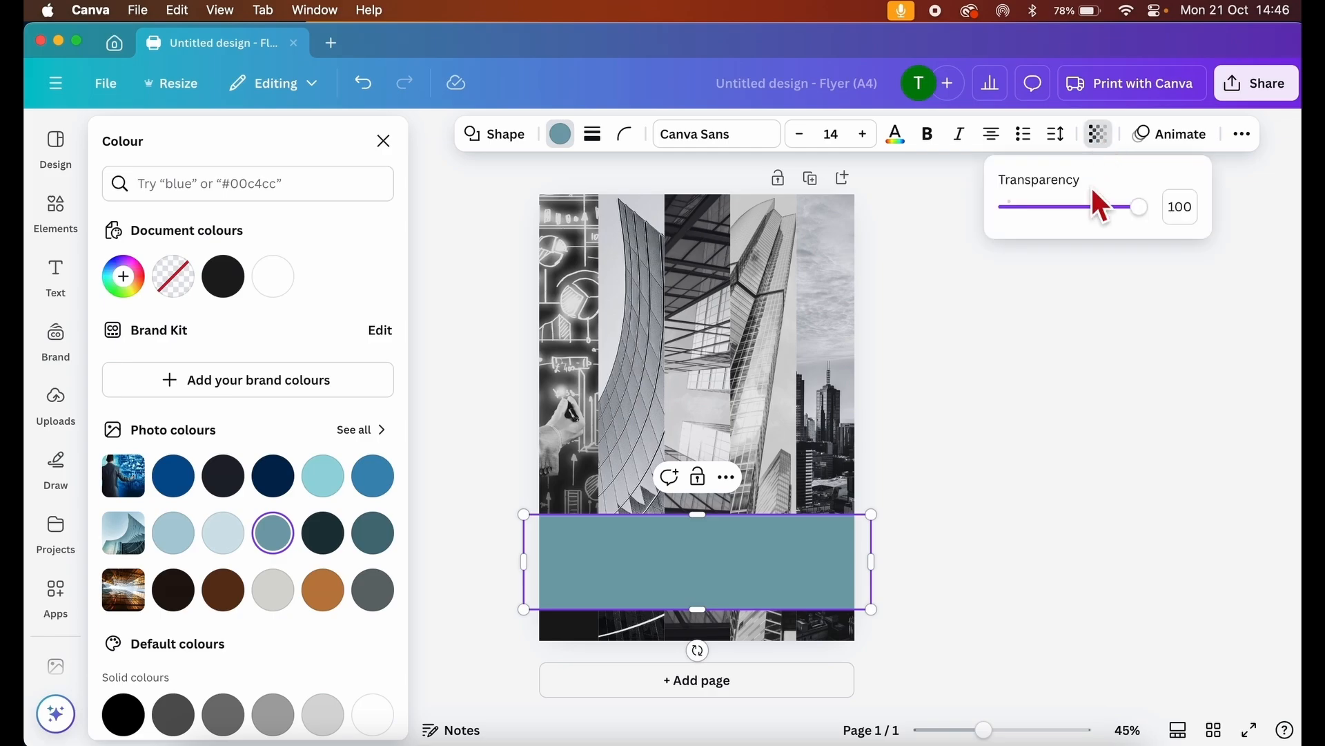
{"action": "left_click_drag", "start_coordinate": [1140, 207], "coordinate": [1109, 207]}
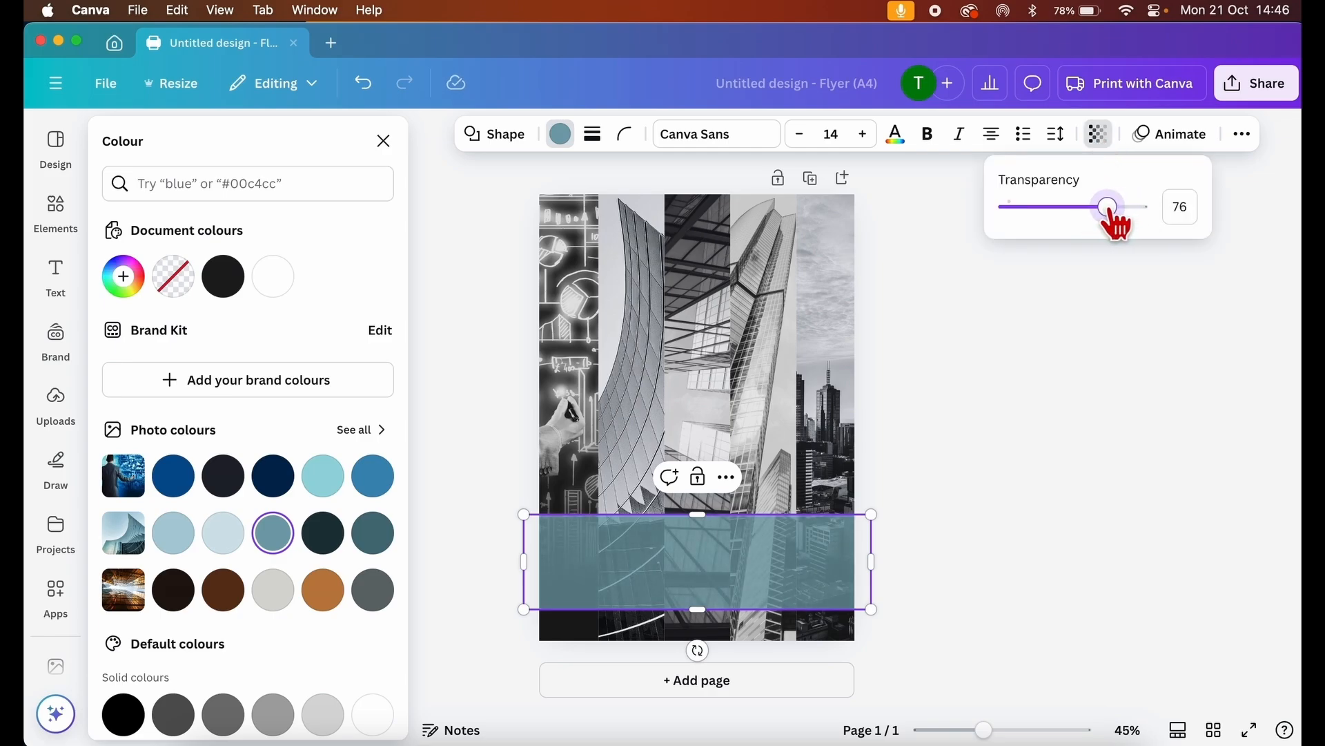
Place the teal band as a thin strip along the page's top edge and add an orange-brown copy along the bottom edge.
{"action": "left_click_drag", "start_coordinate": [797, 565], "coordinate": [771, 248]}
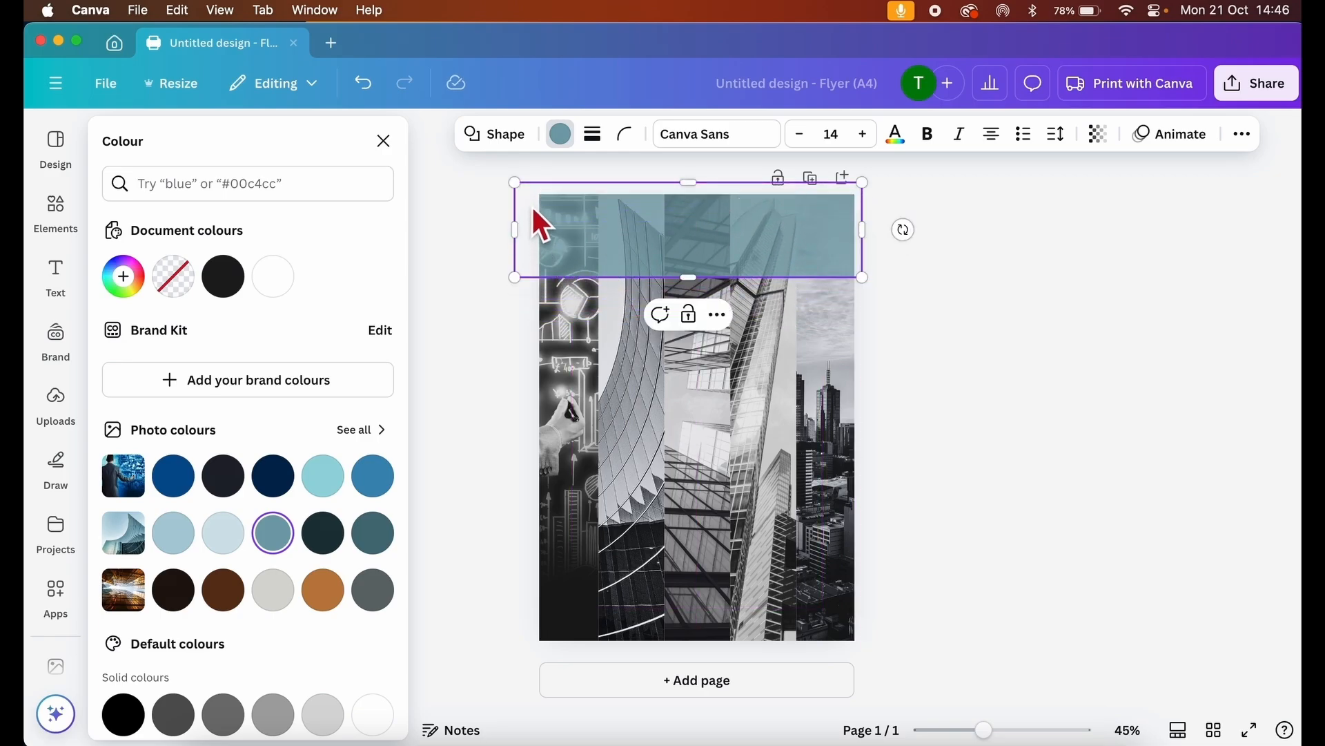
{"action": "left_click_drag", "start_coordinate": [700, 276], "coordinate": [759, 649]}
{"action": "left_click", "coordinate": [323, 590]}
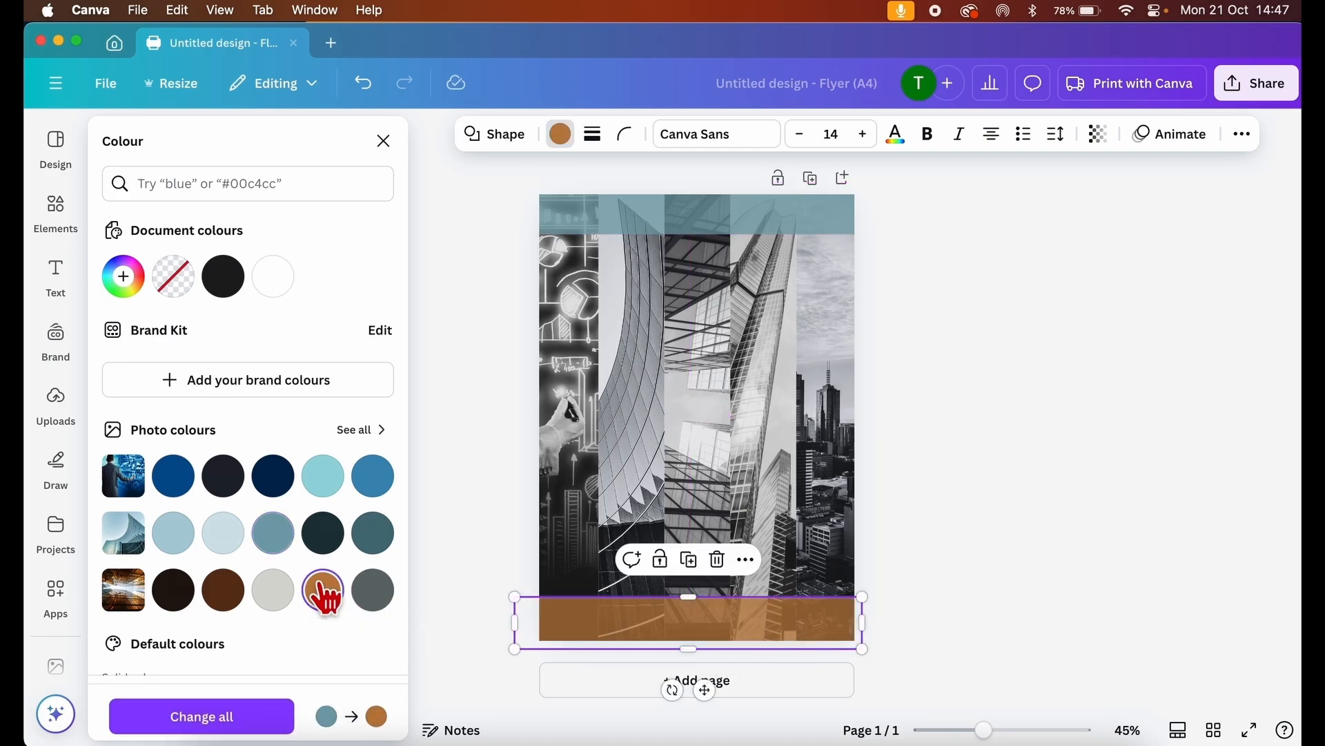
{"action": "key", "text": "Escape"}
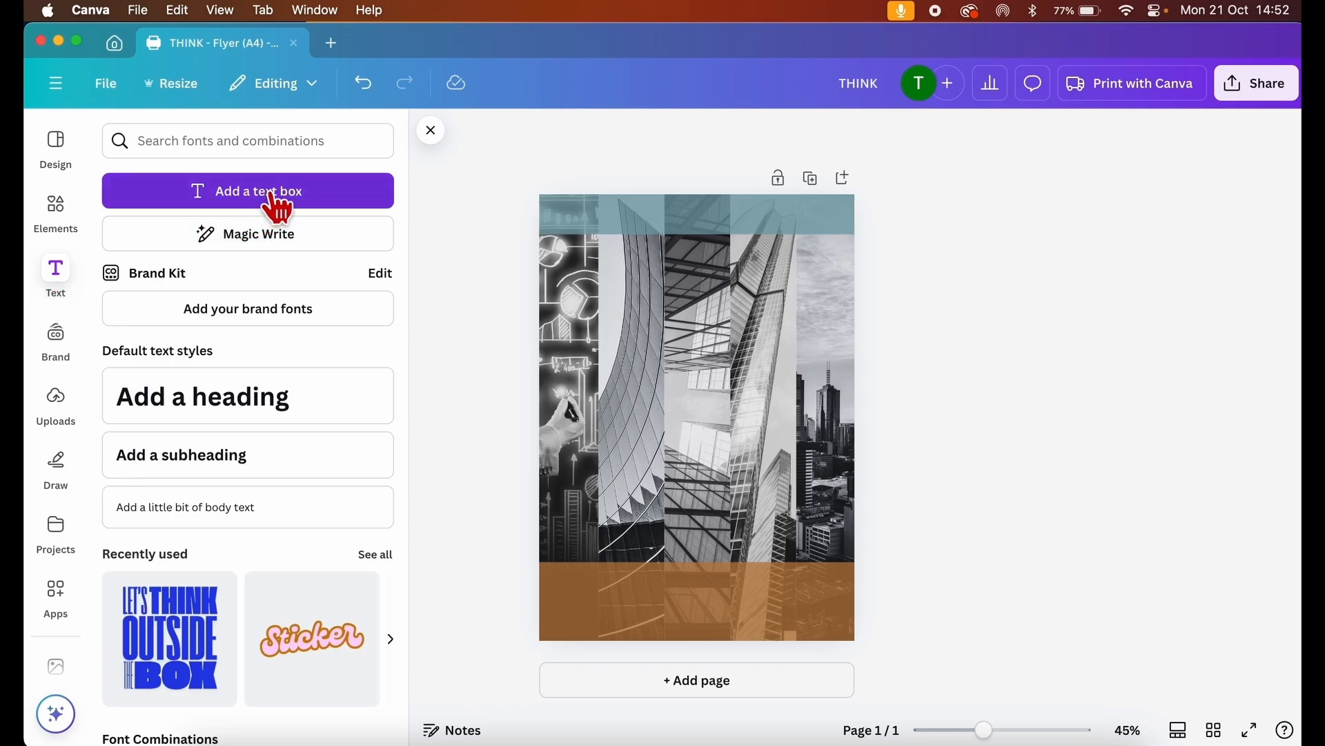
Search the font combinations for "business", add the "Editor's Note" combination, and place it over the lower part of the flyer.
{"action": "scroll", "coordinate": [299, 469], "scroll_direction": "down", "scroll_amount": 2}
{"action": "scroll", "coordinate": [295, 457], "scroll_direction": "up", "scroll_amount": 2}
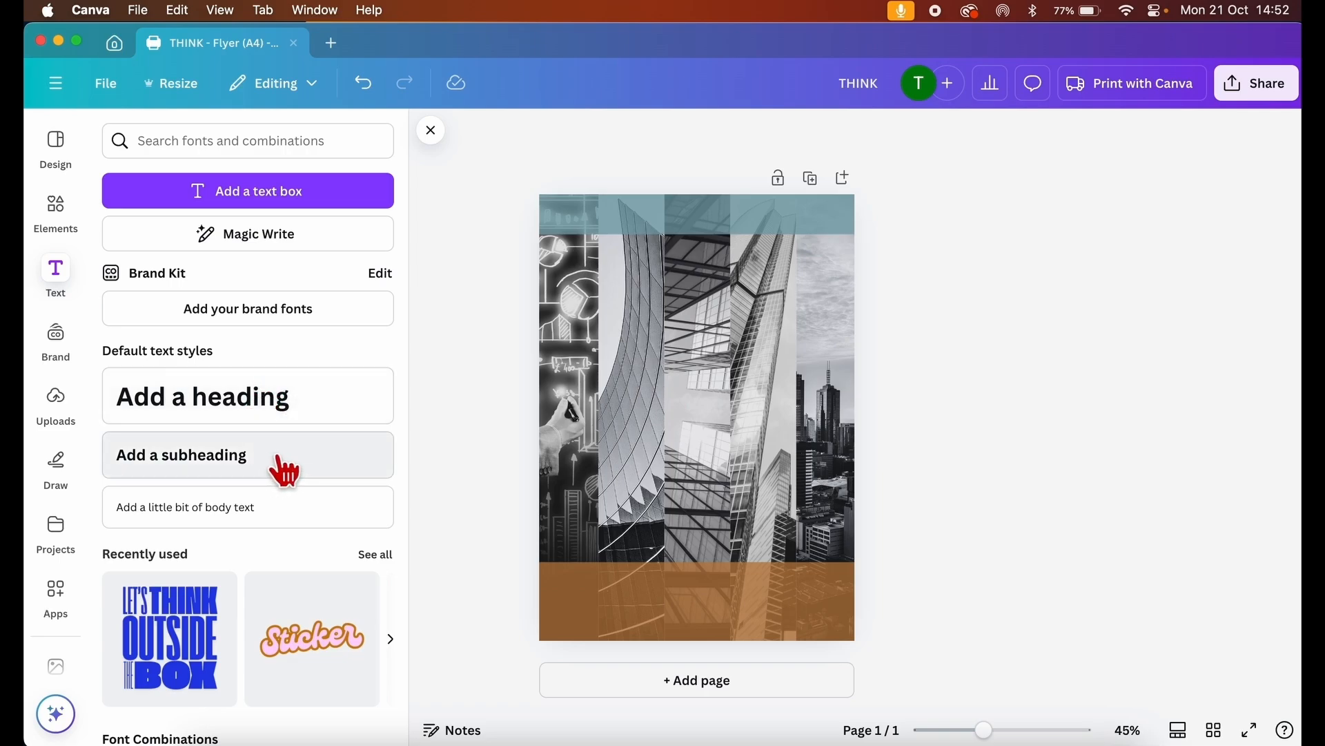
{"action": "scroll", "coordinate": [282, 528], "scroll_direction": "down", "scroll_amount": 10}
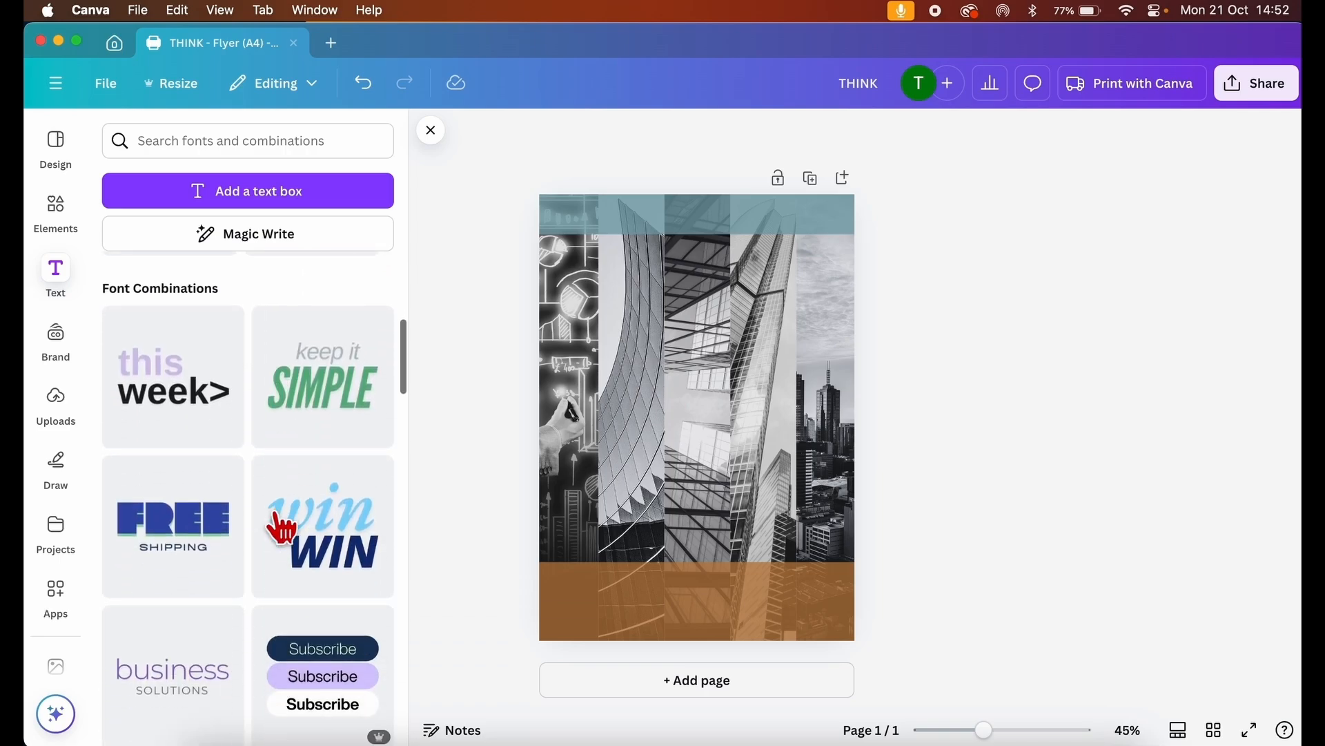
{"action": "scroll", "coordinate": [281, 528], "scroll_direction": "down", "scroll_amount": 2}
{"action": "scroll", "coordinate": [282, 528], "scroll_direction": "up", "scroll_amount": 9}
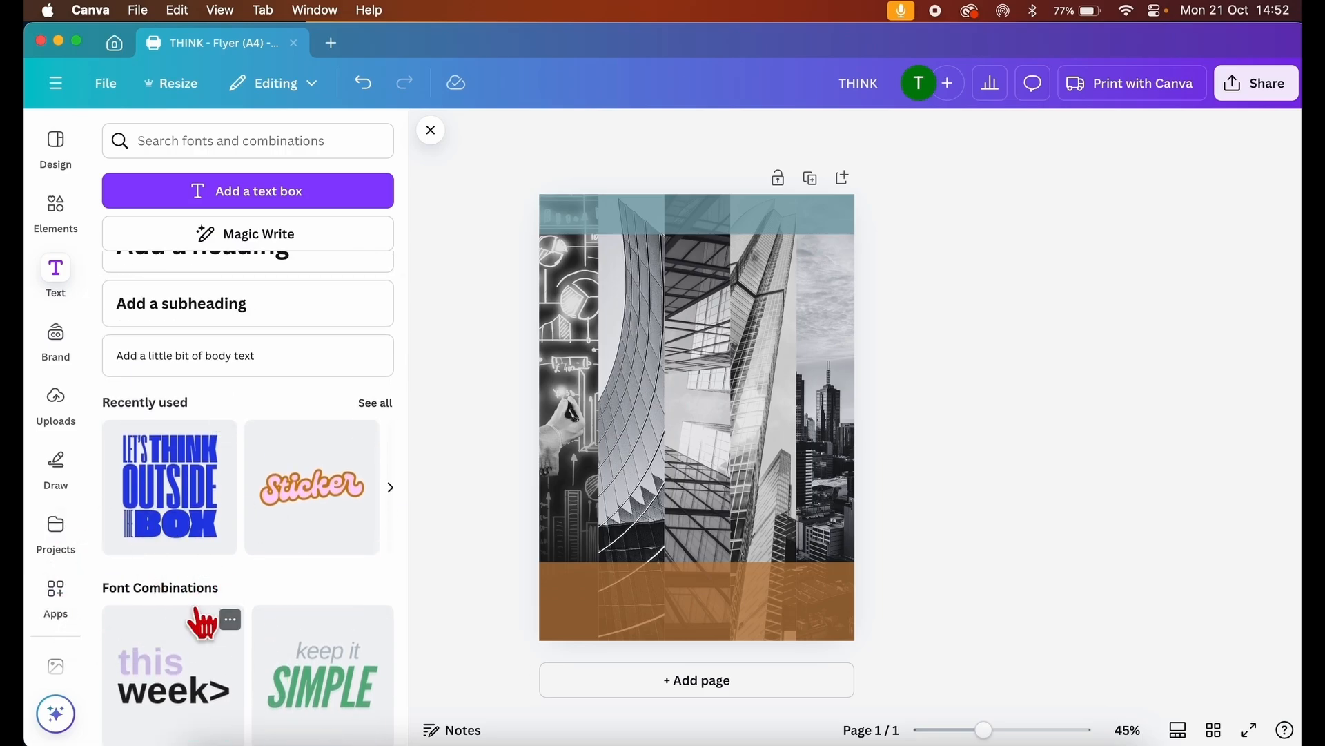
{"action": "left_click", "coordinate": [237, 151]}
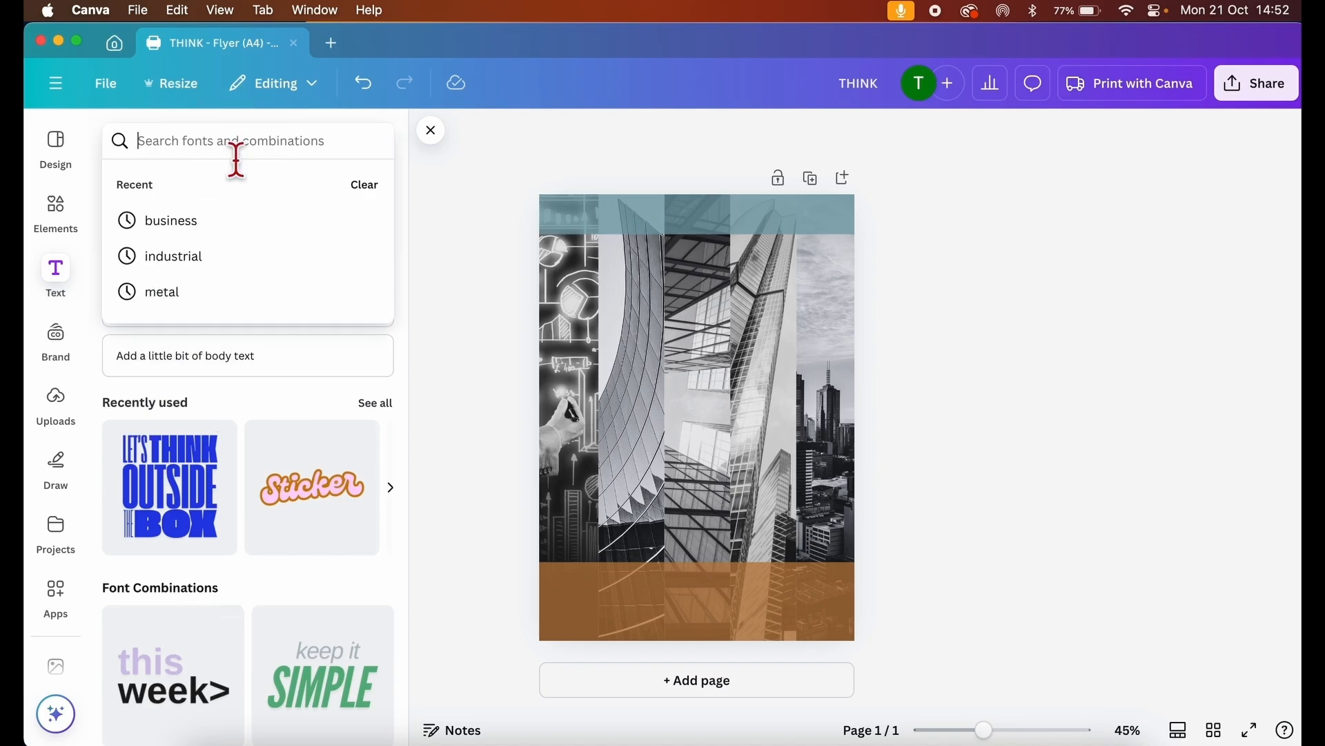
{"action": "left_click", "coordinate": [177, 222]}
{"action": "scroll", "coordinate": [220, 393], "scroll_direction": "down", "scroll_amount": 2}
{"action": "scroll", "coordinate": [216, 379], "scroll_direction": "down", "scroll_amount": 6}
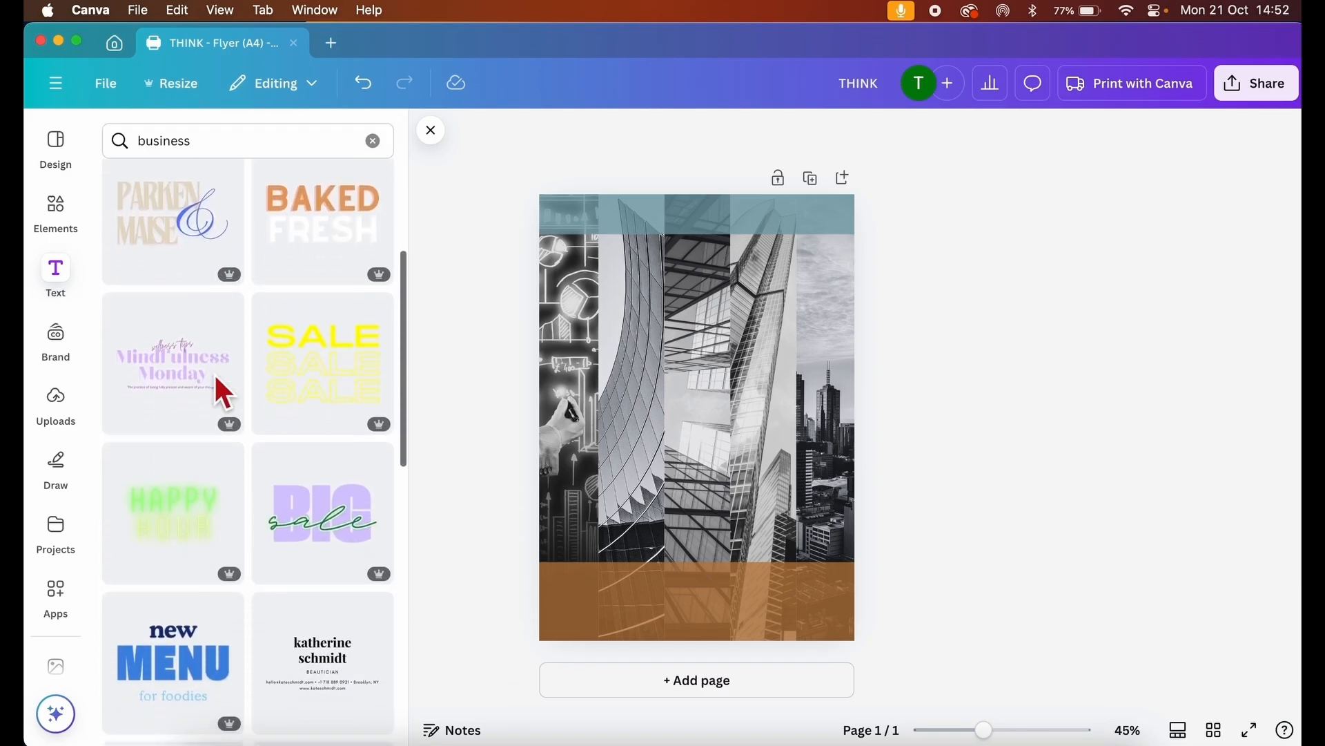
{"action": "scroll", "coordinate": [218, 387], "scroll_direction": "down", "scroll_amount": 12}
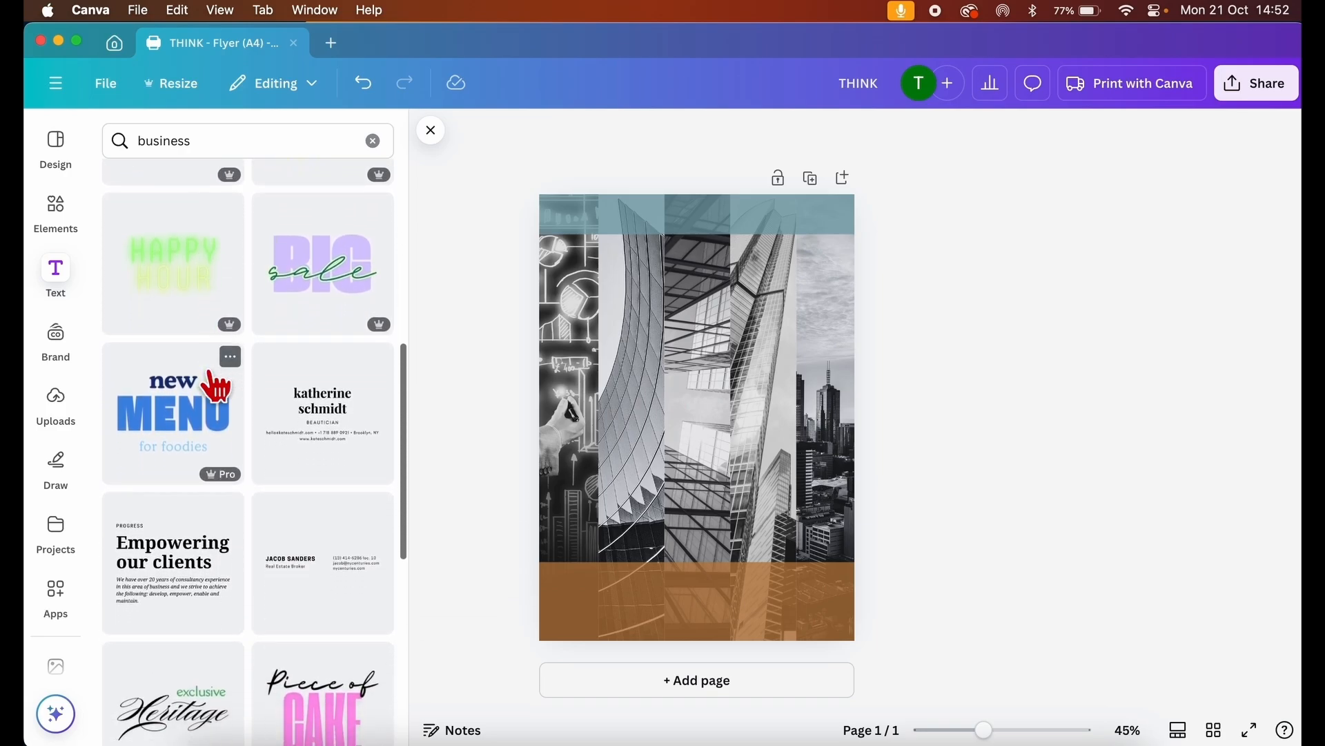
{"action": "scroll", "coordinate": [217, 387], "scroll_direction": "down", "scroll_amount": 6}
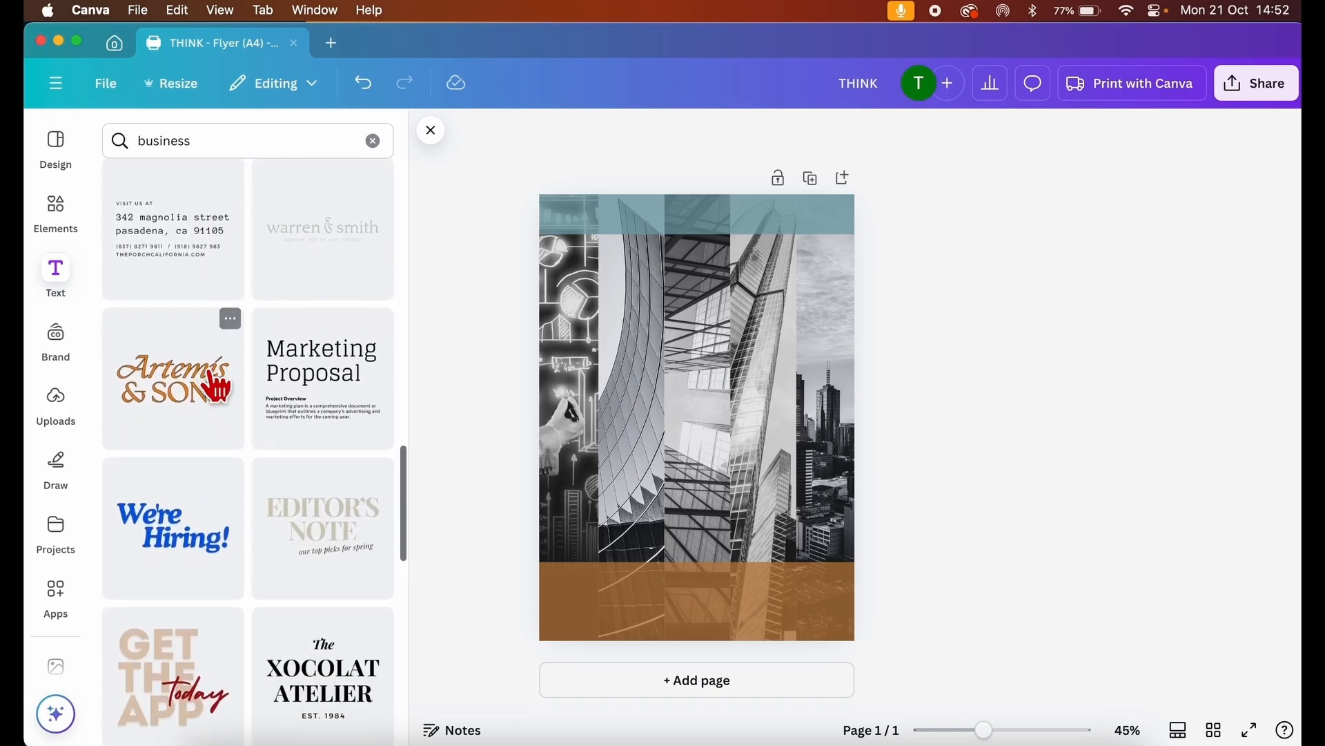
{"action": "scroll", "coordinate": [217, 387], "scroll_direction": "up", "scroll_amount": 2}
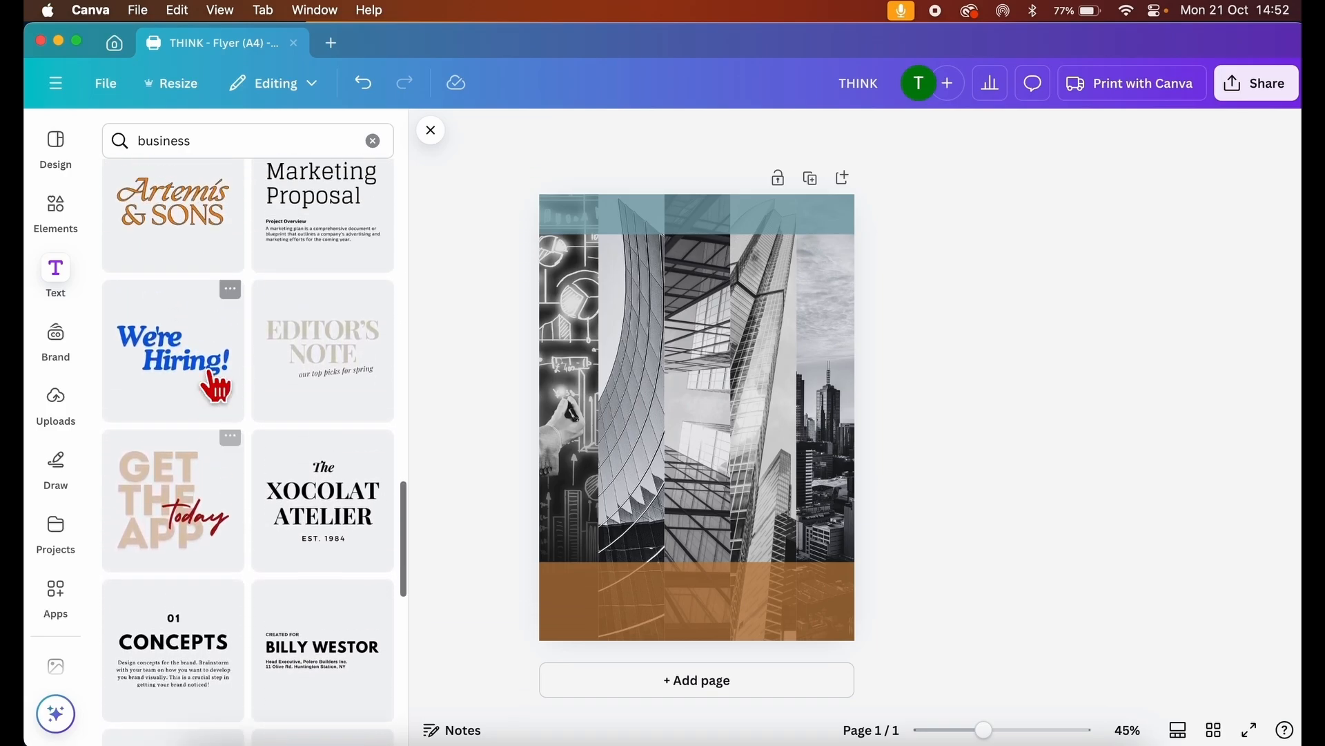
{"action": "left_click", "coordinate": [330, 364]}
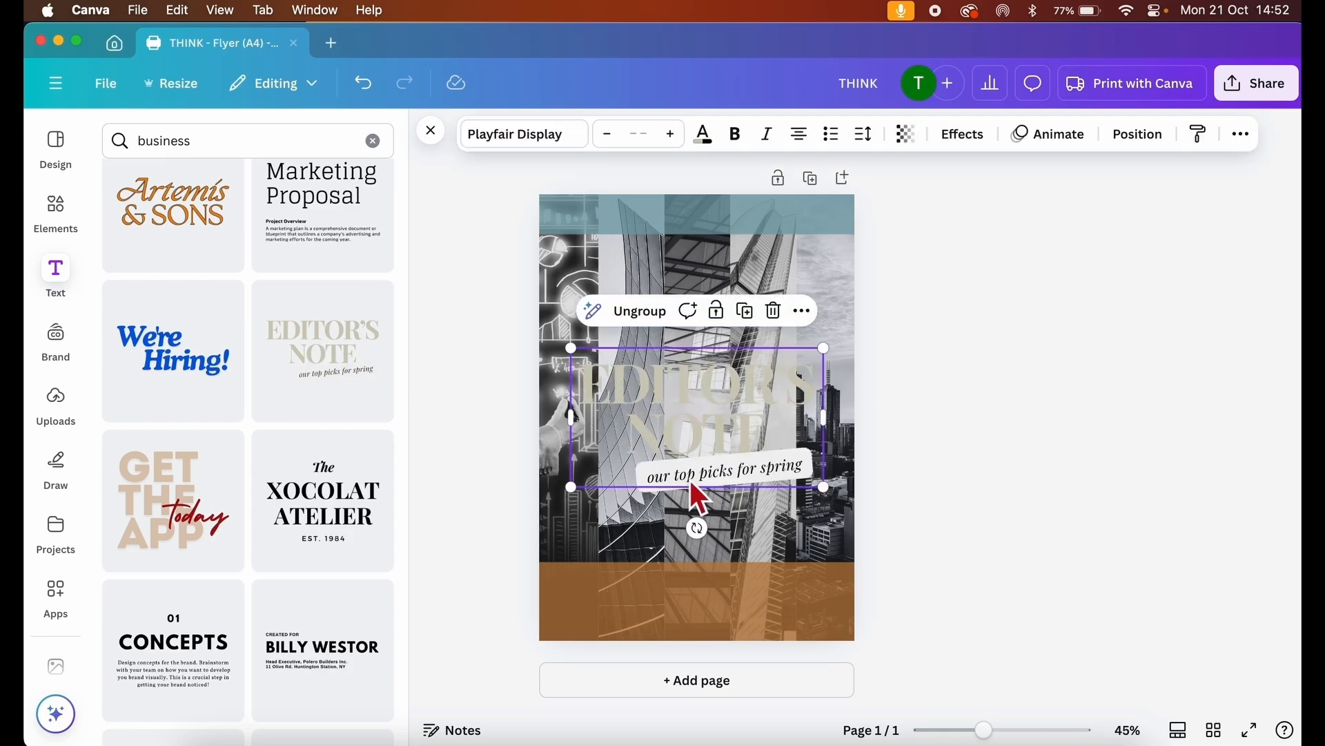
{"action": "left_click_drag", "start_coordinate": [702, 434], "coordinate": [741, 570]}
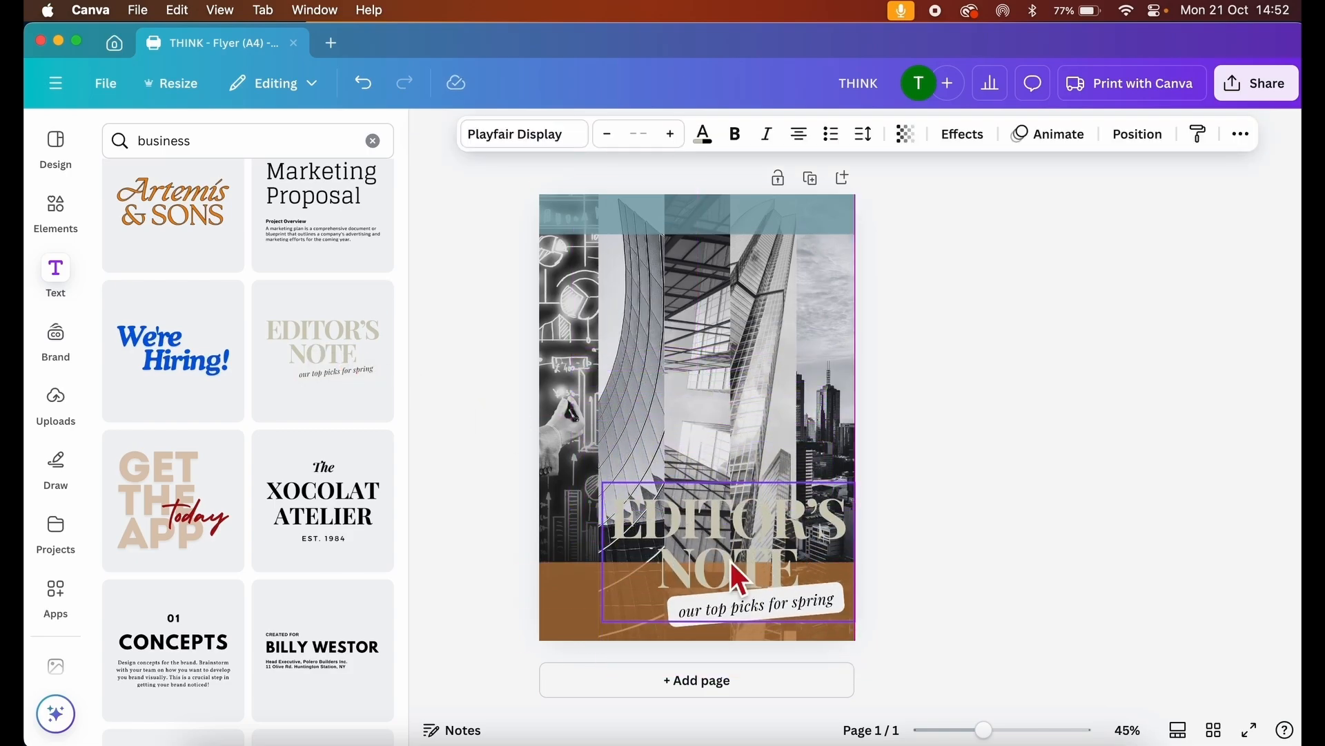
Replace the "EDITOR'S NOTE" heading text with "CITY CONFERENCE", starting a new line after "CITY".
{"action": "left_click", "coordinate": [758, 533]}
{"action": "left_click", "coordinate": [761, 536]}
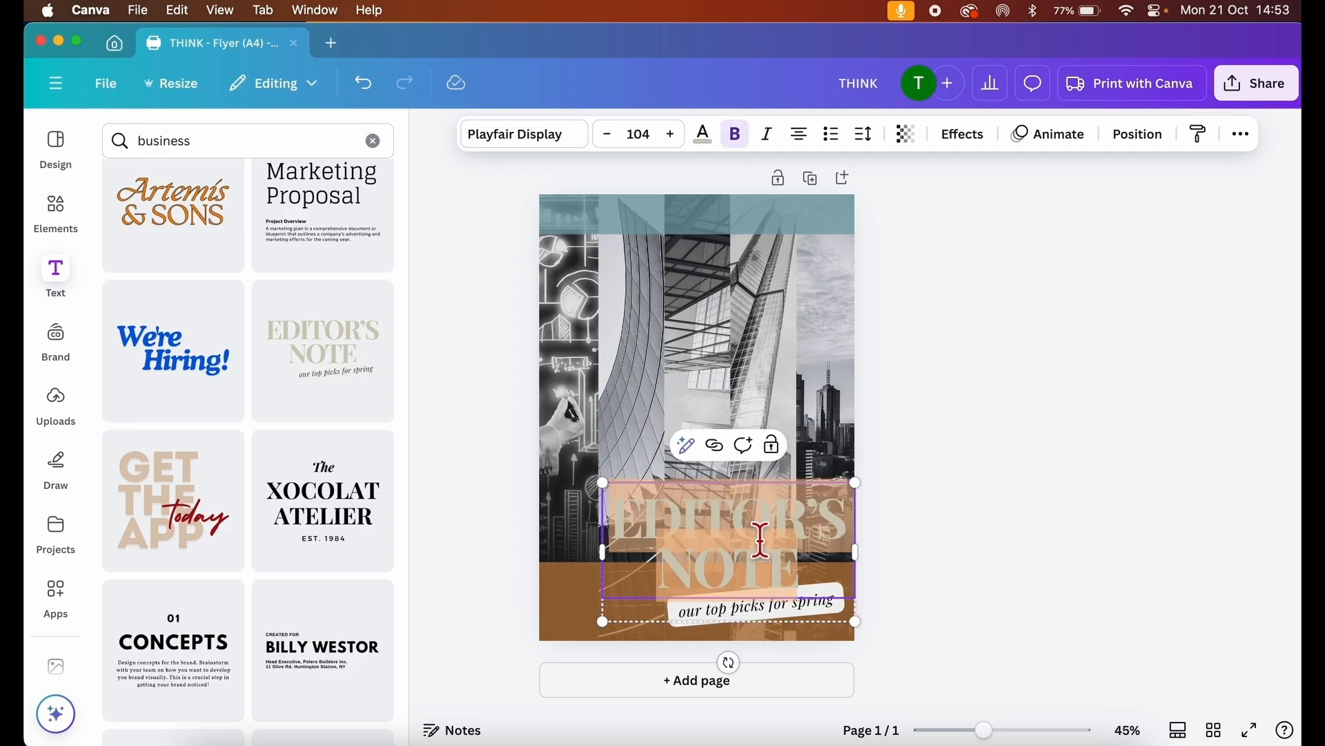
{"action": "type", "text": "CITY"}
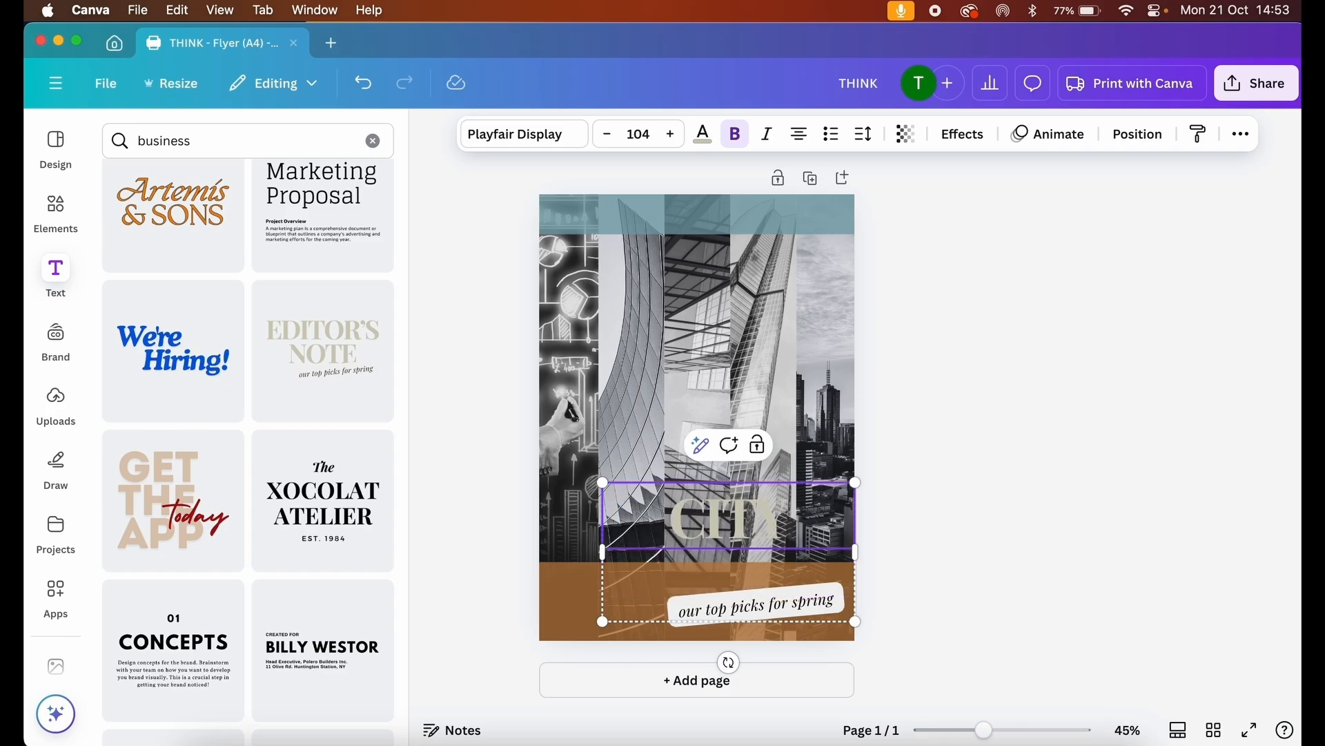
{"action": "key", "text": "Return"}
{"action": "type", "text": "CONF"}
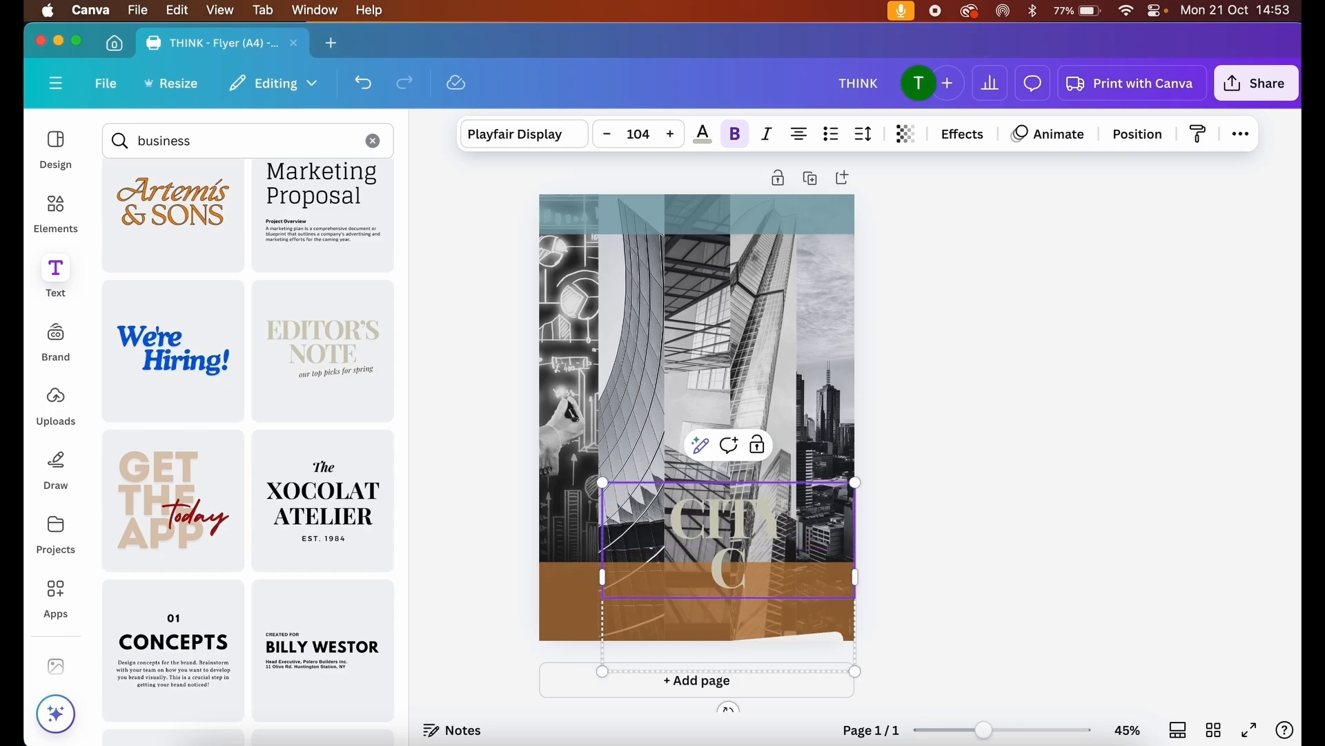
{"action": "type", "text": "ERE"}
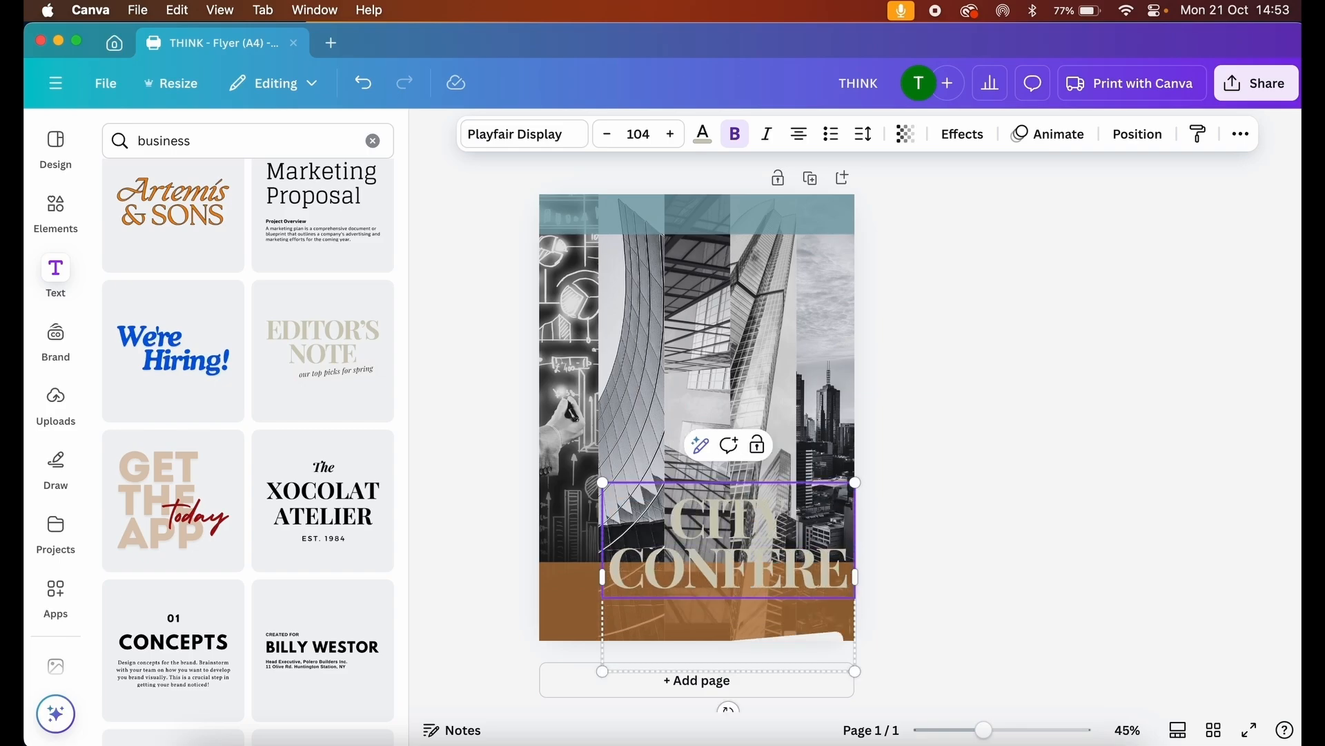
{"action": "type", "text": "NCE"}
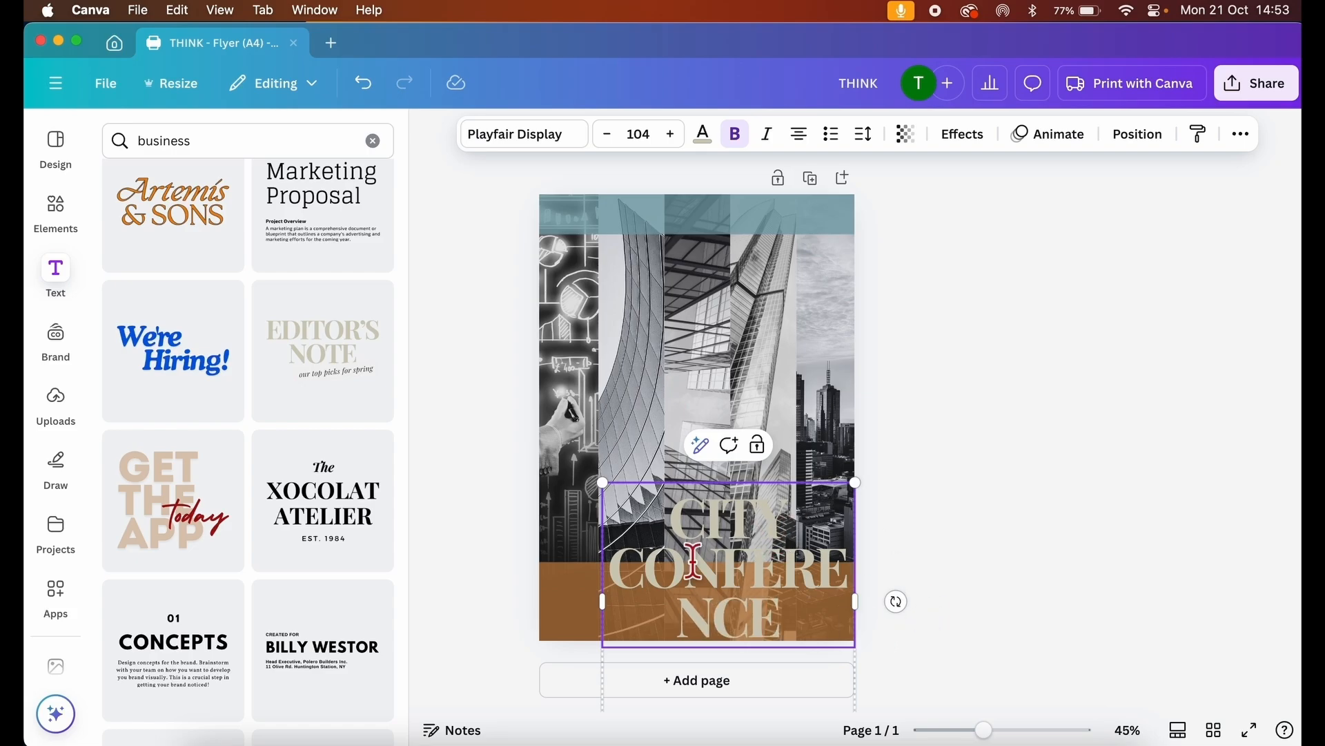
Widen the heading's text box so "CONFERENCE" fits on one line, and move the text group up above the orange-brown band.
{"action": "left_click_drag", "start_coordinate": [856, 601], "coordinate": [988, 591]}
{"action": "left_click_drag", "start_coordinate": [813, 569], "coordinate": [726, 451]}
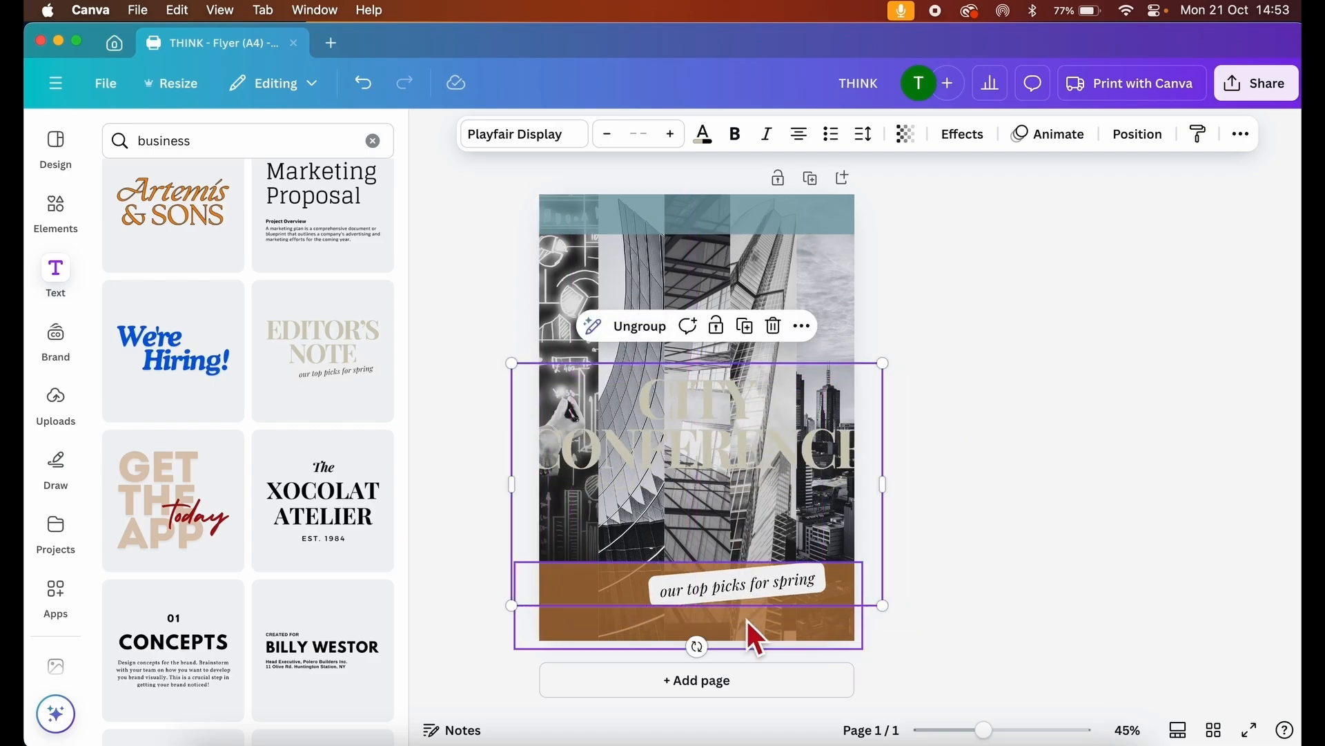
Replace the tagline "our top picks for spring" with "Next Spring".
{"action": "left_click", "coordinate": [733, 589]}
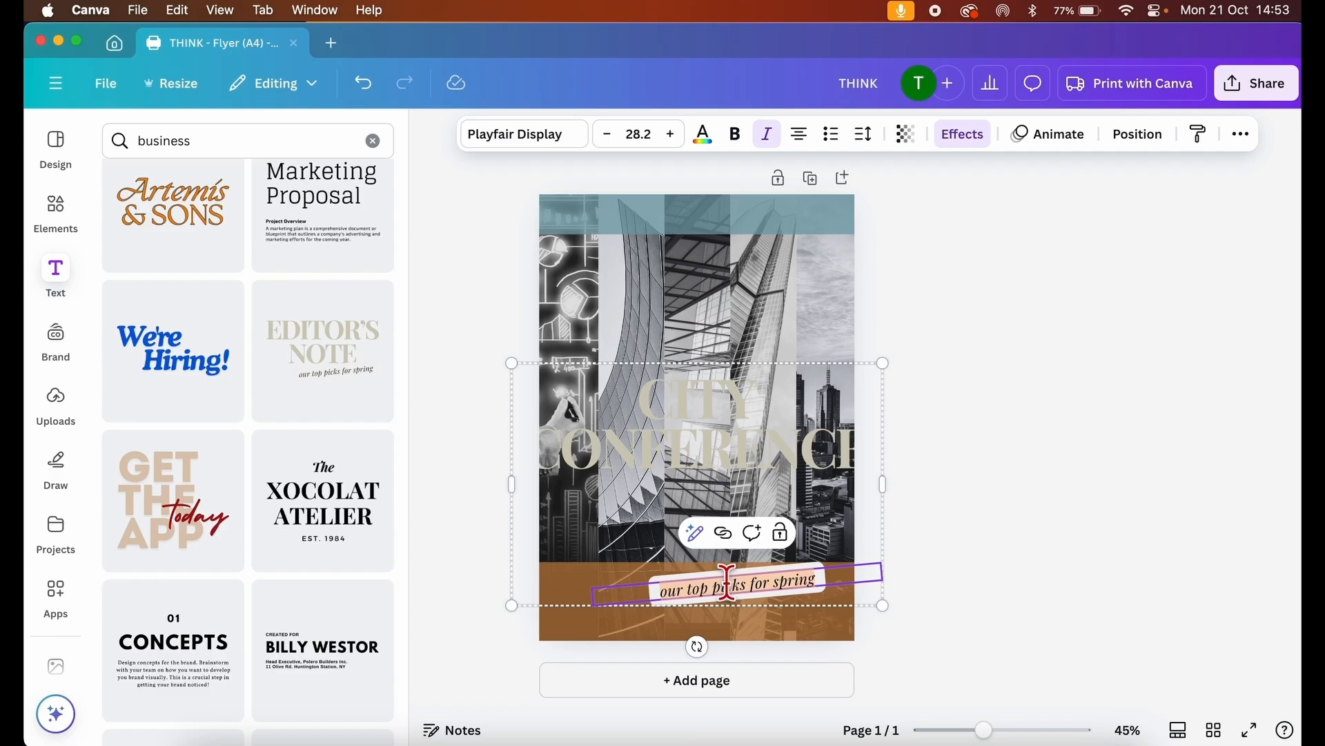
{"action": "type", "text": "N"}
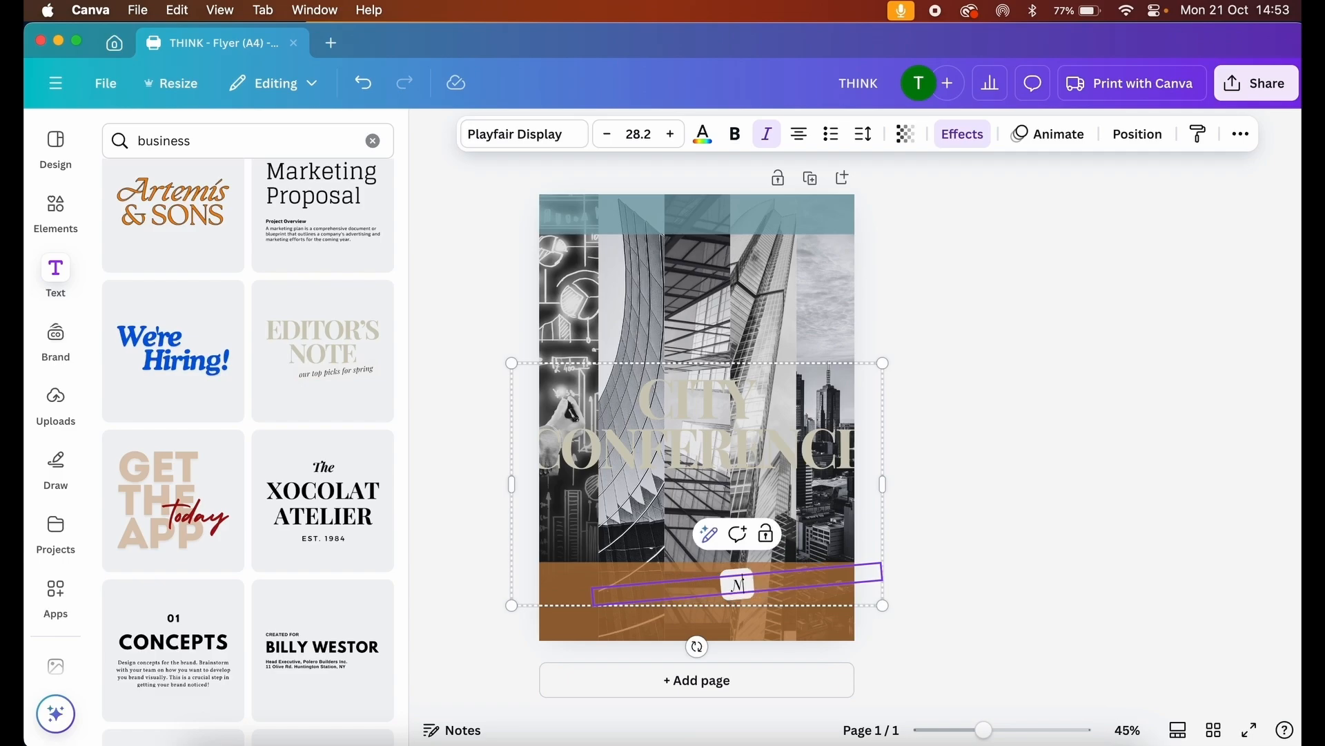
{"action": "type", "text": "ext"}
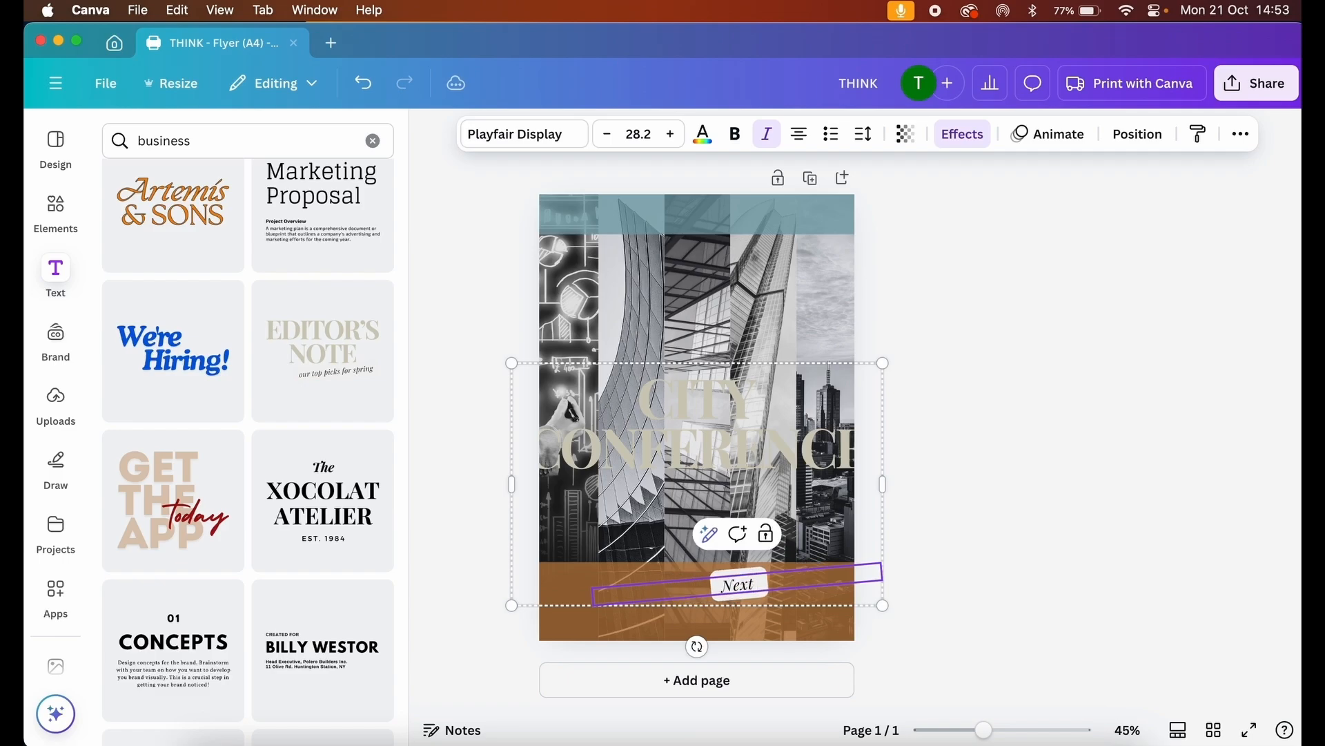
{"action": "type", "text": " Spri"}
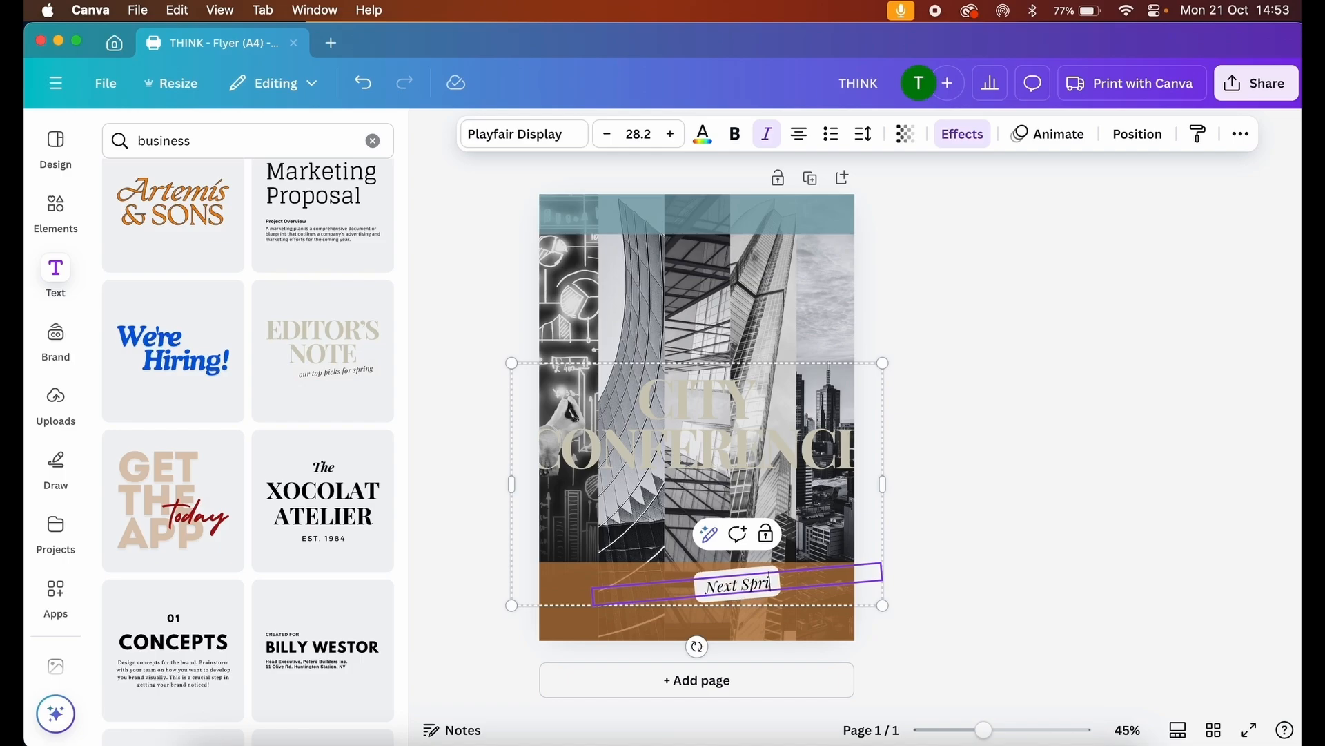
{"action": "type", "text": "ng"}
{"action": "left_click", "coordinate": [1015, 557]}
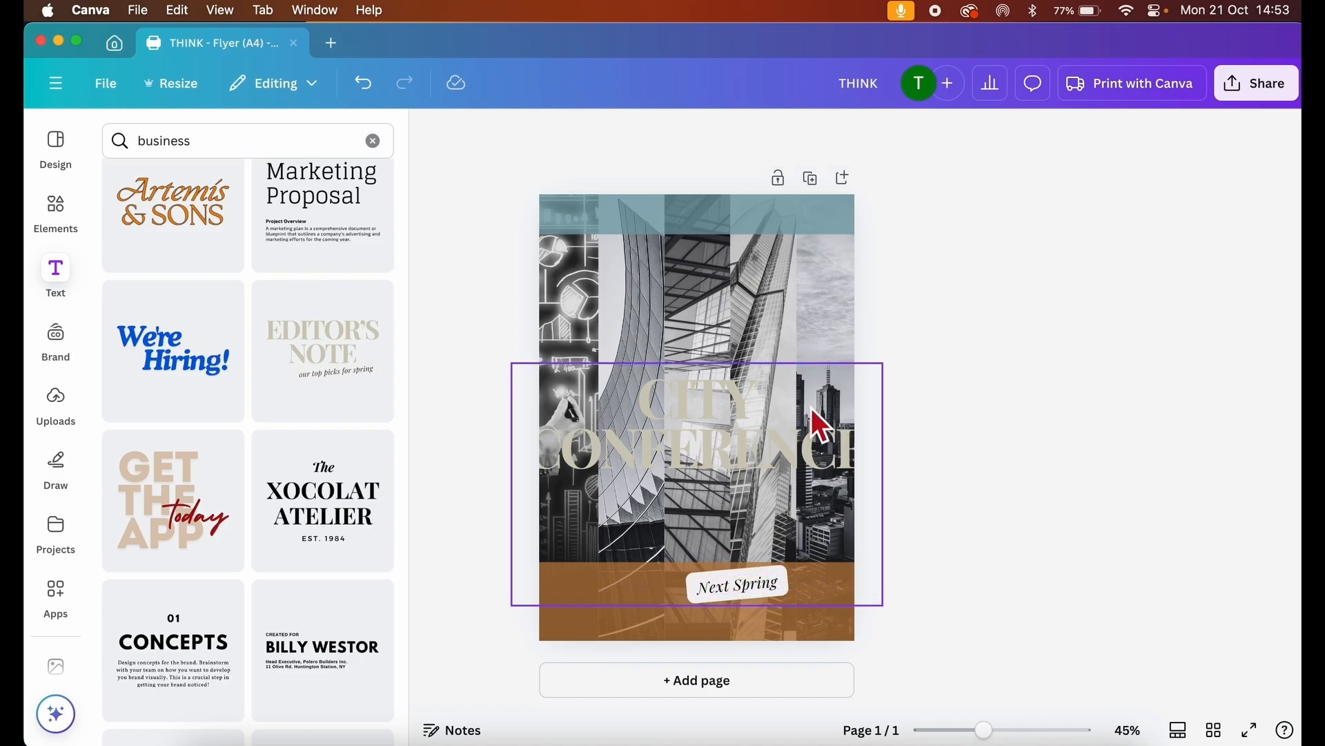
Ungroup the text, shrink the heading to about size 49.6 over the orange-brown band's upper edge, and move the "Next Spring" label beneath it.
{"action": "left_click", "coordinate": [692, 456]}
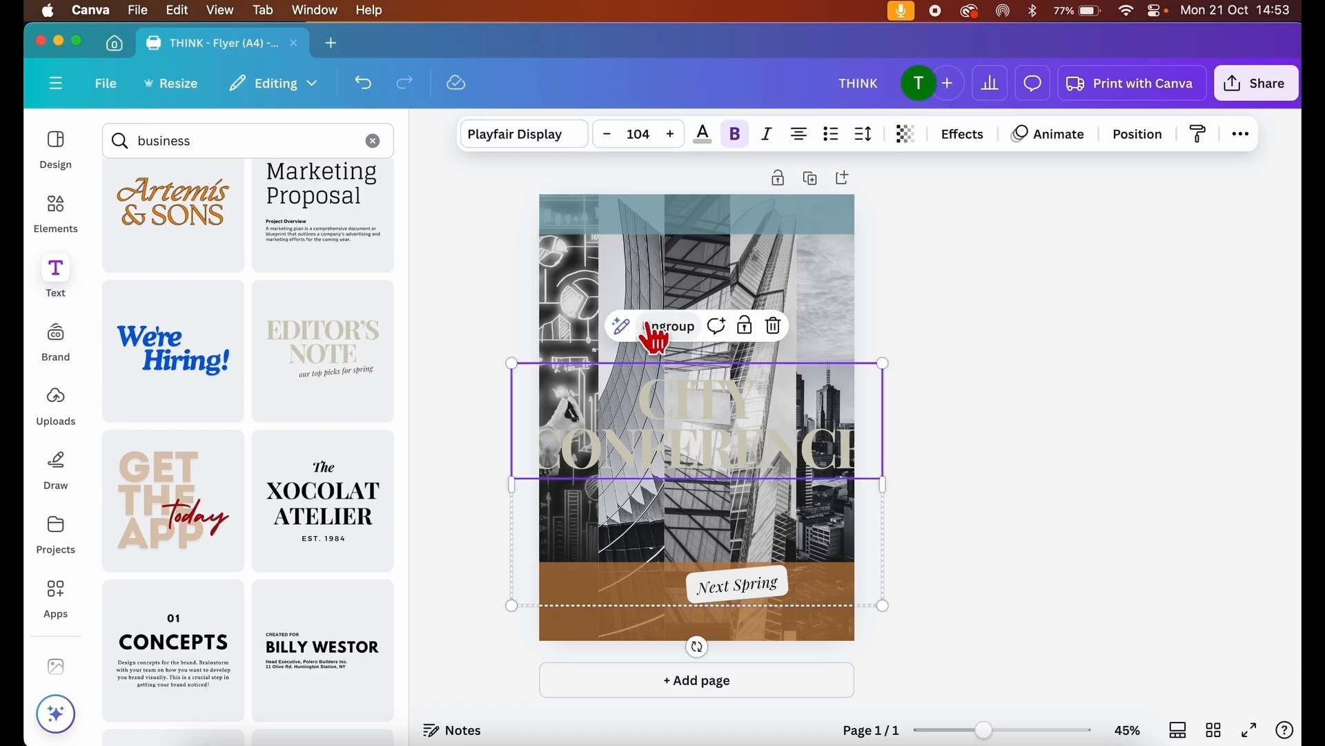
{"action": "left_click", "coordinate": [670, 339]}
{"action": "left_click", "coordinate": [1013, 374]}
{"action": "left_click_drag", "start_coordinate": [723, 454], "coordinate": [730, 516]}
{"action": "left_click_drag", "start_coordinate": [892, 540], "coordinate": [699, 480]}
{"action": "left_click_drag", "start_coordinate": [632, 454], "coordinate": [761, 501]}
{"action": "left_click_drag", "start_coordinate": [743, 595], "coordinate": [807, 633]}
{"action": "left_click_drag", "start_coordinate": [740, 497], "coordinate": [747, 564]}
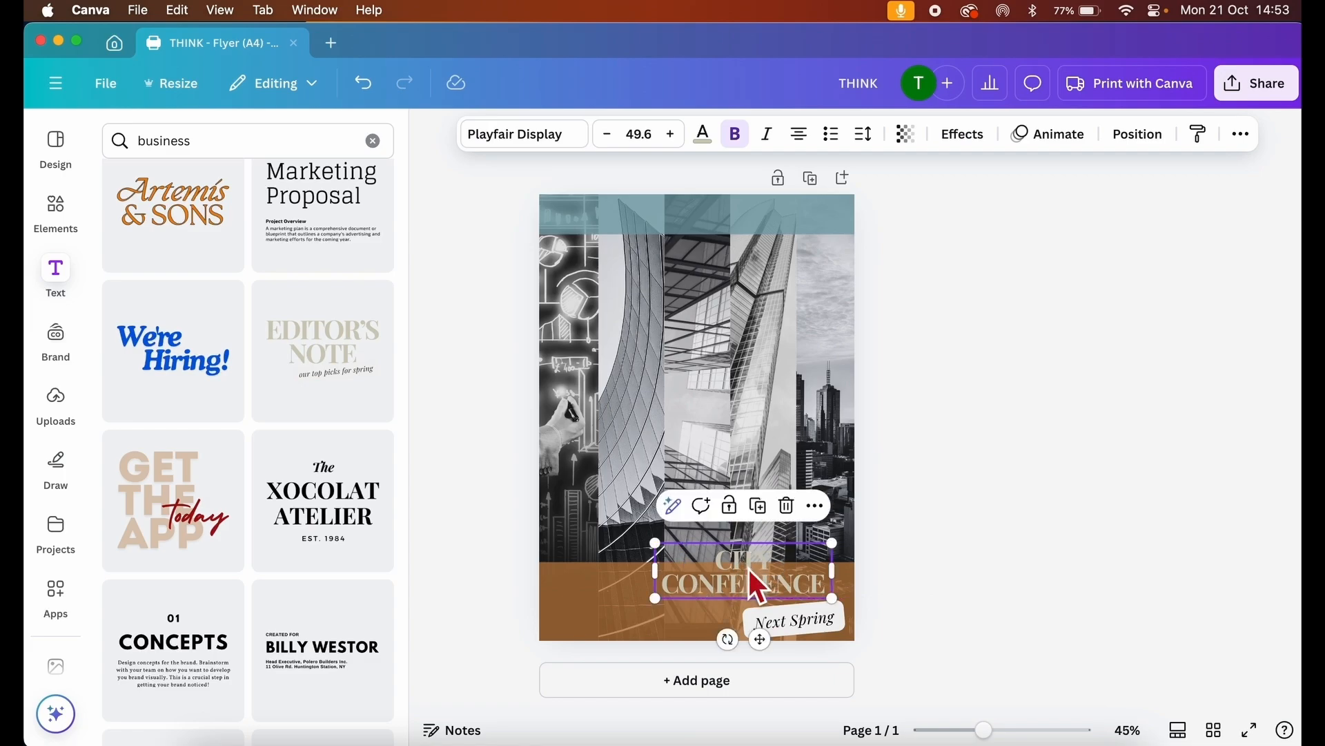
Right-align the "CITY CONFERENCE" heading text.
{"action": "left_click", "coordinate": [801, 136]}
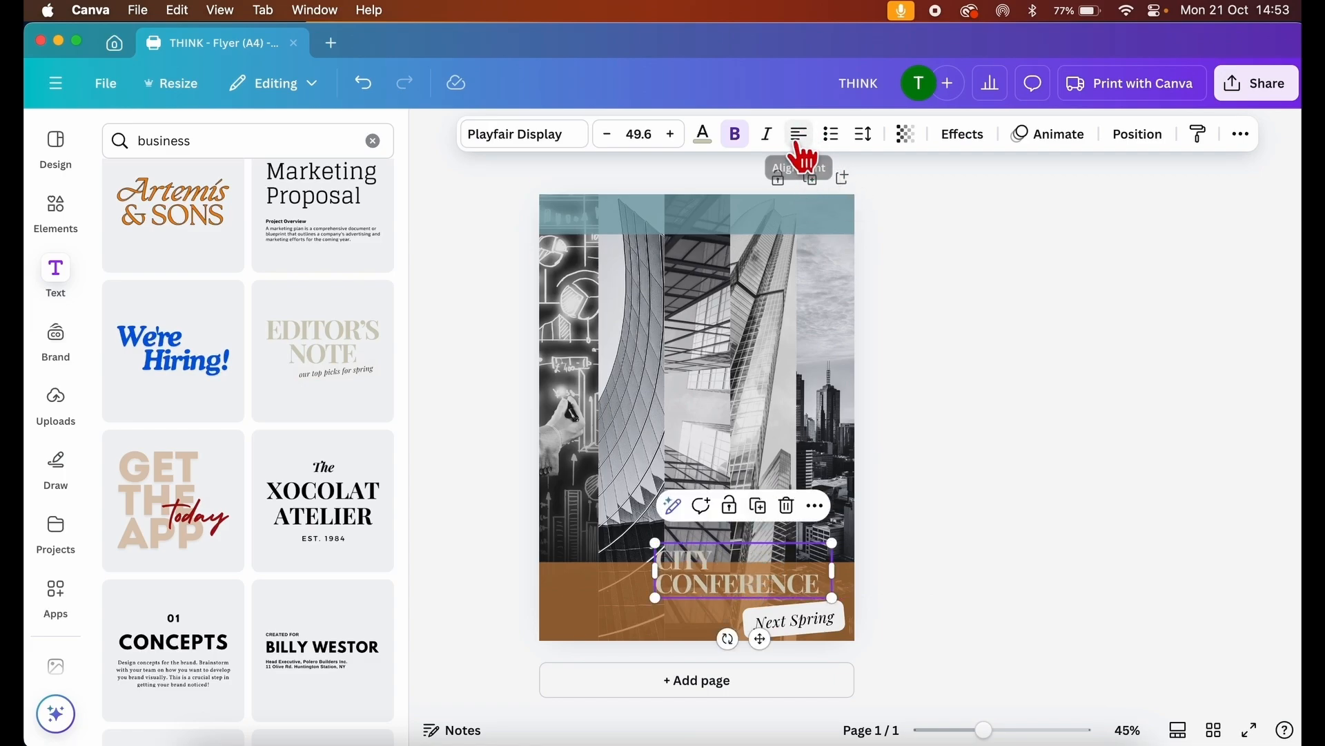
{"action": "left_click", "coordinate": [801, 138]}
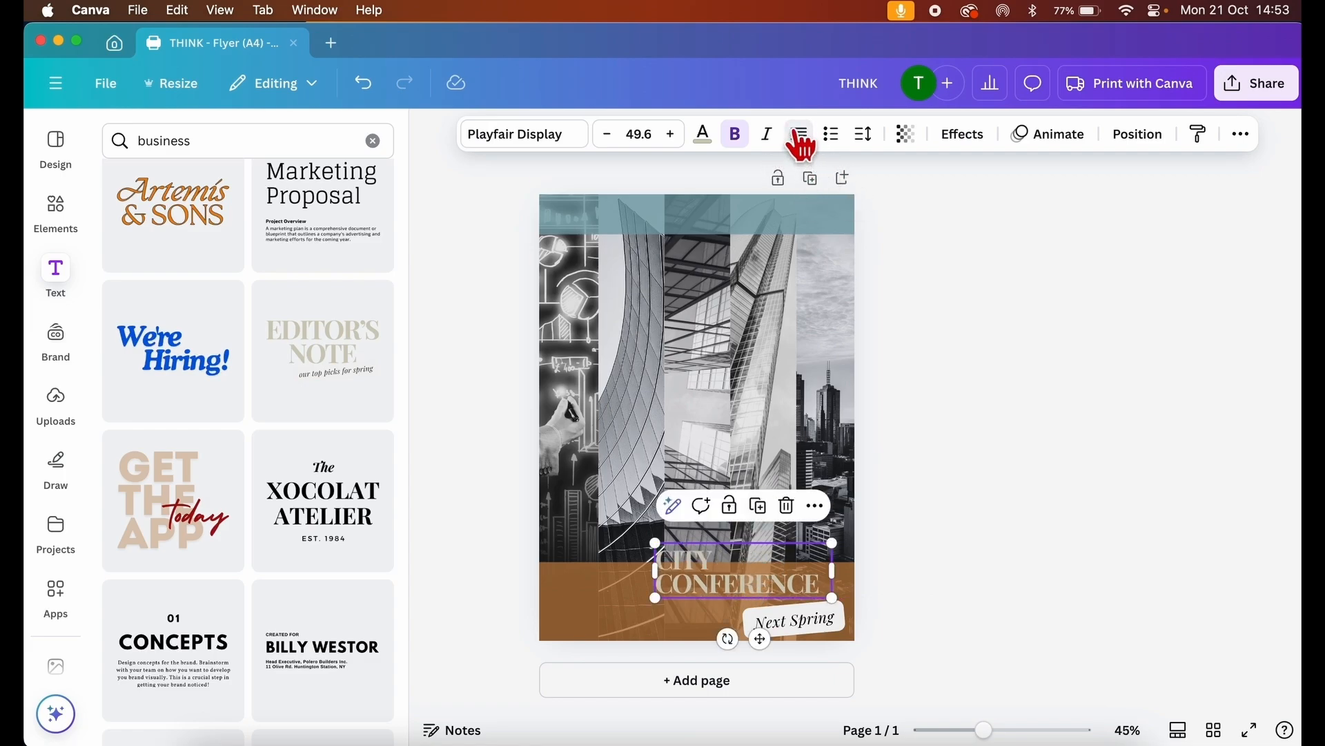
{"action": "left_click", "coordinate": [801, 140]}
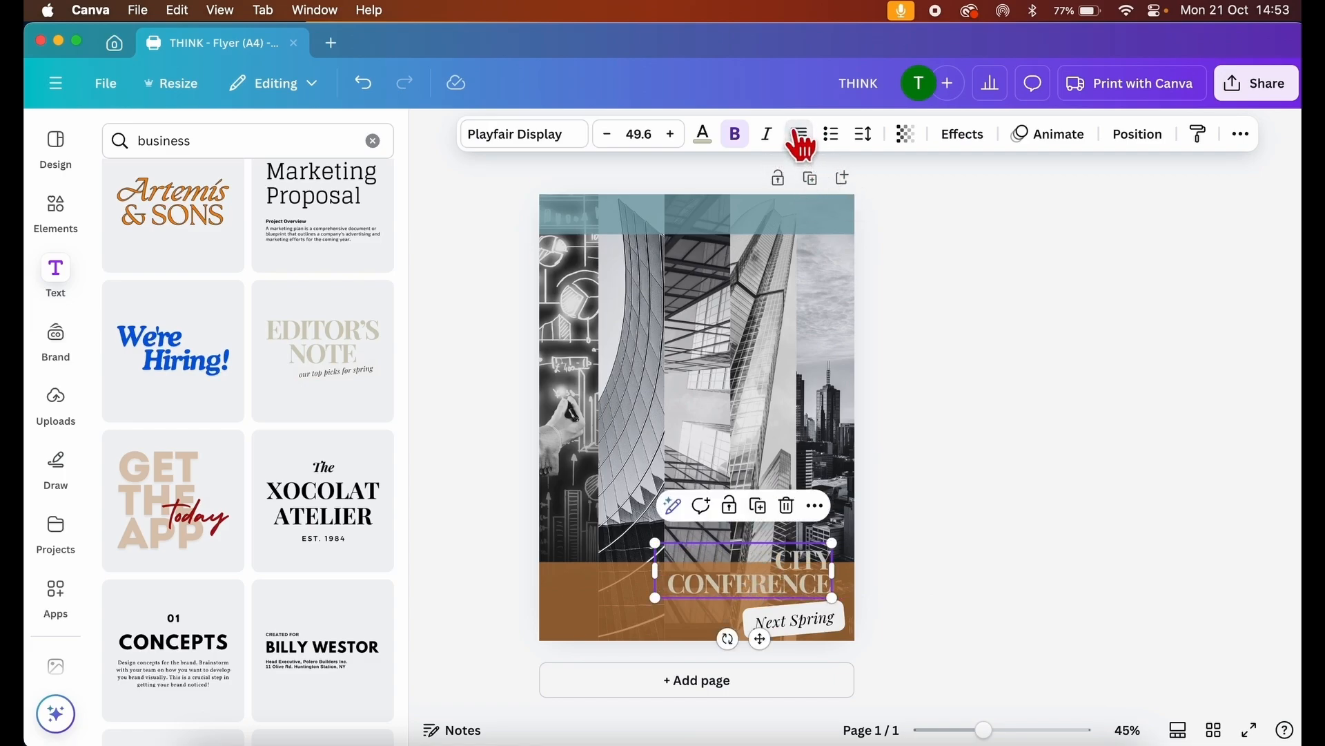
Shrink the "Next Spring" label and place it below the right end of "CONFERENCE".
{"action": "left_click", "coordinate": [801, 624]}
{"action": "left_click_drag", "start_coordinate": [650, 618], "coordinate": [766, 620]}
{"action": "left_click_drag", "start_coordinate": [849, 623], "coordinate": [805, 593]}
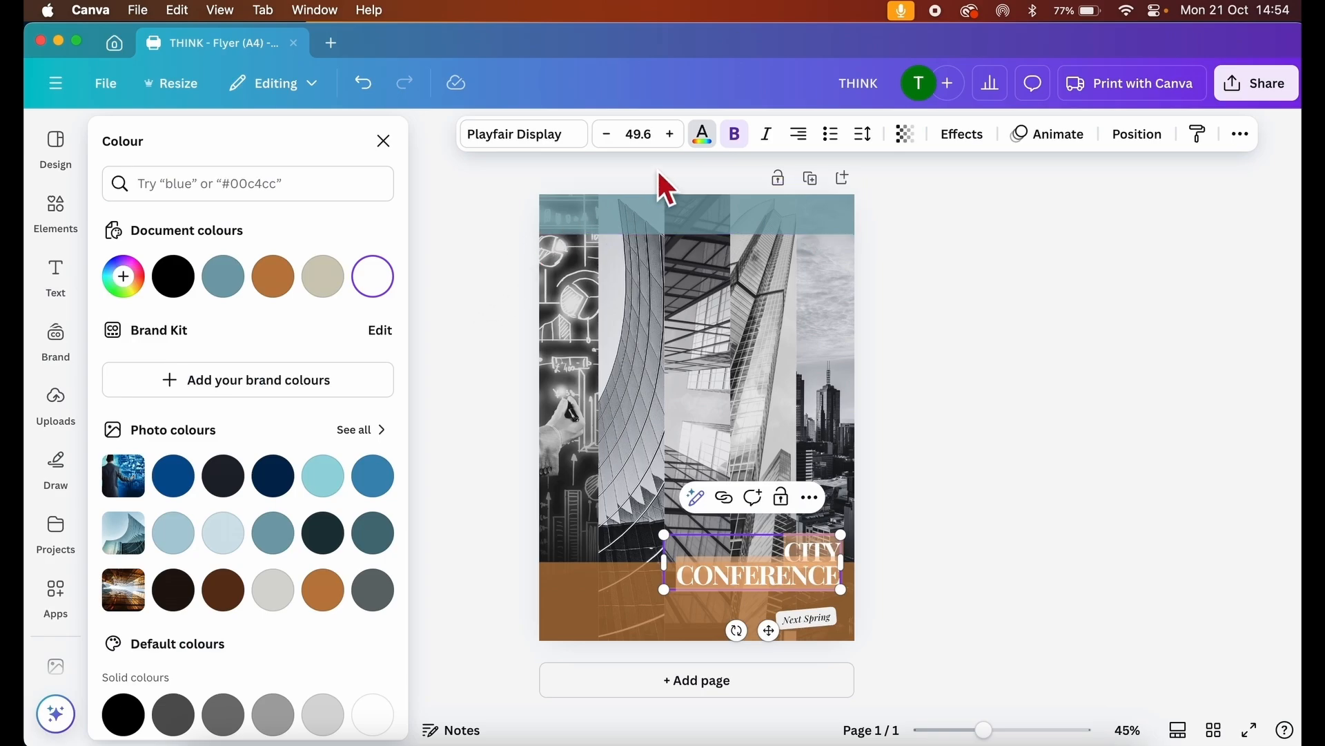
Colour the "CITY CONFERENCE" heading white (#FFFFFF) and move the "Next Spring" label up closer beneath it.
{"action": "left_click", "coordinate": [376, 277]}
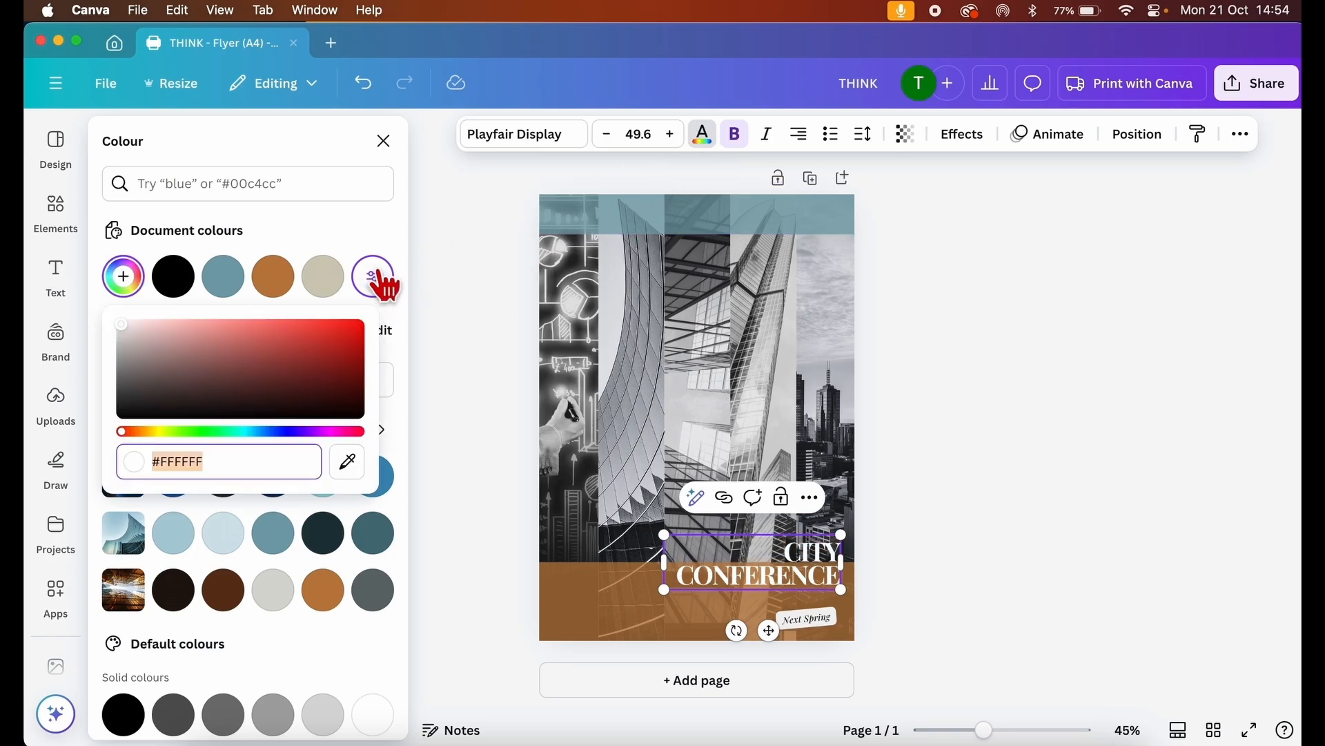
{"action": "left_click", "coordinate": [377, 276]}
{"action": "left_click", "coordinate": [894, 448]}
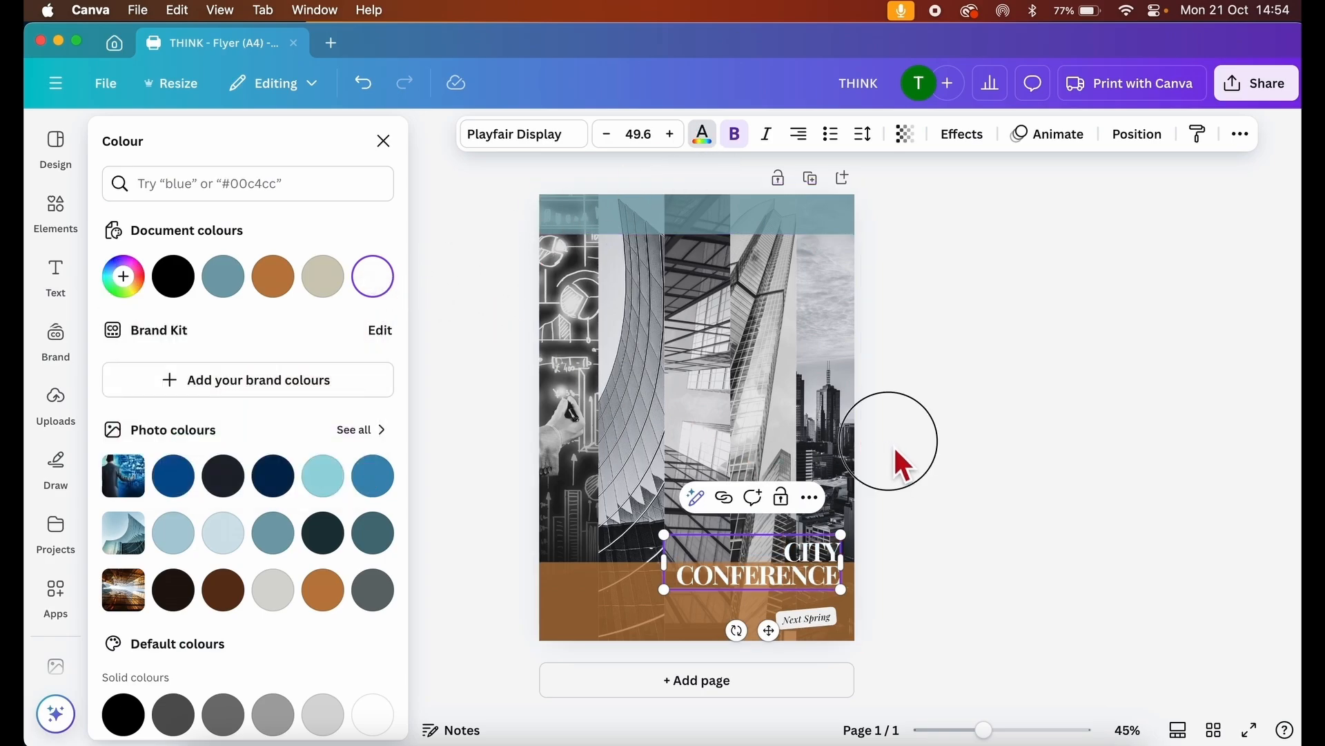
{"action": "left_click", "coordinate": [893, 444]}
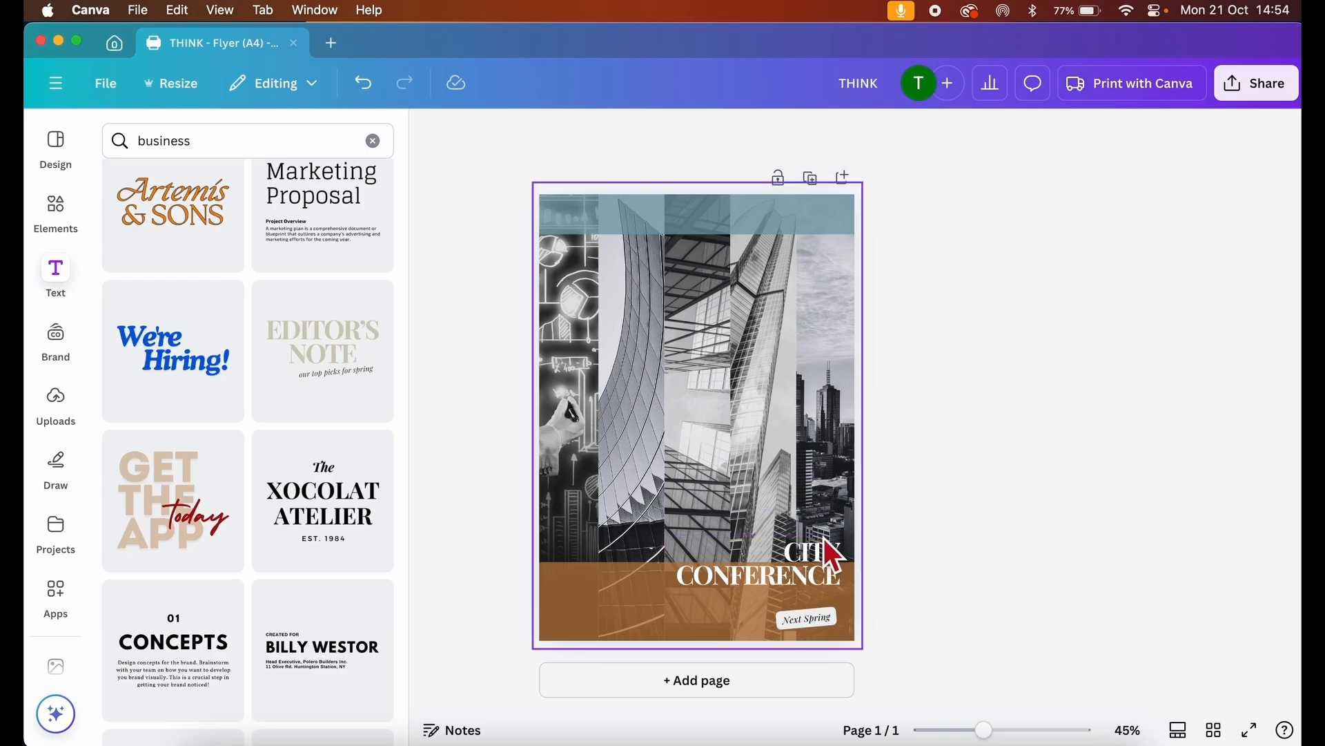
{"action": "left_click_drag", "start_coordinate": [813, 618], "coordinate": [815, 606]}
{"action": "left_click", "coordinate": [1028, 461]}
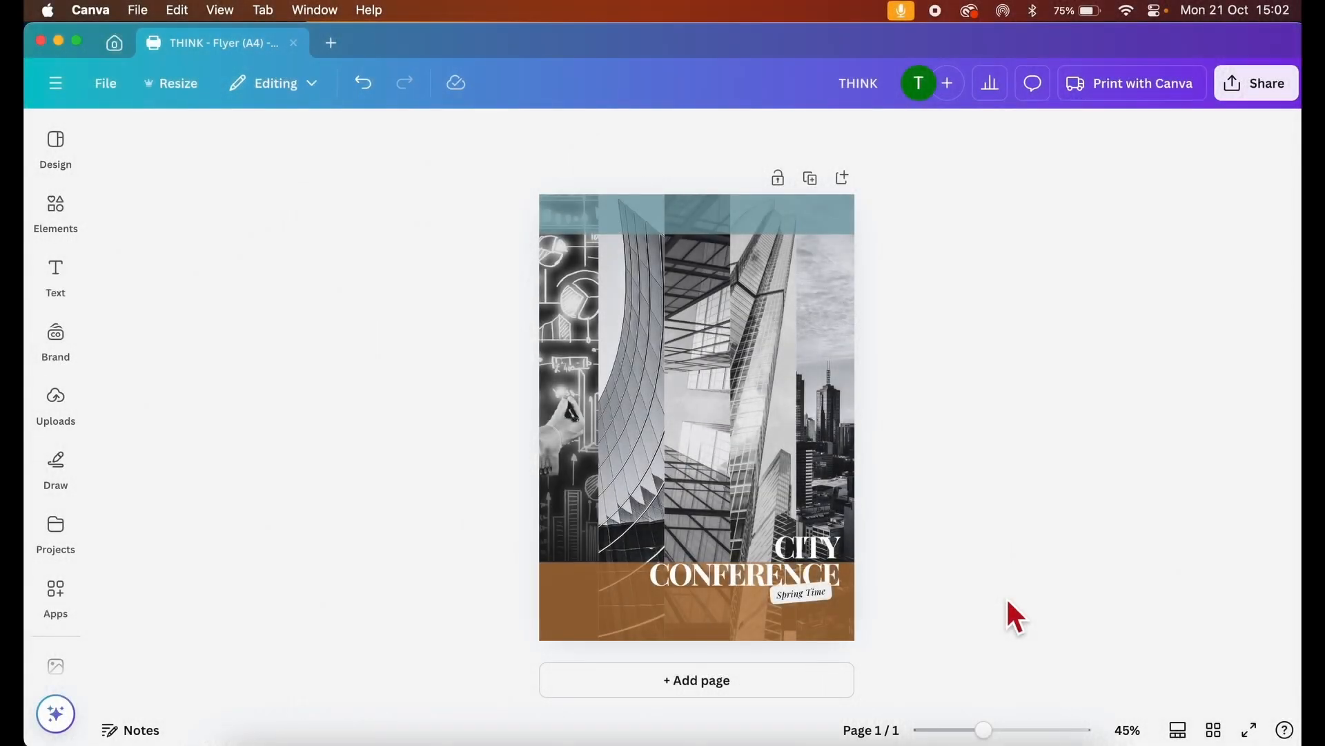
Add a second page and insert the industry photo of a handshake surrounded by circular icons.
{"action": "left_click", "coordinate": [696, 682]}
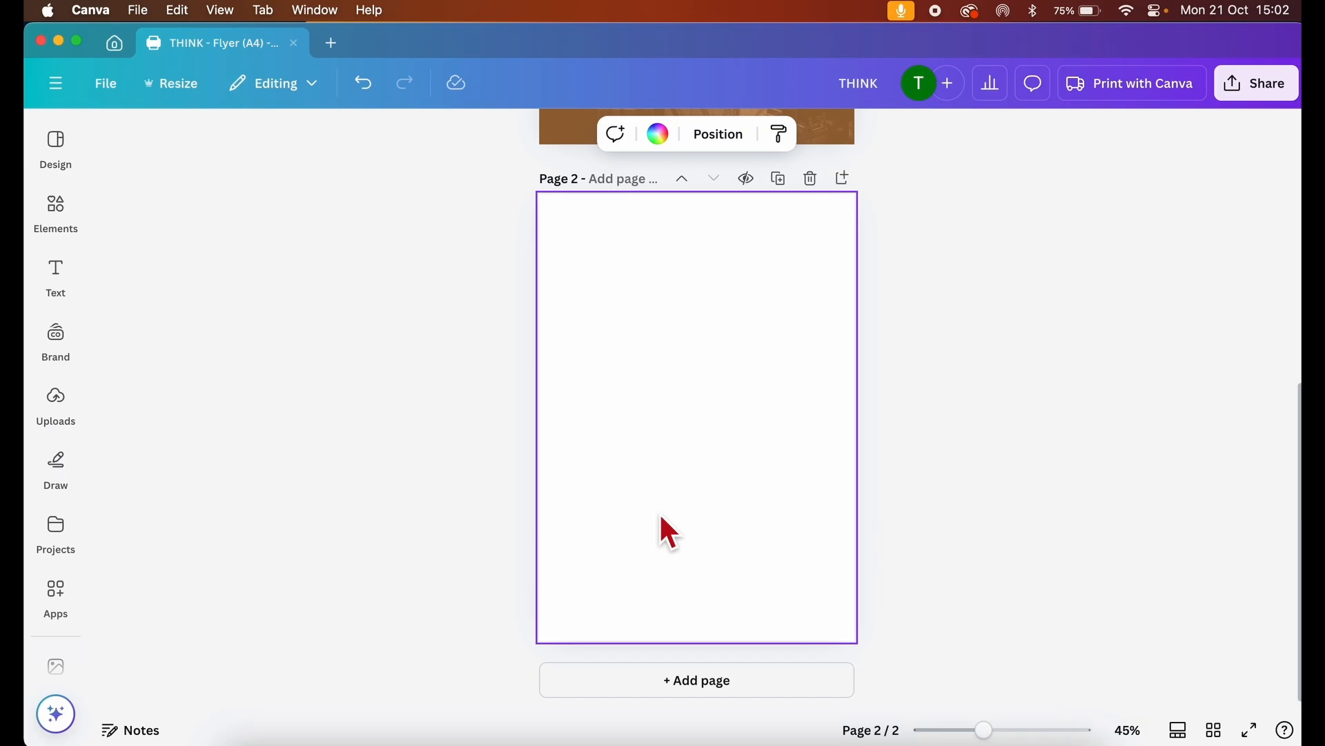
{"action": "left_click", "coordinate": [56, 207]}
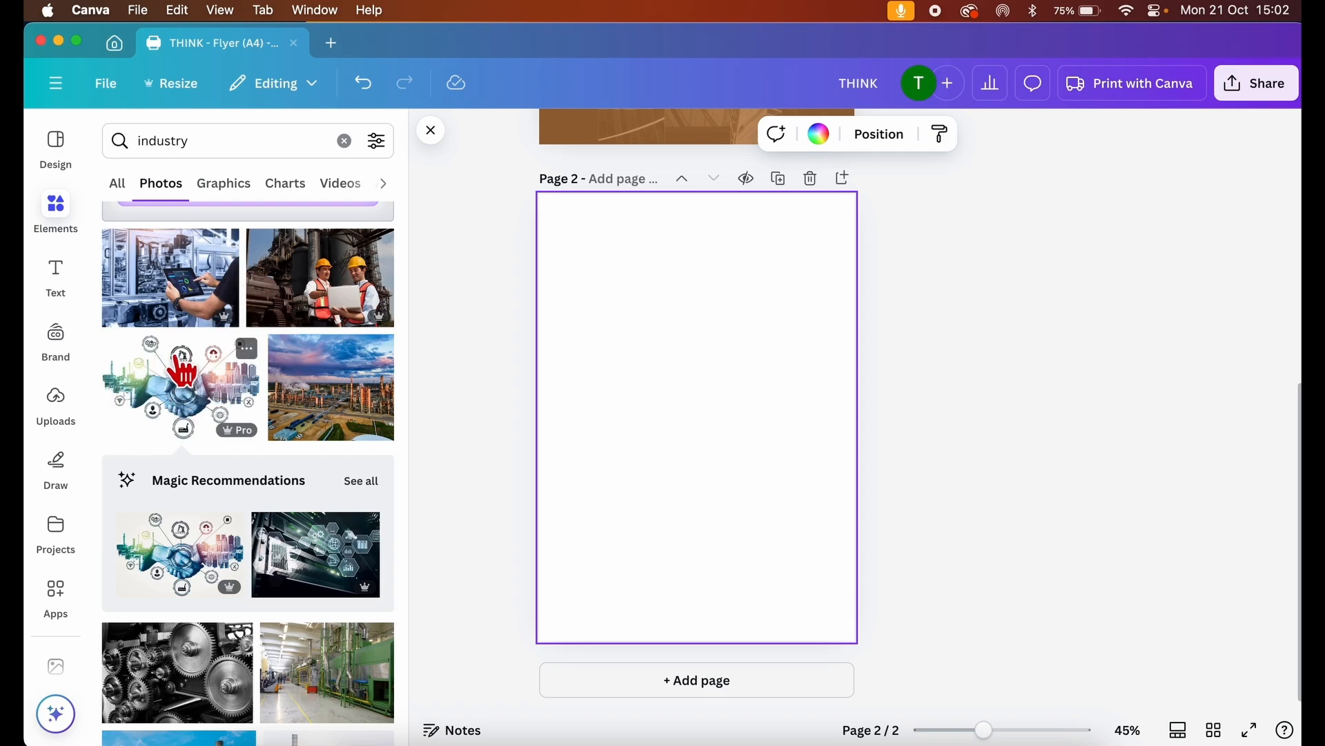
{"action": "left_click", "coordinate": [178, 387]}
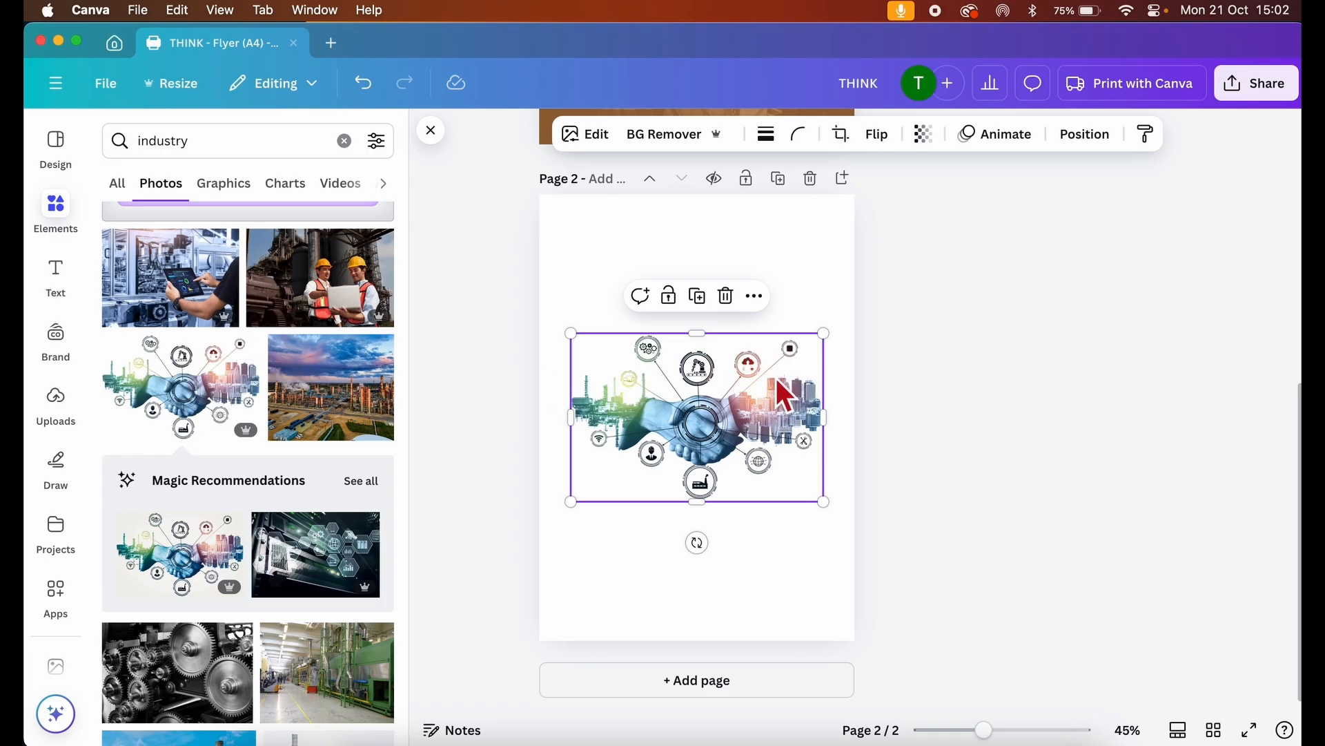
Enlarge the handshake photo slightly beyond the page's width and place it in the lower half of page 2.
{"action": "left_click_drag", "start_coordinate": [571, 501], "coordinate": [530, 529]}
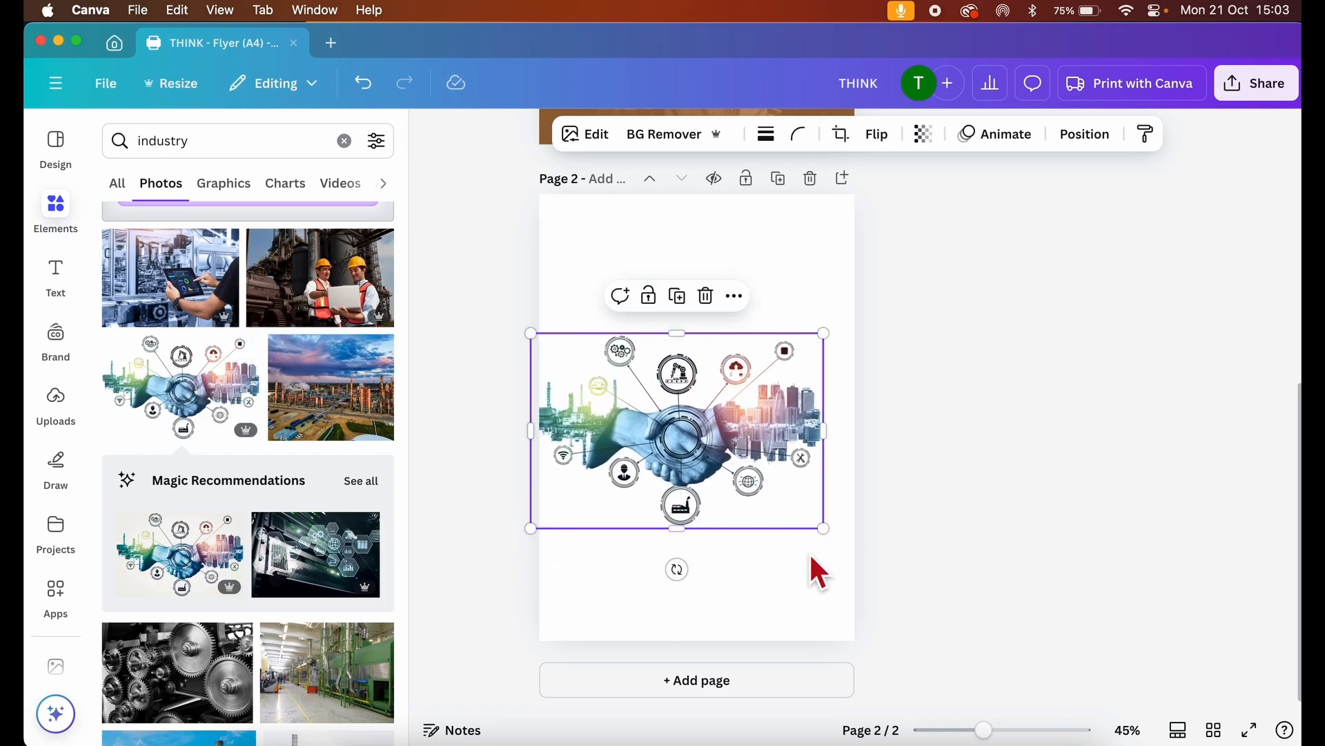
{"action": "left_click_drag", "start_coordinate": [823, 527], "coordinate": [869, 559]}
{"action": "left_click_drag", "start_coordinate": [755, 435], "coordinate": [746, 494]}
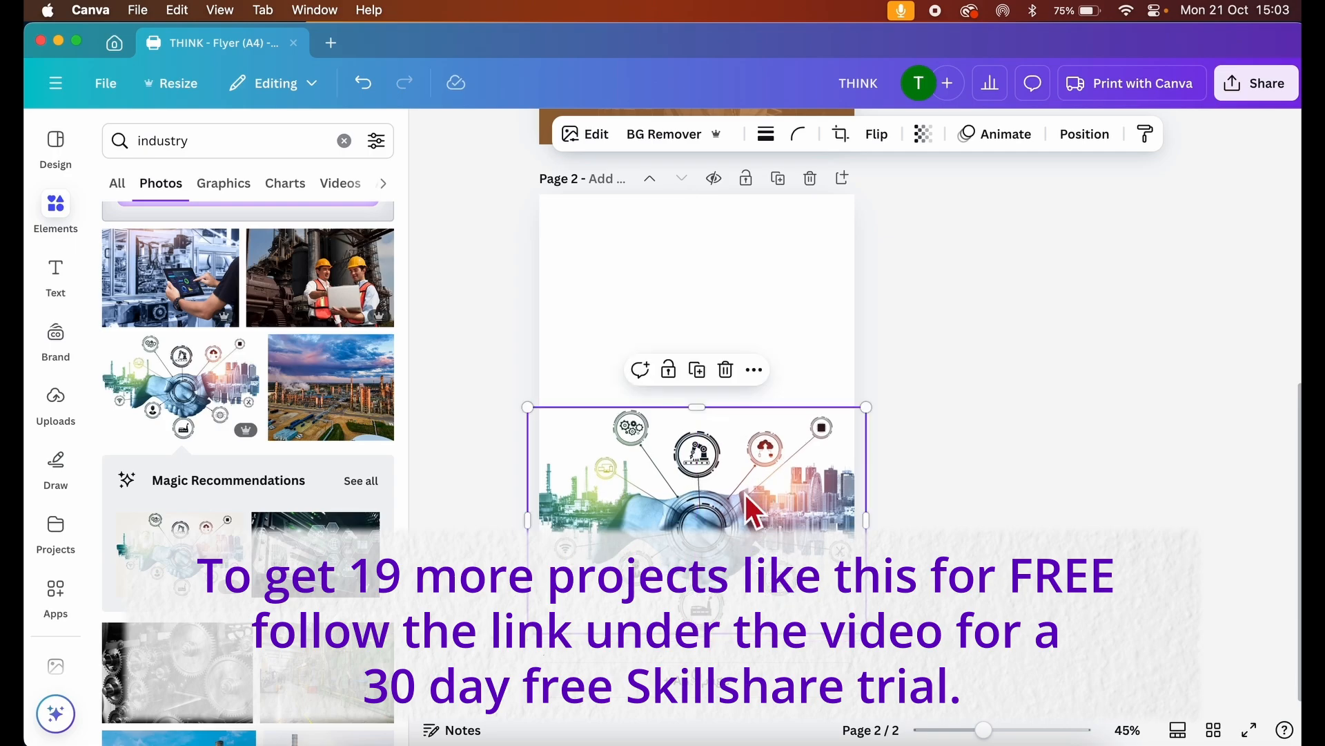
{"action": "left_click", "coordinate": [939, 466]}
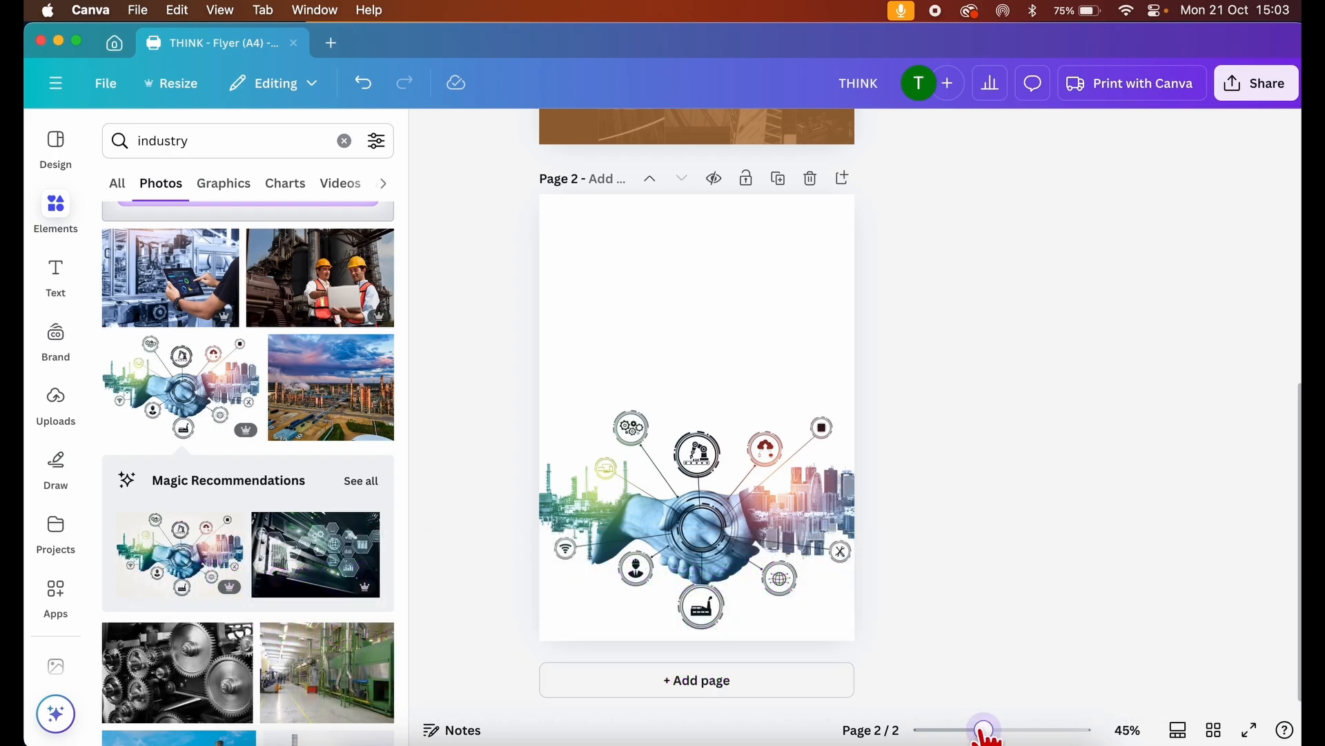
Open the handshake photo in Magic Eraser with brush size 28 and erase the robot-arm icon inside its ring.
{"action": "left_click_drag", "start_coordinate": [983, 730], "coordinate": [1005, 732]}
{"action": "scroll", "coordinate": [697, 442], "scroll_direction": "down", "scroll_amount": 5}
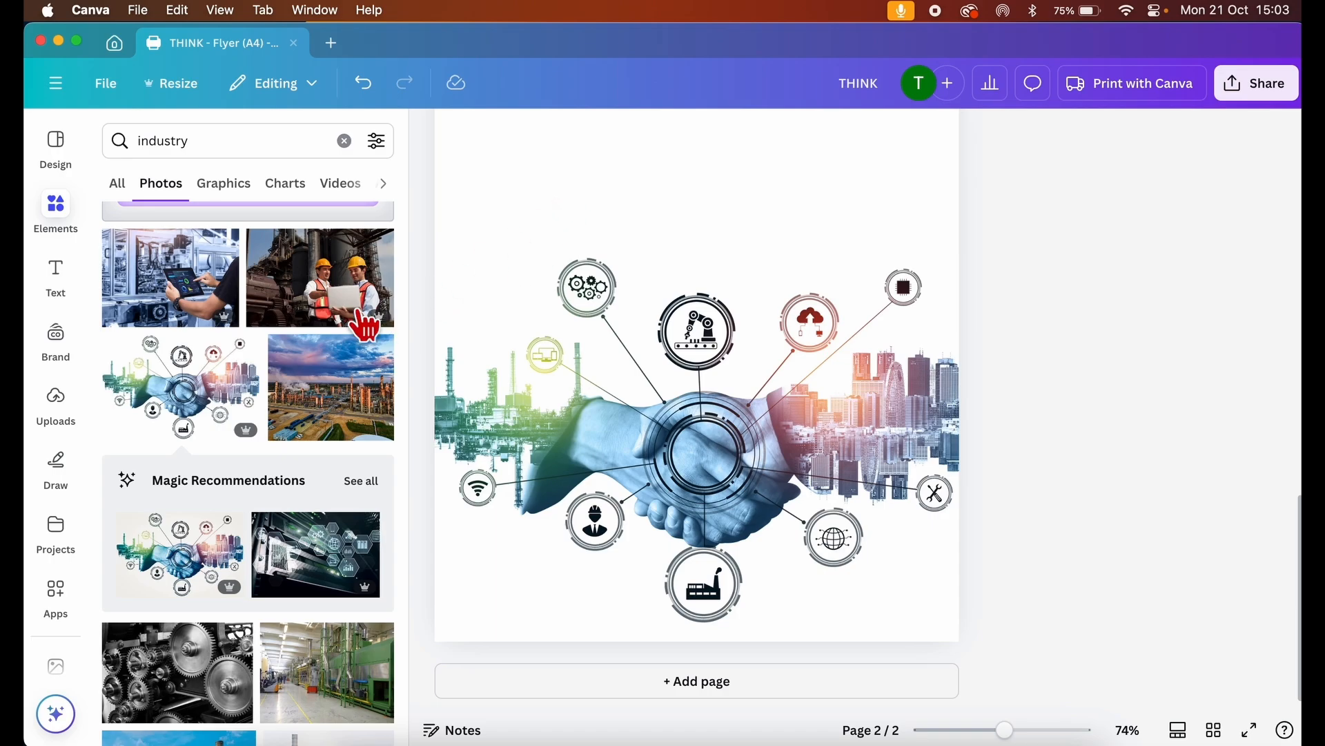
{"action": "left_click", "coordinate": [705, 364]}
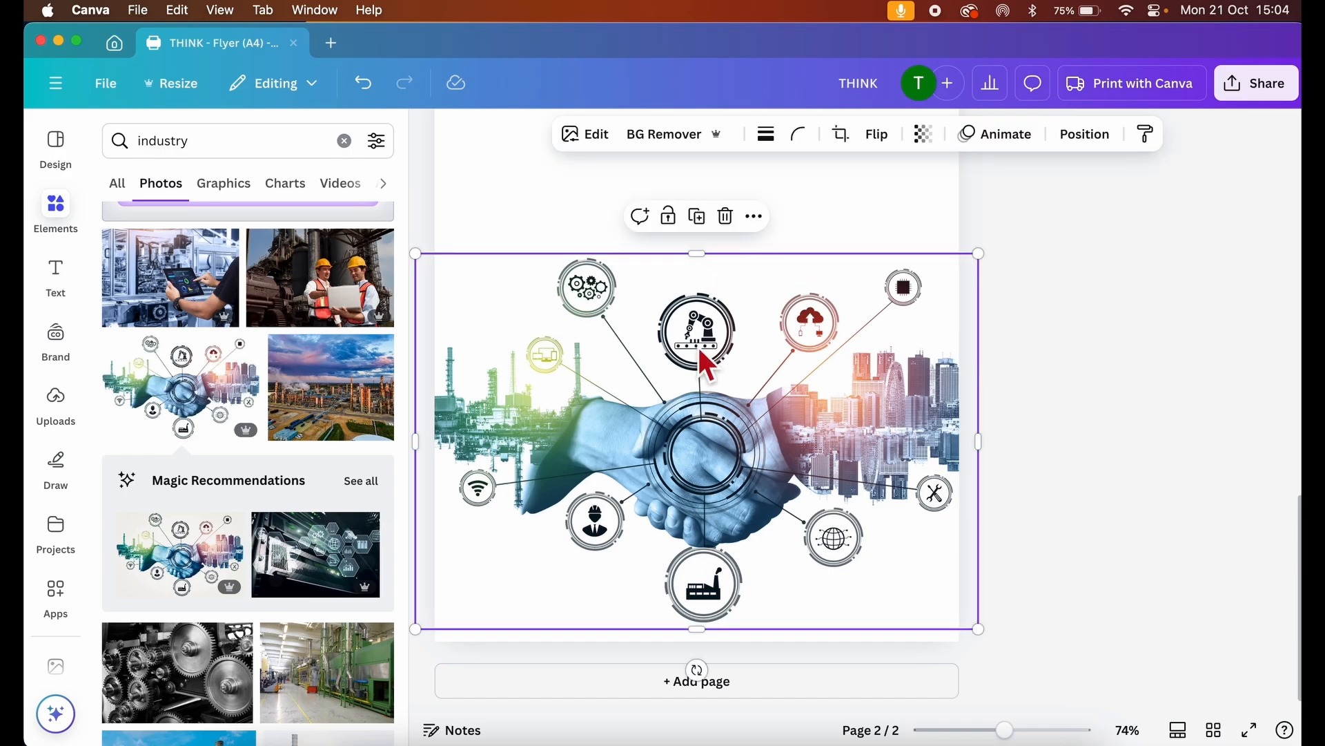
{"action": "left_click", "coordinate": [590, 138]}
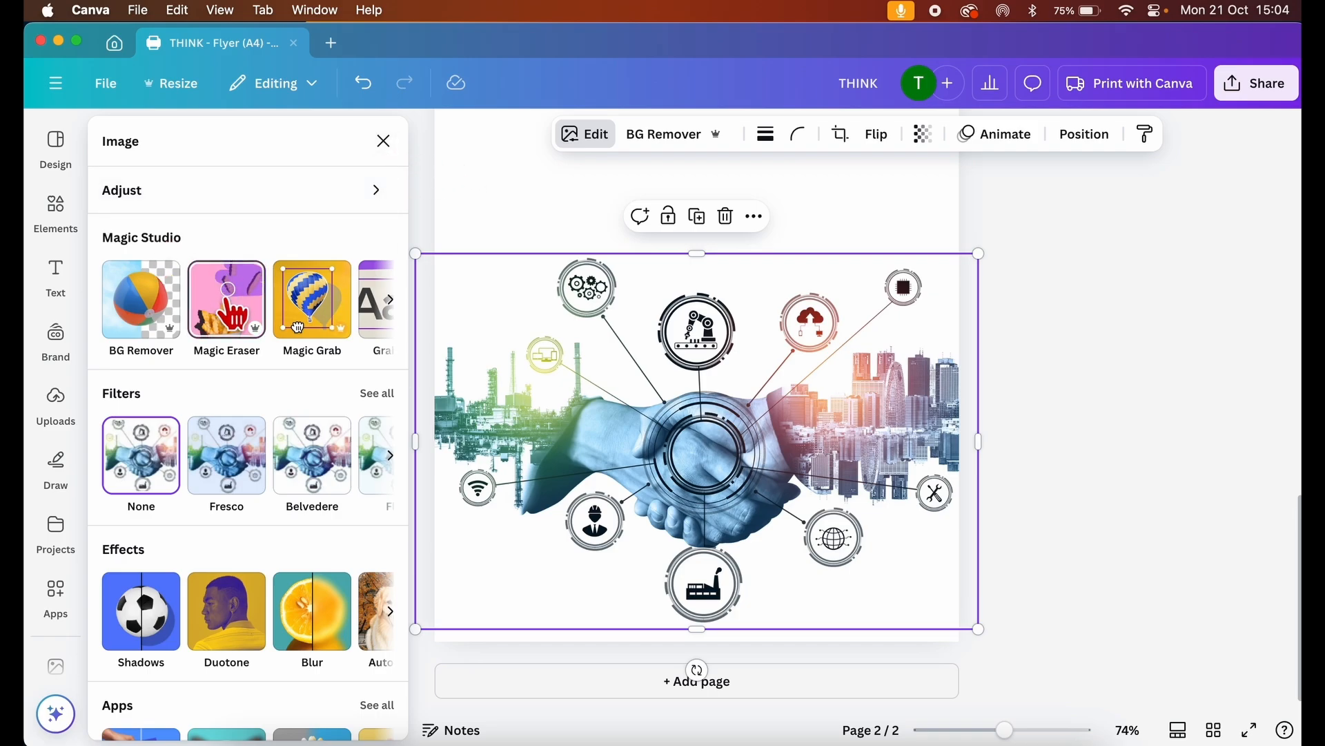
{"action": "left_click", "coordinate": [231, 314]}
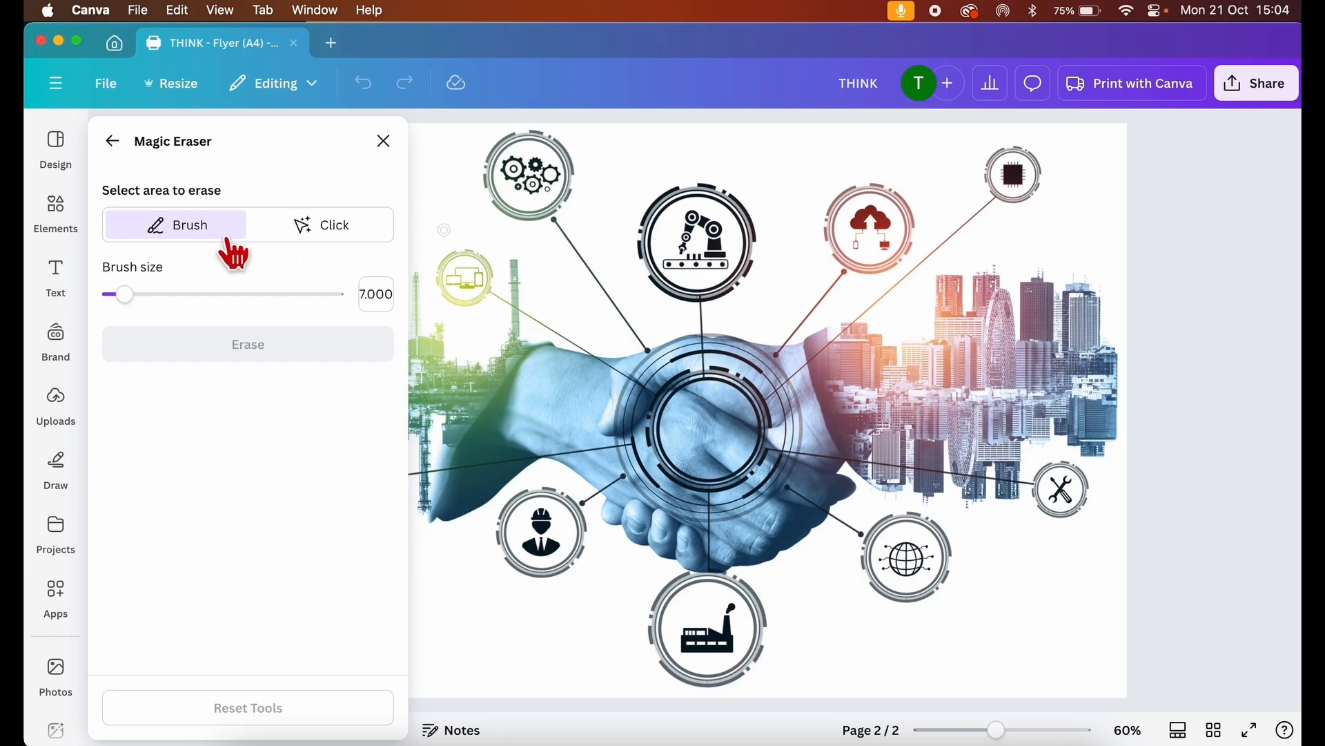
{"action": "left_click_drag", "start_coordinate": [125, 294], "coordinate": [173, 295]}
{"action": "mouse_move", "coordinate": [696, 254]}
{"action": "left_mouse_down"}
{"action": "mouse_move", "coordinate": [696, 222]}
{"action": "mouse_move", "coordinate": [717, 258]}
{"action": "mouse_move", "coordinate": [666, 257]}
{"action": "mouse_move", "coordinate": [673, 266]}
{"action": "mouse_move", "coordinate": [679, 252]}
{"action": "left_mouse_up"}
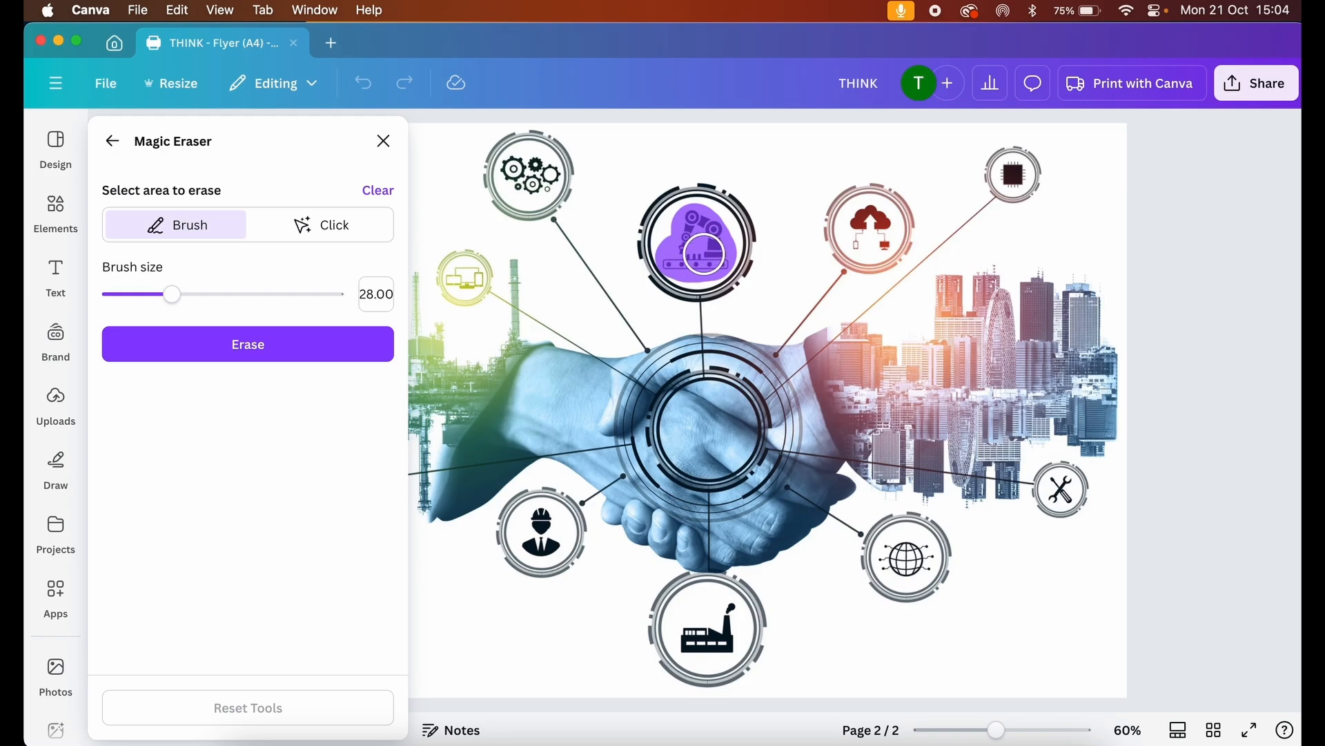
{"action": "left_click", "coordinate": [276, 345]}
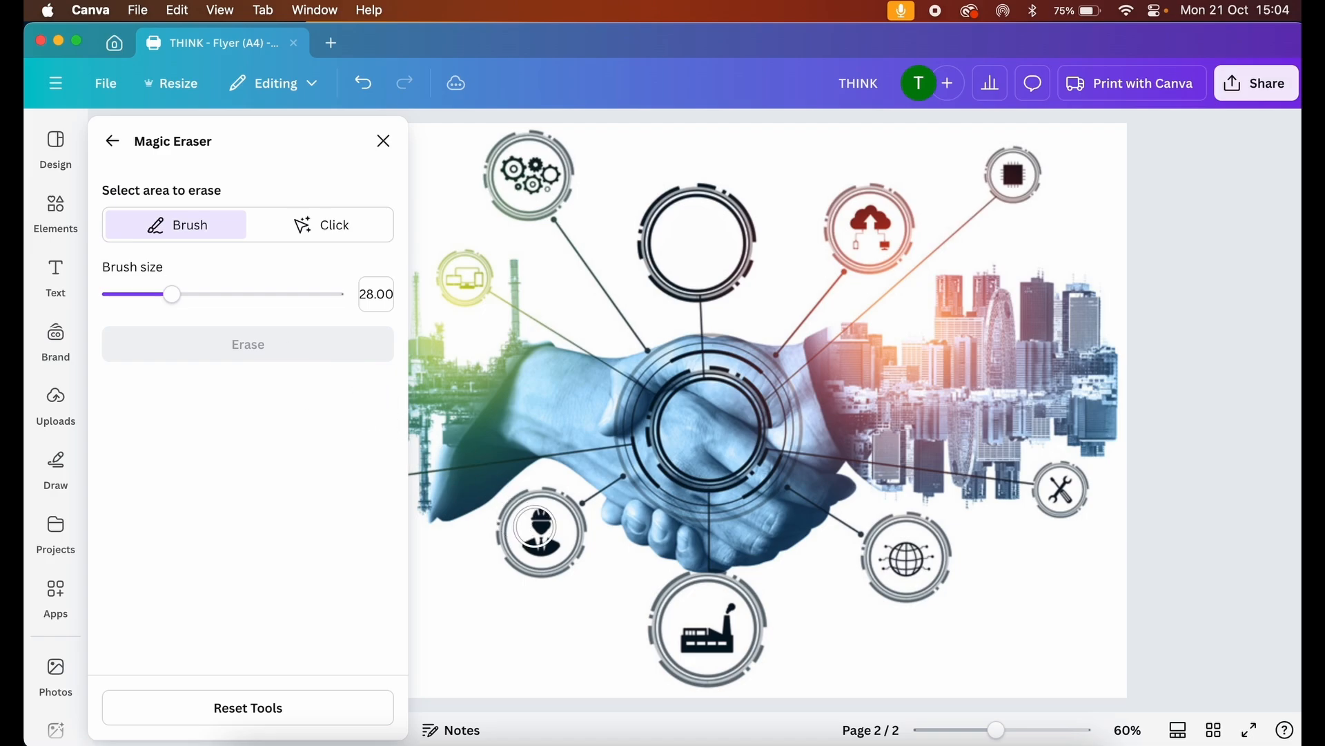
Erase the factory, worker, globe, tools, chip, cloud and gears icons from the photo, keeping their rings.
{"action": "left_click_drag", "start_coordinate": [695, 635], "coordinate": [729, 623]}
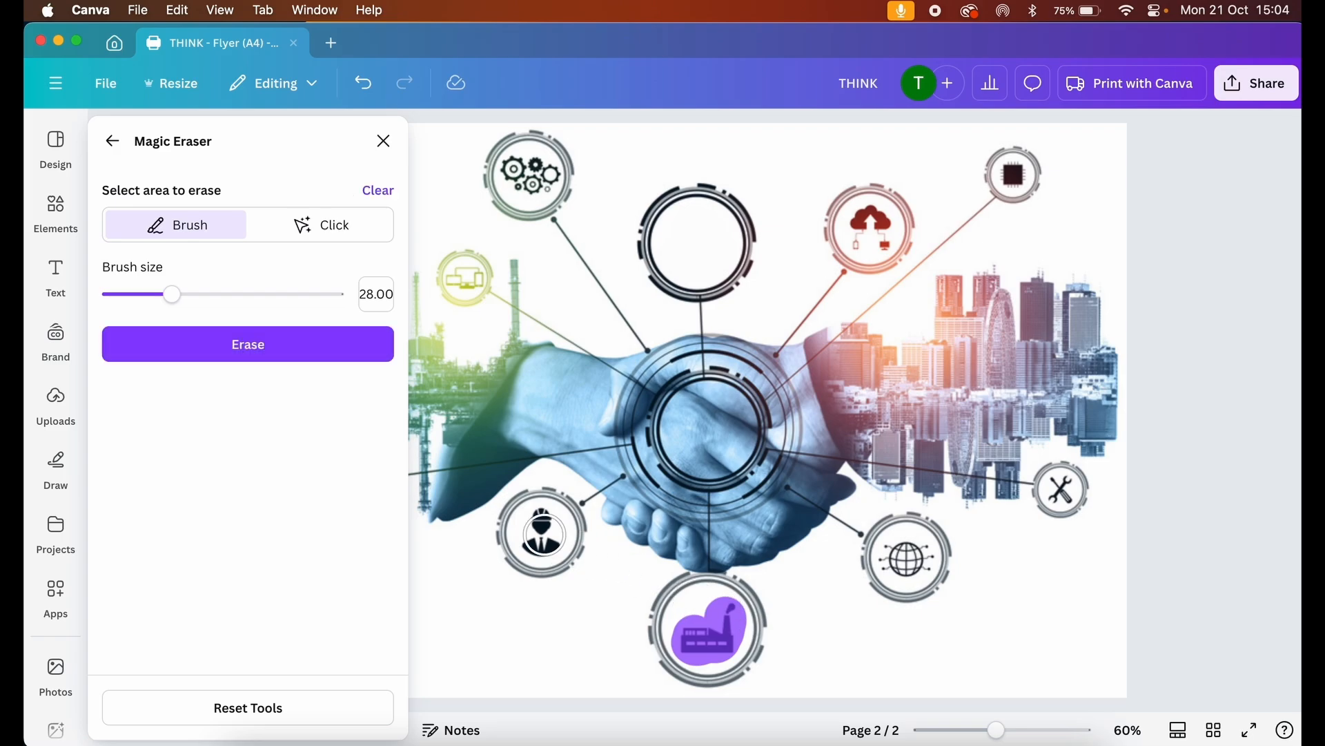
{"action": "left_click_drag", "start_coordinate": [542, 523], "coordinate": [543, 533]}
{"action": "left_click_drag", "start_coordinate": [898, 552], "coordinate": [911, 553]}
{"action": "left_click_drag", "start_coordinate": [1058, 491], "coordinate": [1062, 490]}
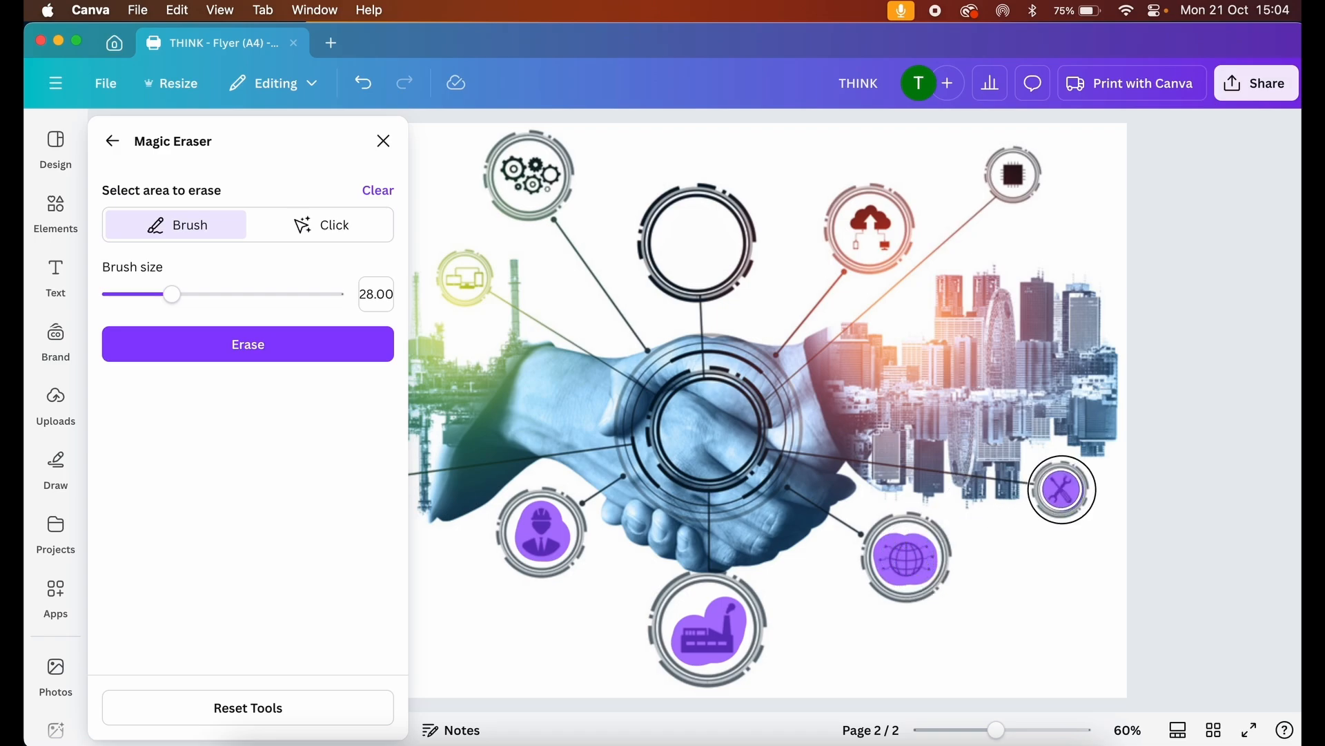
{"action": "left_click_drag", "start_coordinate": [1014, 175], "coordinate": [1014, 174]}
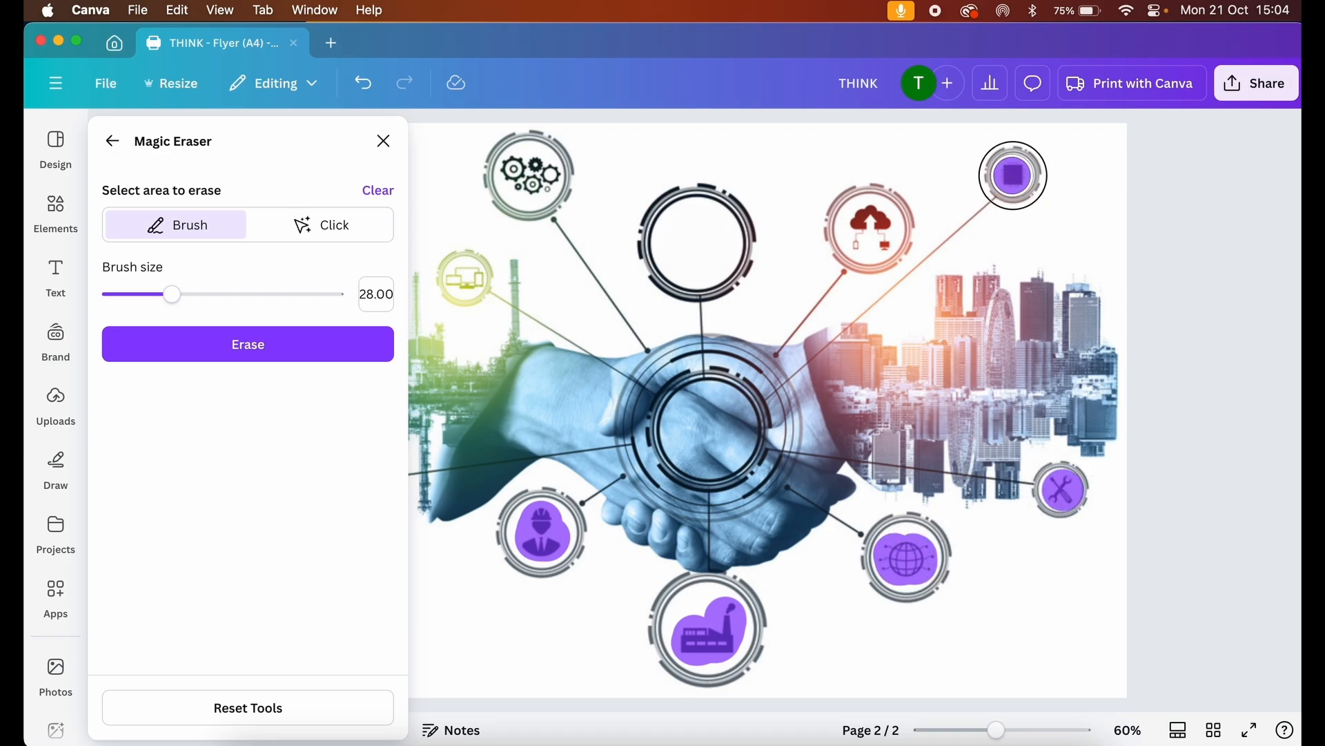
{"action": "mouse_move", "coordinate": [882, 228]}
{"action": "left_mouse_down"}
{"action": "mouse_move", "coordinate": [866, 219]}
{"action": "mouse_move", "coordinate": [873, 238]}
{"action": "mouse_move", "coordinate": [875, 223]}
{"action": "left_mouse_up"}
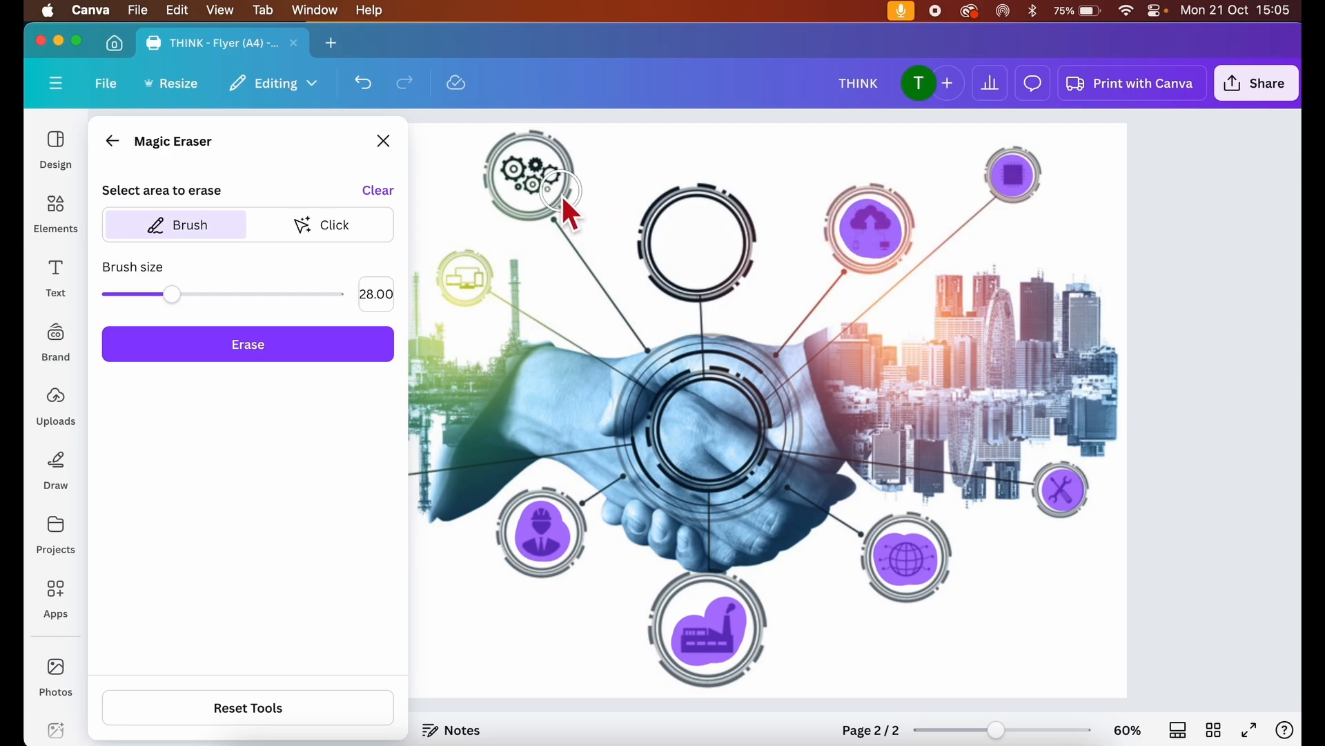
{"action": "mouse_move", "coordinate": [533, 172]}
{"action": "left_mouse_down"}
{"action": "mouse_move", "coordinate": [525, 184]}
{"action": "mouse_move", "coordinate": [545, 180]}
{"action": "left_mouse_up"}
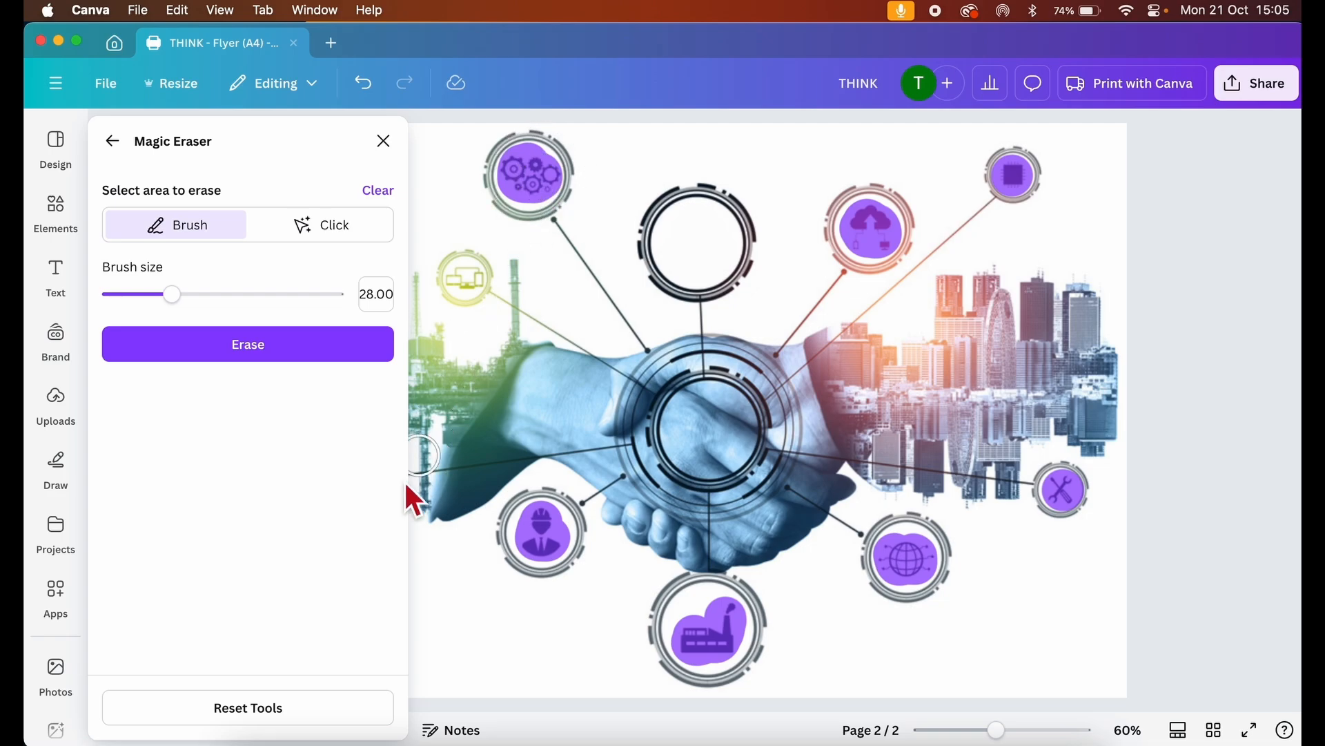
{"action": "left_click", "coordinate": [308, 355]}
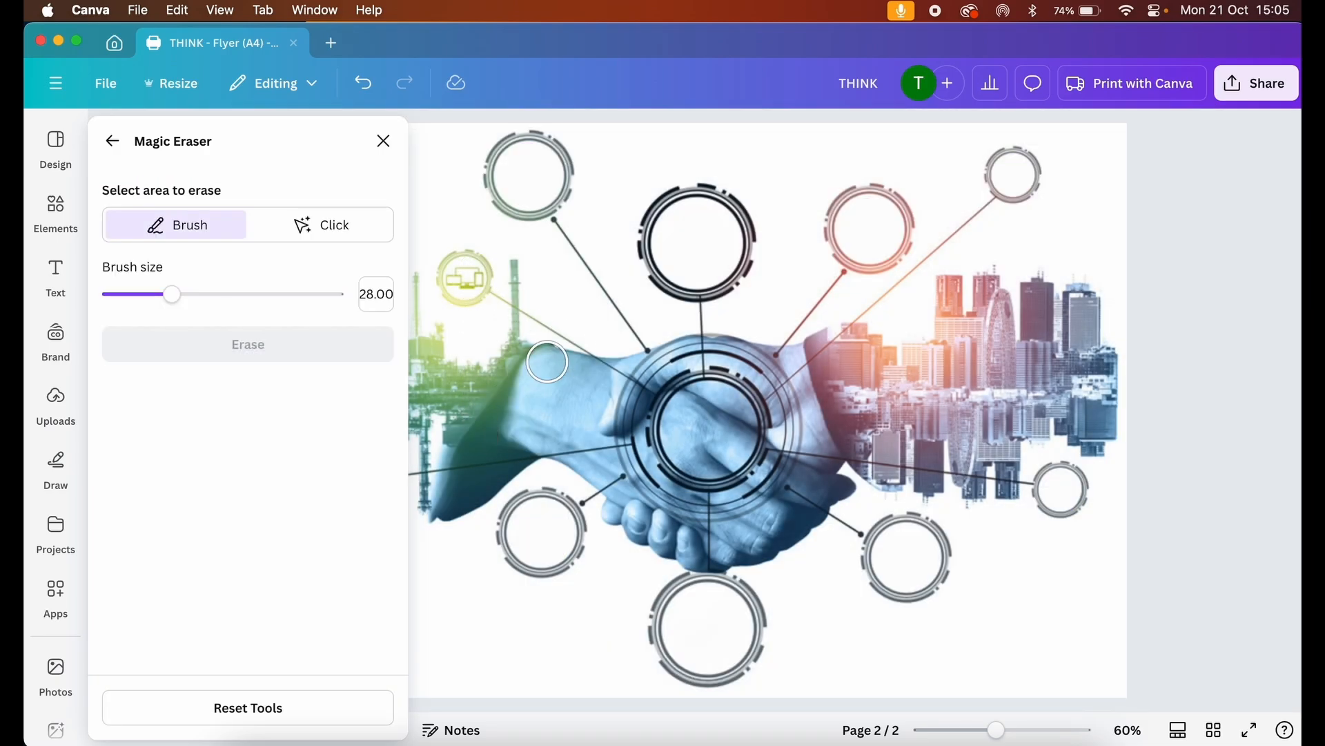
Erase the Wi-Fi and device icons together with their small rings on the factory side of the handshake photo.
{"action": "scroll", "coordinate": [476, 456], "scroll_direction": "left", "scroll_amount": 5}
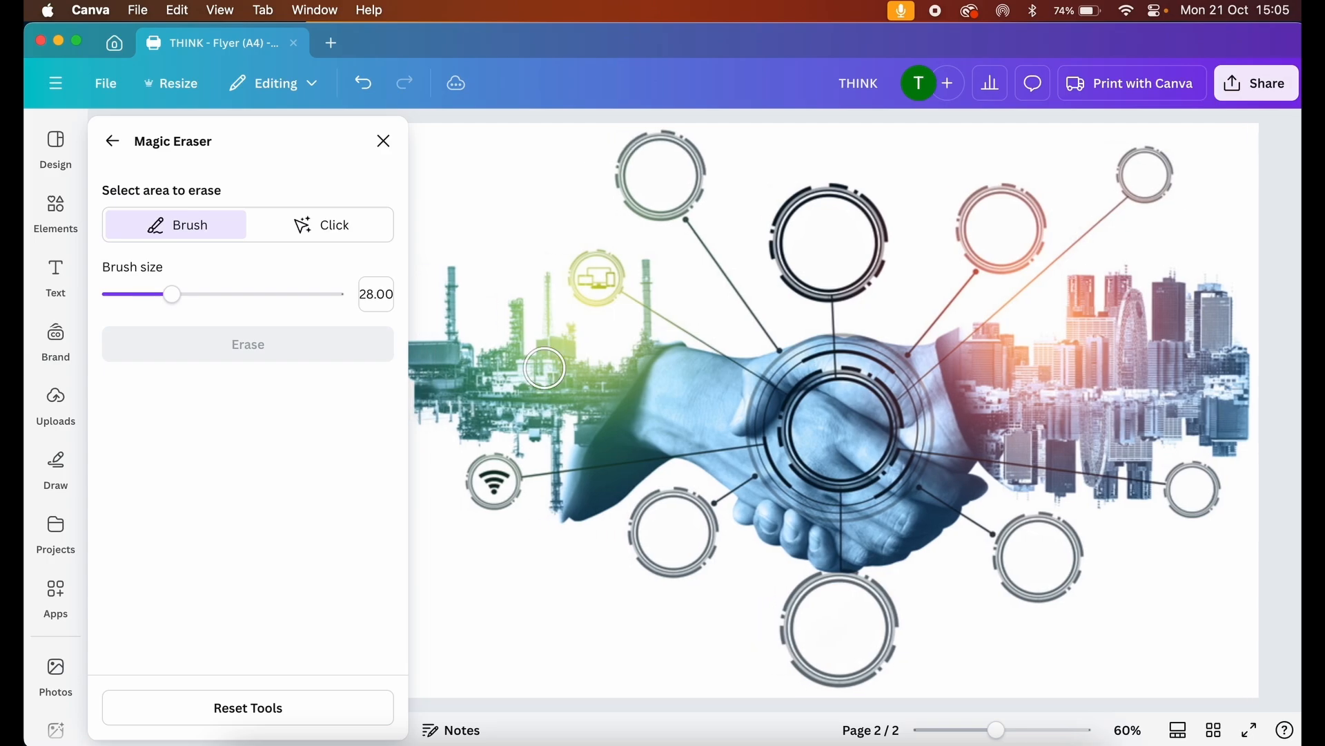
{"action": "mouse_move", "coordinate": [491, 475]}
{"action": "left_mouse_down"}
{"action": "mouse_move", "coordinate": [510, 500]}
{"action": "mouse_move", "coordinate": [516, 475]}
{"action": "mouse_move", "coordinate": [477, 466]}
{"action": "left_mouse_up"}
{"action": "mouse_move", "coordinate": [600, 273]}
{"action": "left_mouse_down"}
{"action": "mouse_move", "coordinate": [591, 261]}
{"action": "mouse_move", "coordinate": [583, 280]}
{"action": "mouse_move", "coordinate": [604, 294]}
{"action": "mouse_move", "coordinate": [599, 269]}
{"action": "left_mouse_up"}
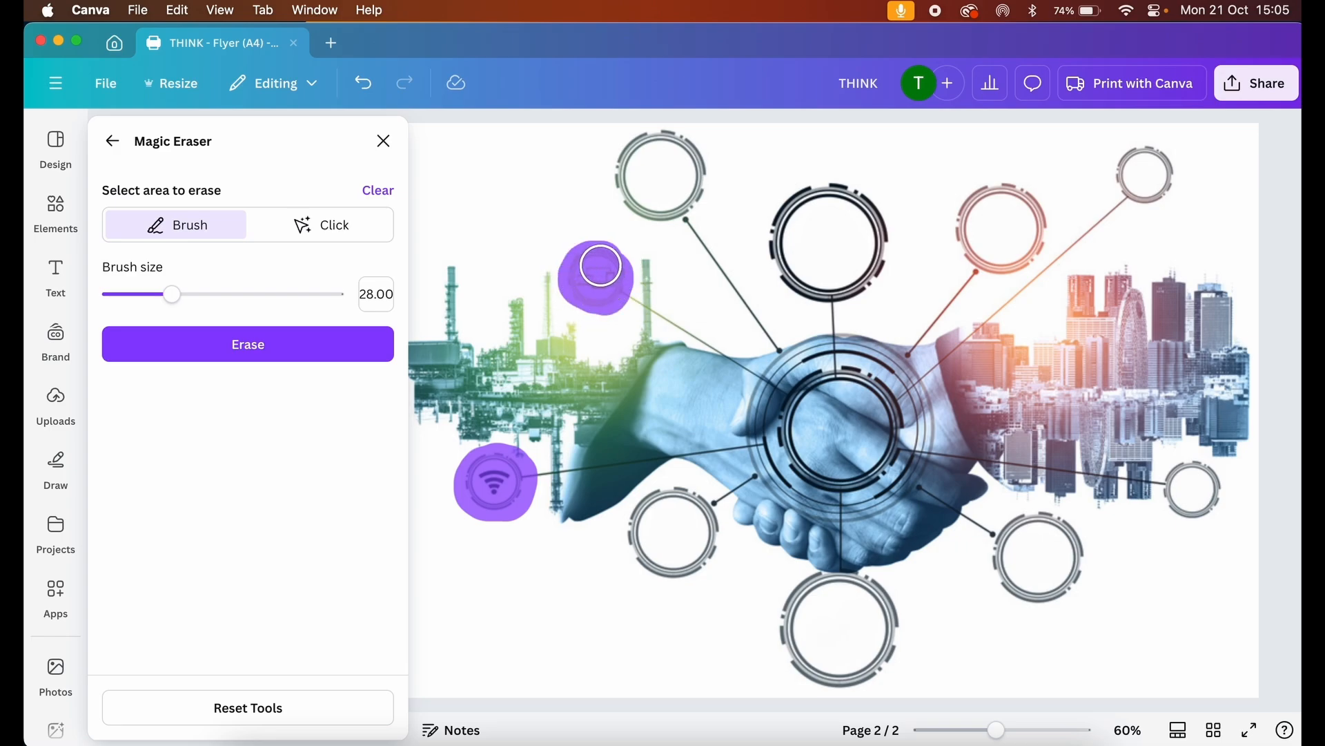
{"action": "left_click", "coordinate": [280, 352]}
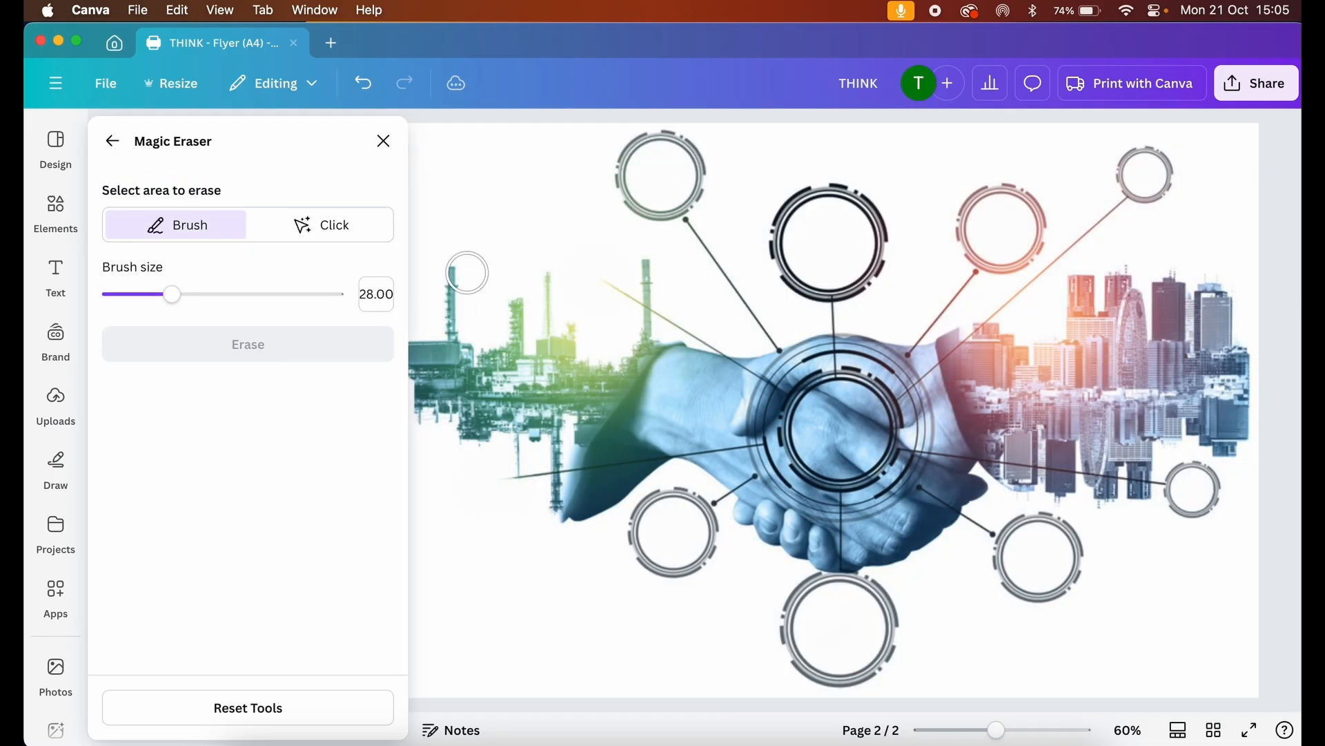
Set the eraser brush size to 6 and erase the two leftover connector lines on the factory side of the handshake.
{"action": "left_click_drag", "start_coordinate": [171, 295], "coordinate": [123, 295]}
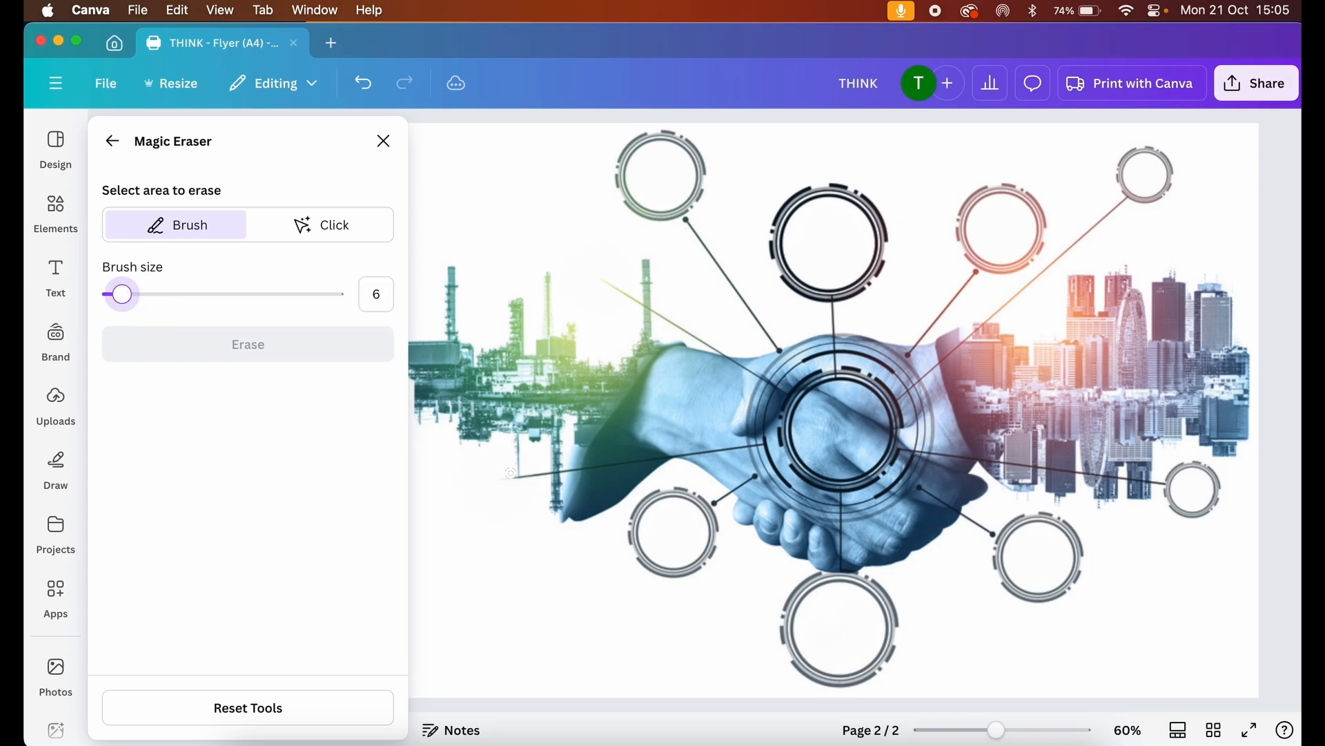
{"action": "left_click_drag", "start_coordinate": [500, 477], "coordinate": [764, 446]}
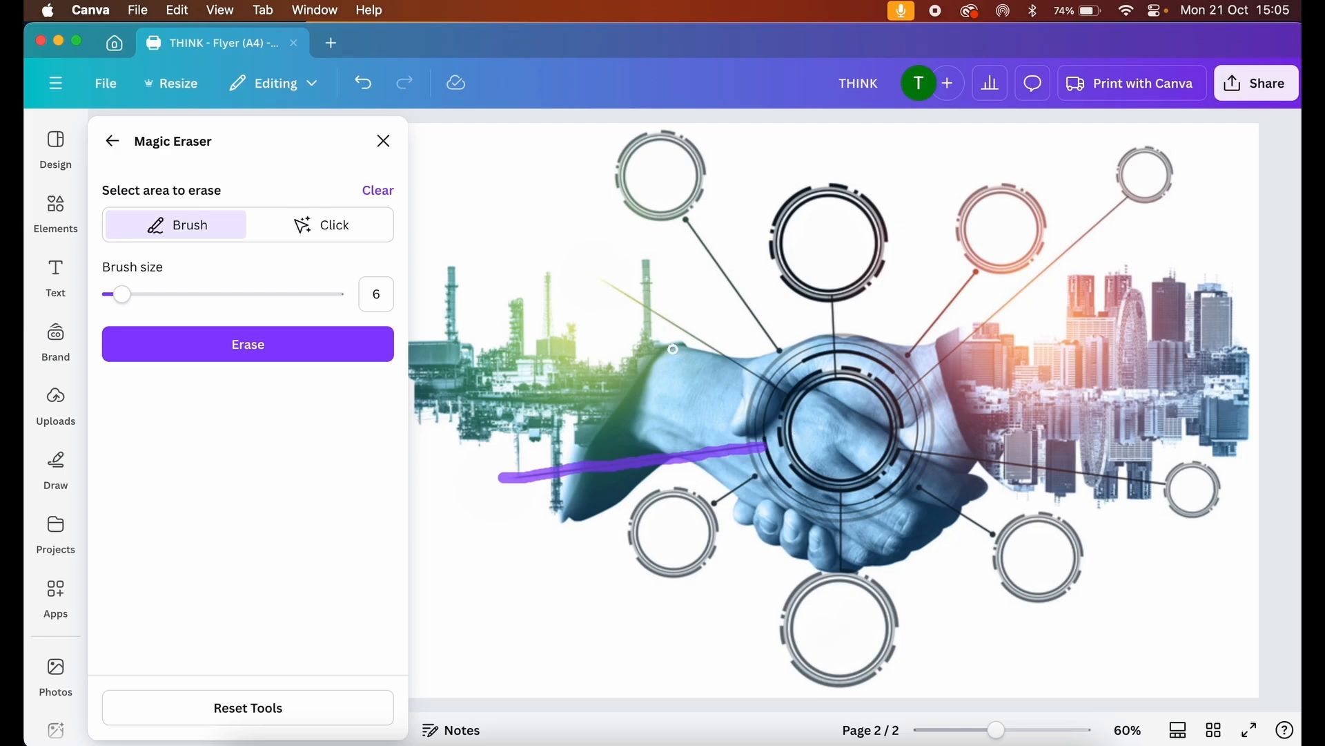
{"action": "left_click_drag", "start_coordinate": [596, 273], "coordinate": [784, 392]}
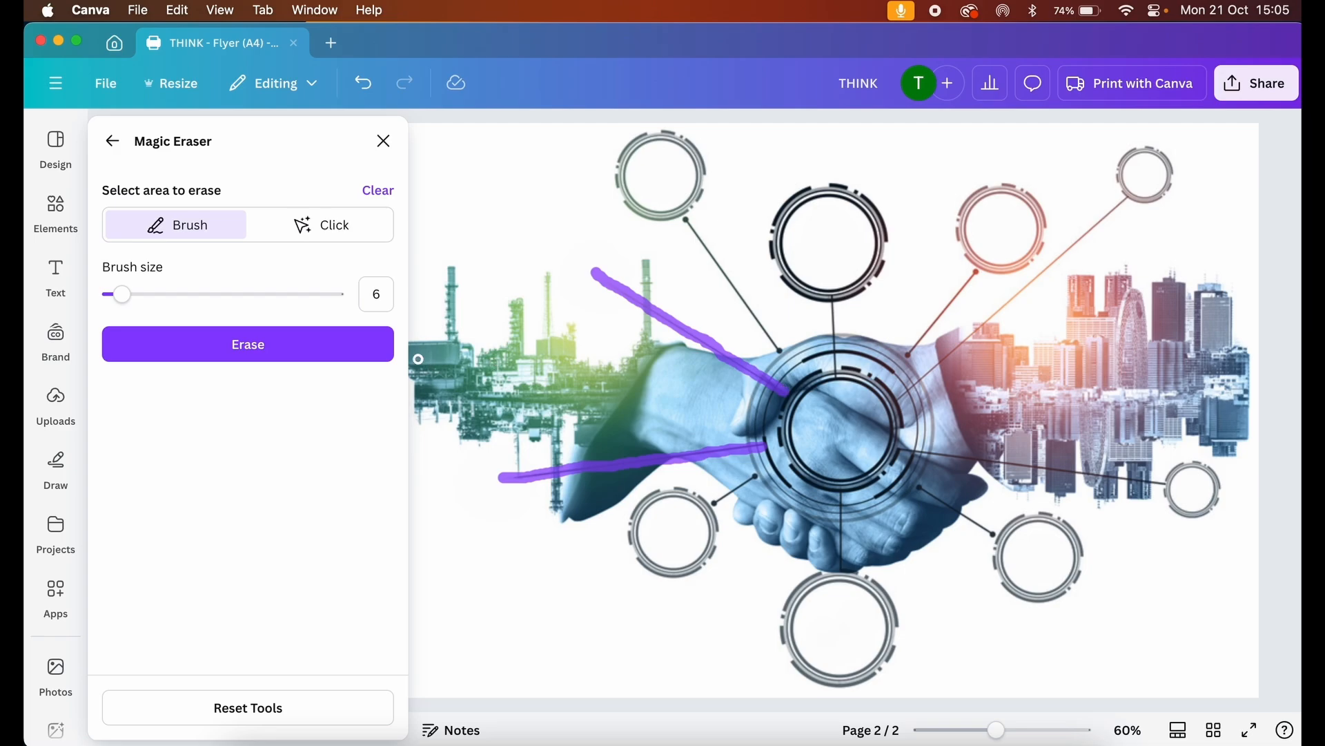
{"action": "left_click", "coordinate": [259, 348]}
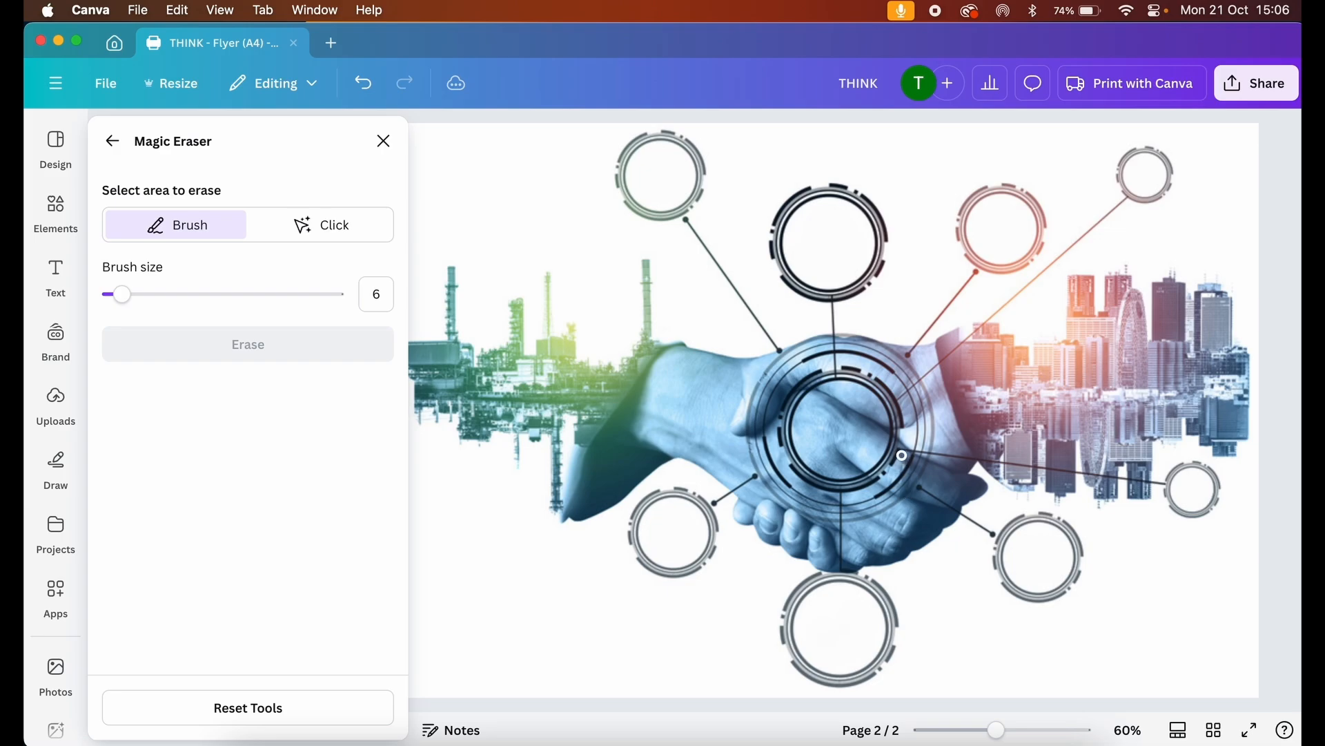
Erase the two small outer rings on the city side with brush size 22, including their connector lines, and close Magic Eraser.
{"action": "left_click", "coordinate": [900, 446]}
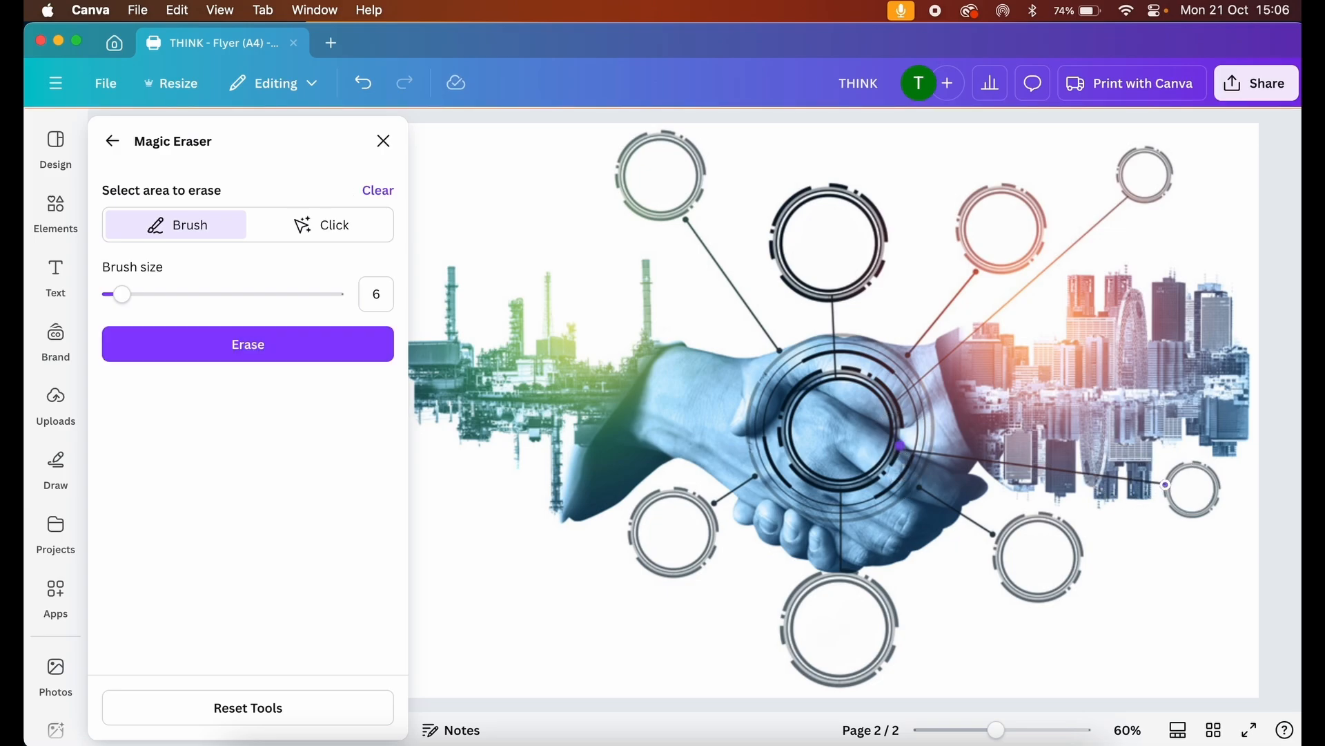
{"action": "left_click_drag", "start_coordinate": [1165, 484], "coordinate": [901, 450]}
{"action": "left_click_drag", "start_coordinate": [1127, 198], "coordinate": [897, 402]}
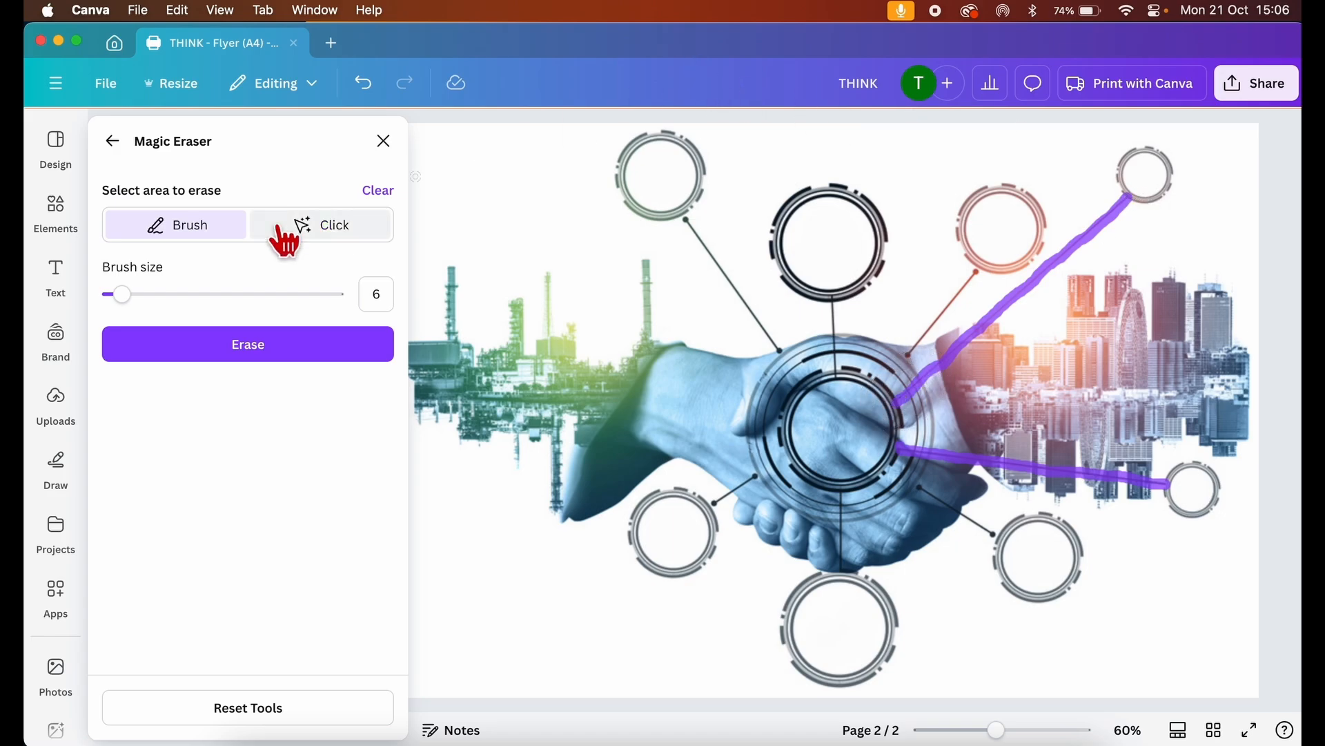
{"action": "left_click_drag", "start_coordinate": [141, 296], "coordinate": [159, 295]}
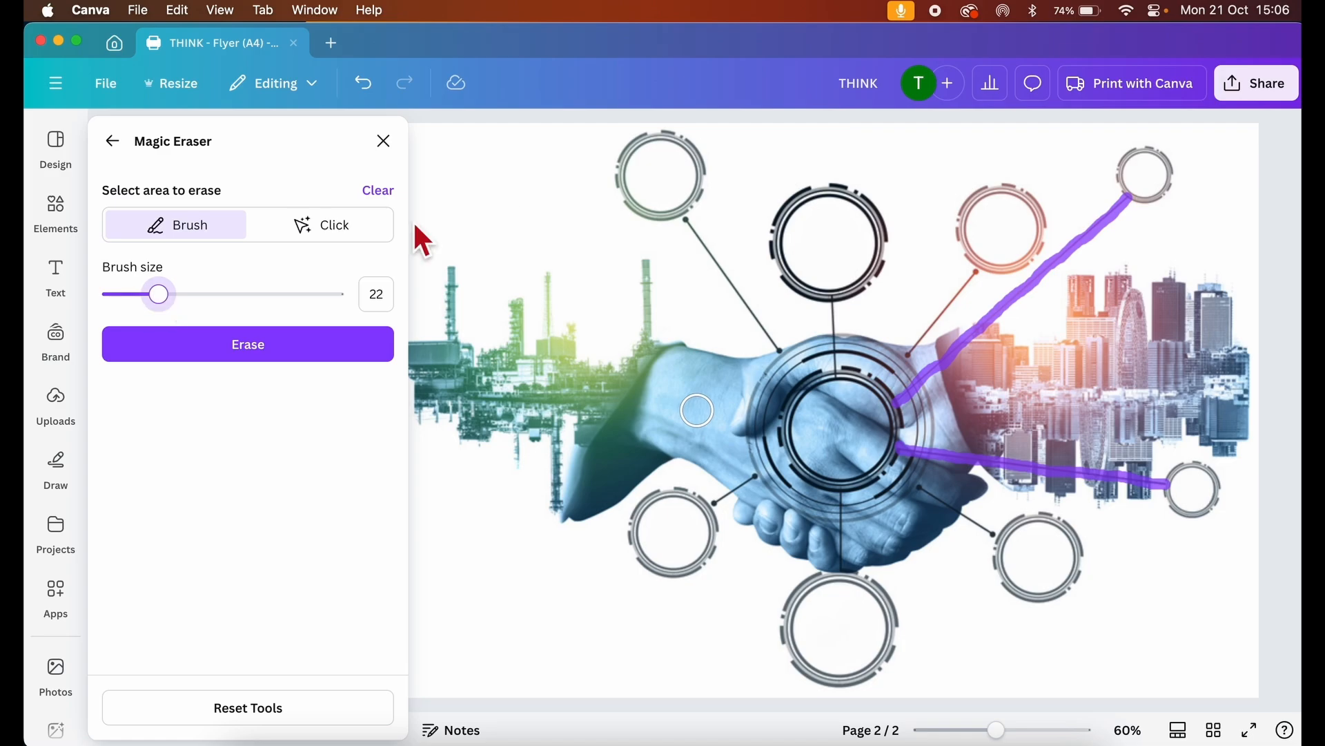
{"action": "mouse_move", "coordinate": [1134, 199]}
{"action": "left_mouse_down"}
{"action": "mouse_move", "coordinate": [1167, 181]}
{"action": "mouse_move", "coordinate": [1137, 163]}
{"action": "left_mouse_up"}
{"action": "mouse_move", "coordinate": [1194, 483]}
{"action": "left_mouse_down"}
{"action": "mouse_move", "coordinate": [1181, 481]}
{"action": "mouse_move", "coordinate": [1191, 512]}
{"action": "mouse_move", "coordinate": [1218, 496]}
{"action": "left_mouse_up"}
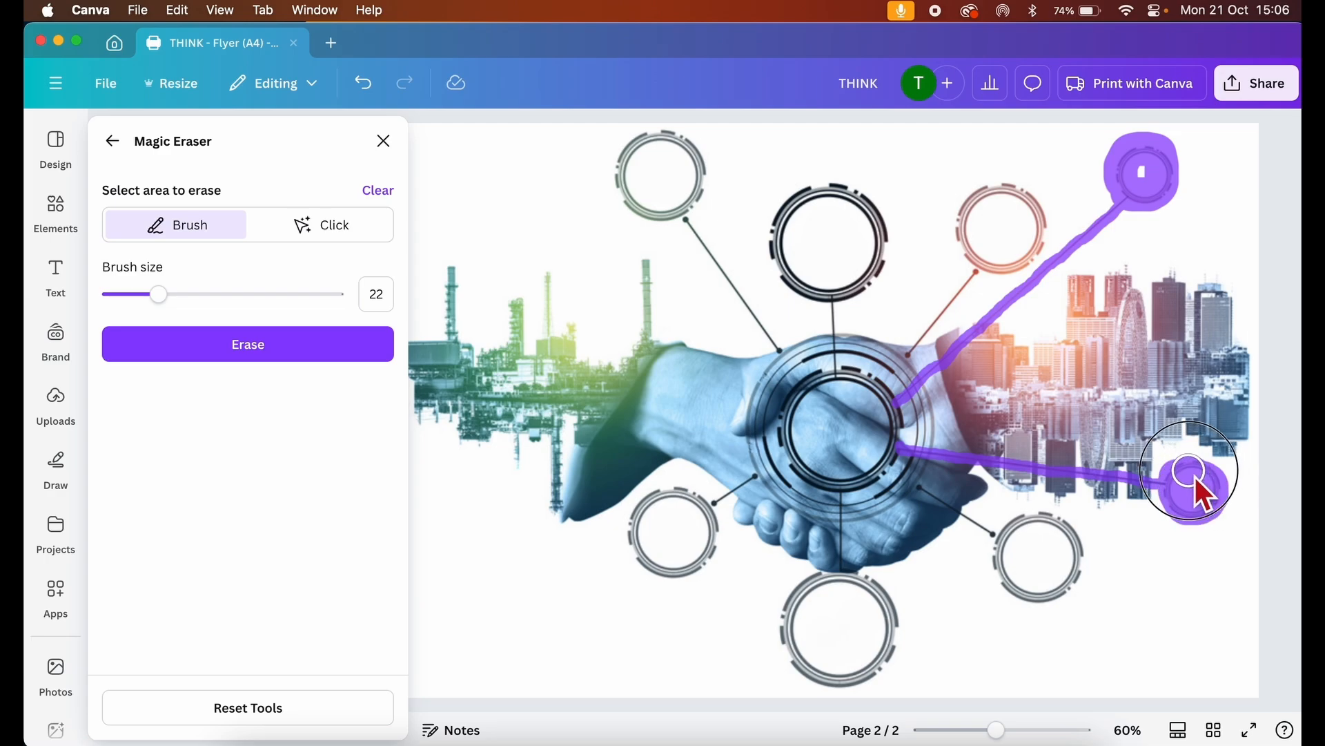
{"action": "left_click", "coordinate": [288, 347]}
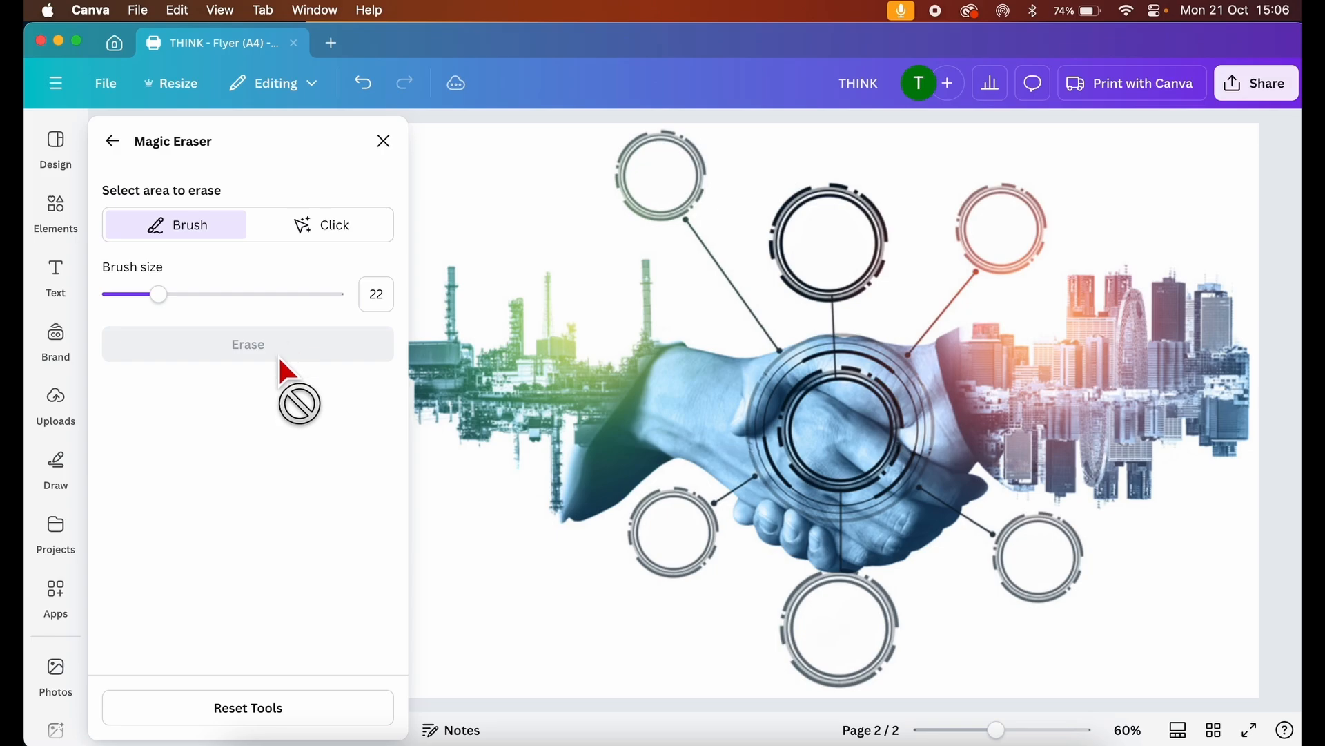
{"action": "left_click", "coordinate": [384, 140]}
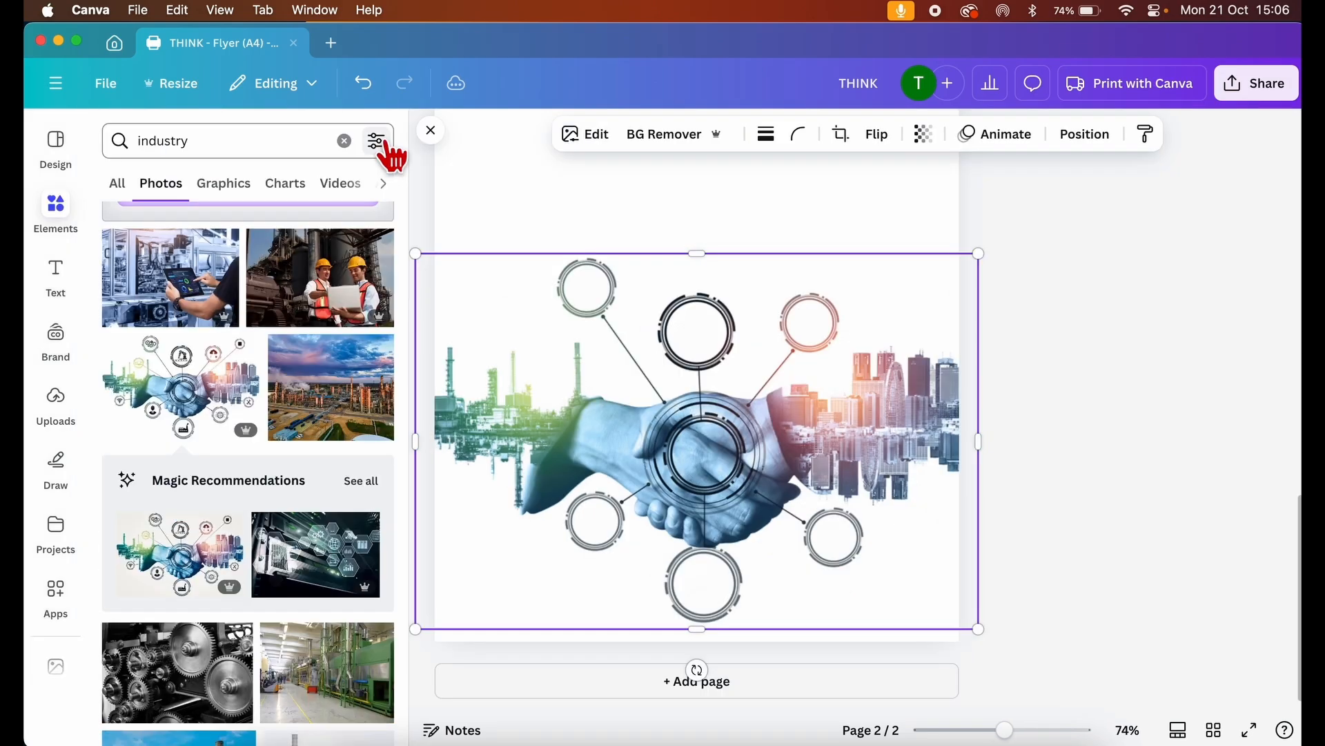
{"action": "left_click", "coordinate": [1025, 281]}
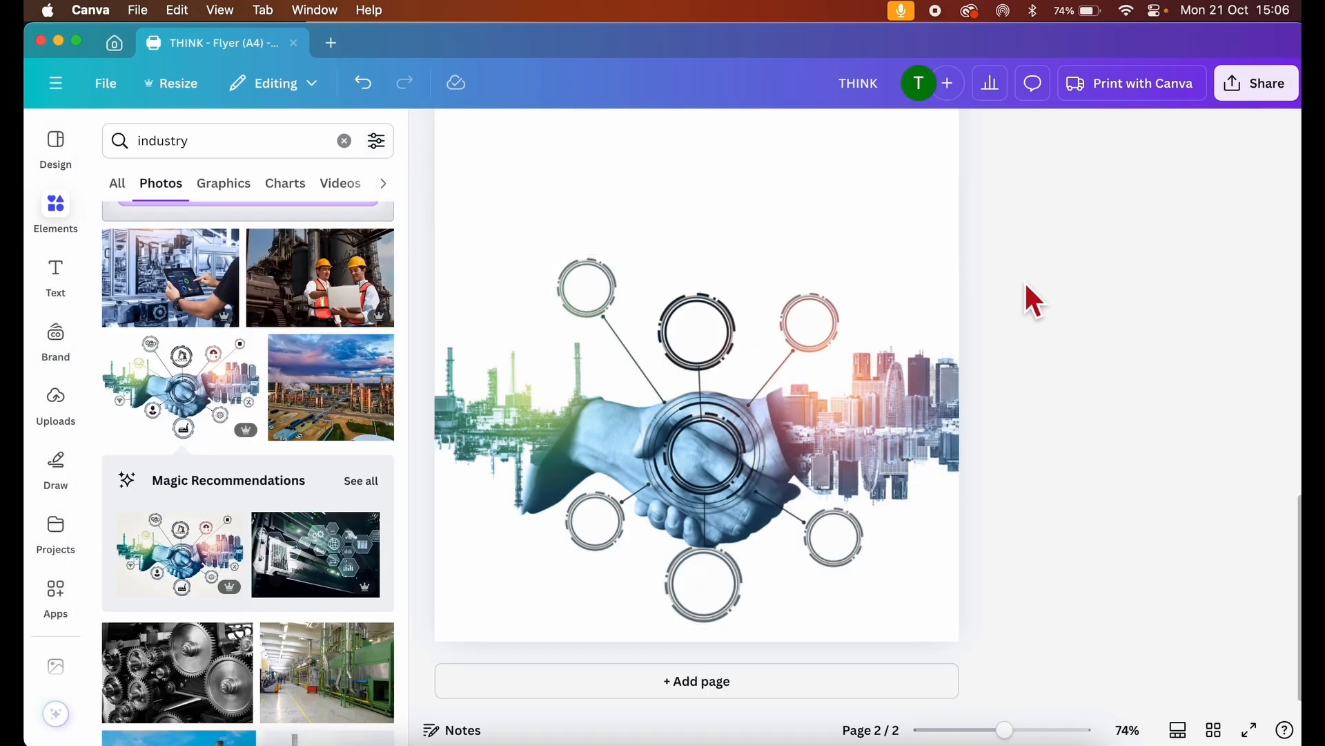
Add the industry photo of a worker holding a tablet and erase the forearm and hand under the tablet with Magic Eraser brush size 44.
{"action": "scroll", "coordinate": [1025, 281], "scroll_direction": "up", "scroll_amount": 4}
{"action": "scroll", "coordinate": [1026, 283], "scroll_direction": "down", "scroll_amount": 3}
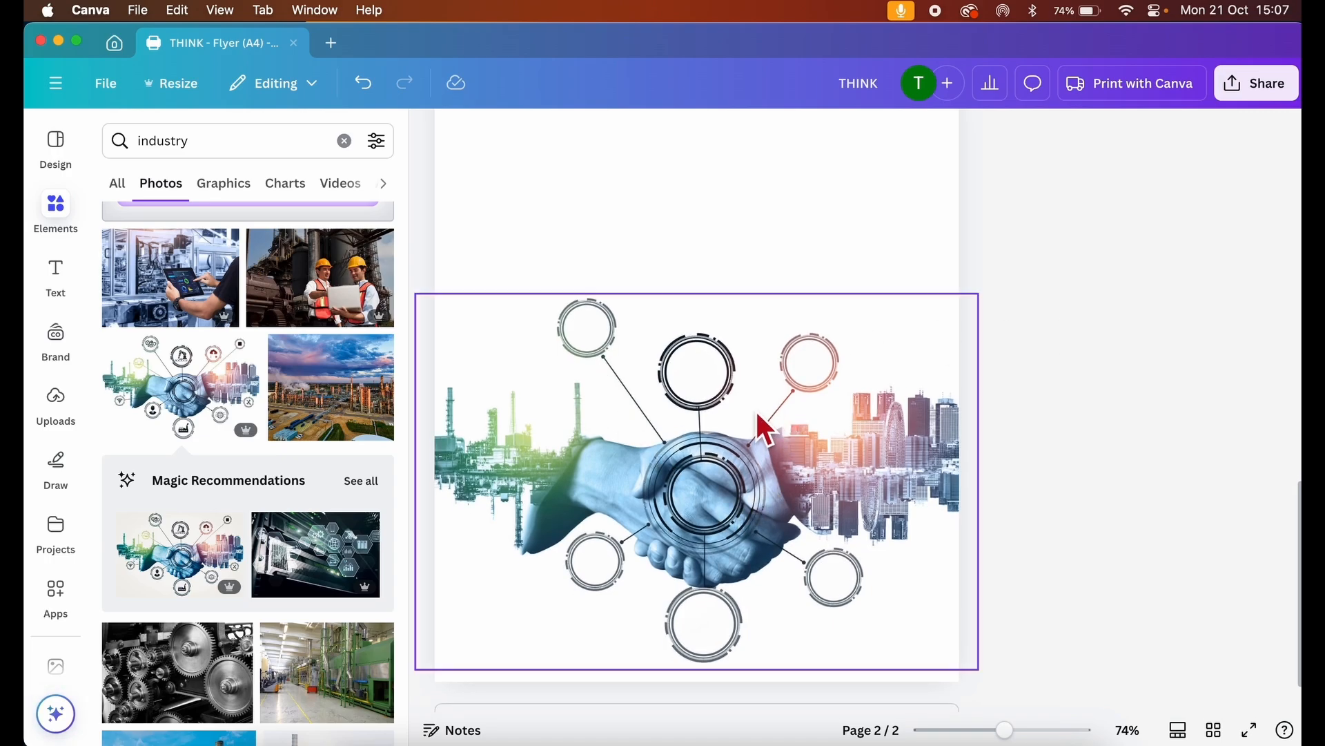
{"action": "left_click", "coordinate": [197, 289]}
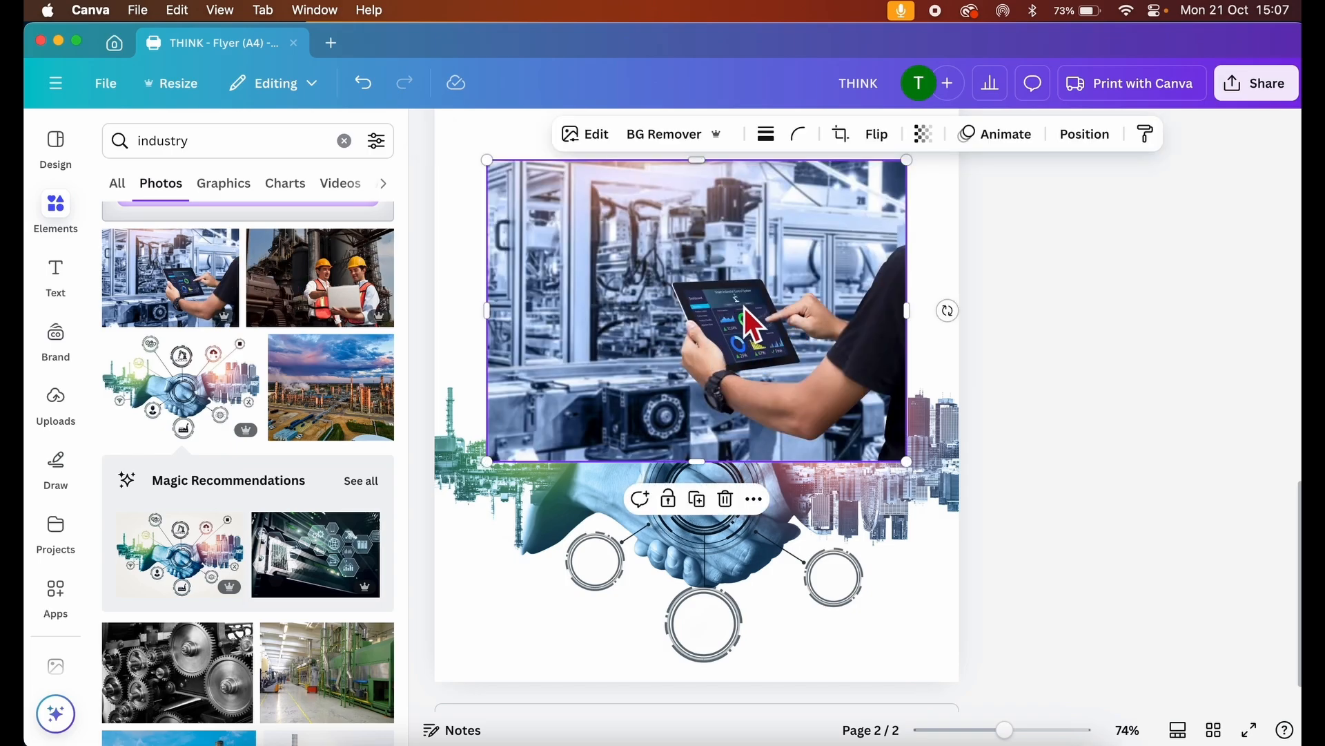
{"action": "left_click", "coordinate": [586, 134]}
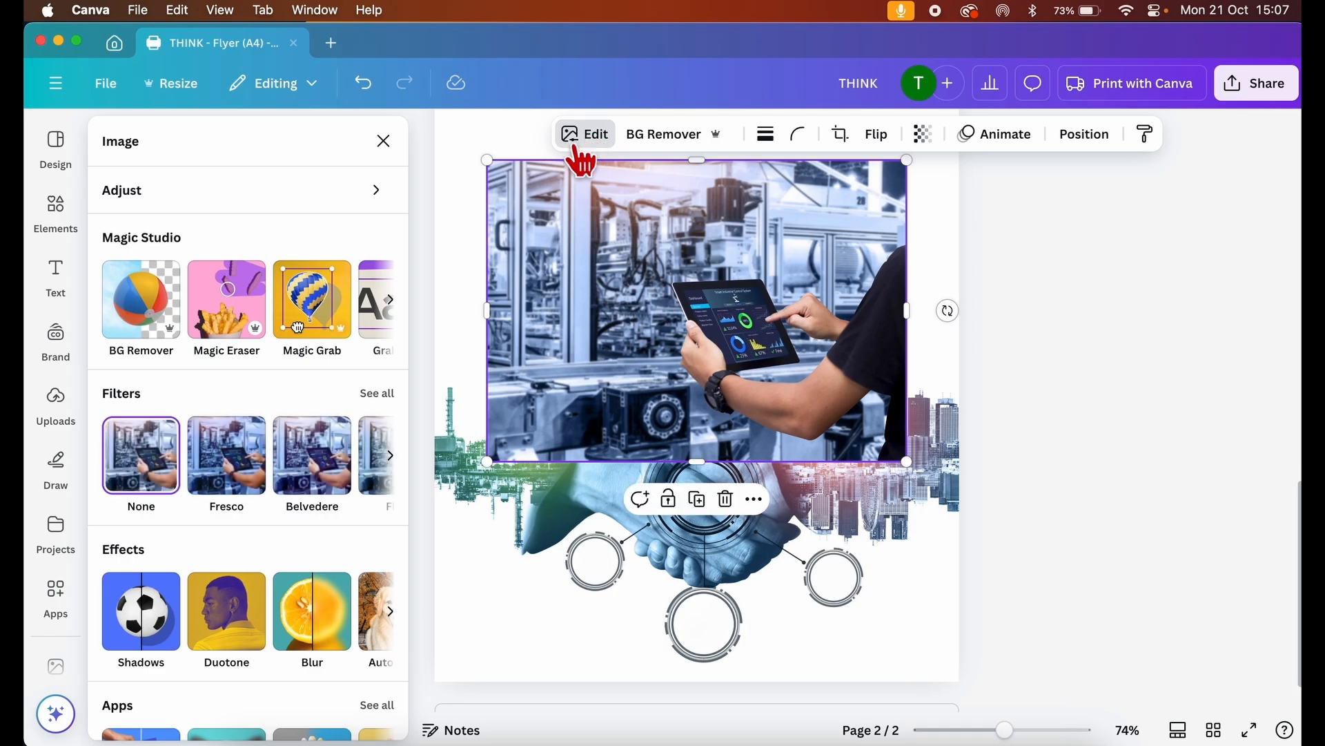
{"action": "left_click", "coordinate": [224, 324]}
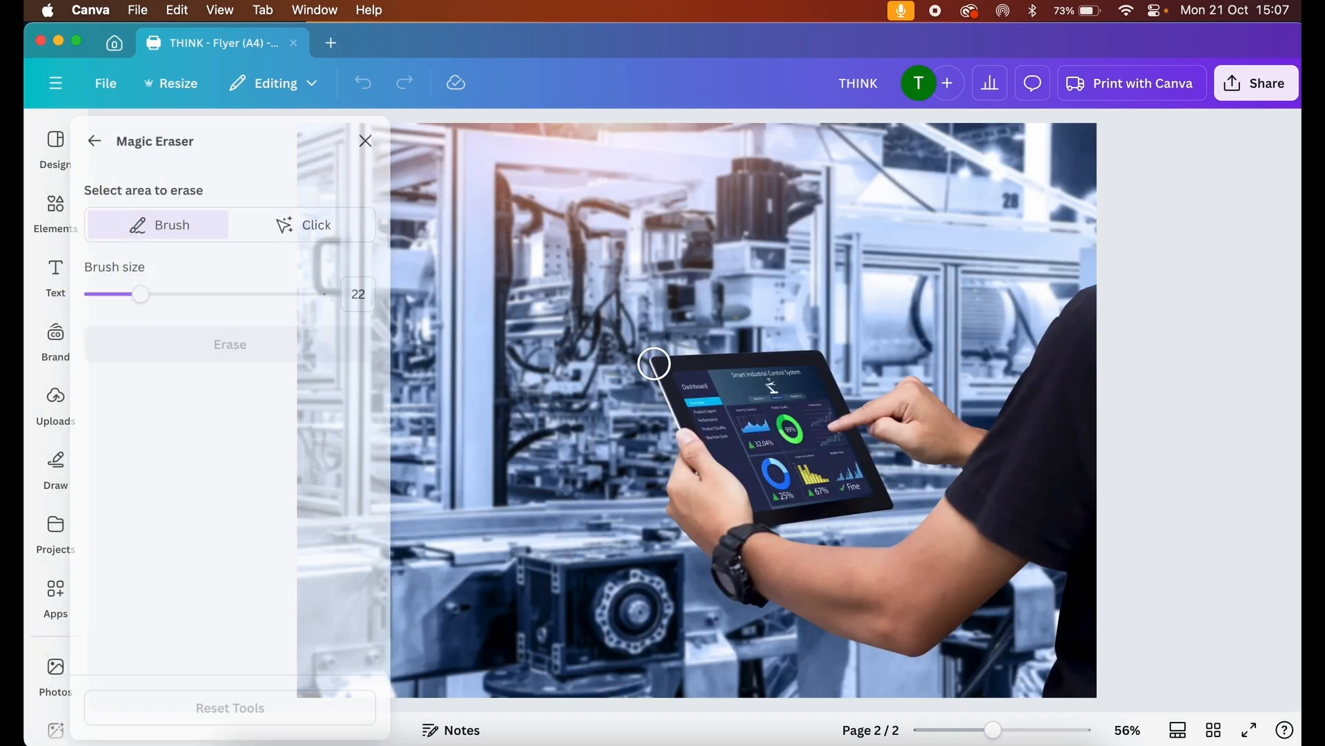
{"action": "left_click_drag", "start_coordinate": [158, 294], "coordinate": [209, 294]}
{"action": "mouse_move", "coordinate": [681, 438]}
{"action": "left_mouse_down"}
{"action": "mouse_move", "coordinate": [751, 532]}
{"action": "mouse_move", "coordinate": [728, 571]}
{"action": "mouse_move", "coordinate": [662, 462]}
{"action": "mouse_move", "coordinate": [807, 618]}
{"action": "mouse_move", "coordinate": [917, 630]}
{"action": "mouse_move", "coordinate": [1000, 580]}
{"action": "mouse_move", "coordinate": [949, 518]}
{"action": "mouse_move", "coordinate": [897, 541]}
{"action": "mouse_move", "coordinate": [781, 550]}
{"action": "mouse_move", "coordinate": [876, 615]}
{"action": "mouse_move", "coordinate": [977, 556]}
{"action": "mouse_move", "coordinate": [867, 583]}
{"action": "left_mouse_up"}
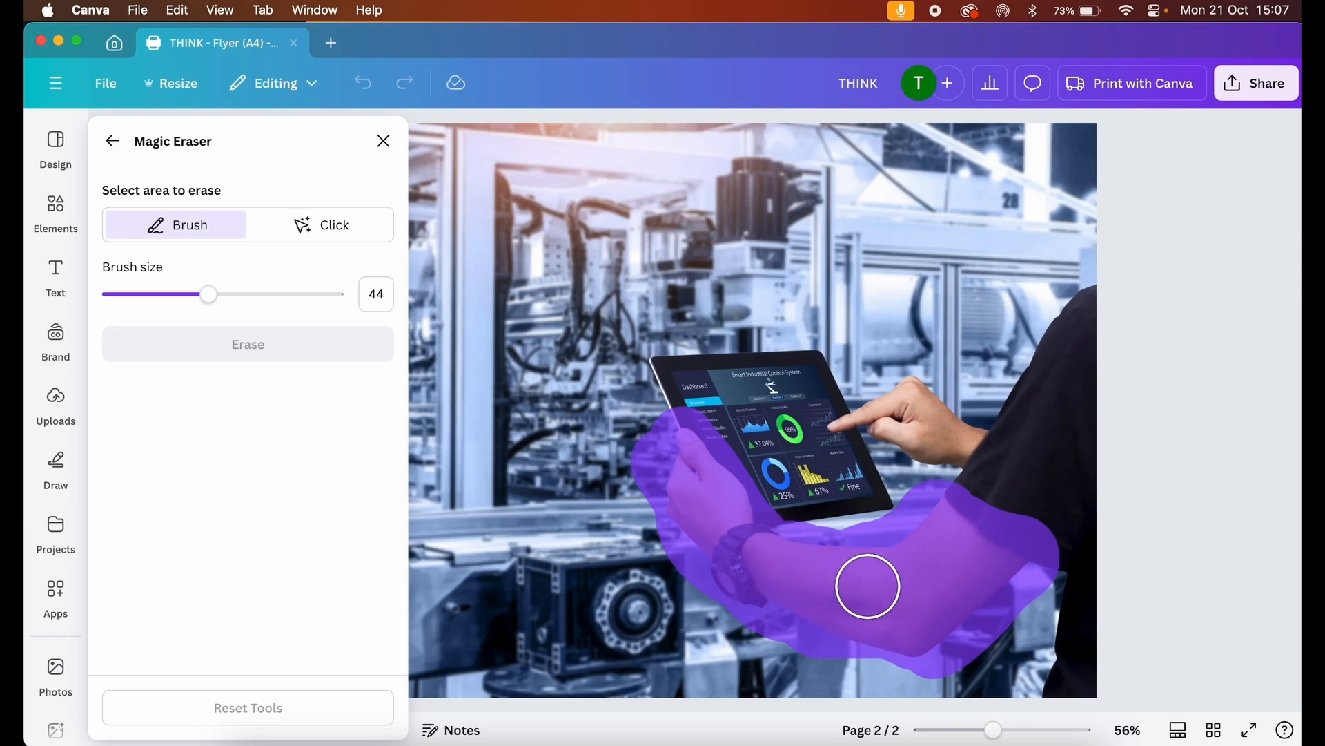
{"action": "left_click", "coordinate": [283, 345]}
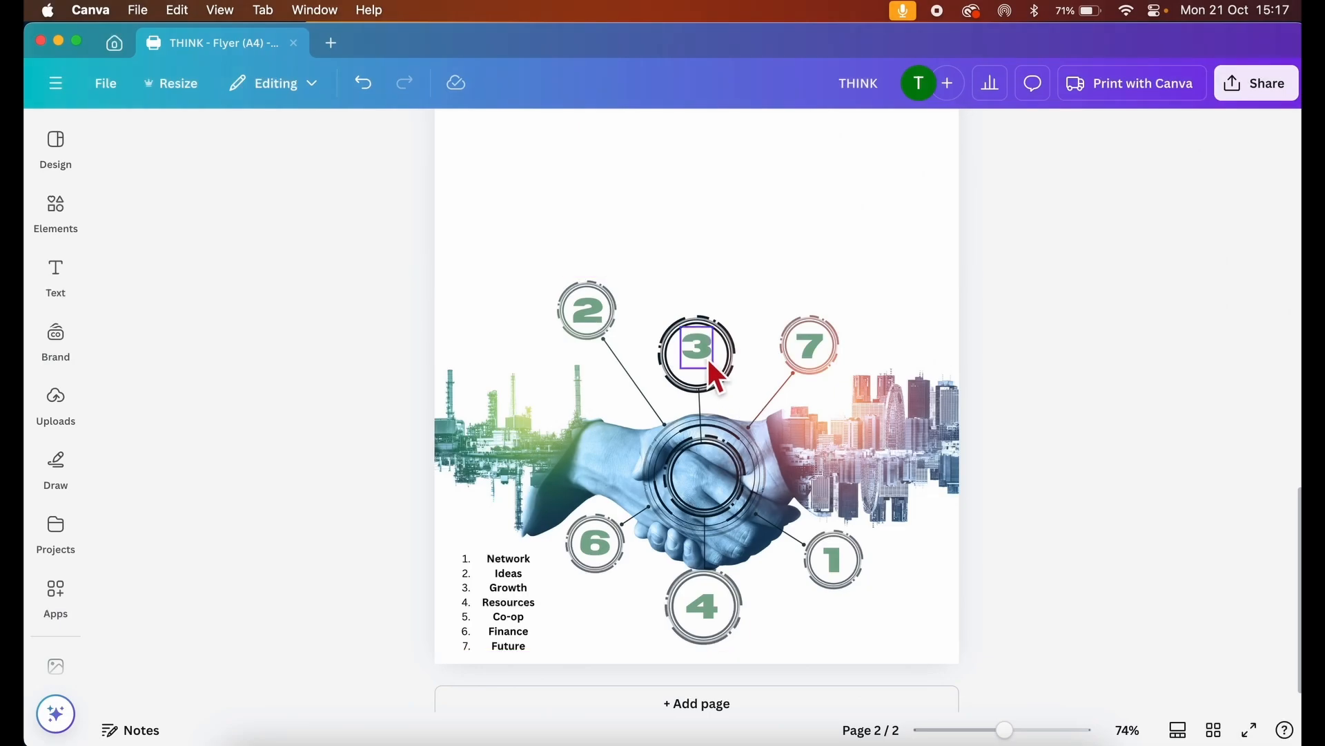
Move the number 3 slightly down so it sits centred in its ring above the handshake.
{"action": "mouse_move", "coordinate": [706, 366]}
{"action": "left_mouse_down"}
{"action": "mouse_move", "coordinate": [767, 253]}
{"action": "mouse_move", "coordinate": [710, 370]}
{"action": "left_mouse_up"}
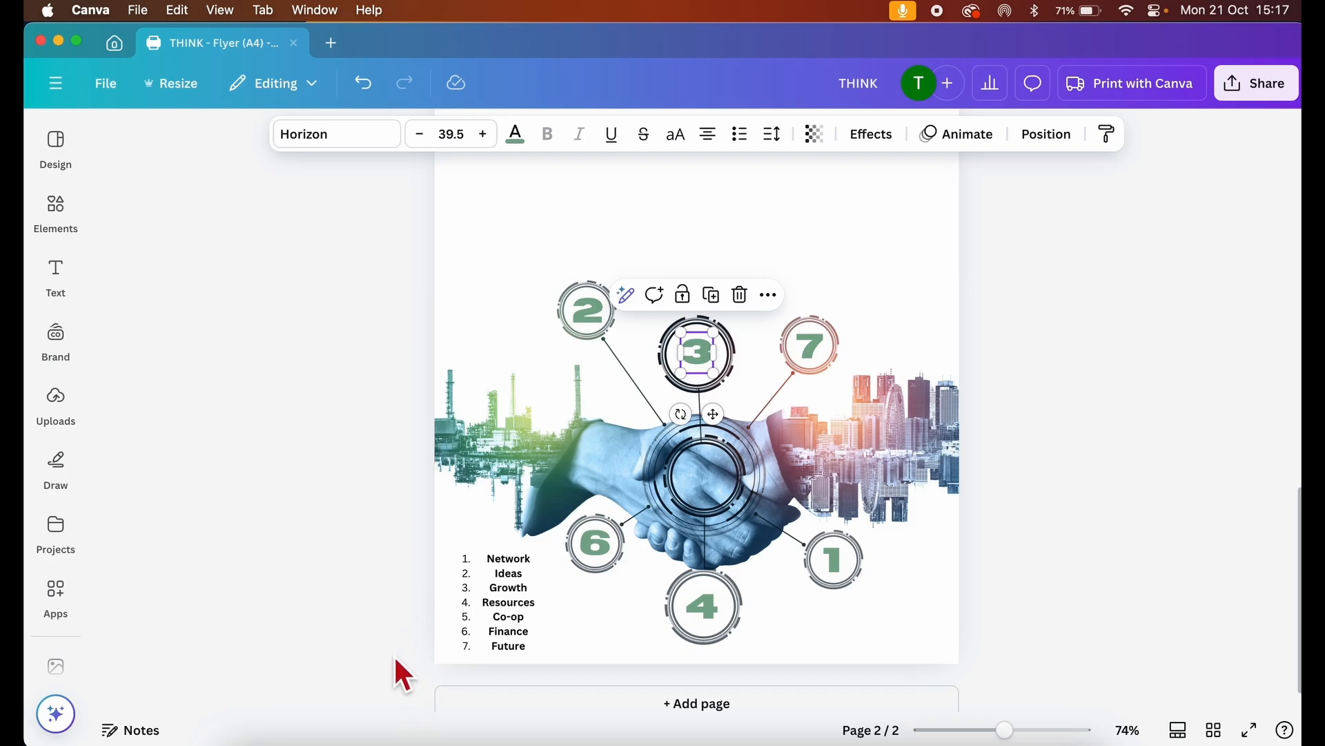
{"action": "left_click", "coordinate": [474, 229]}
Search the elements for charts and insert a donut chart on page 2.
{"action": "scroll", "coordinate": [473, 229], "scroll_direction": "up", "scroll_amount": 2}
{"action": "scroll", "coordinate": [474, 235], "scroll_direction": "up", "scroll_amount": 3}
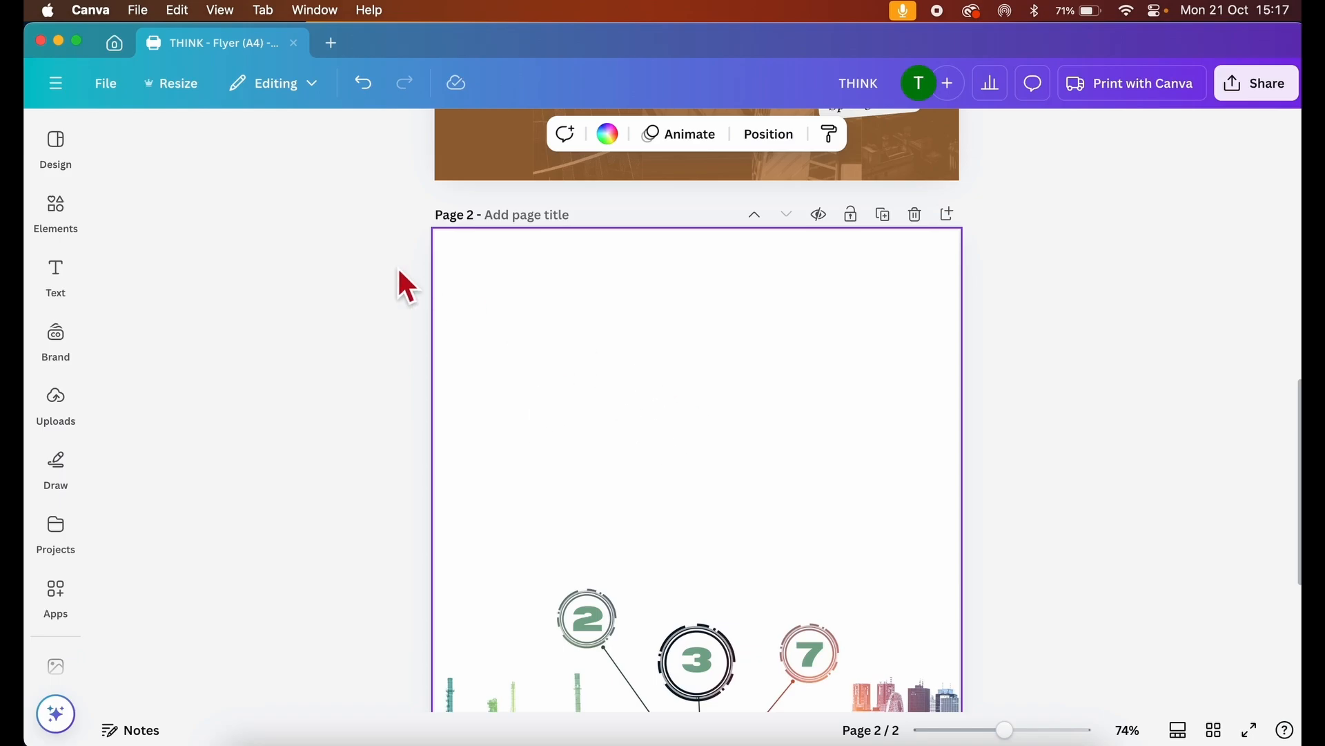
{"action": "left_click", "coordinate": [55, 207]}
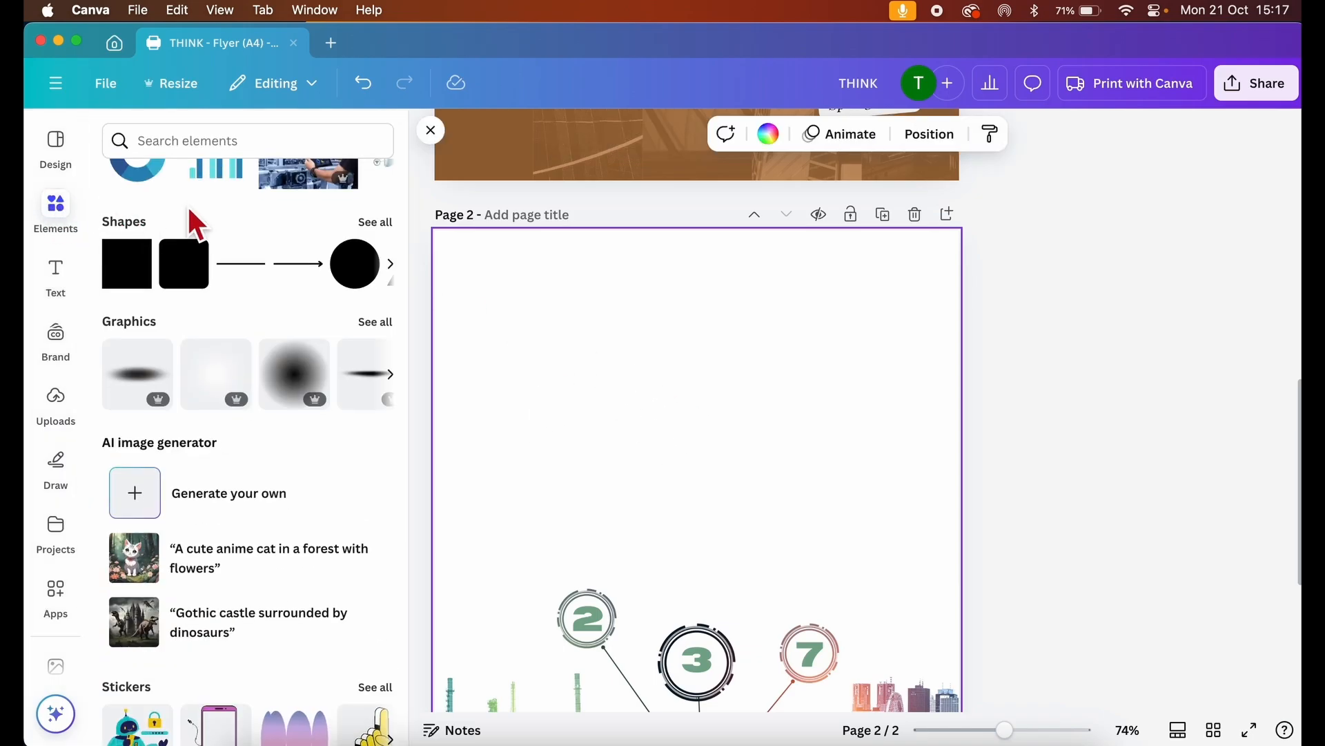
{"action": "left_click", "coordinate": [234, 141]}
{"action": "type", "text": "charts"}
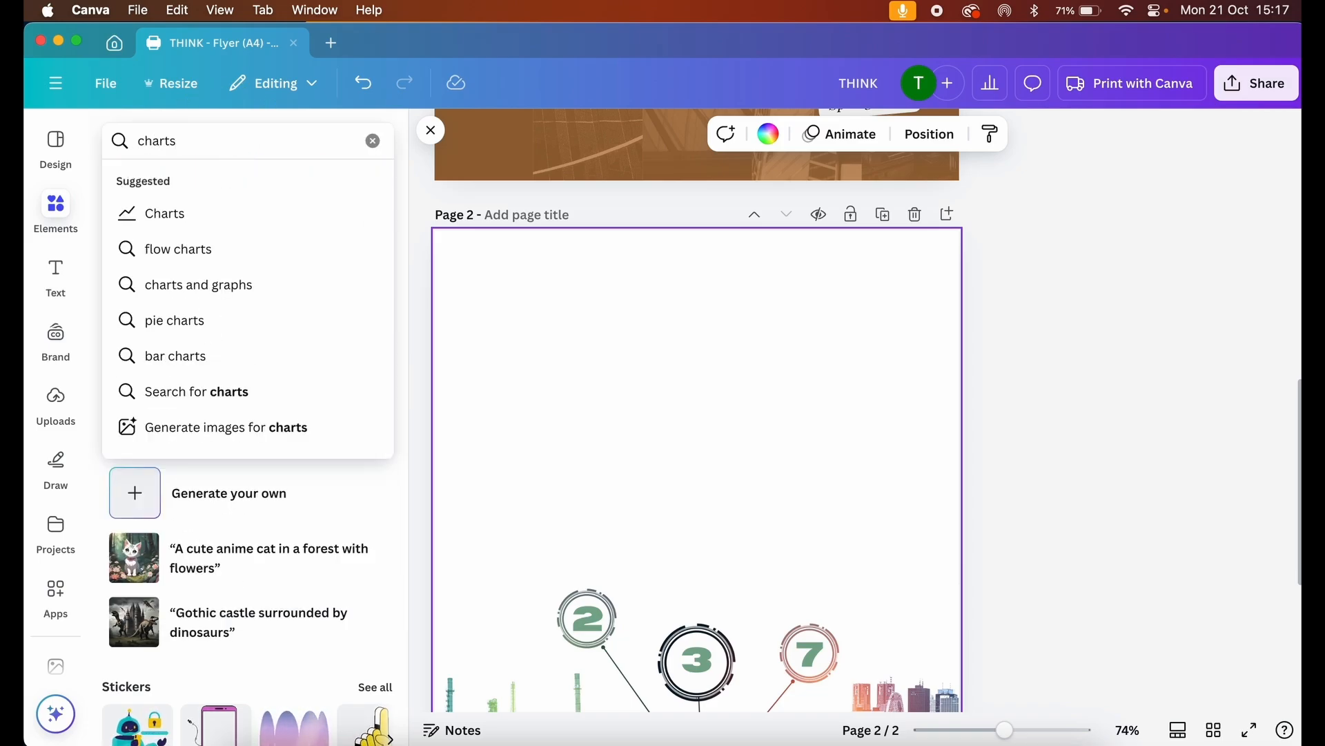
{"action": "left_click", "coordinate": [141, 219]}
{"action": "scroll", "coordinate": [232, 450], "scroll_direction": "down", "scroll_amount": 10}
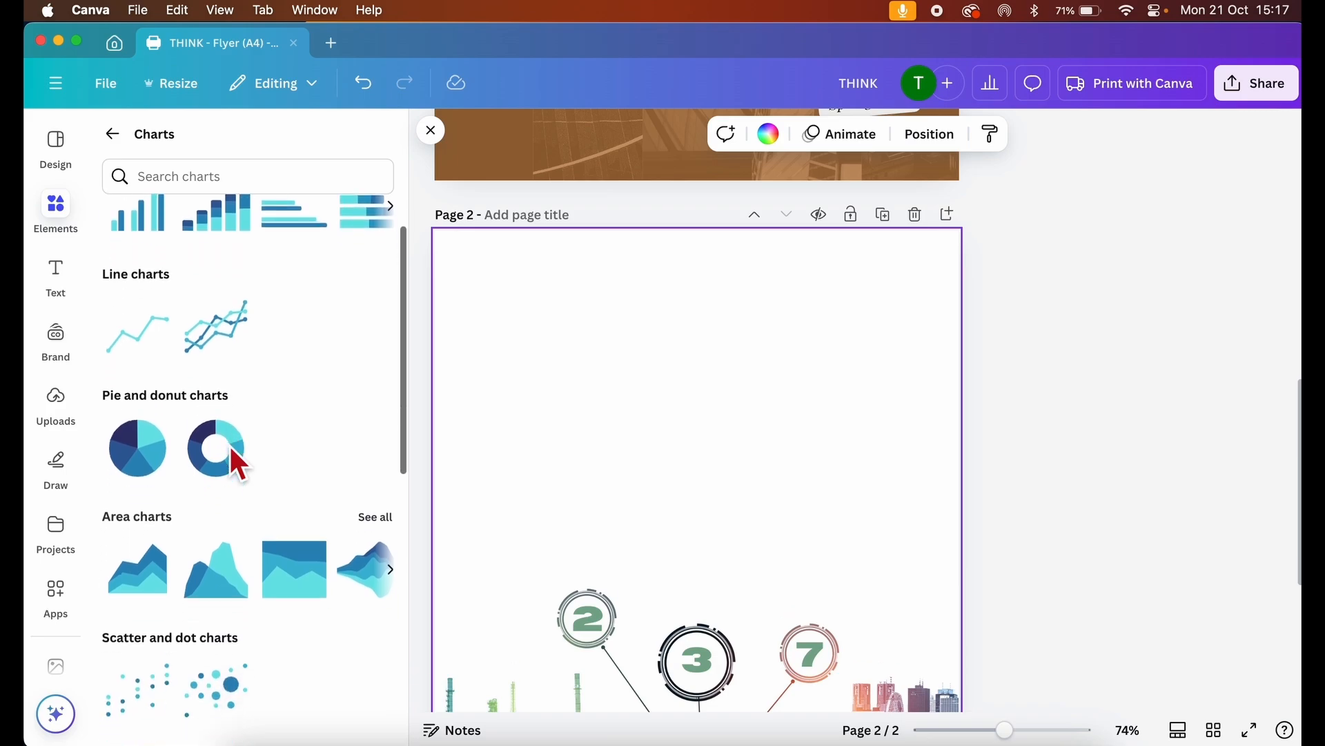
{"action": "scroll", "coordinate": [231, 452], "scroll_direction": "up", "scroll_amount": 5}
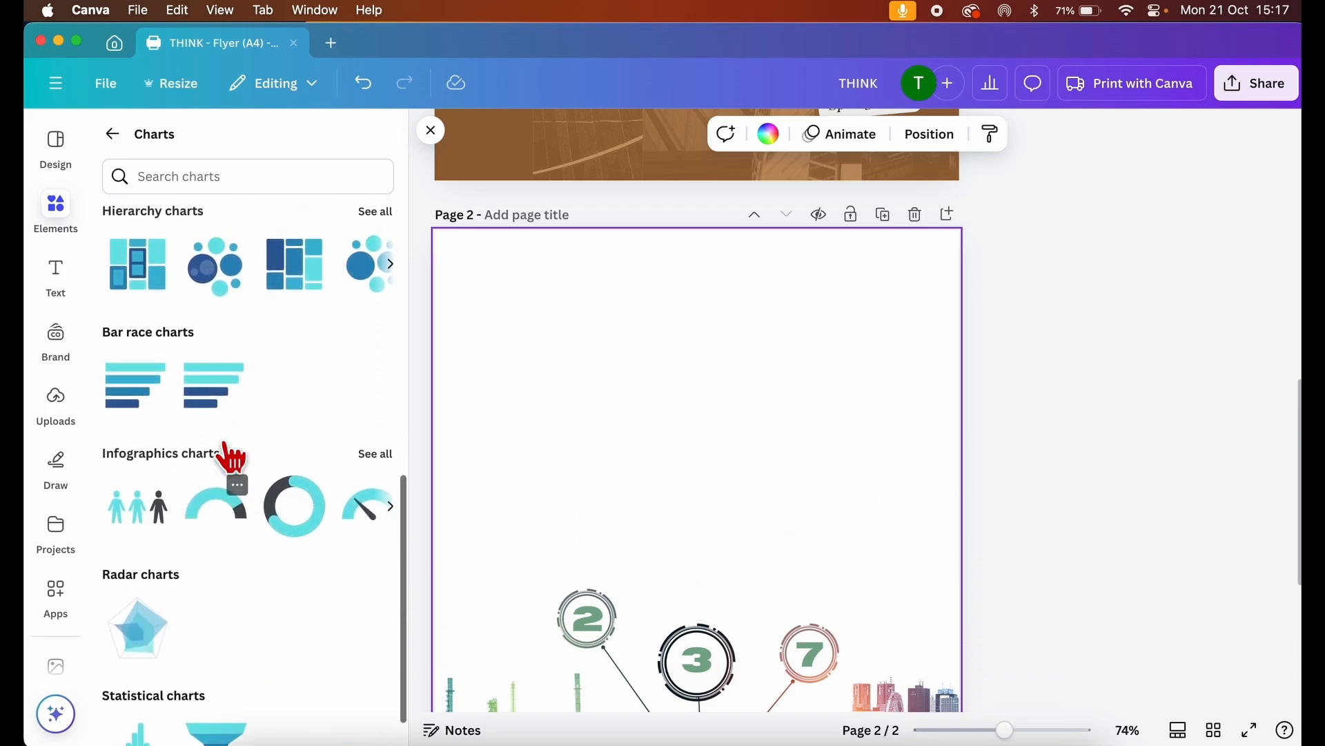
{"action": "scroll", "coordinate": [232, 461], "scroll_direction": "up", "scroll_amount": 5}
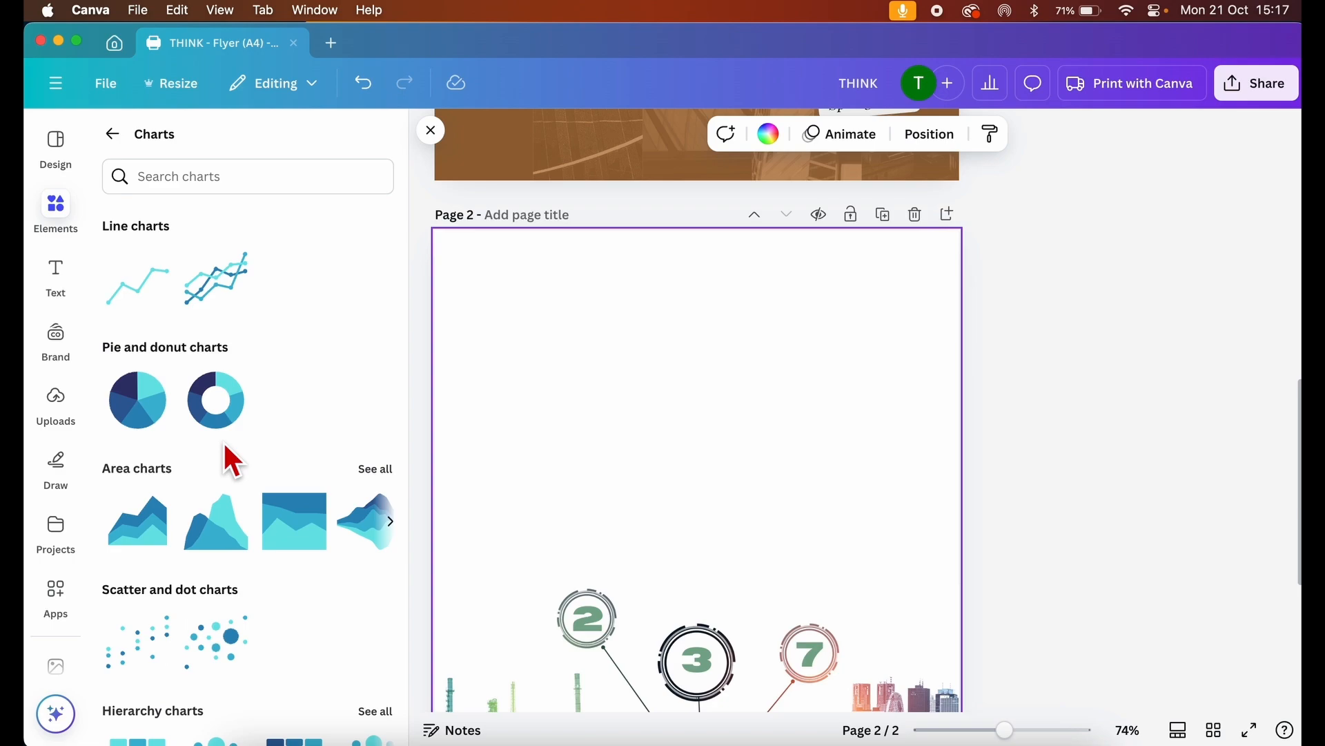
{"action": "scroll", "coordinate": [229, 452], "scroll_direction": "up", "scroll_amount": 1}
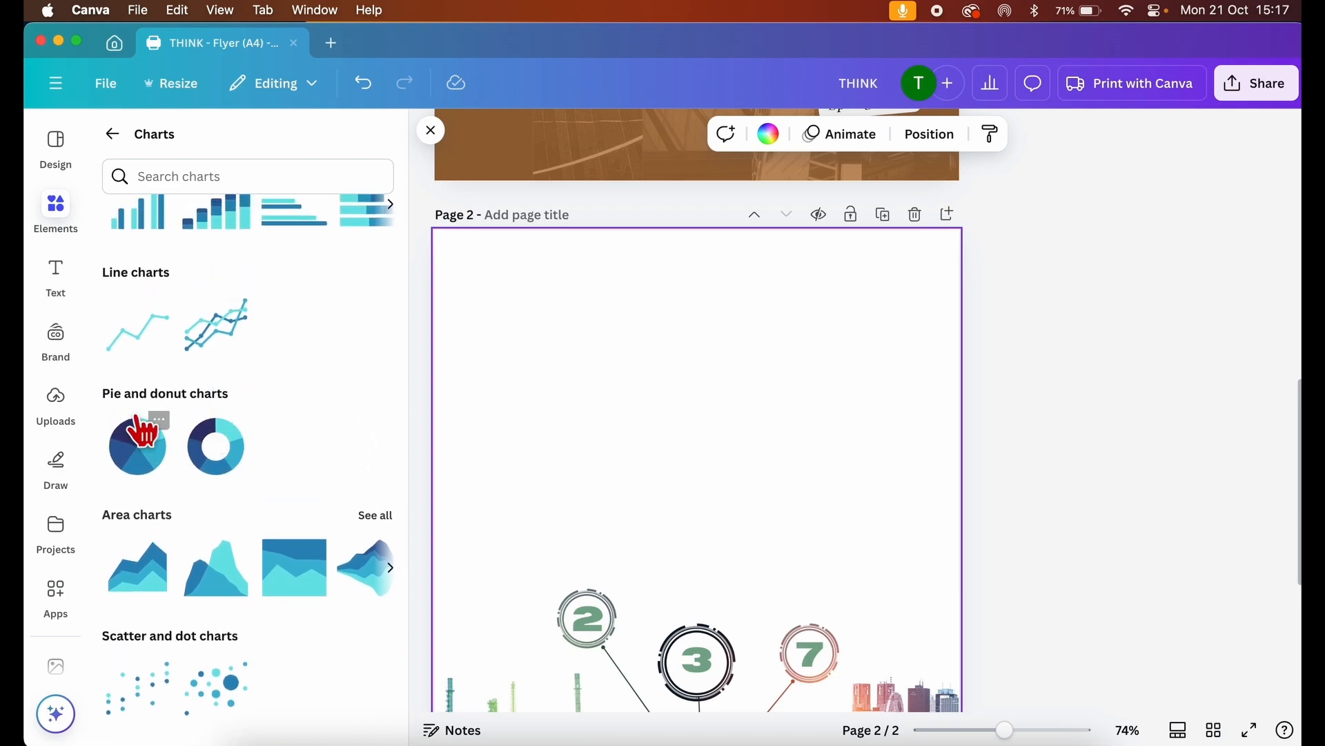
{"action": "left_click", "coordinate": [202, 452]}
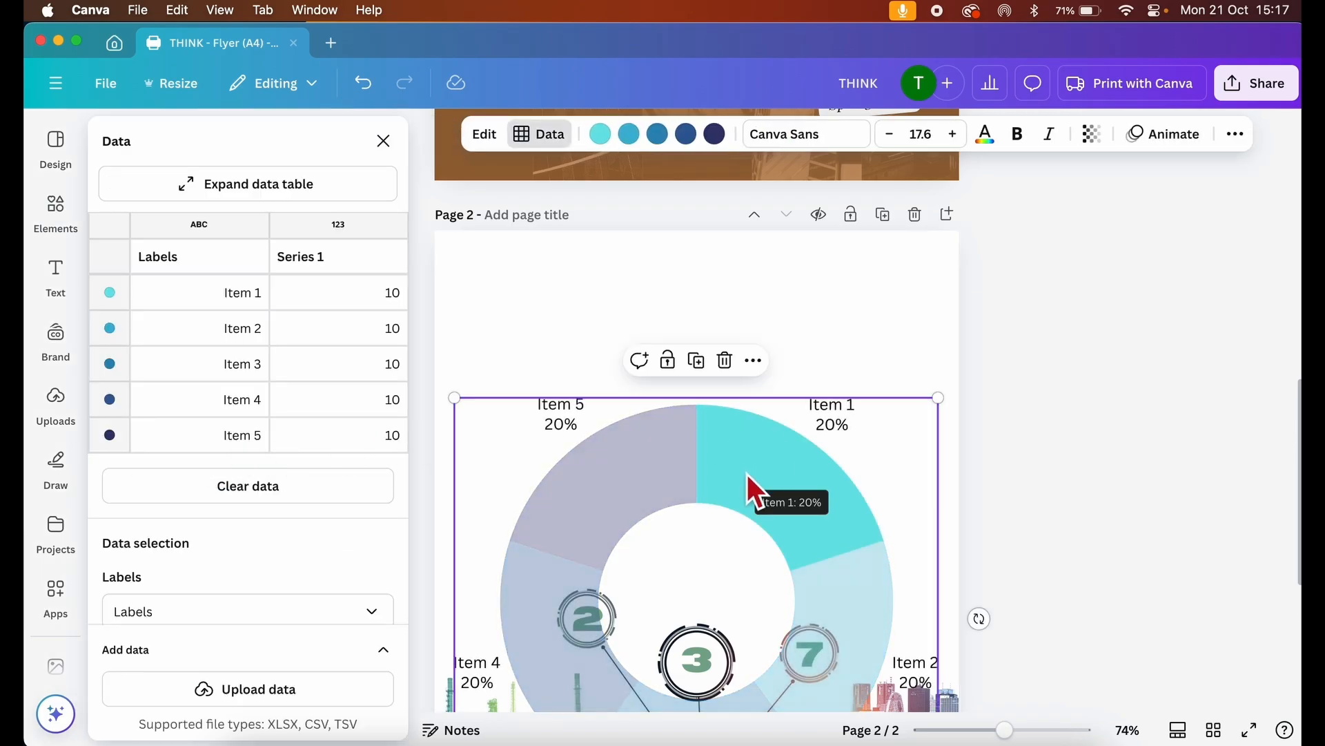
Shrink the donut chart to less than half the page width and place it in the upper-left area of page 2.
{"action": "left_click_drag", "start_coordinate": [754, 487], "coordinate": [756, 395]}
{"action": "left_click_drag", "start_coordinate": [953, 317], "coordinate": [664, 563]}
{"action": "left_click_drag", "start_coordinate": [609, 627], "coordinate": [638, 355]}
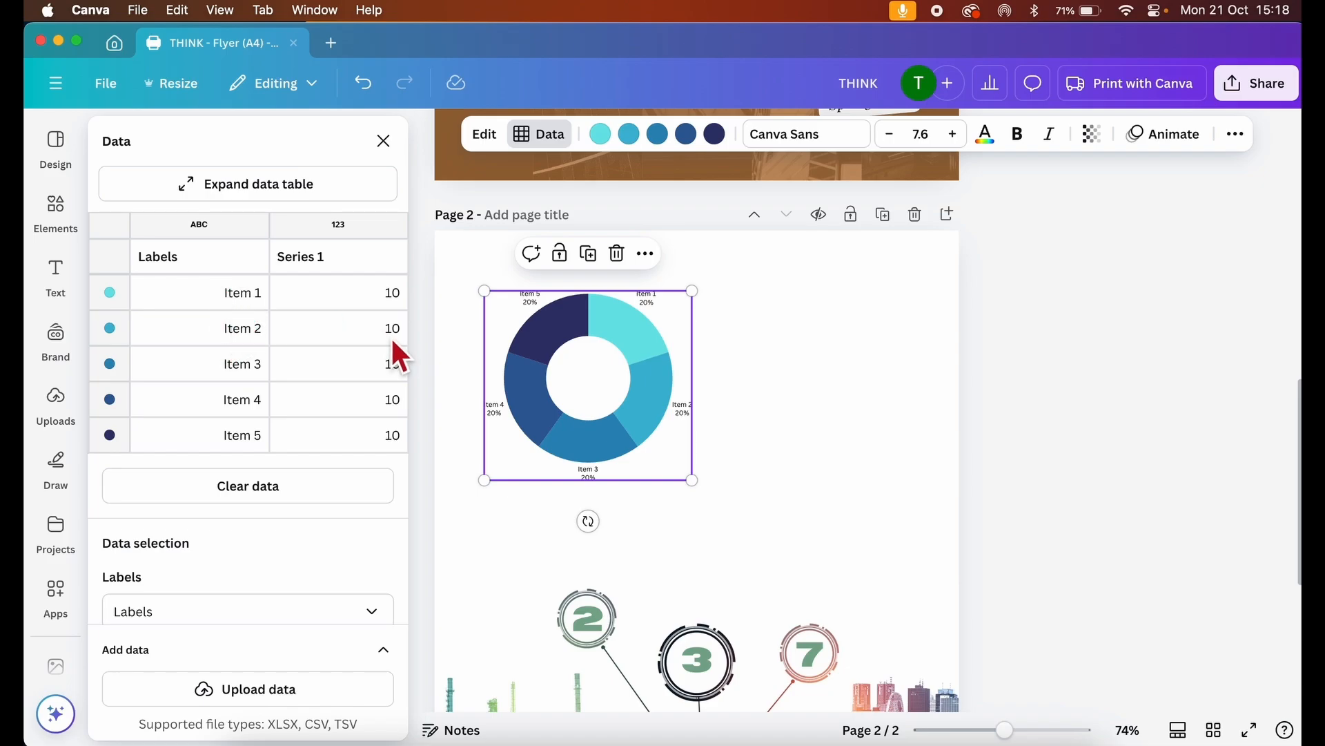
Replace the first label in the donut chart's data table, Item 1, with Network.
{"action": "scroll", "coordinate": [452, 486], "scroll_direction": "down", "scroll_amount": 5}
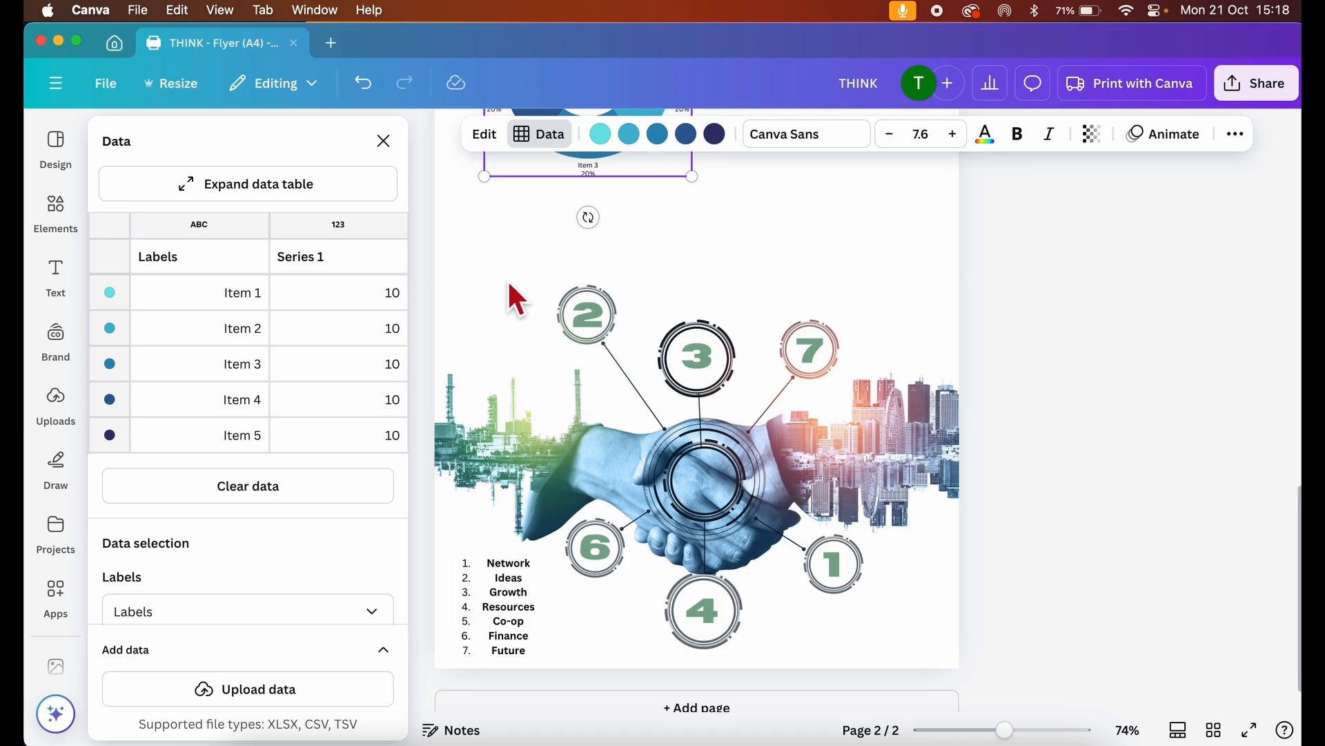
{"action": "scroll", "coordinate": [504, 269], "scroll_direction": "up", "scroll_amount": 4}
{"action": "scroll", "coordinate": [504, 271], "scroll_direction": "up", "scroll_amount": 1}
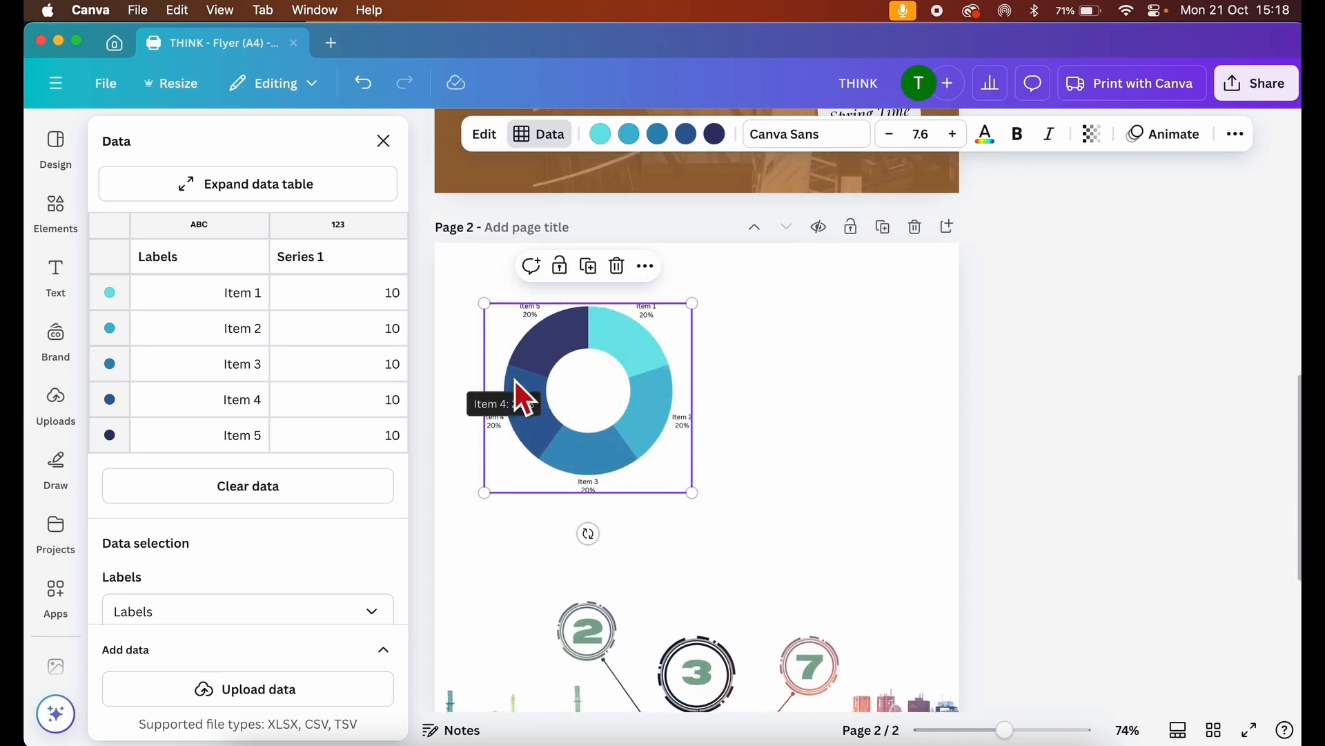
{"action": "left_click", "coordinate": [234, 298]}
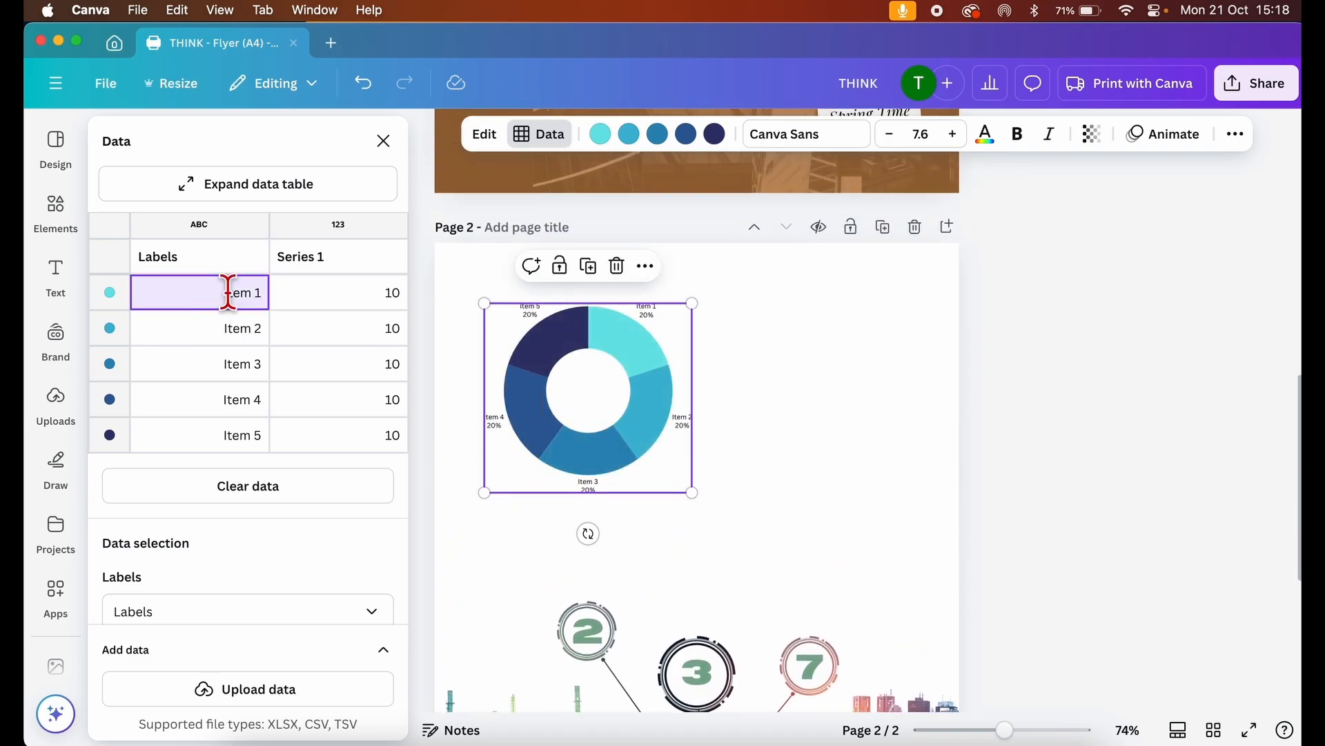
{"action": "type", "text": "Network"}
{"action": "left_click", "coordinate": [237, 334]}
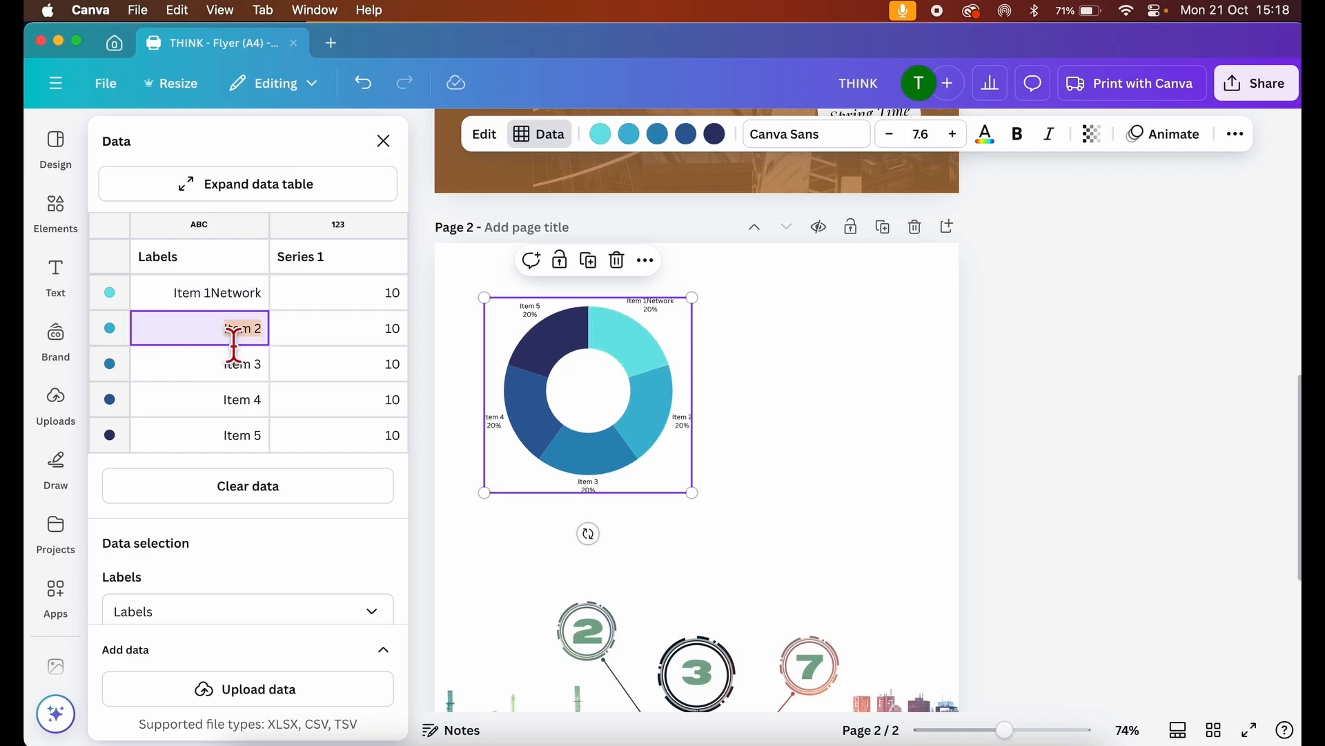
{"action": "left_click", "coordinate": [213, 294]}
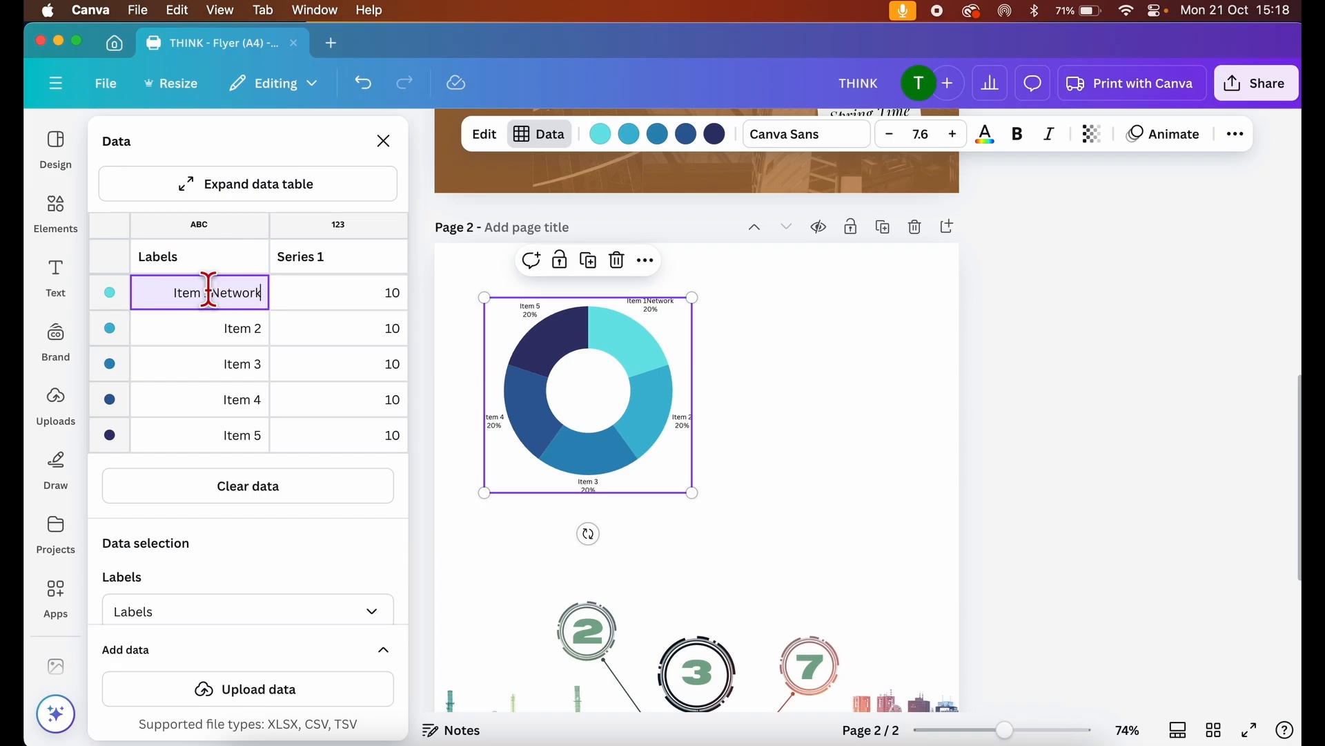
{"action": "key", "text": "BackSpace"}
{"action": "key", "text": "BackSpace"}
{"action": "key", "text": "BackSpace"}
{"action": "key", "text": "BackSpace"}
{"action": "key", "text": "BackSpace"}
{"action": "key", "text": "BackSpace"}
{"action": "key", "text": "BackSpace"}
{"action": "key", "text": "BackSpace"}
{"action": "key", "text": "BackSpace"}
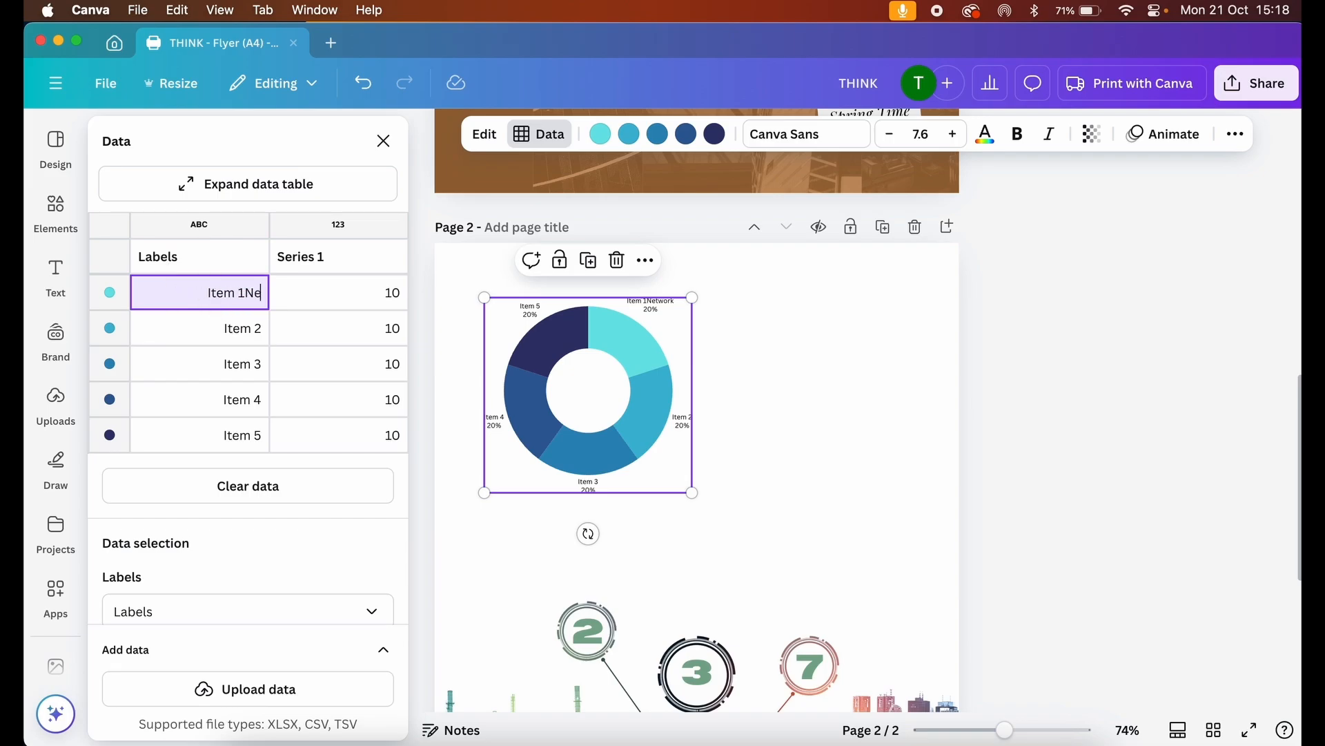
{"action": "key", "text": "BackSpace"}
{"action": "key", "text": "BackSpace"}
{"action": "key", "text": "BackSpace"}
{"action": "type", "text": "Network"}
Rename the donut chart's second and third labels to Ideas and Growth.
{"action": "left_click", "coordinate": [209, 328]}
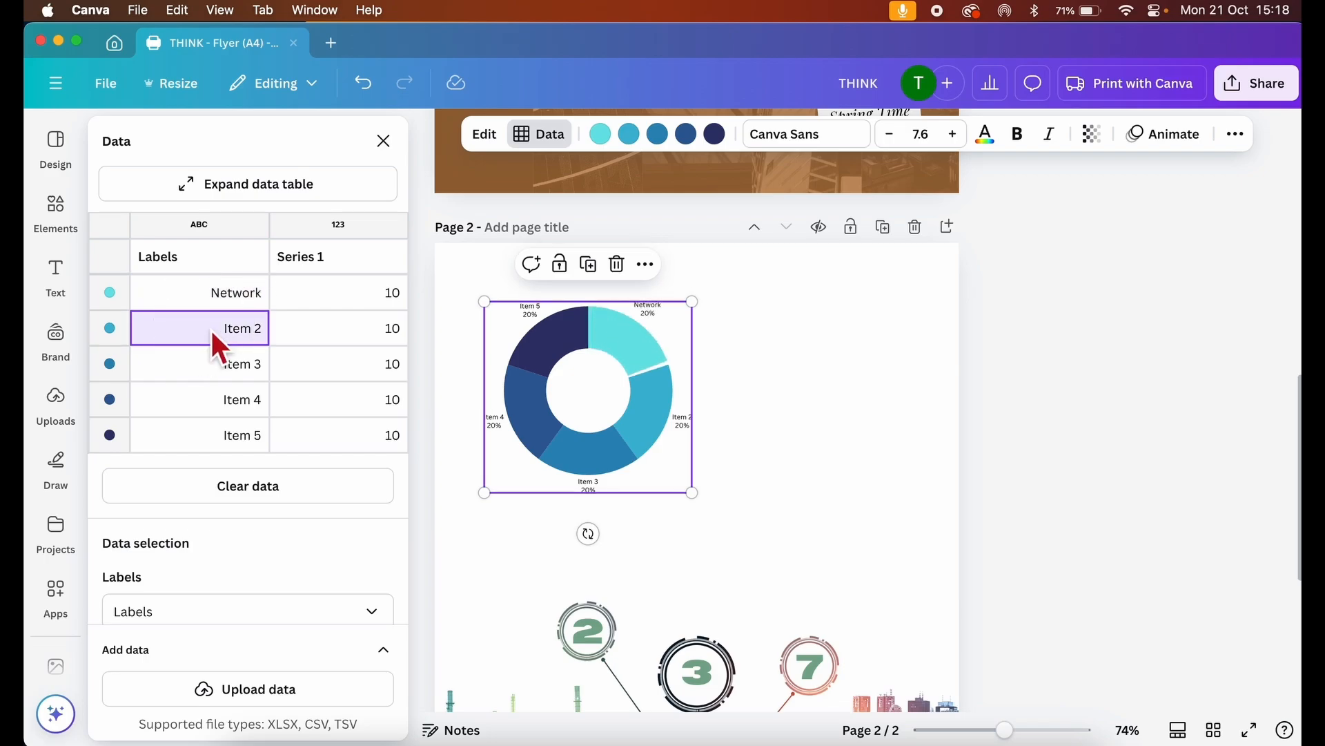
{"action": "left_click", "coordinate": [232, 331]}
{"action": "key", "text": "BackSpace"}
{"action": "type", "text": "Ideas"}
{"action": "left_click", "coordinate": [251, 363]}
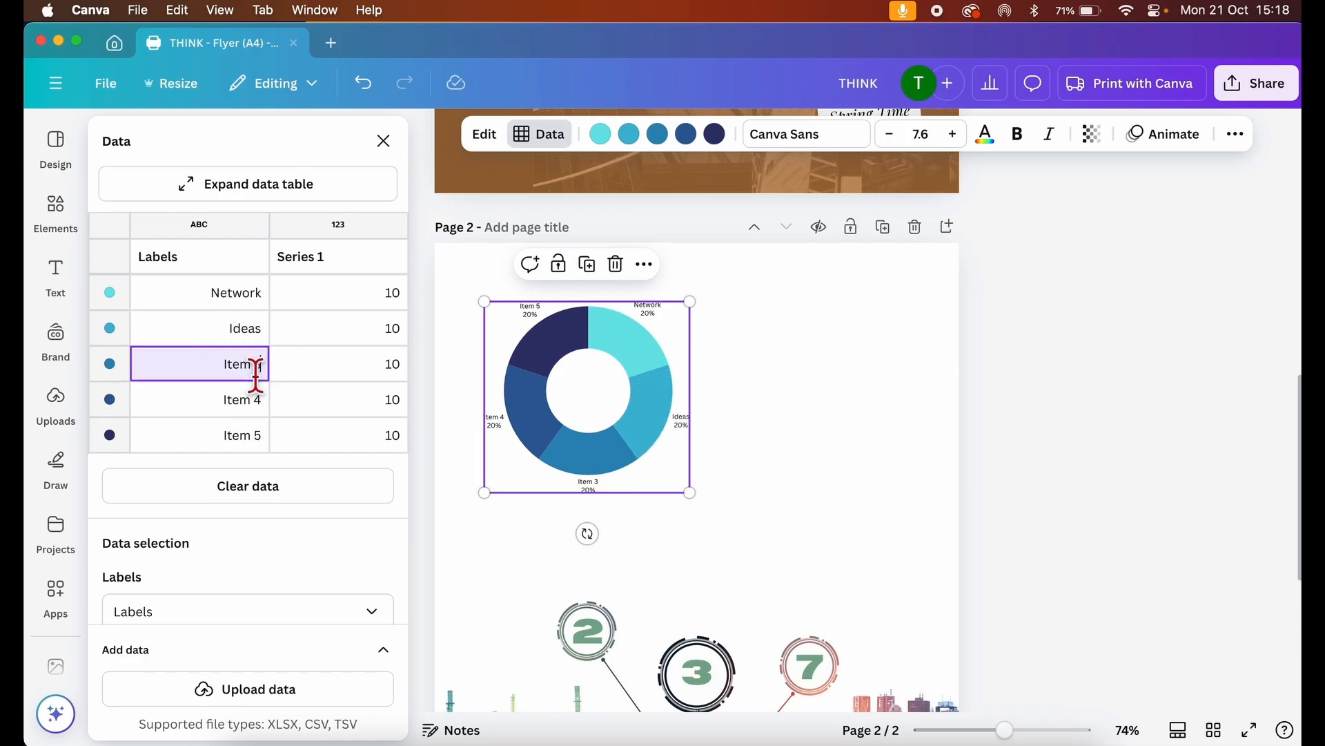
{"action": "left_click", "coordinate": [203, 373]}
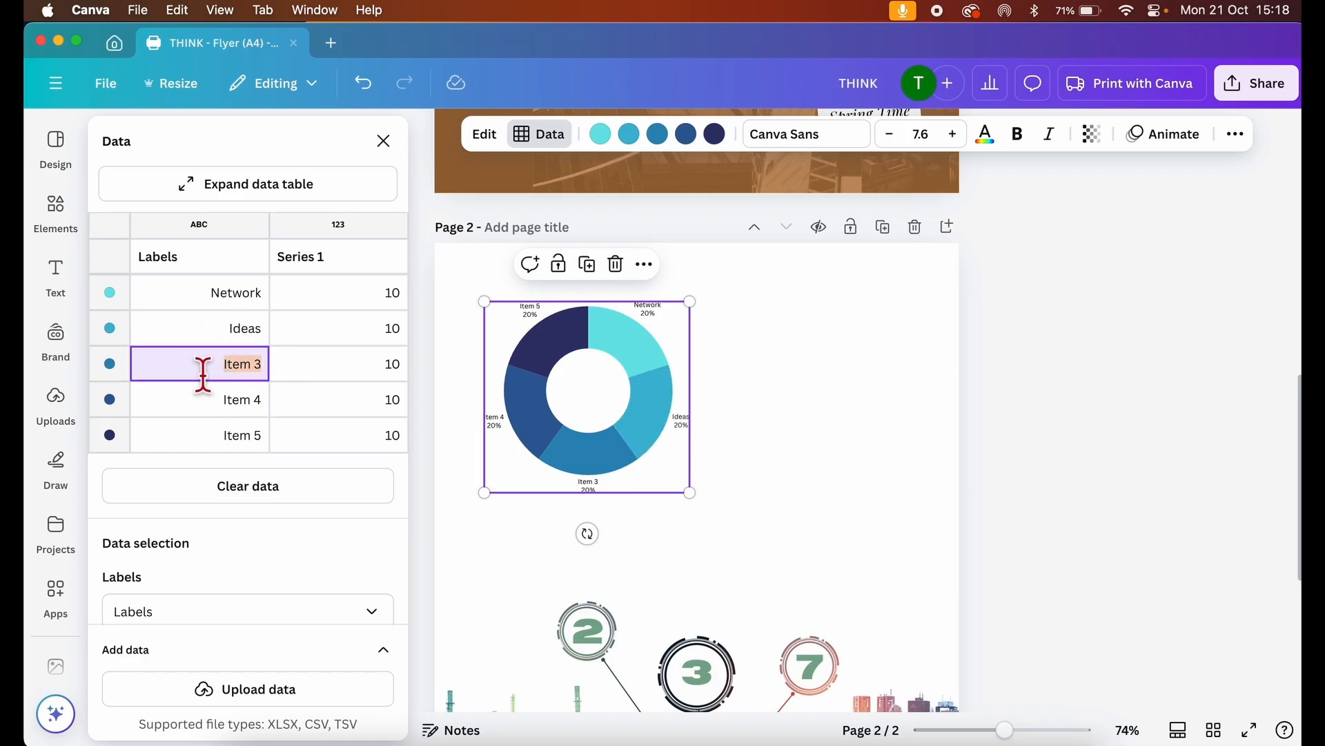
{"action": "type", "text": "Growth"}
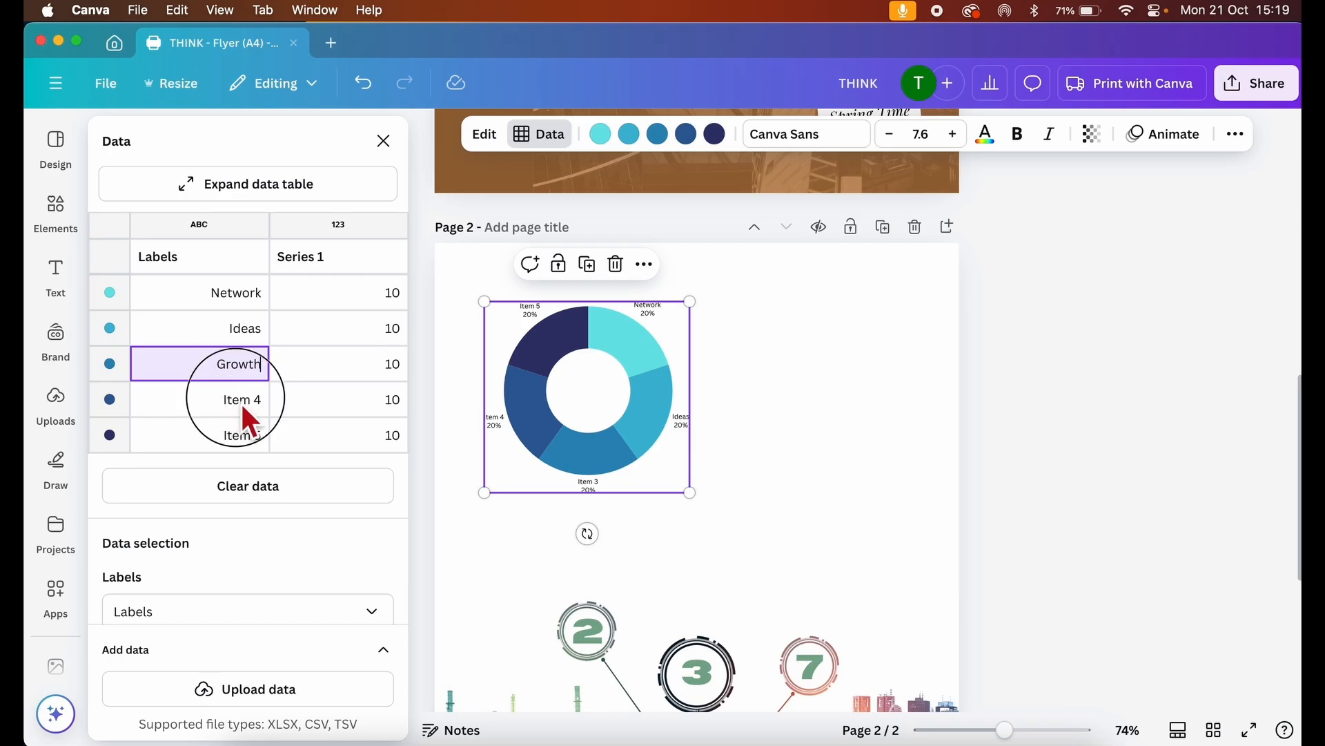
{"action": "left_click", "coordinate": [243, 408]}
Set the Series 1 value of the Network row to 23.
{"action": "left_click", "coordinate": [397, 301]}
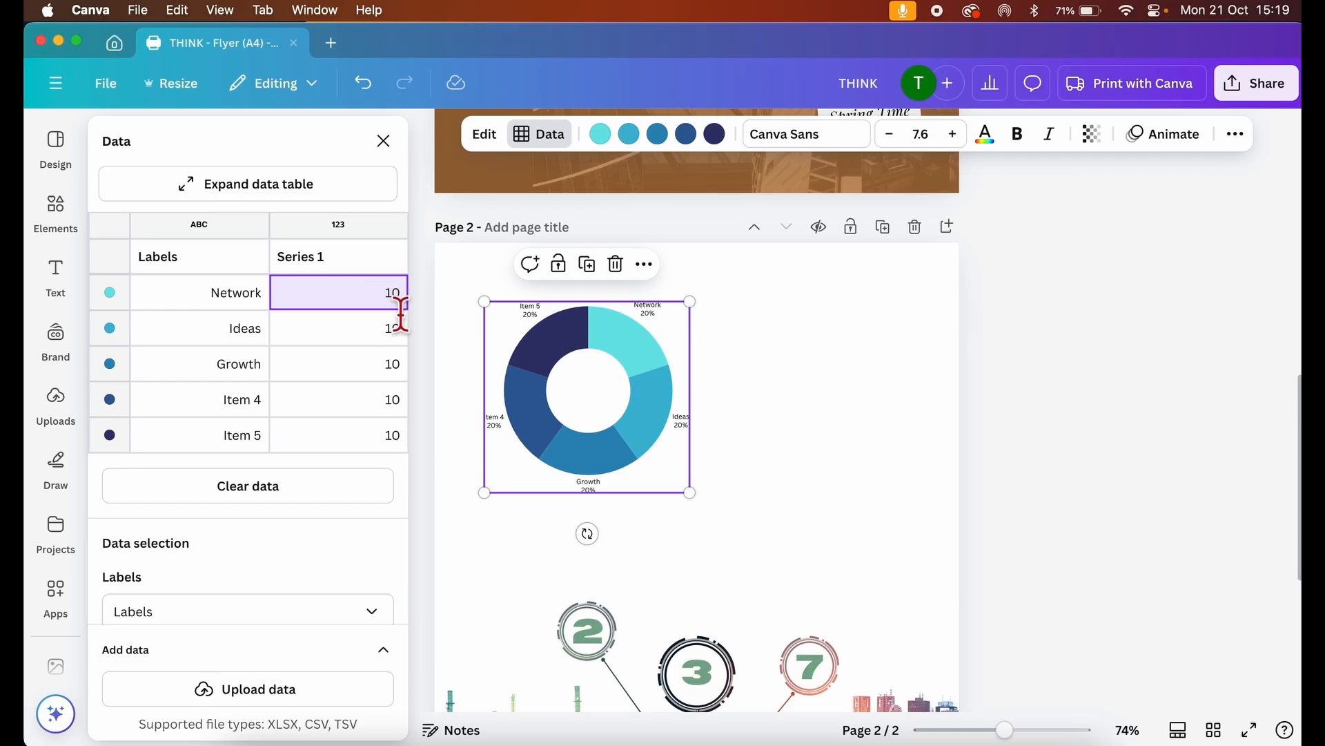
{"action": "type", "text": "25"}
{"action": "left_click", "coordinate": [397, 329]}
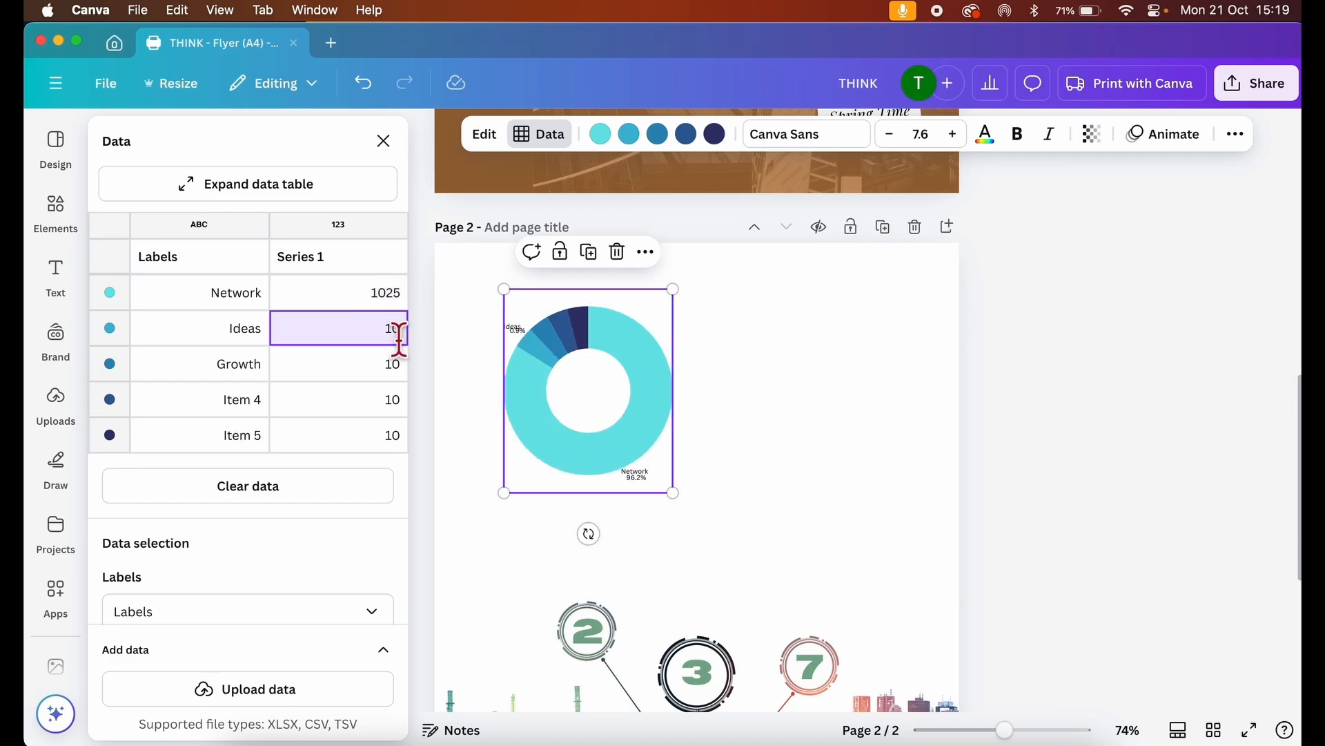
{"action": "left_click", "coordinate": [386, 291]}
{"action": "left_click", "coordinate": [372, 293]}
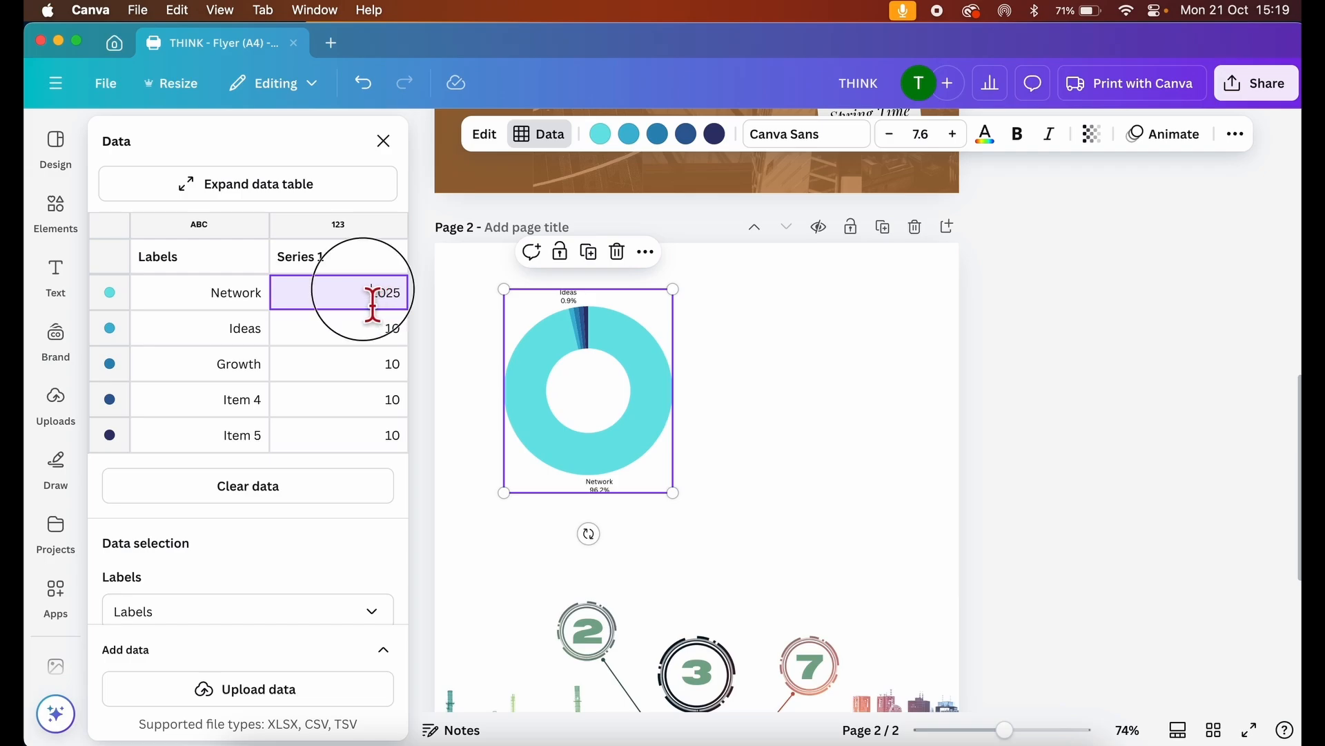
{"action": "key", "text": "BackSpace"}
{"action": "key", "text": "BackSpace"}
{"action": "key", "text": "BackSpace"}
{"action": "key", "text": "BackSpace"}
{"action": "type", "text": "23"}
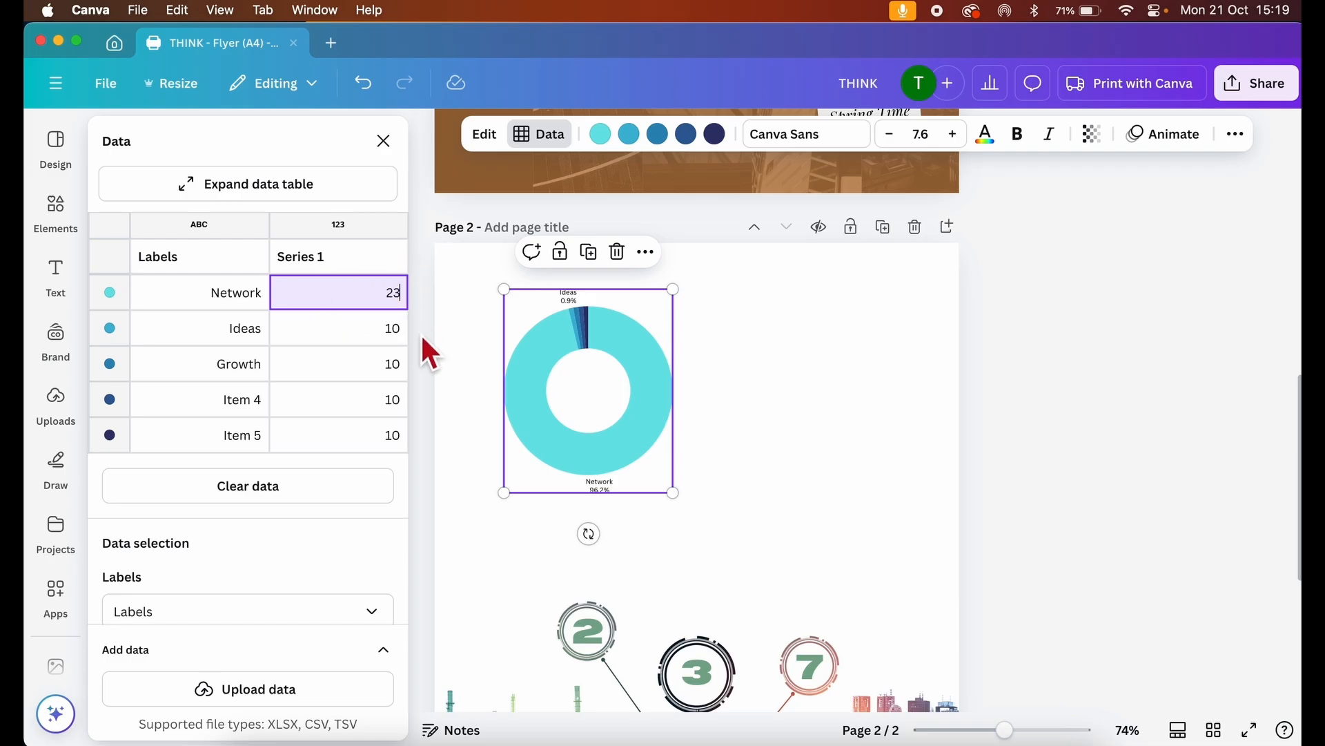
Set the Series 1 values to 78 for Ideas and 130 for Growth.
{"action": "left_click", "coordinate": [388, 330]}
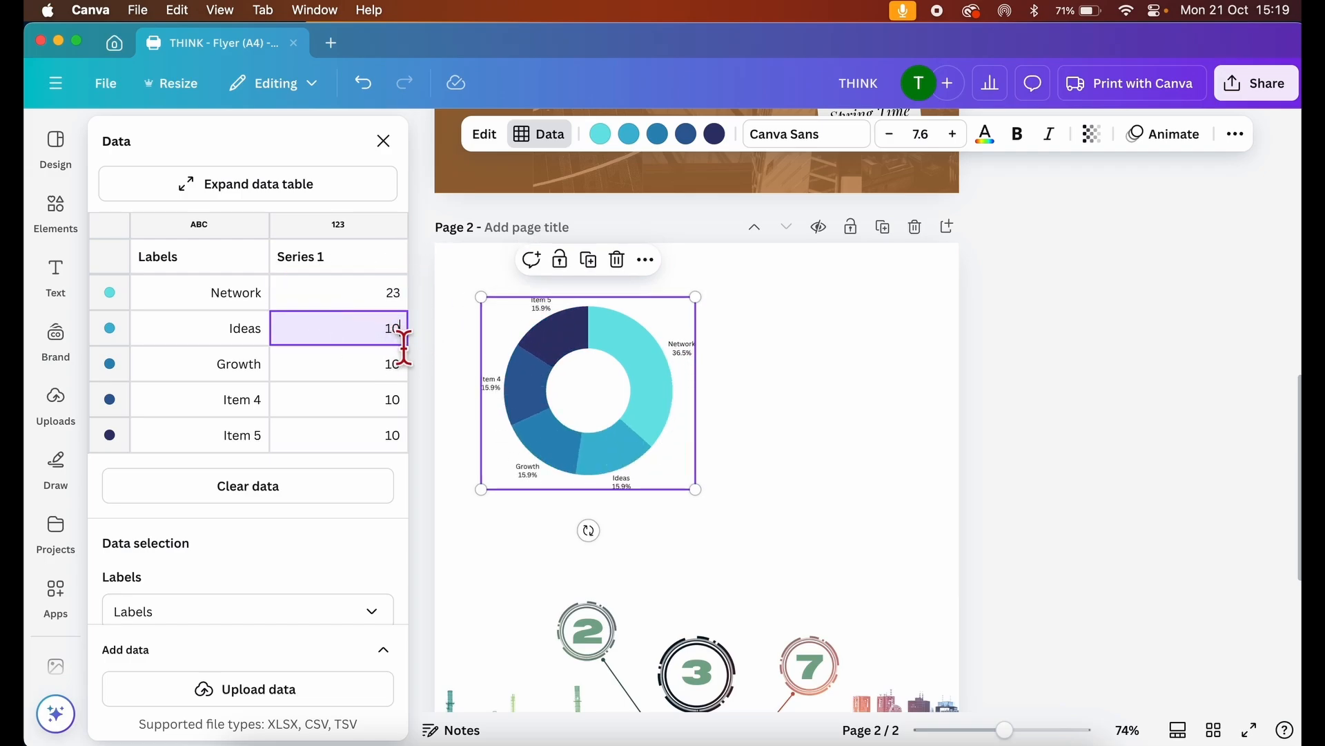
{"action": "double_click", "coordinate": [386, 333]}
{"action": "type", "text": "78"}
{"action": "left_click", "coordinate": [395, 365]}
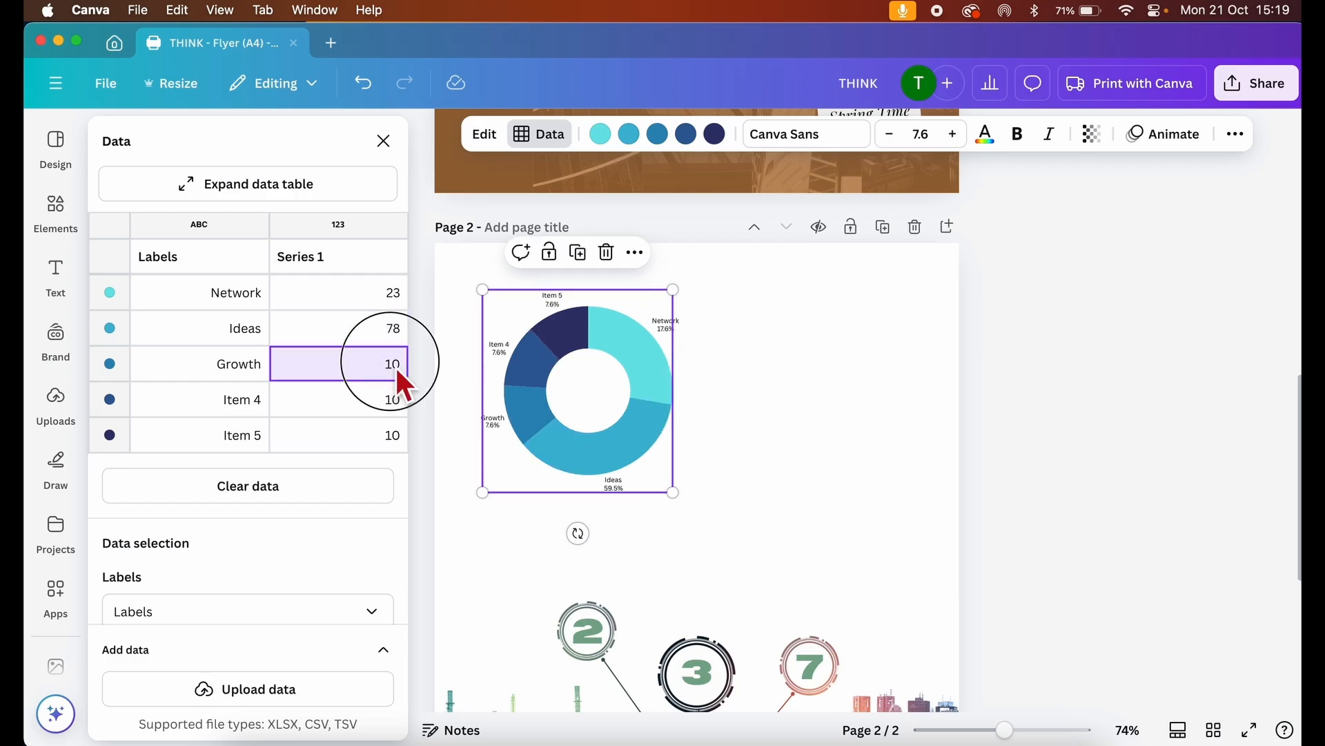
{"action": "double_click", "coordinate": [395, 365]}
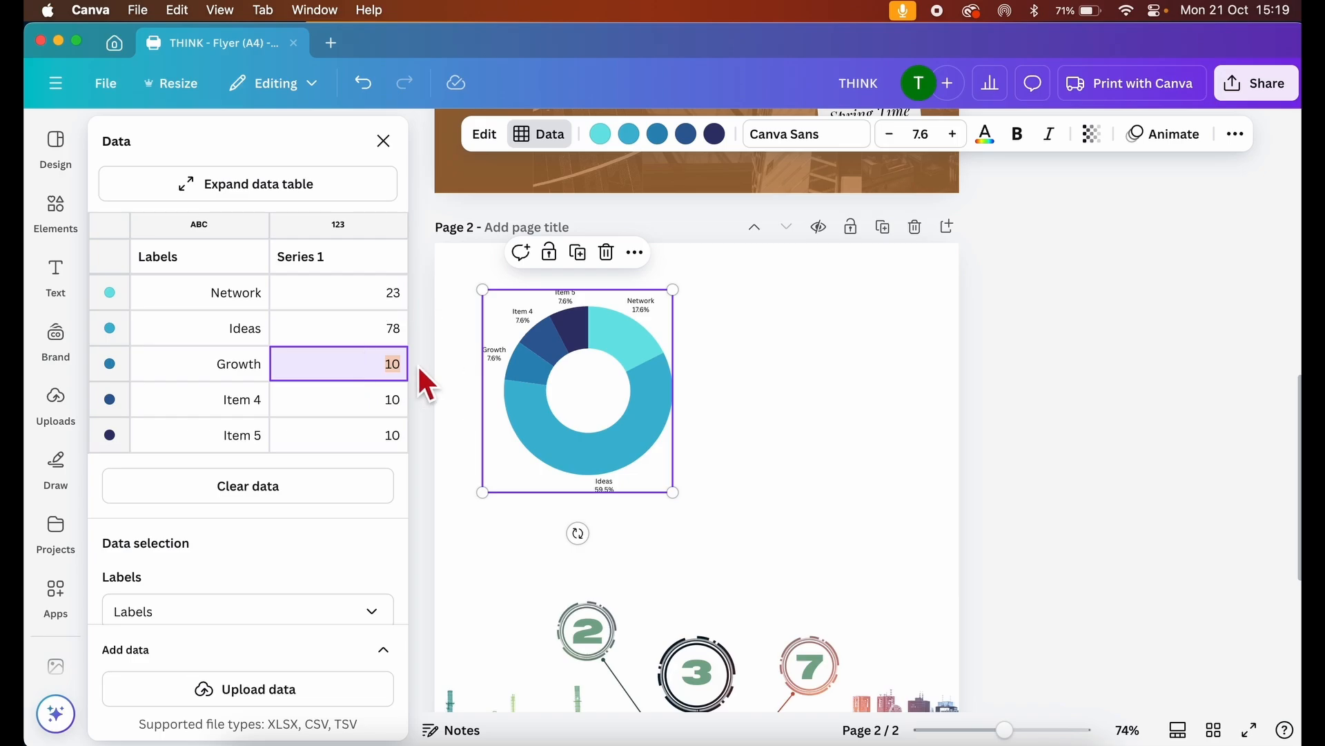
{"action": "type", "text": "130"}
{"action": "left_click", "coordinate": [383, 333]}
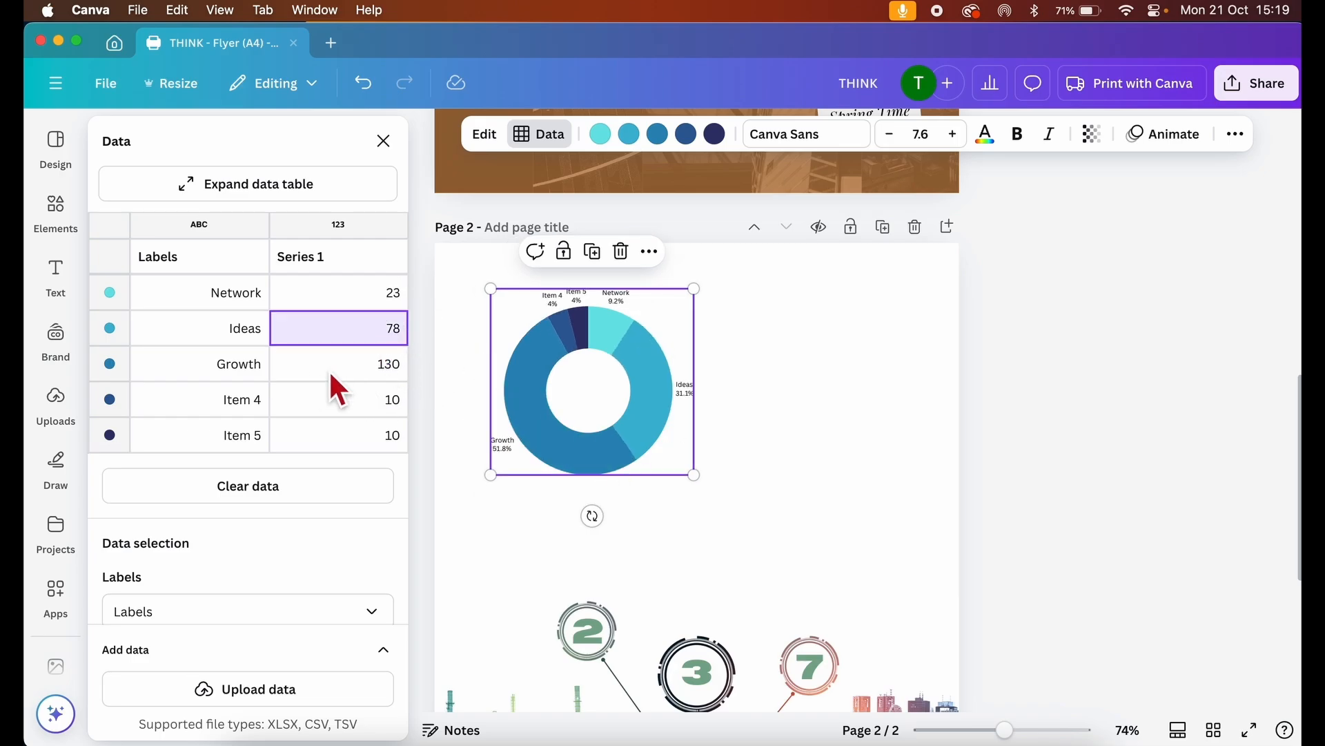
Clear the labels and values of the Item 4 and Item 5 rows in the chart data.
{"action": "left_click", "coordinate": [387, 400]}
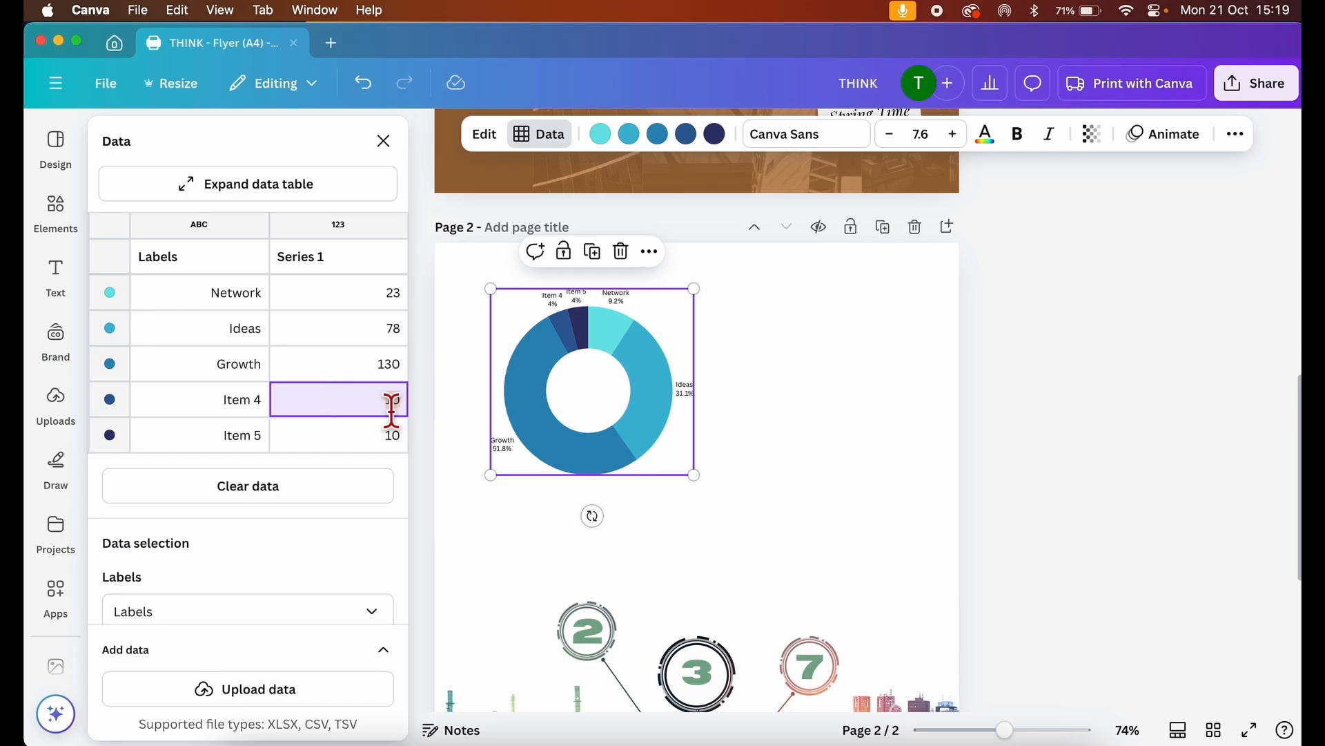
{"action": "key", "text": "BackSpace"}
{"action": "left_click", "coordinate": [255, 409]}
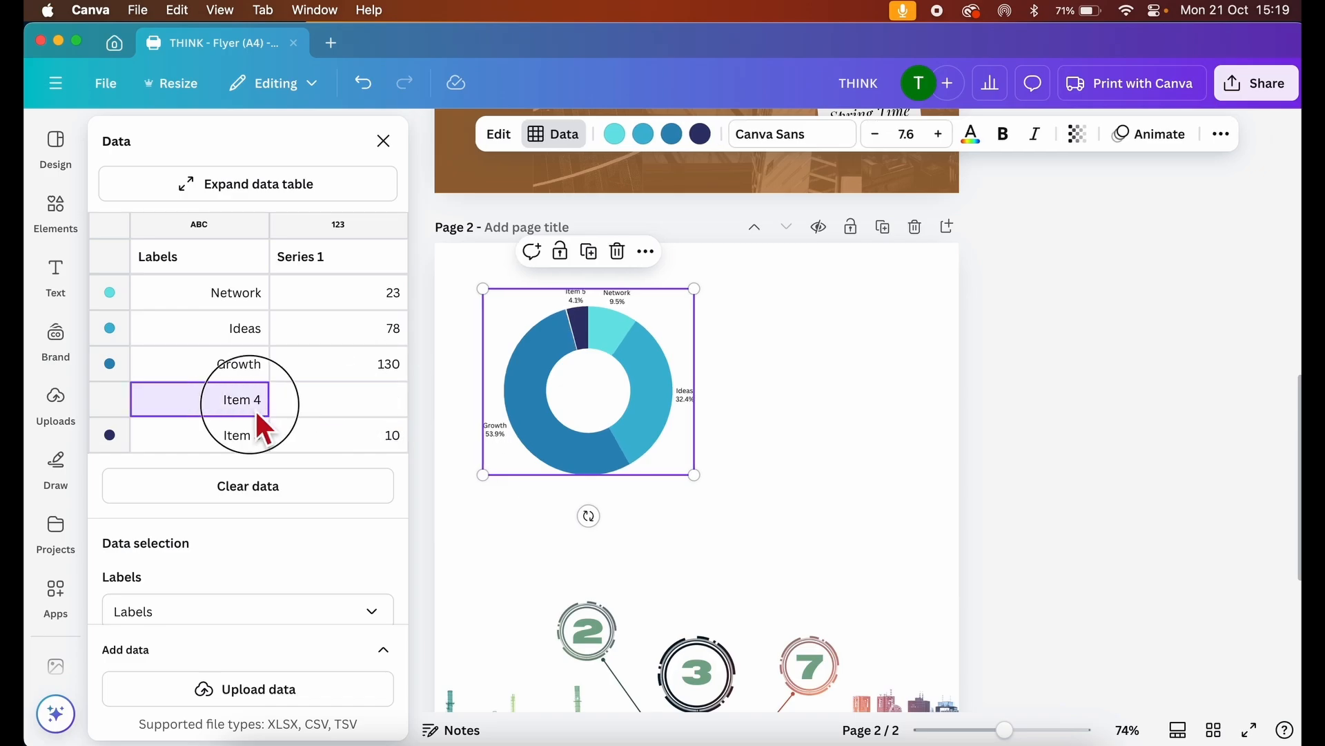
{"action": "key", "text": "BackSpace"}
{"action": "key", "text": "Return"}
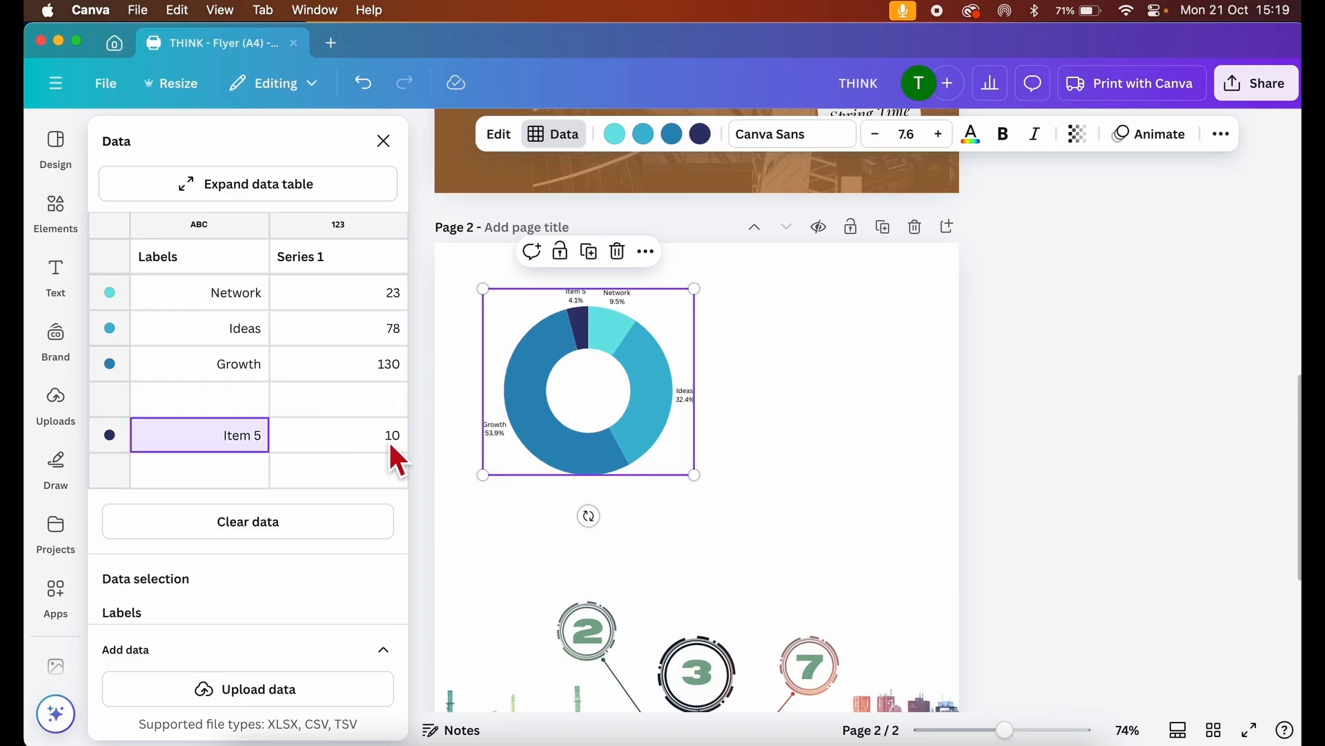
{"action": "left_click", "coordinate": [383, 435]}
{"action": "key", "text": "BackSpace"}
{"action": "key", "text": "BackSpace"}
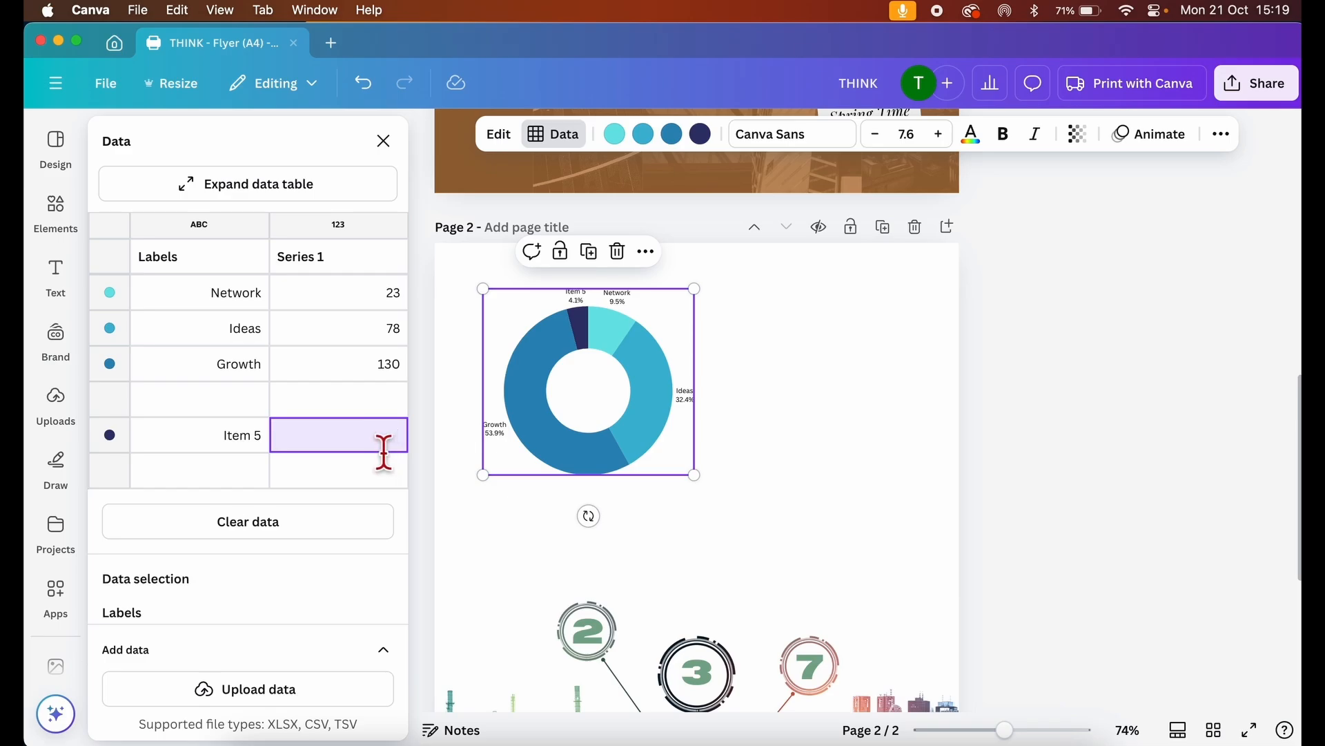
{"action": "left_click", "coordinate": [252, 434]}
{"action": "key", "text": "BackSpace"}
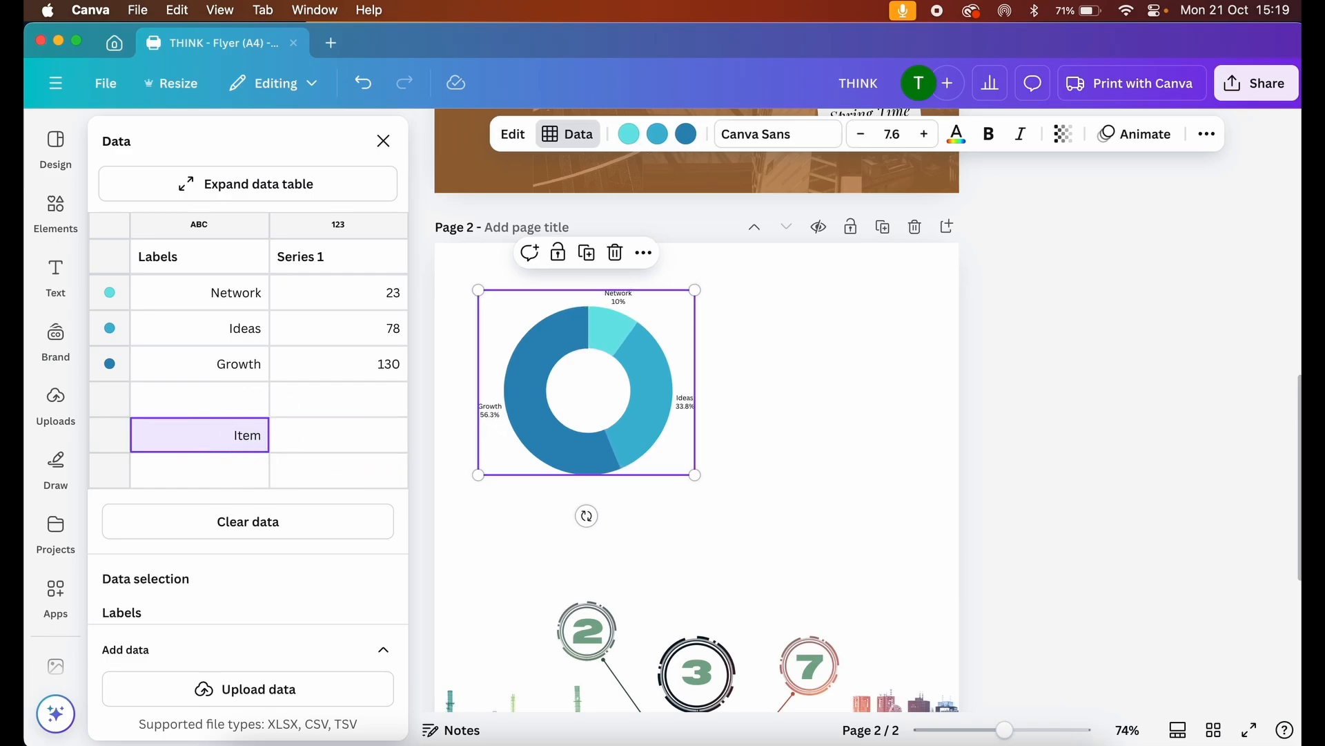
{"action": "left_click", "coordinate": [334, 404]}
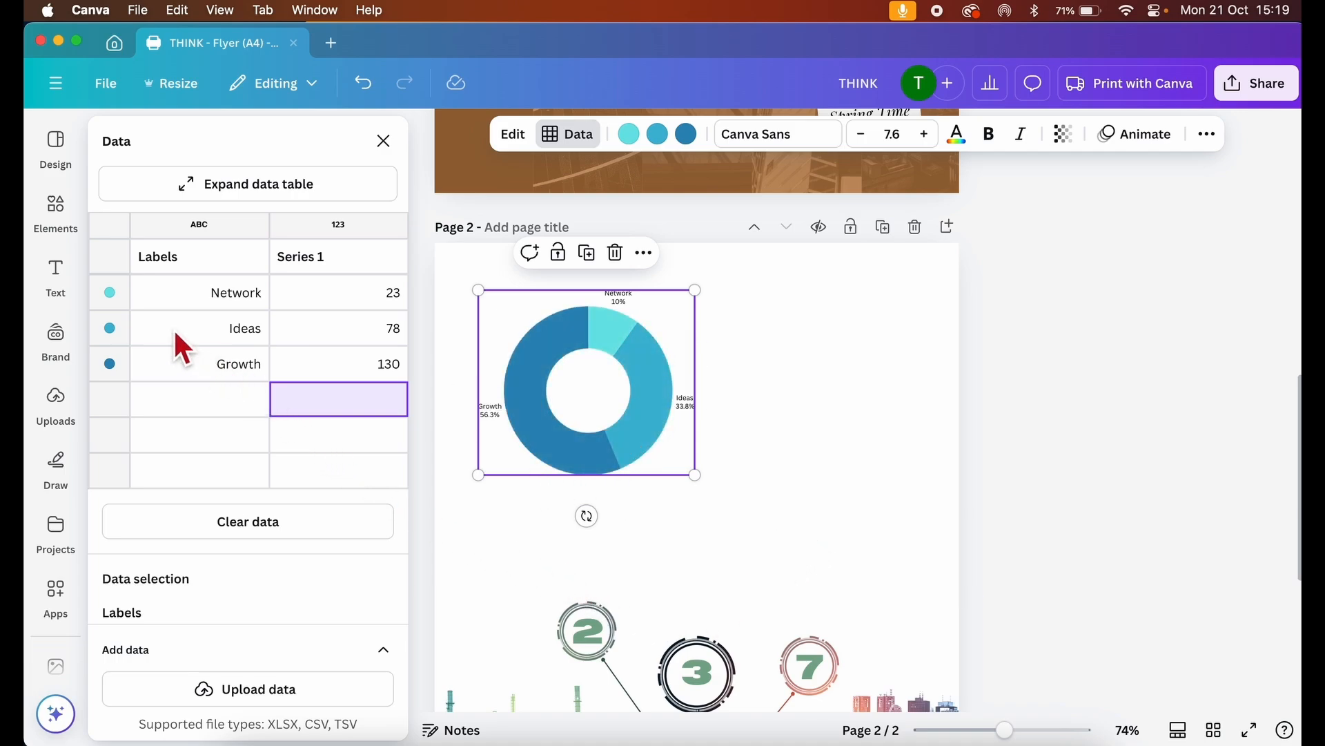
Recolour the Network segment of the donut chart with the green from the document colours.
{"action": "left_click", "coordinate": [111, 295]}
{"action": "left_click", "coordinate": [107, 293]}
{"action": "left_click", "coordinate": [107, 293]}
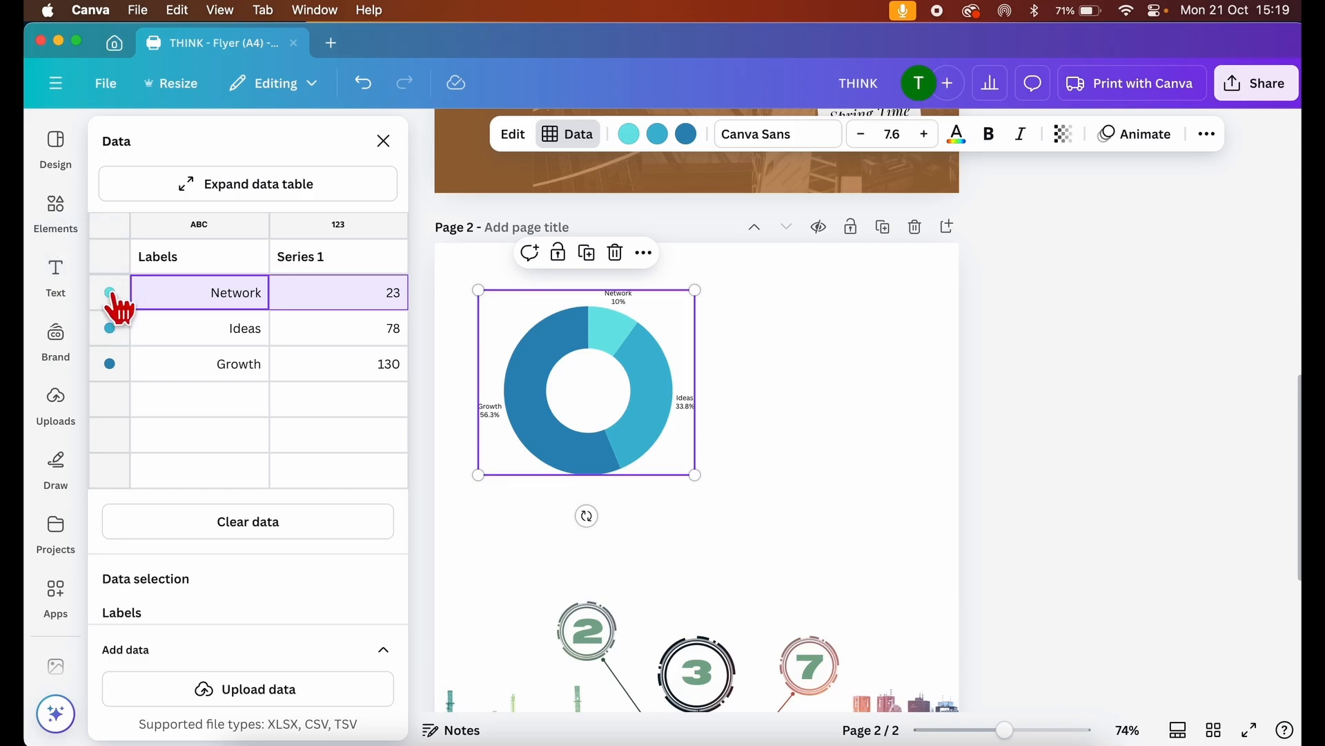
{"action": "left_click", "coordinate": [105, 245]}
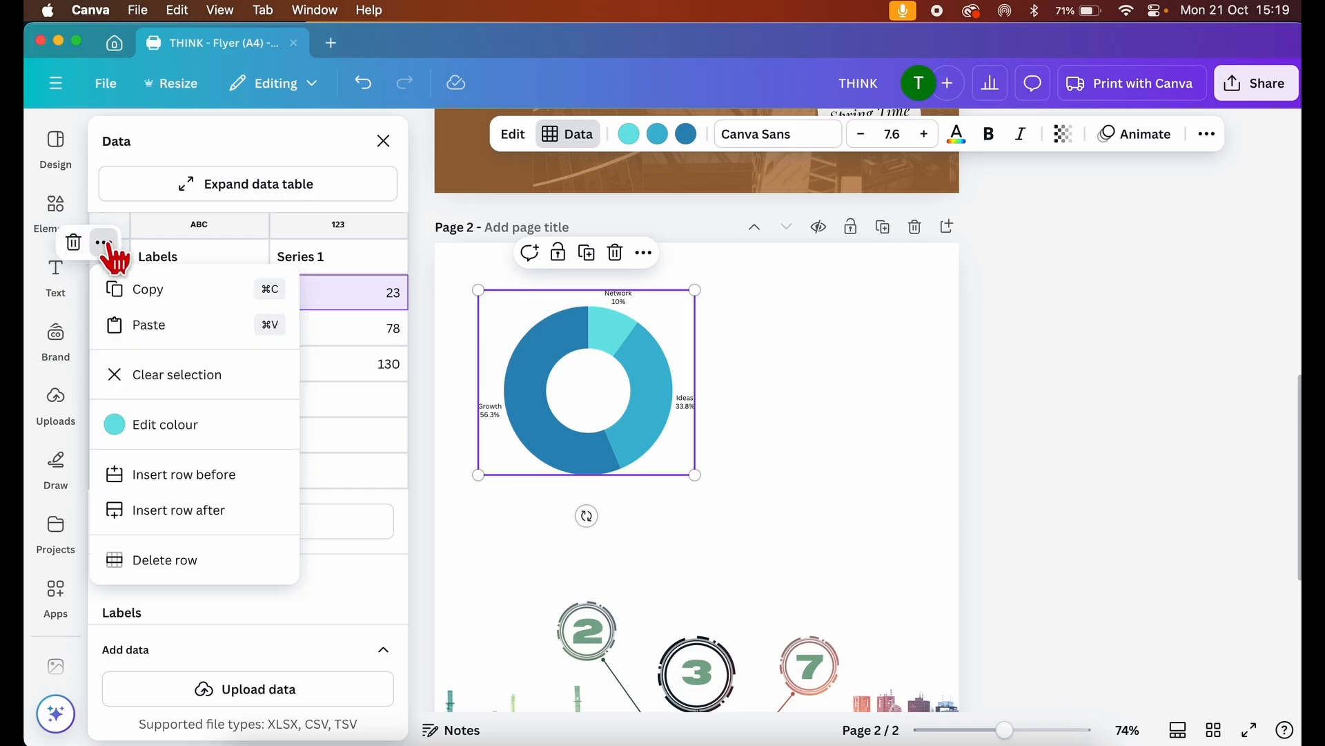
{"action": "left_click", "coordinate": [161, 428]}
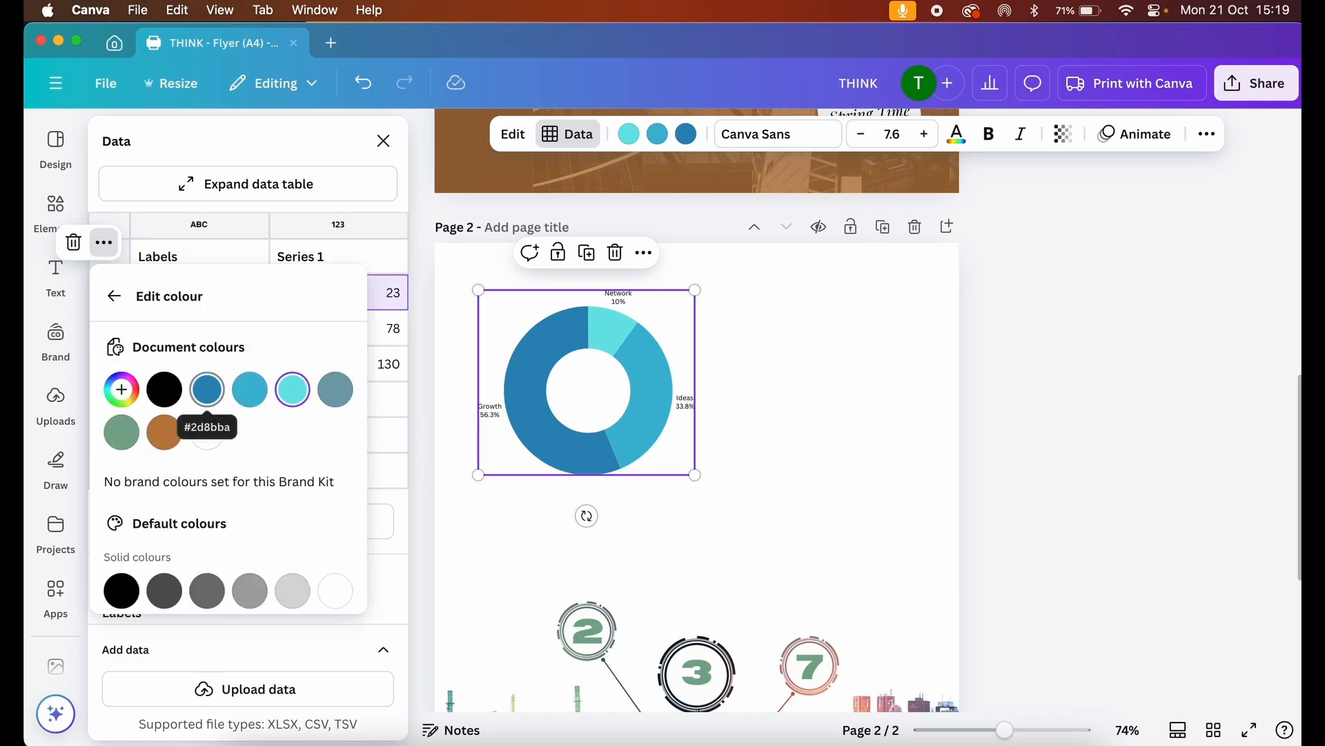
{"action": "left_click", "coordinate": [335, 393]}
{"action": "left_click", "coordinate": [164, 433]}
{"action": "left_click", "coordinate": [123, 435]}
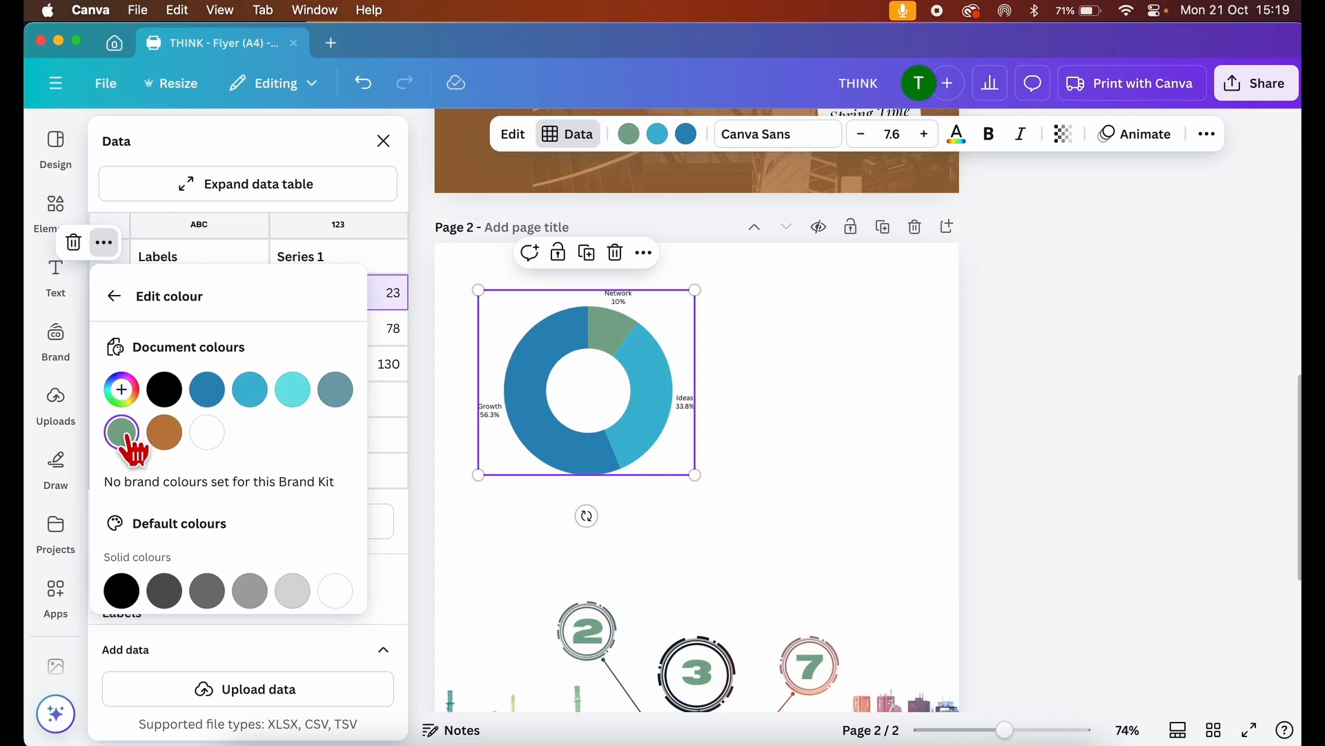
{"action": "left_click", "coordinate": [396, 437]}
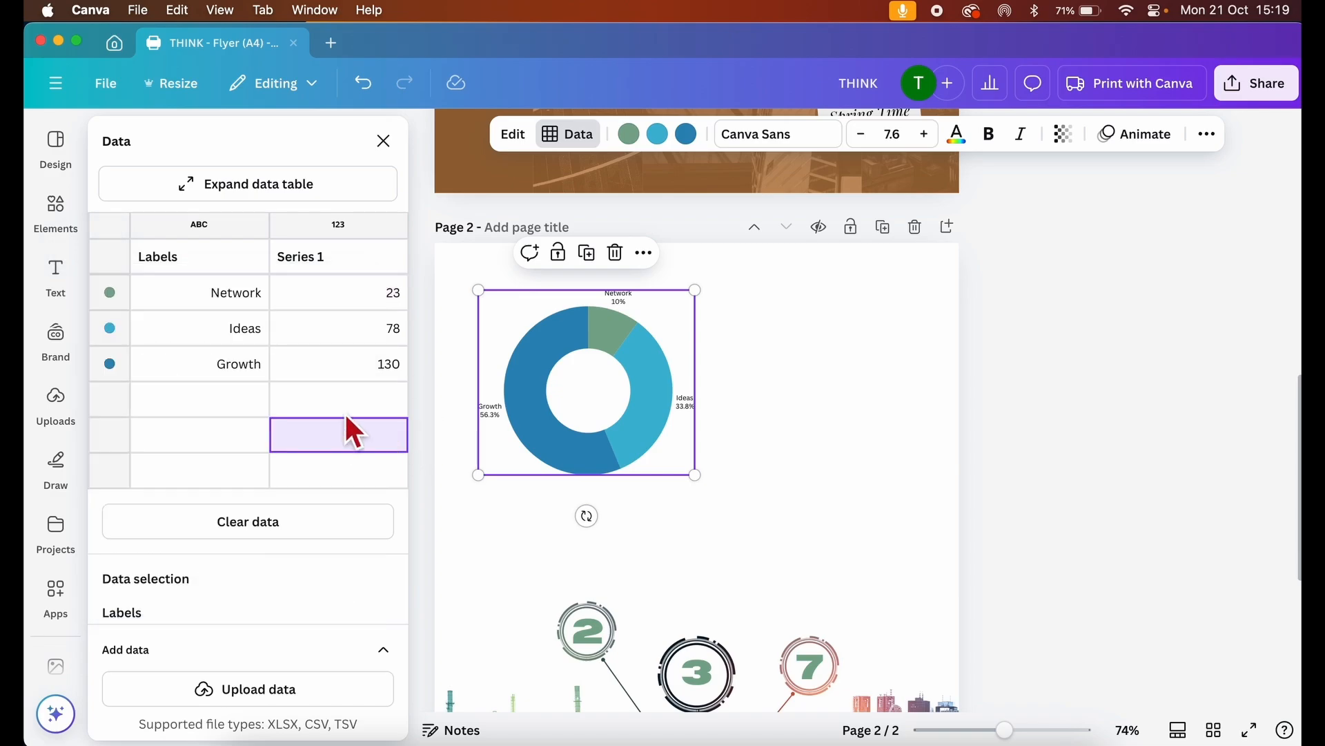
Recolour the Ideas segment of the donut chart with the brown from the document colours.
{"action": "left_click", "coordinate": [110, 330]}
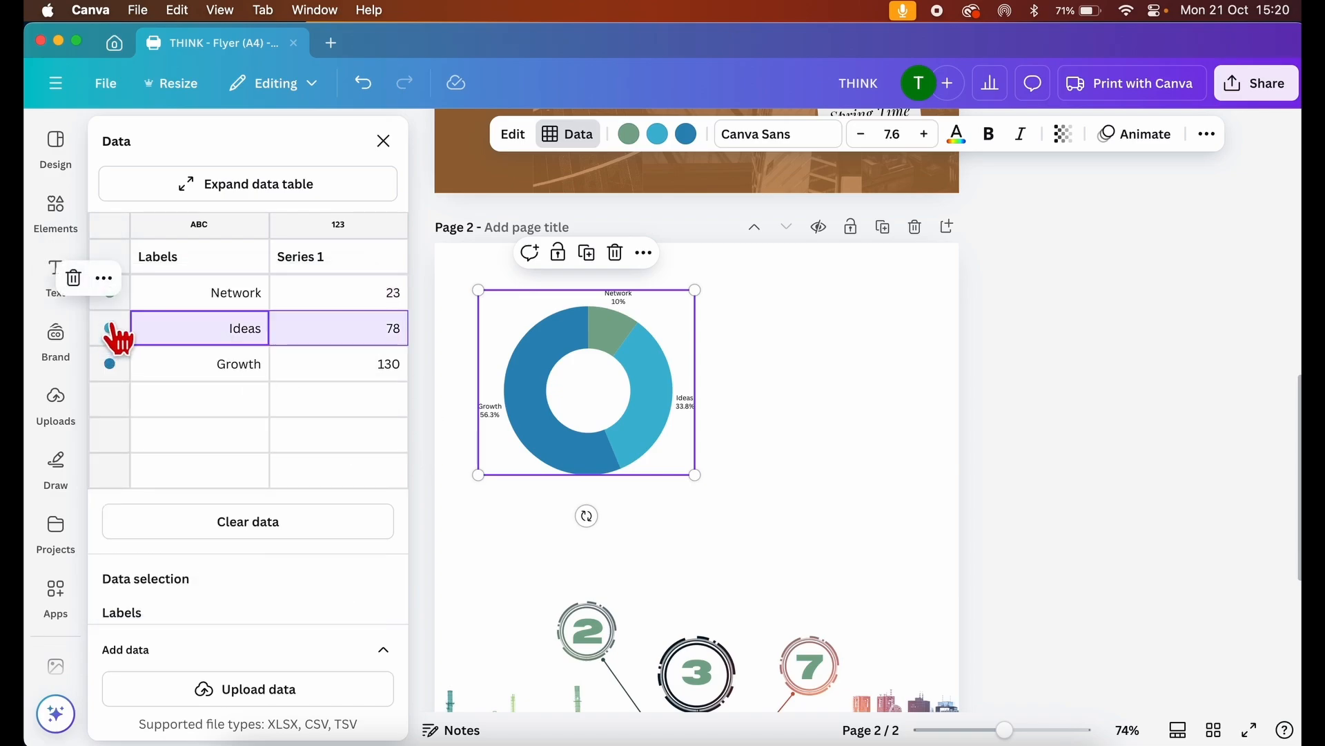
{"action": "left_click", "coordinate": [105, 278]}
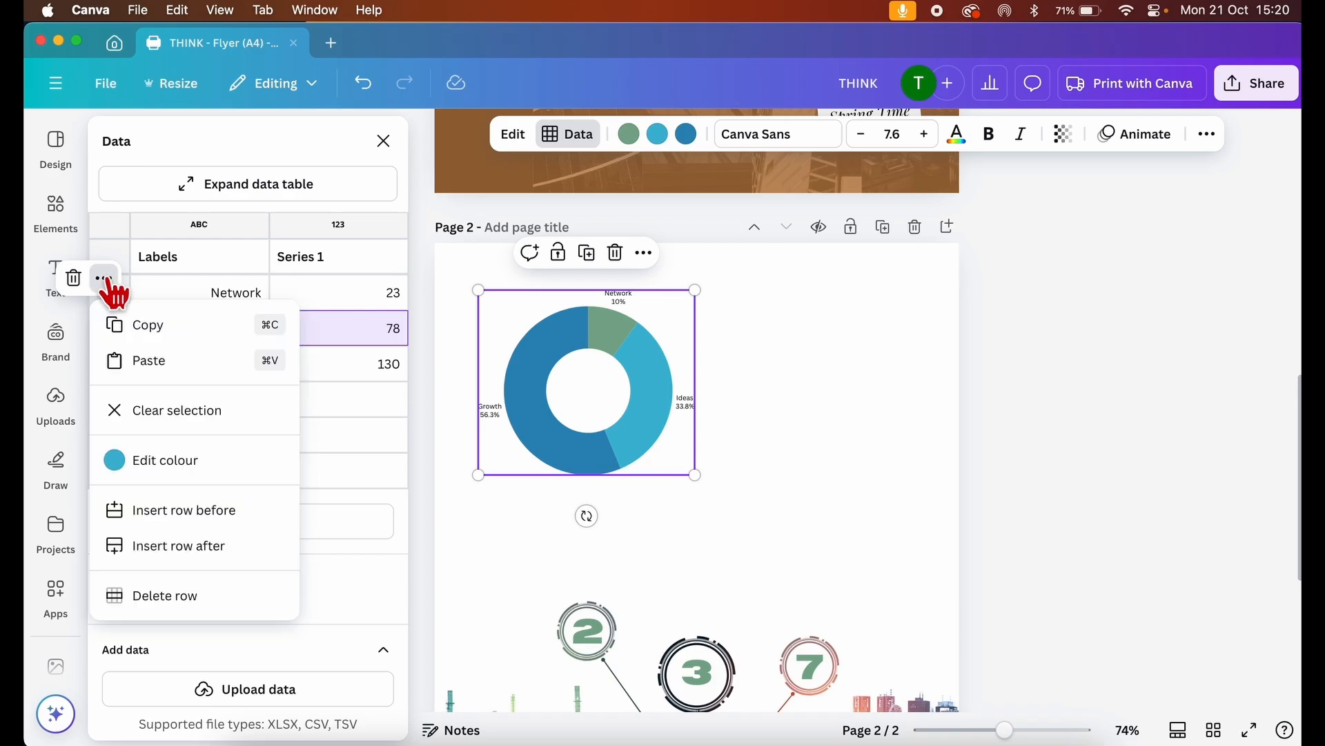
{"action": "left_click", "coordinate": [121, 461]}
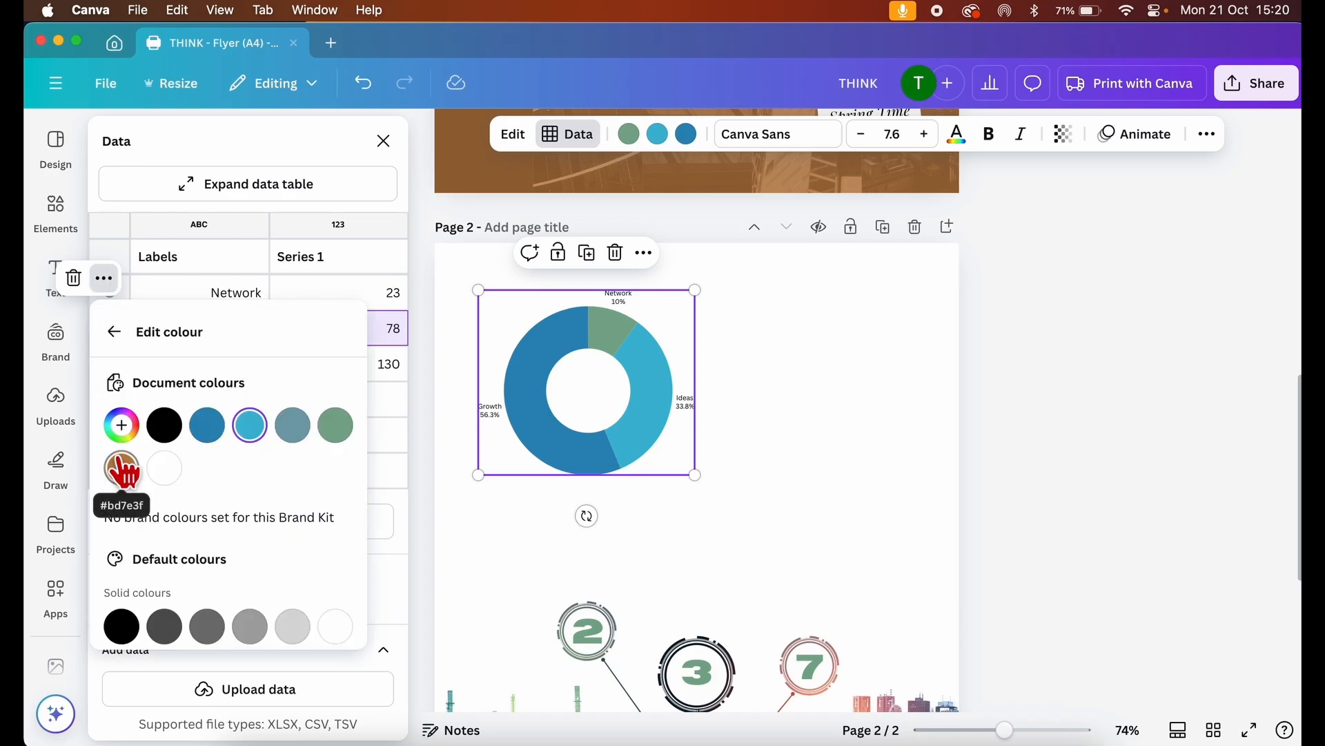
{"action": "left_click", "coordinate": [123, 468]}
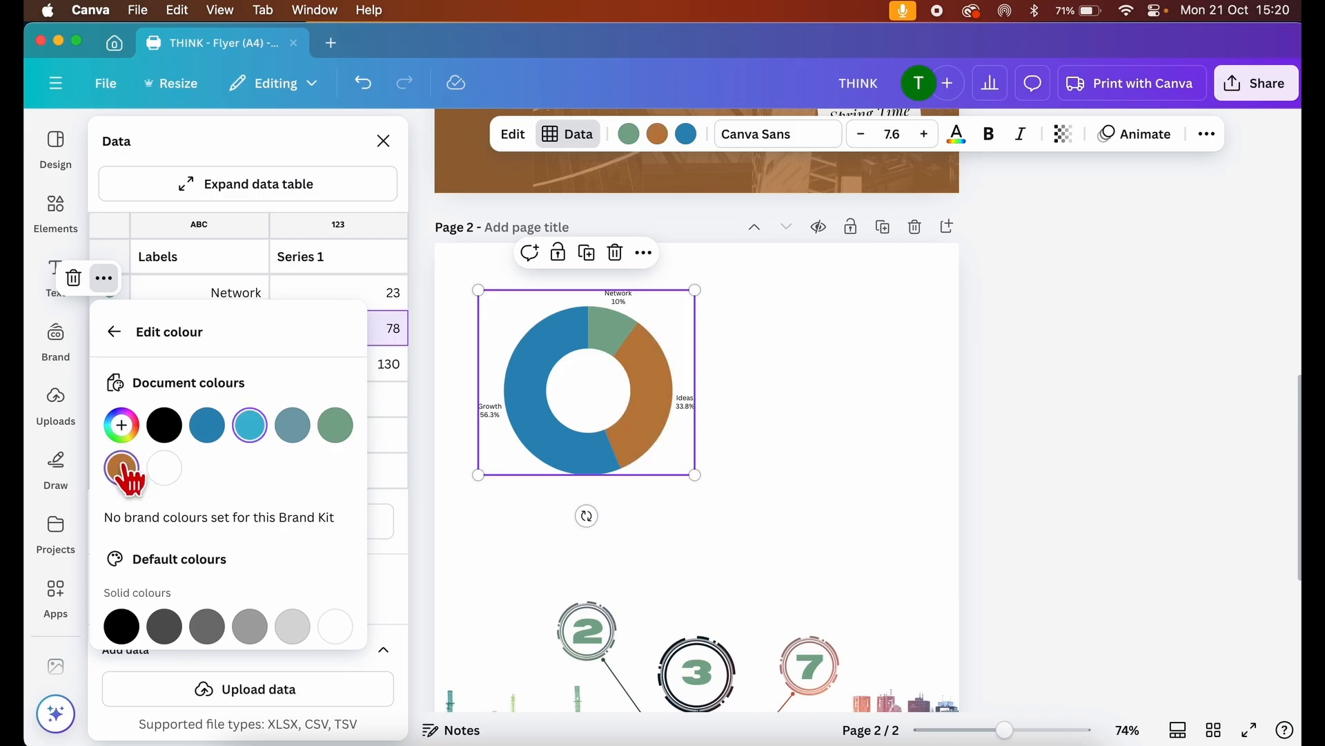
{"action": "scroll", "coordinate": [660, 552], "scroll_direction": "down", "scroll_amount": 4}
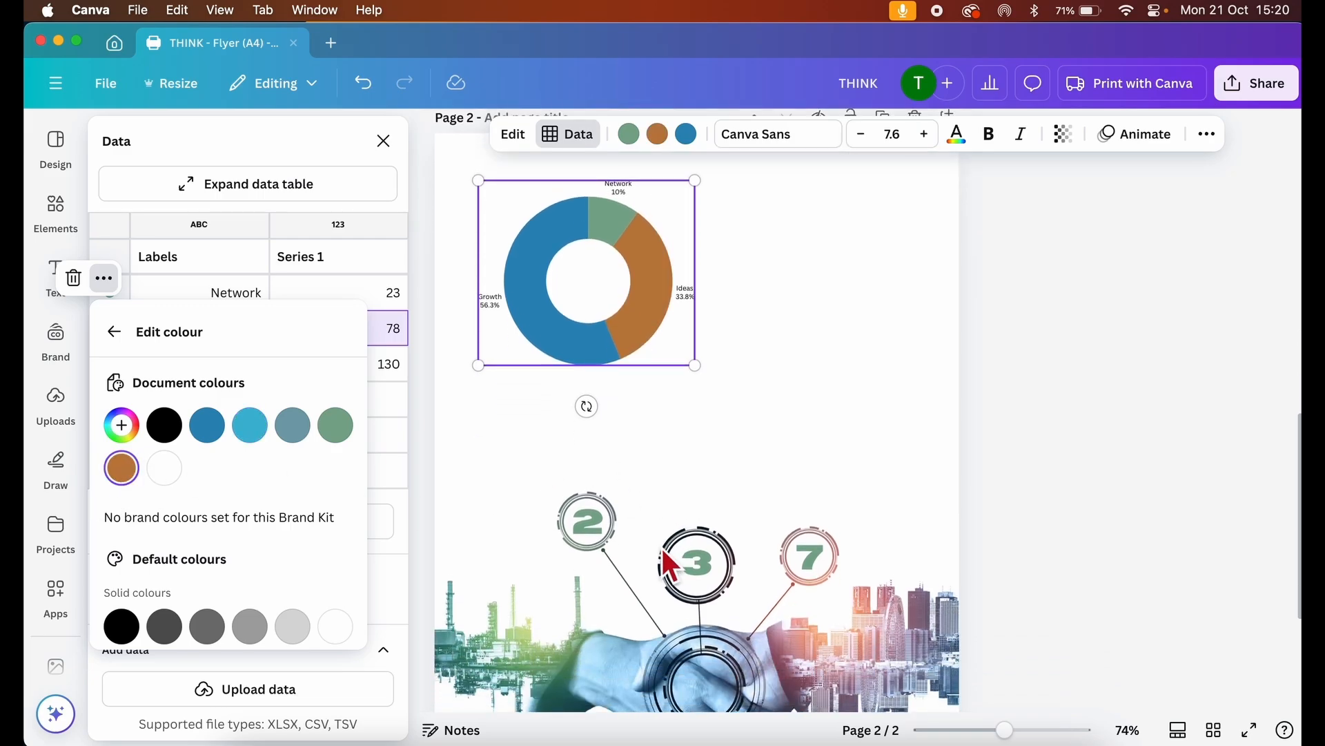
{"action": "scroll", "coordinate": [569, 387], "scroll_direction": "up", "scroll_amount": 5}
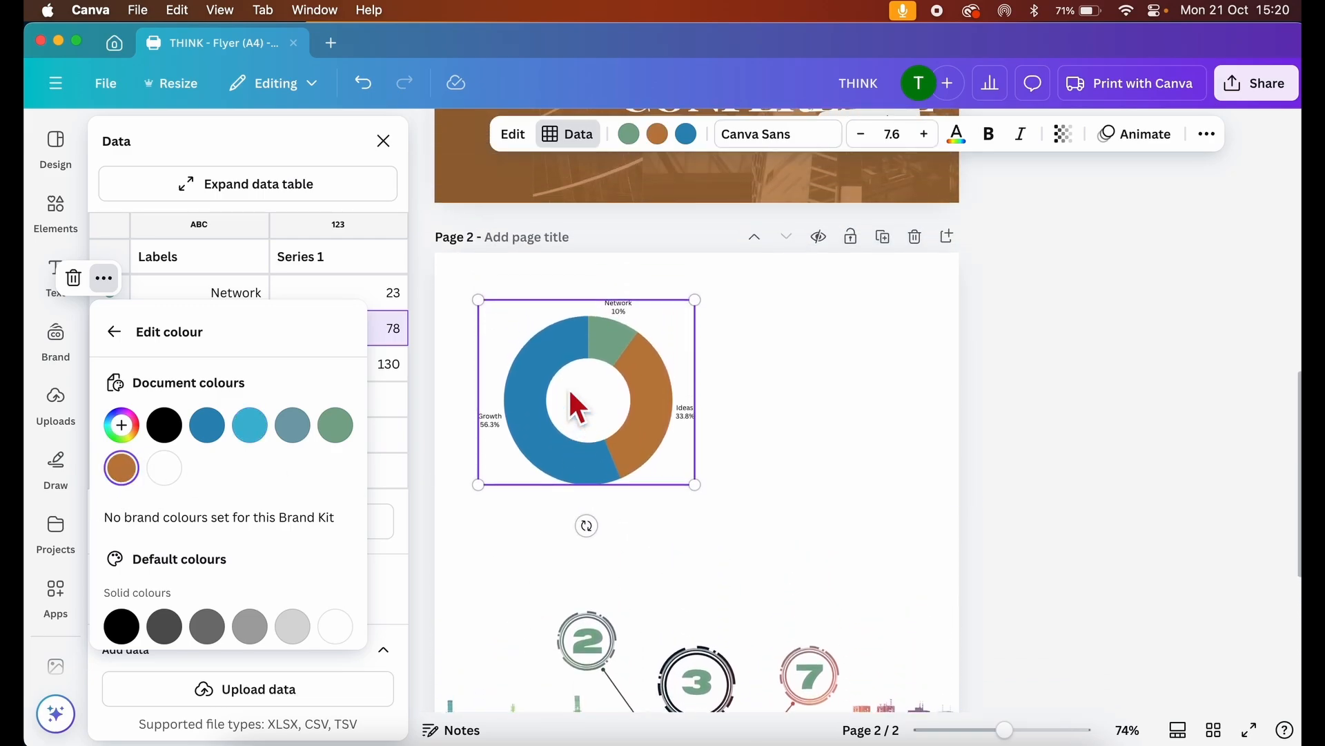
Recolour the Growth segment of the donut chart with the muted grey-blue from the document colours and deselect the chart.
{"action": "left_click", "coordinate": [401, 400]}
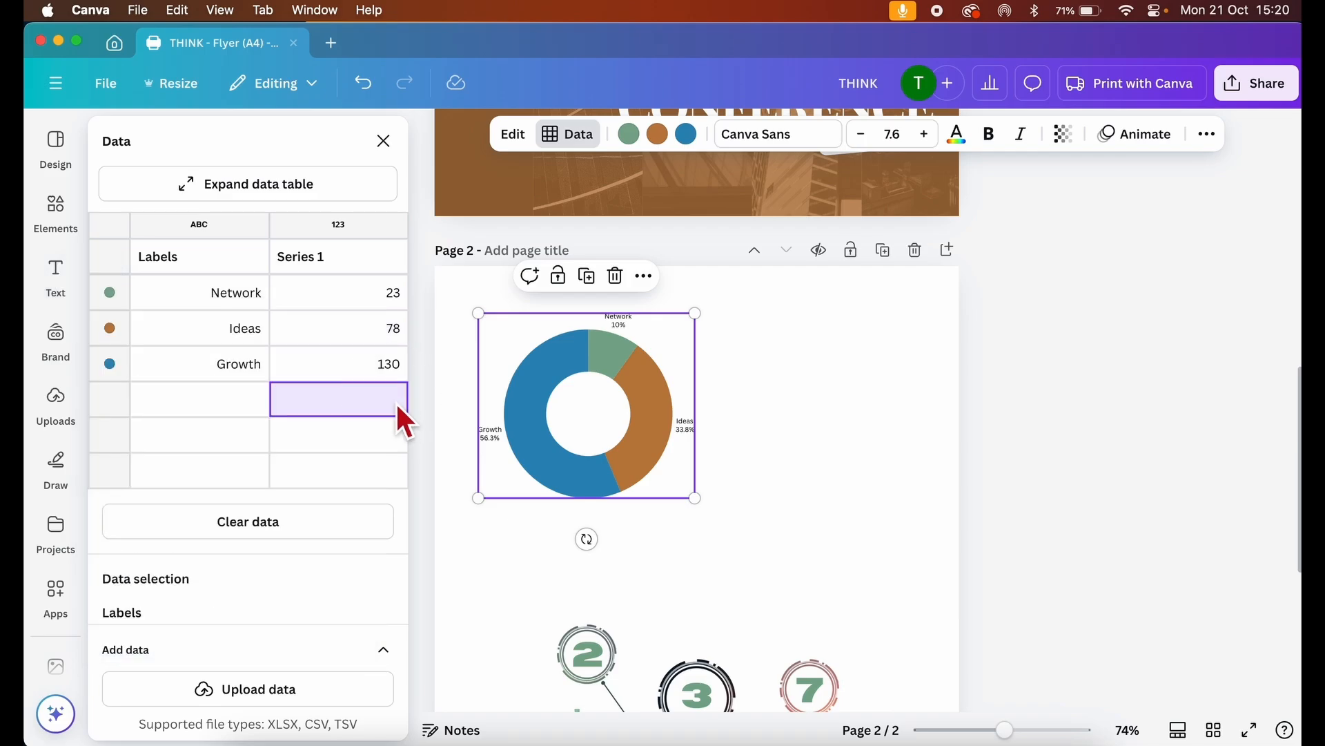
{"action": "left_click", "coordinate": [110, 366]}
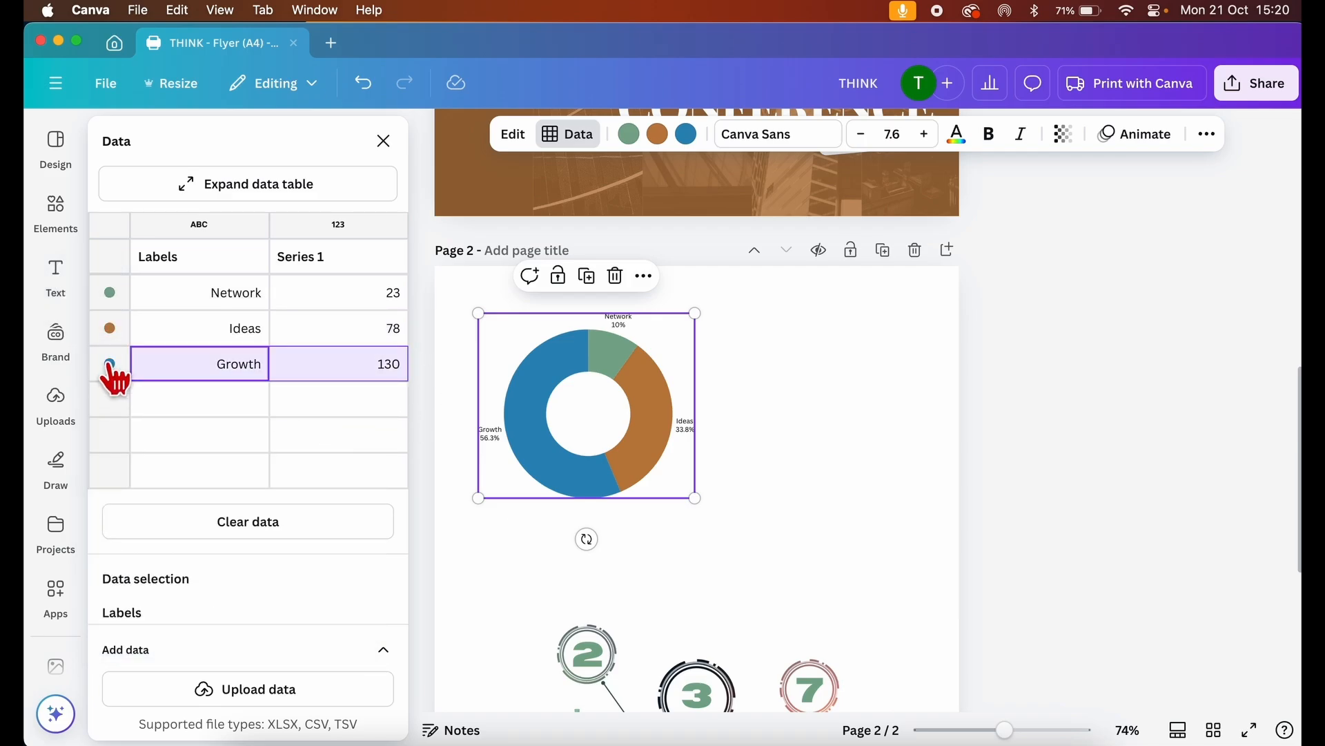
{"action": "left_click", "coordinate": [104, 313]}
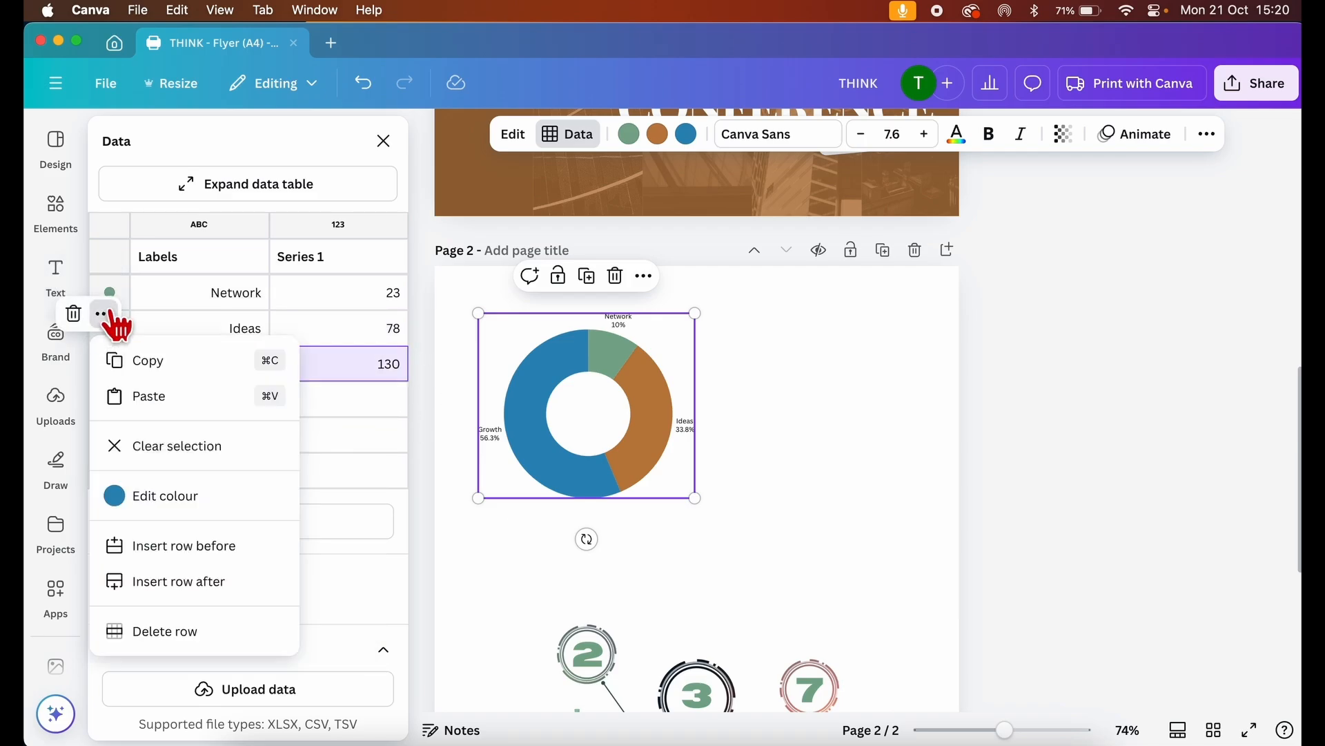
{"action": "left_click", "coordinate": [169, 497]}
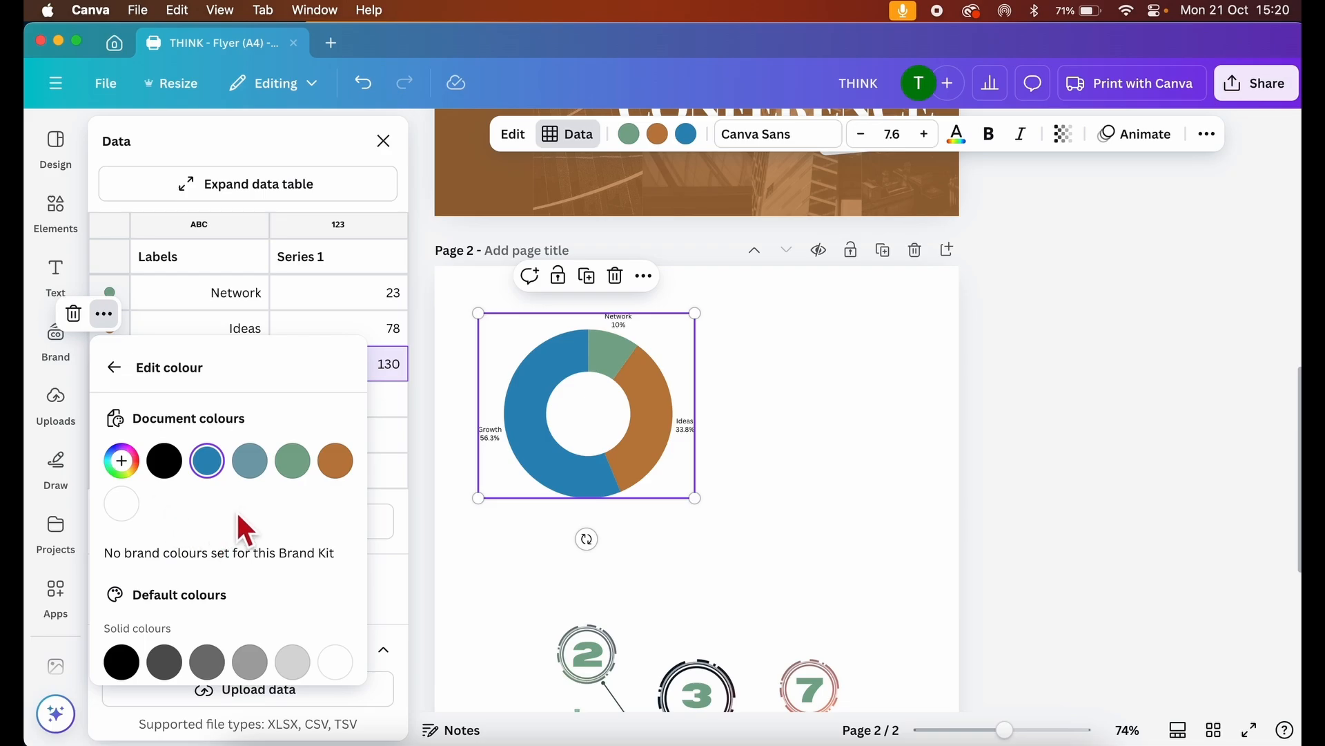
{"action": "left_click", "coordinate": [252, 476]}
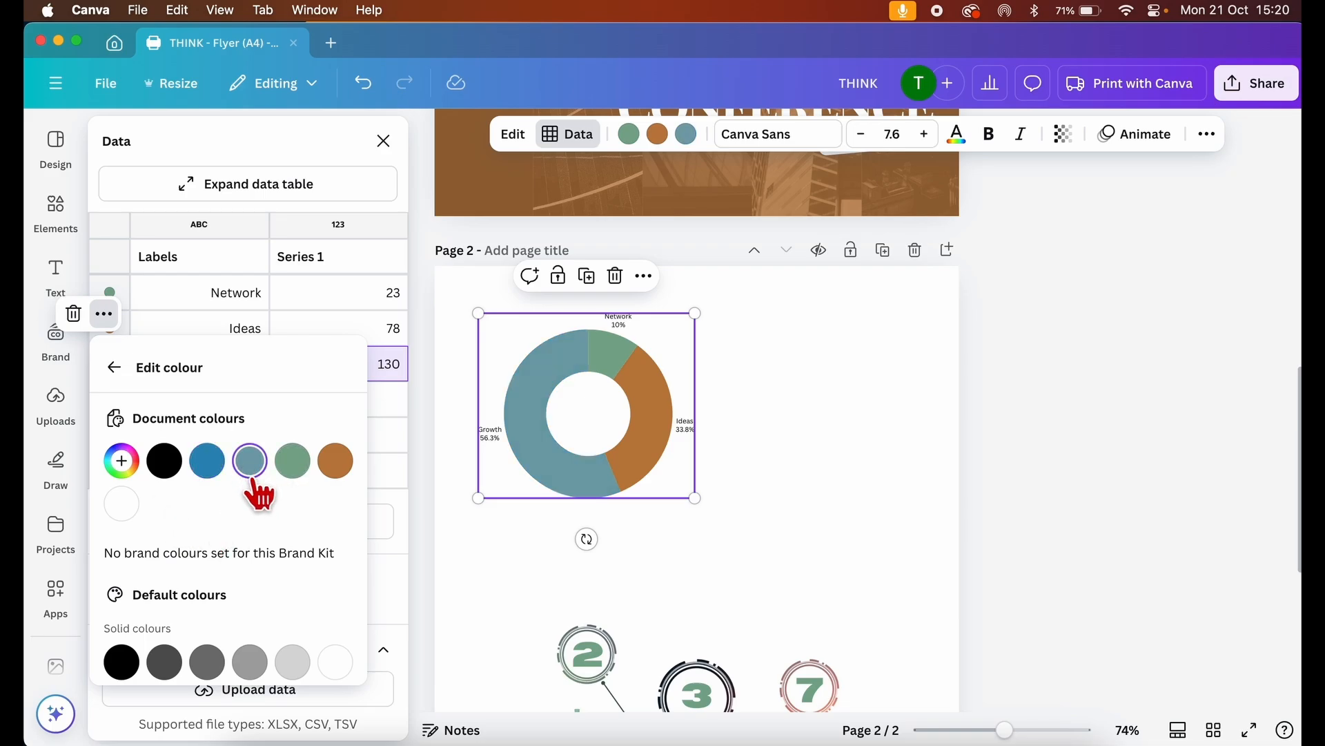
{"action": "left_click", "coordinate": [435, 528]}
{"action": "left_click", "coordinate": [435, 528]}
{"action": "left_click", "coordinate": [807, 524]}
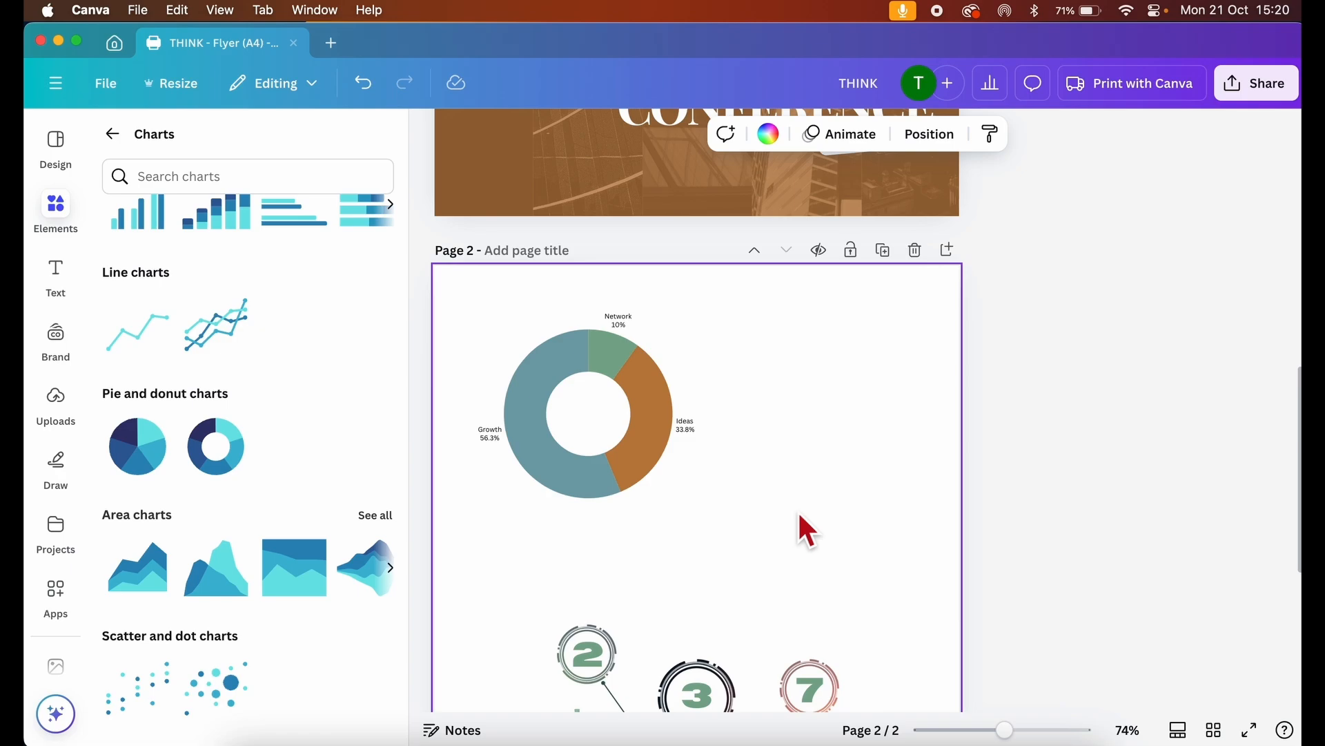
{"action": "scroll", "coordinate": [275, 456], "scroll_direction": "down", "scroll_amount": 5}
{"action": "scroll", "coordinate": [275, 457], "scroll_direction": "down", "scroll_amount": 5}
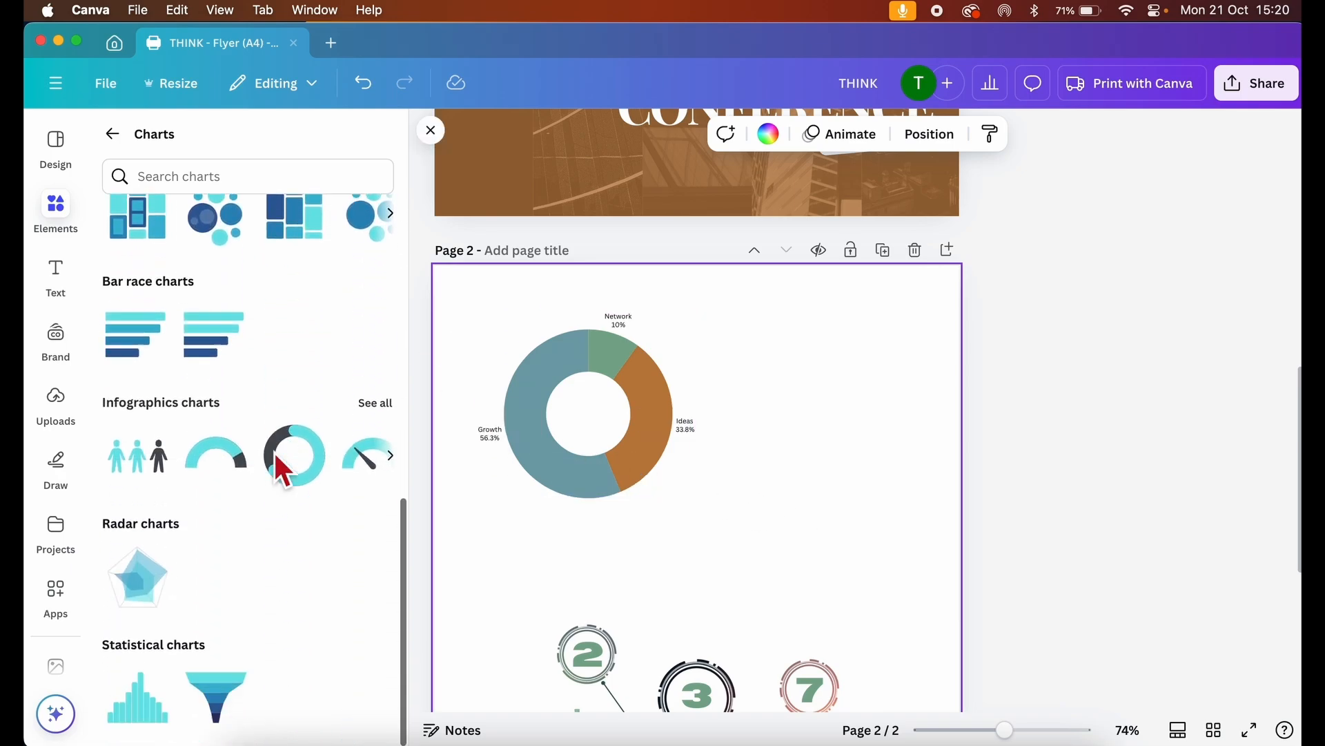
{"action": "scroll", "coordinate": [276, 461], "scroll_direction": "up", "scroll_amount": 4}
{"action": "scroll", "coordinate": [275, 462], "scroll_direction": "up", "scroll_amount": 6}
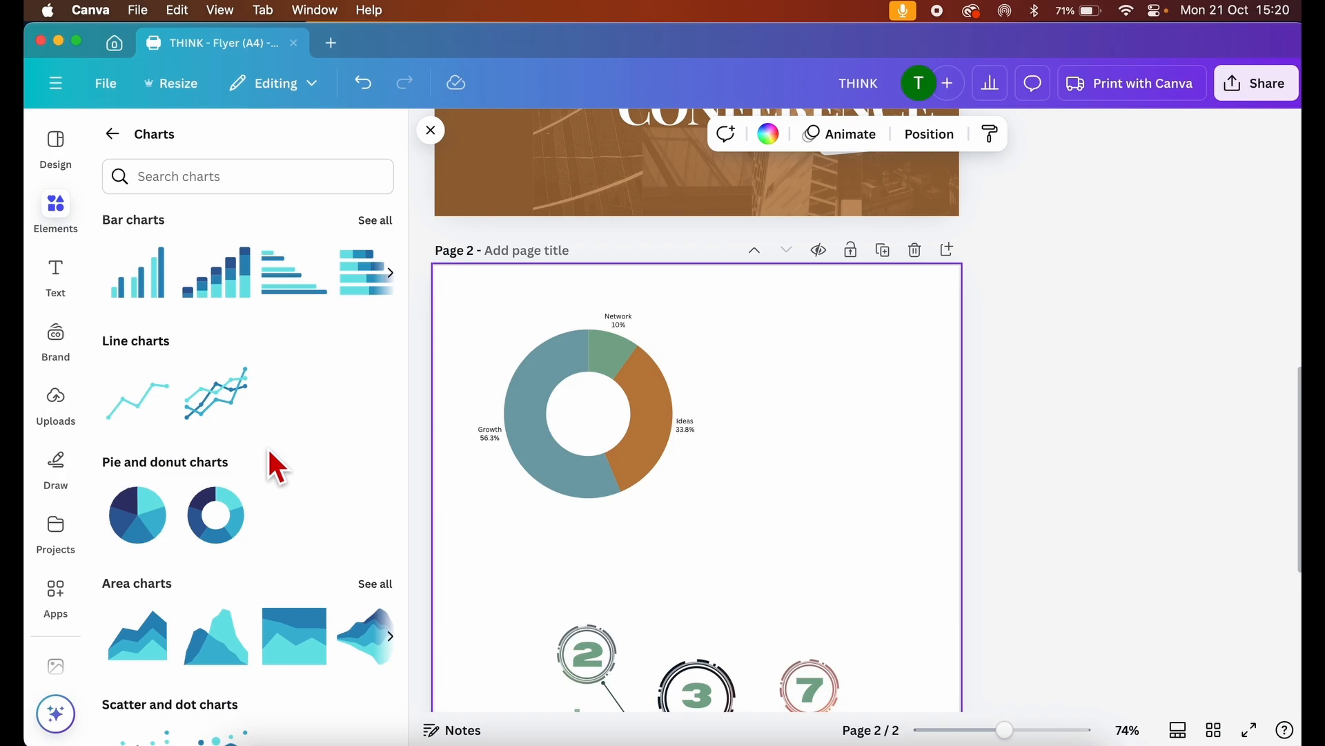
Increase the font size of the donut chart's labels to 16.6.
{"action": "left_click", "coordinate": [539, 388]}
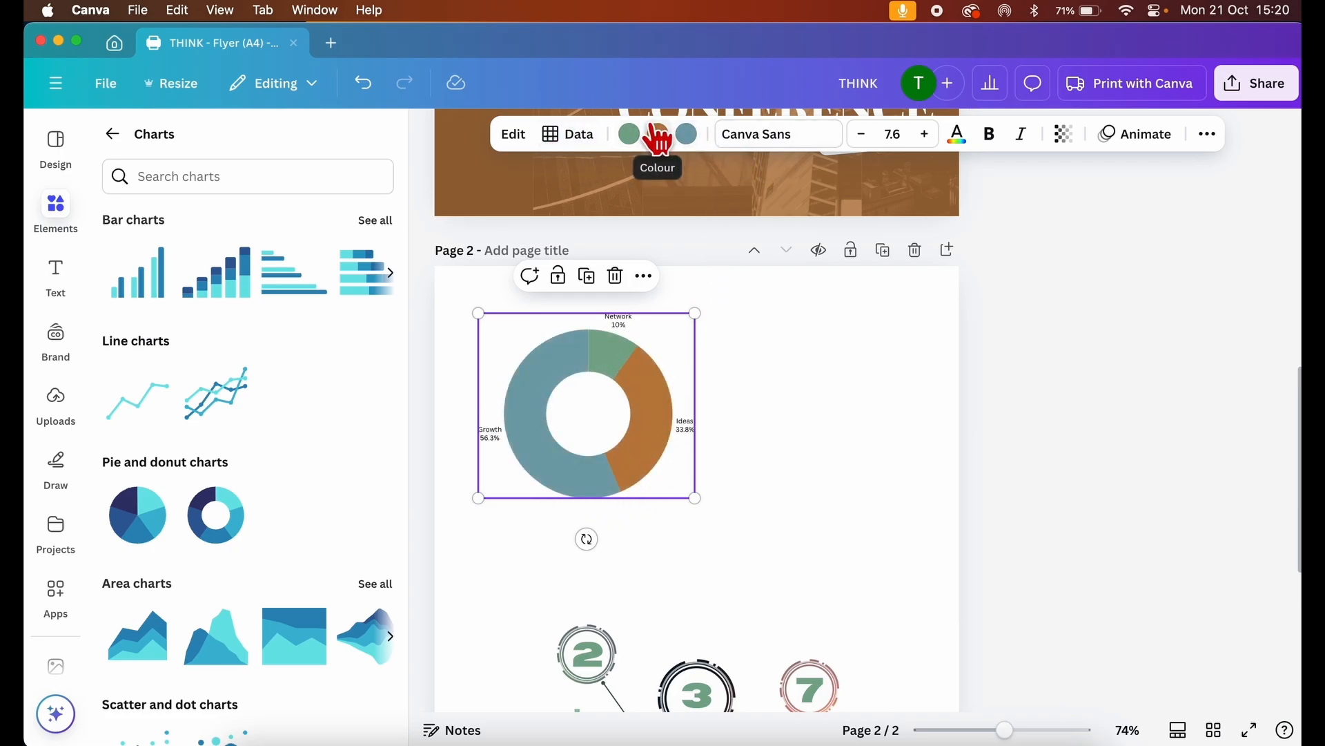
{"action": "left_click", "coordinate": [572, 138]}
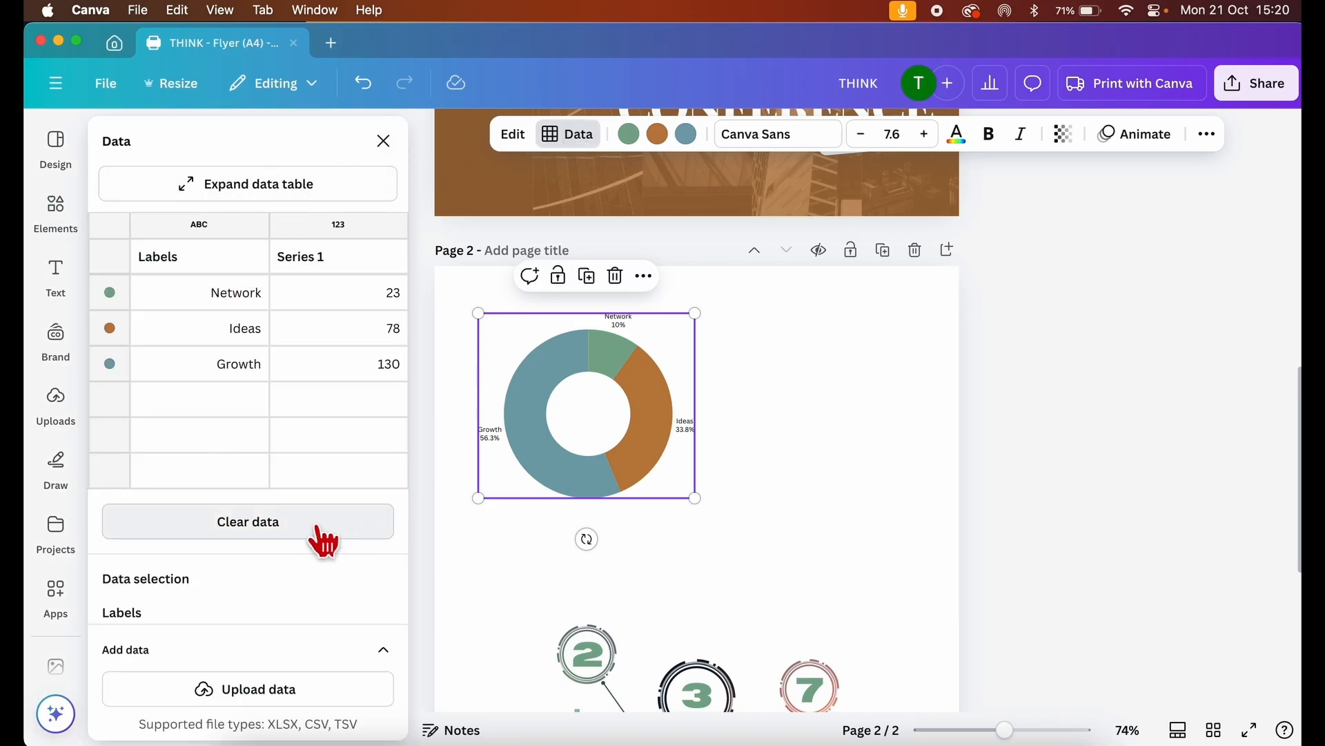
{"action": "left_click", "coordinate": [925, 134]}
{"action": "left_click", "coordinate": [925, 134]}
{"action": "left_click", "coordinate": [925, 134]}
{"action": "left_click", "coordinate": [925, 134]}
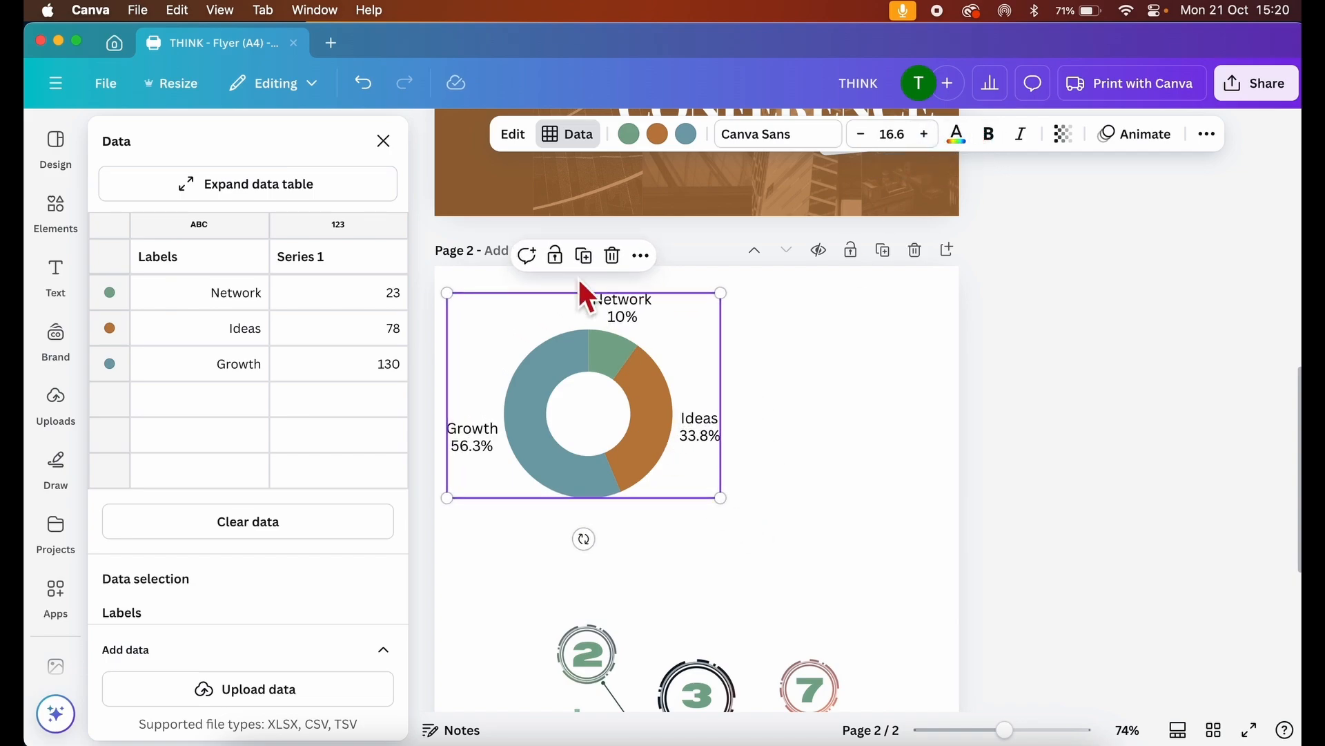
{"action": "scroll", "coordinate": [219, 510], "scroll_direction": "down", "scroll_amount": 3}
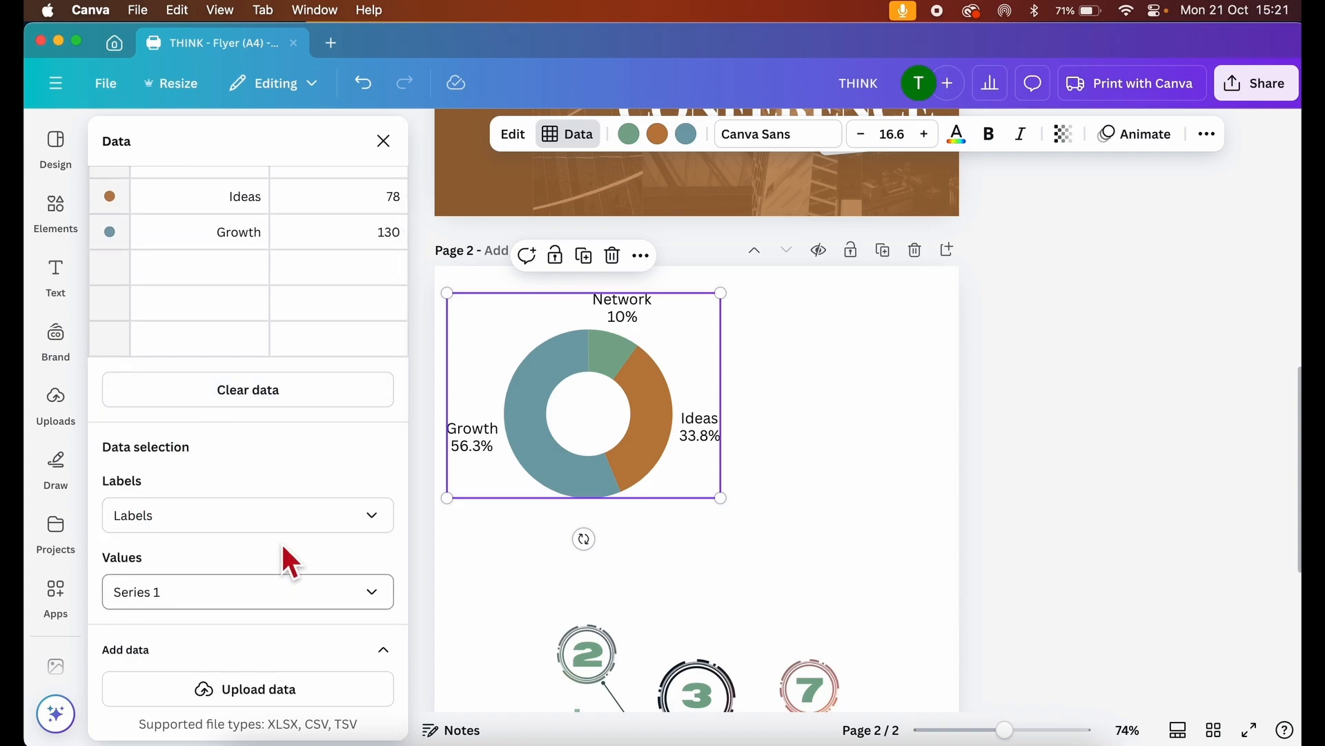
{"action": "left_click", "coordinate": [283, 523]}
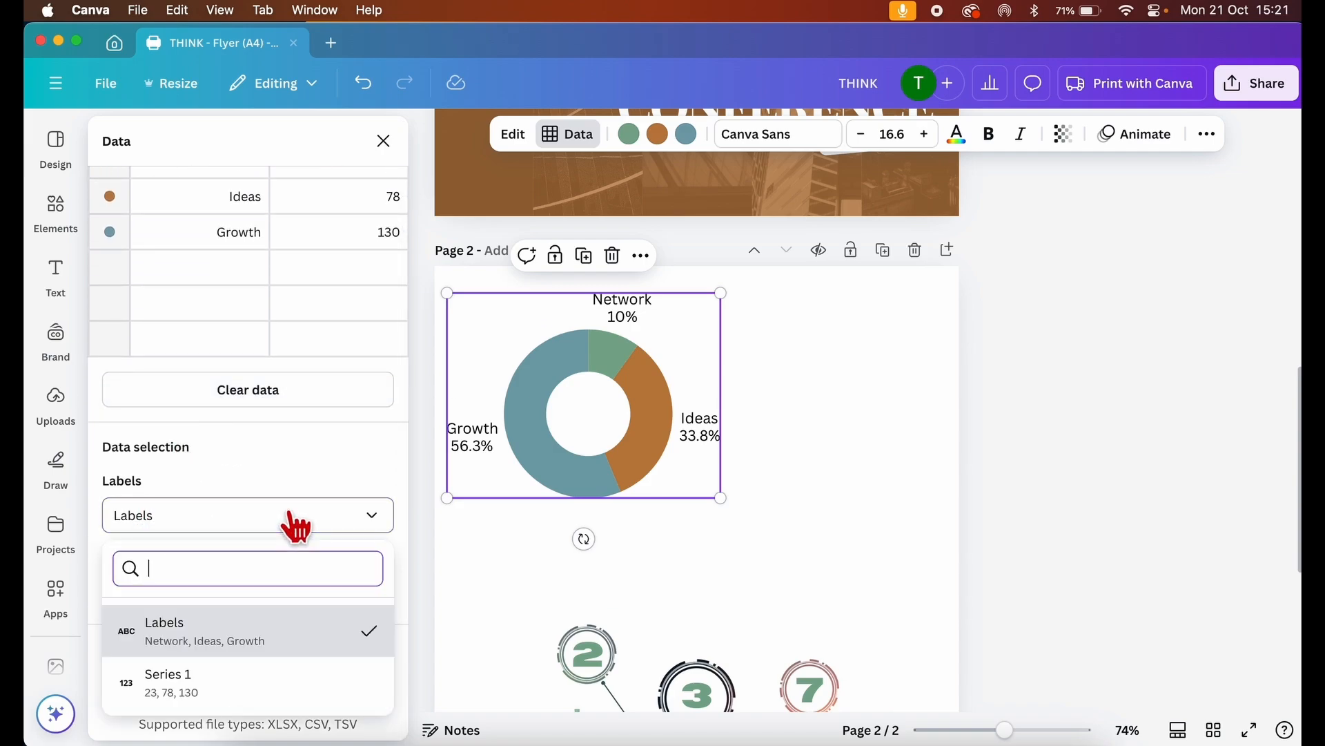
{"action": "left_click", "coordinate": [266, 427]}
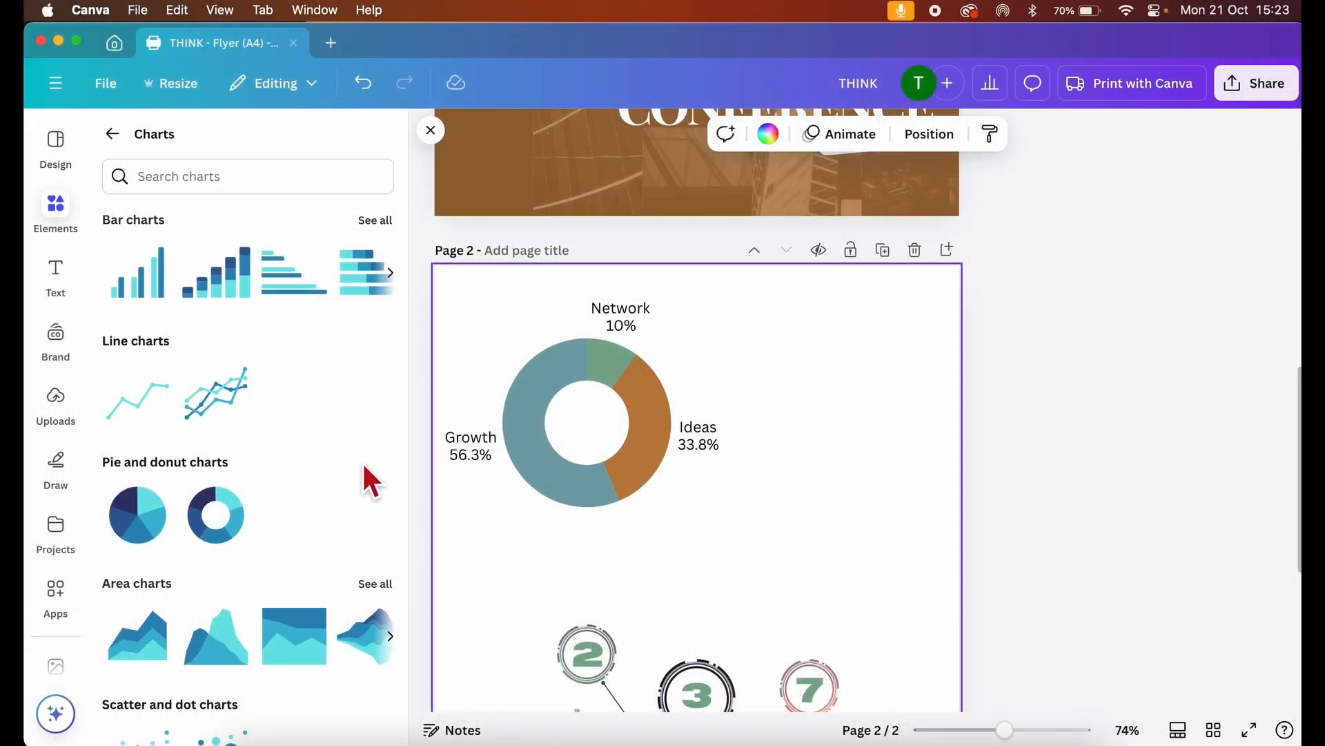
Search the apps for "Chart" and open the Chart Plus app.
{"action": "left_click", "coordinate": [65, 587]}
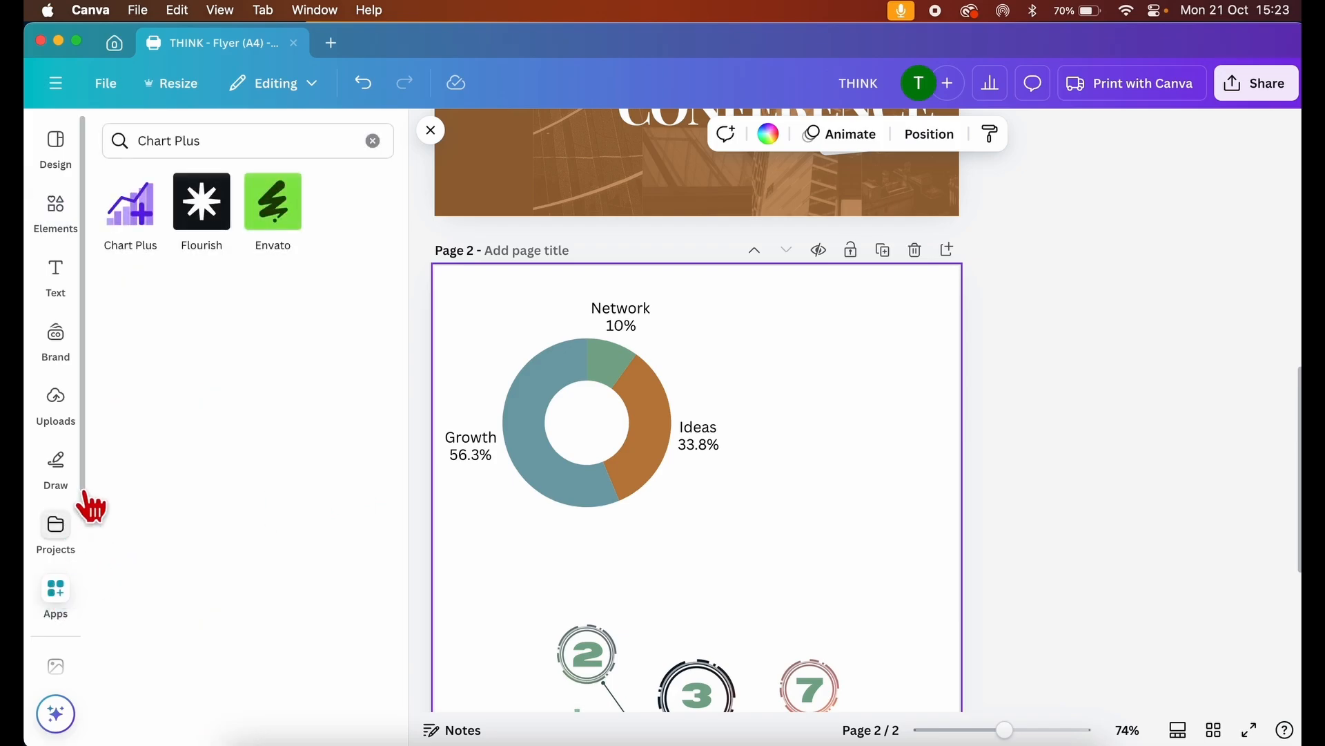
{"action": "double_click", "coordinate": [181, 153]}
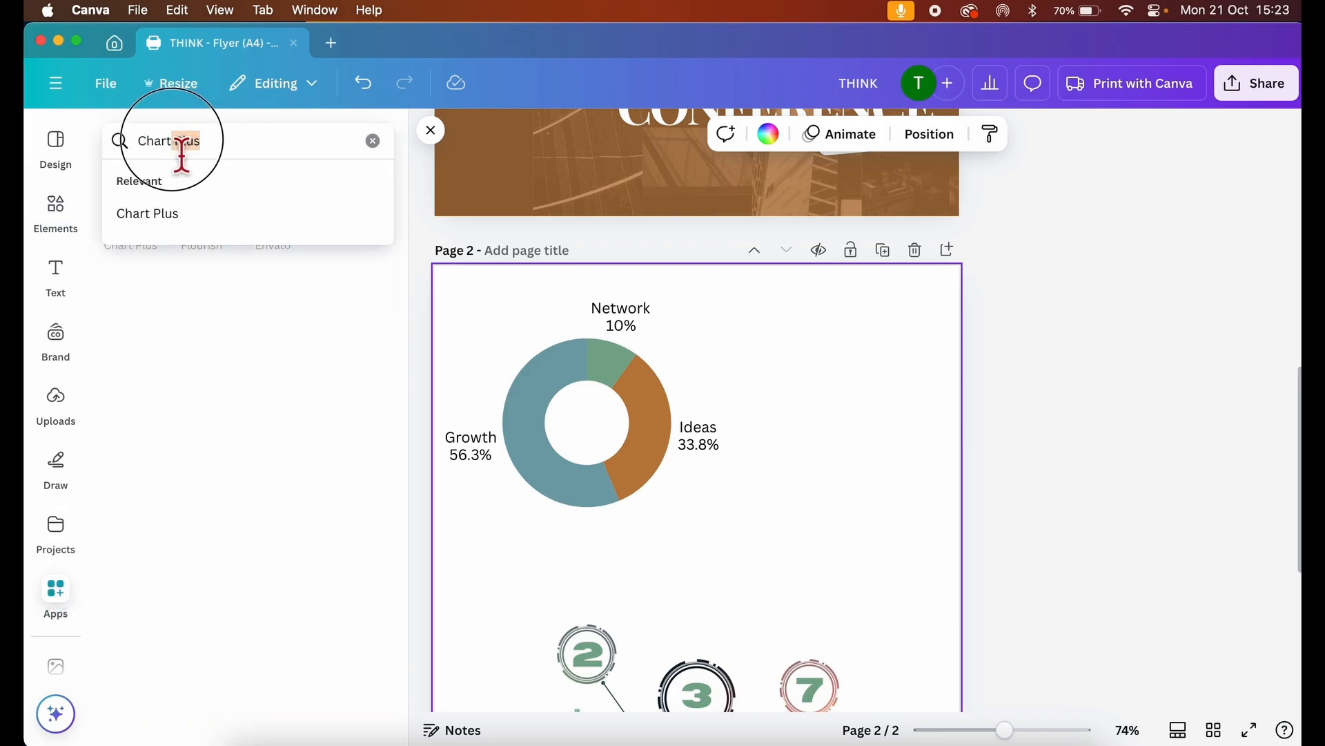
{"action": "key", "text": "BackSpace"}
{"action": "key", "text": "Return"}
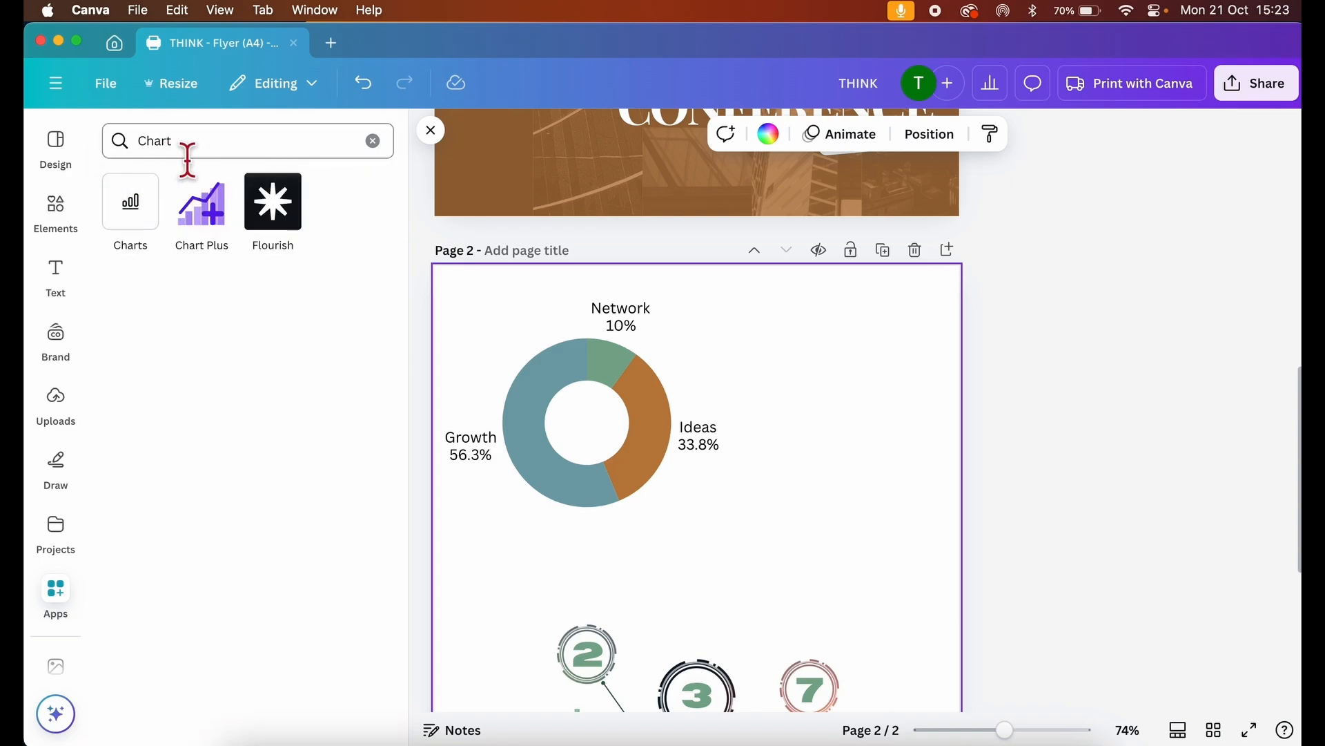
{"action": "left_click", "coordinate": [214, 220]}
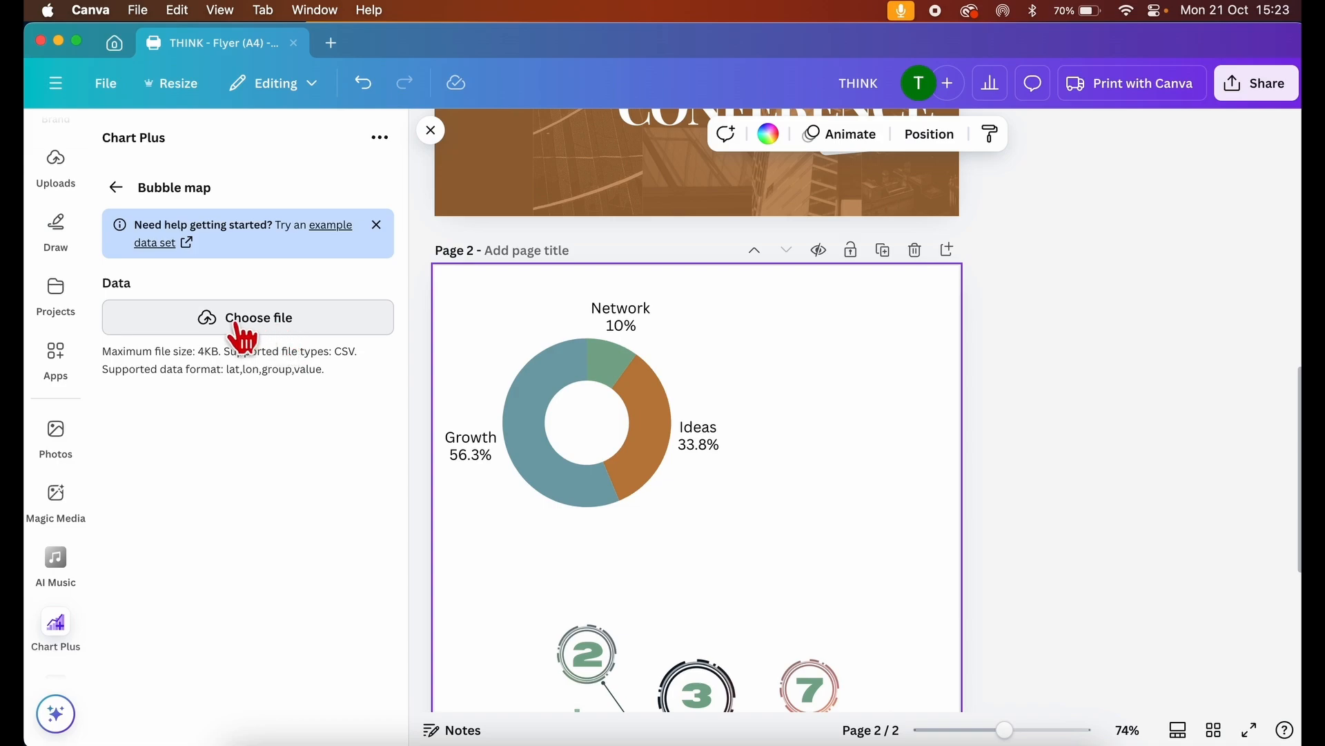
Look through the Chart Plus chart types and choose the Bubble map.
{"action": "left_click", "coordinate": [116, 189]}
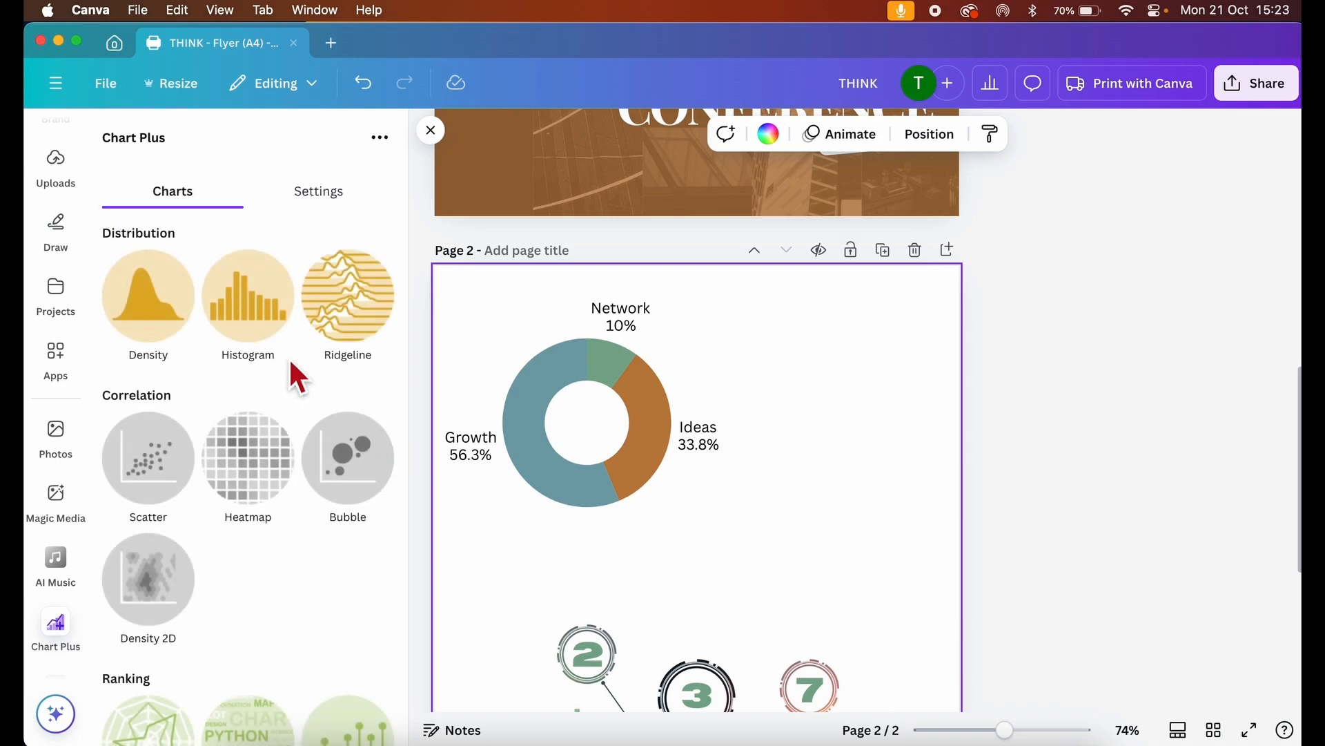
{"action": "scroll", "coordinate": [289, 357], "scroll_direction": "down", "scroll_amount": 2}
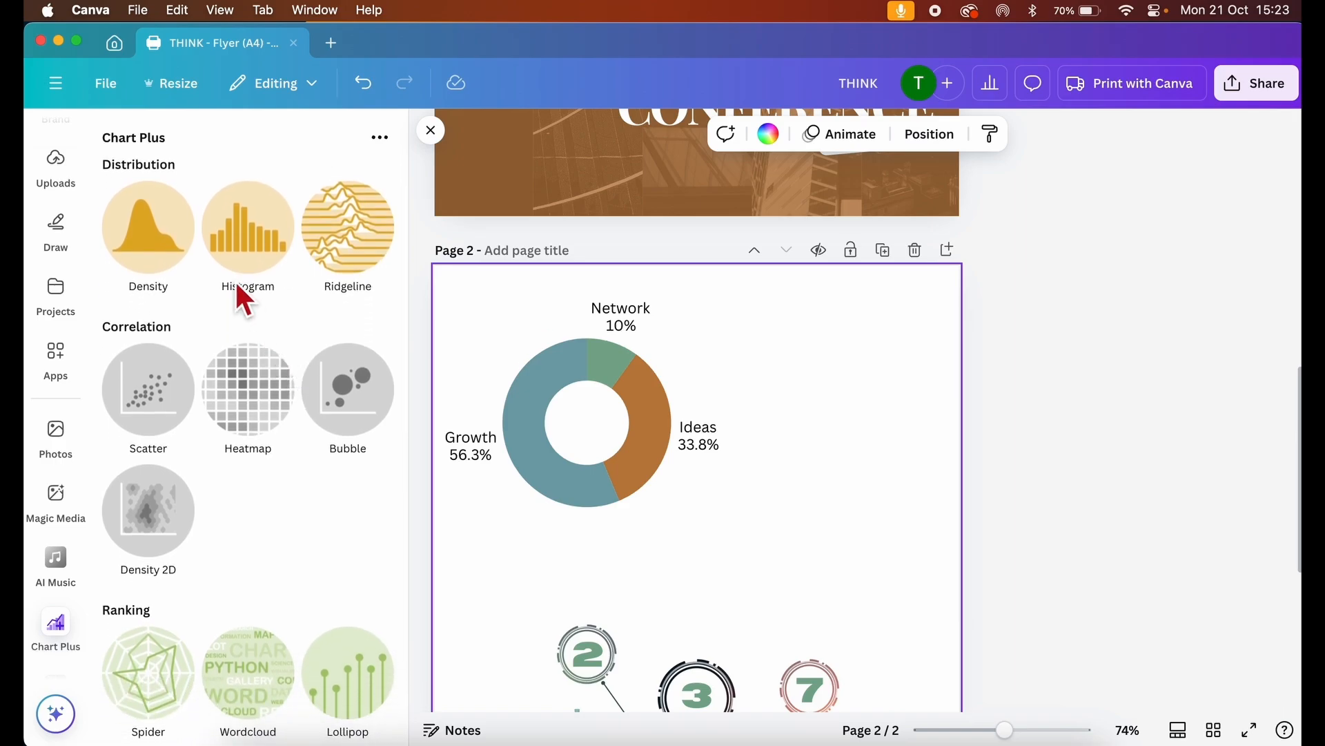
{"action": "scroll", "coordinate": [250, 404], "scroll_direction": "down", "scroll_amount": 5}
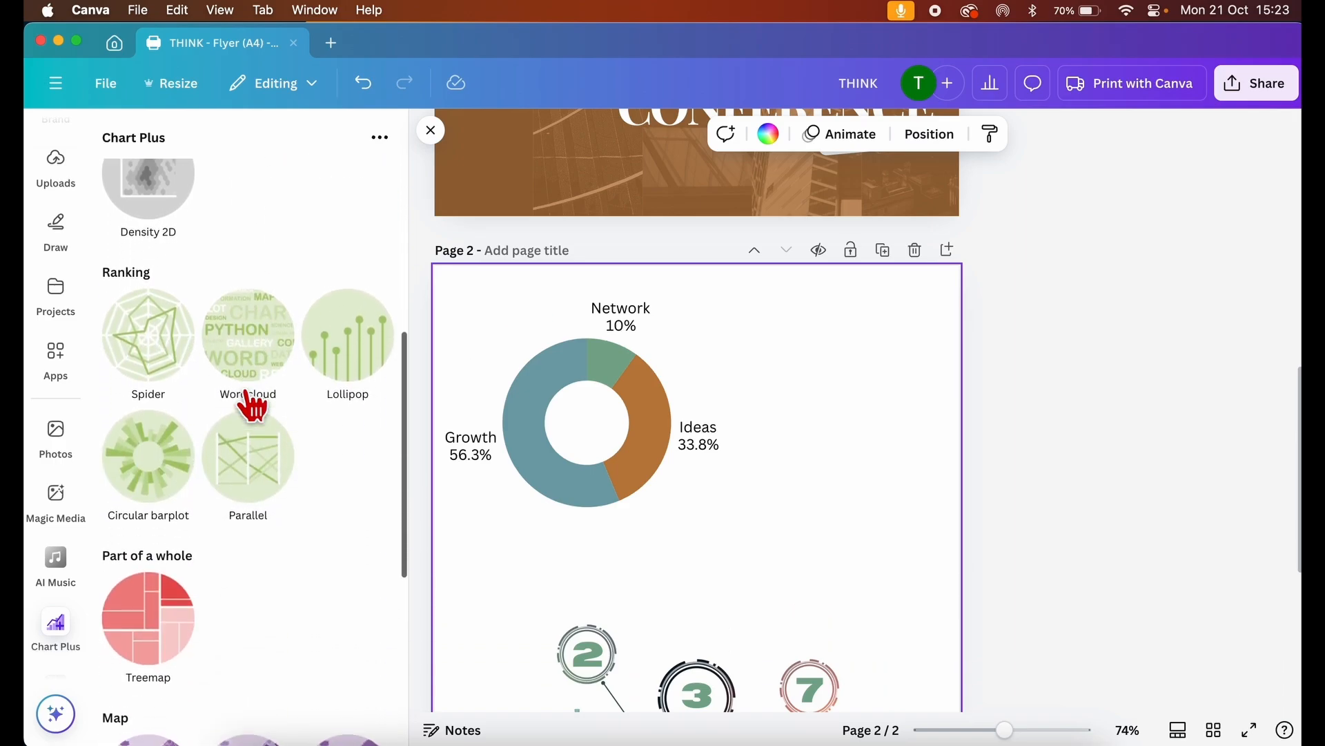
{"action": "scroll", "coordinate": [327, 512], "scroll_direction": "down", "scroll_amount": 2}
{"action": "scroll", "coordinate": [326, 505], "scroll_direction": "down", "scroll_amount": 4}
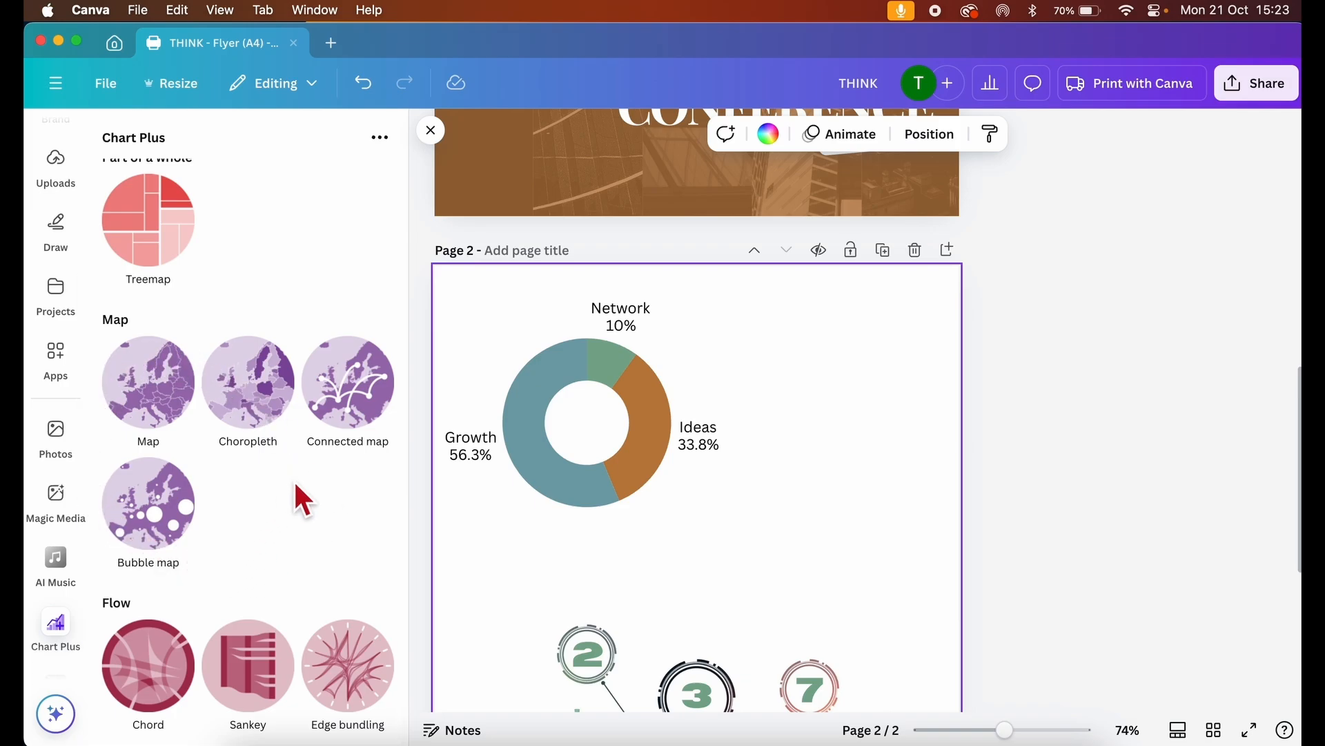
{"action": "left_click", "coordinate": [154, 513]}
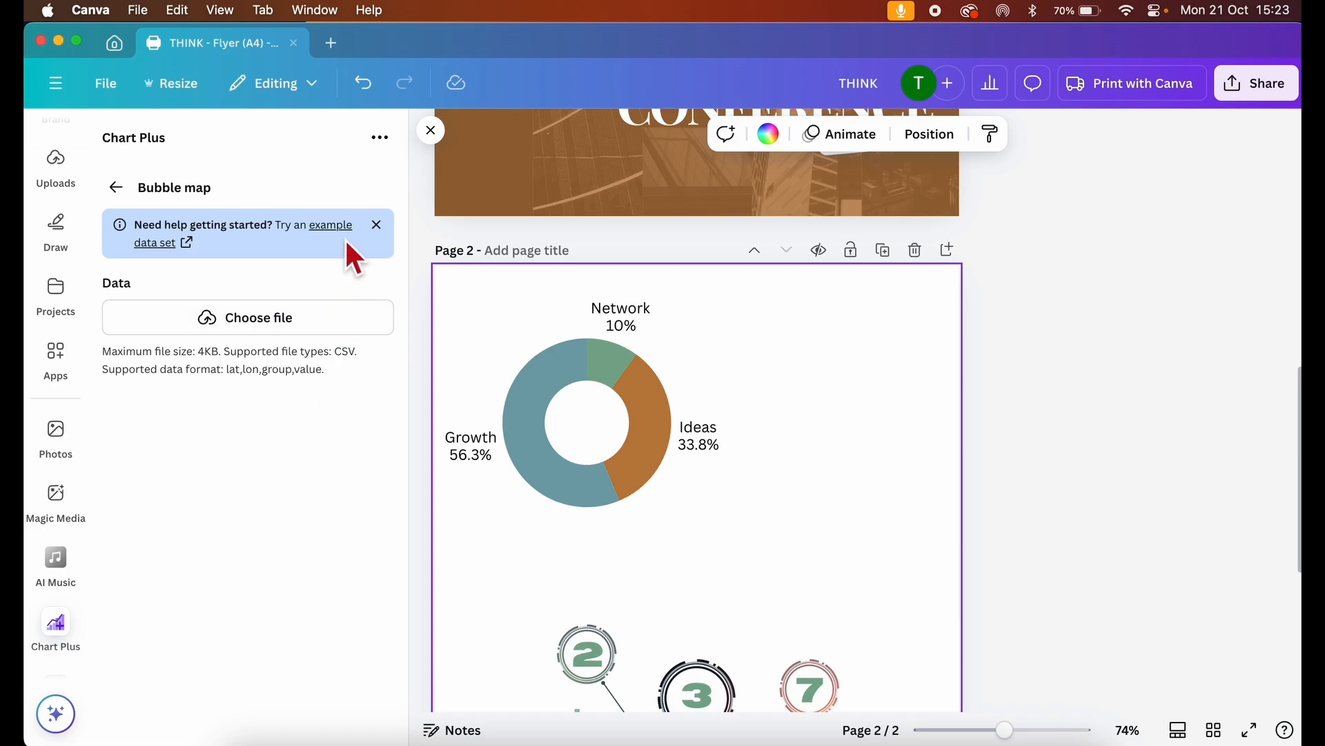
View the bubble map's example data set, data_map_bubble.csv, in Firefox and close it to return to Canva.
{"action": "left_click", "coordinate": [155, 249]}
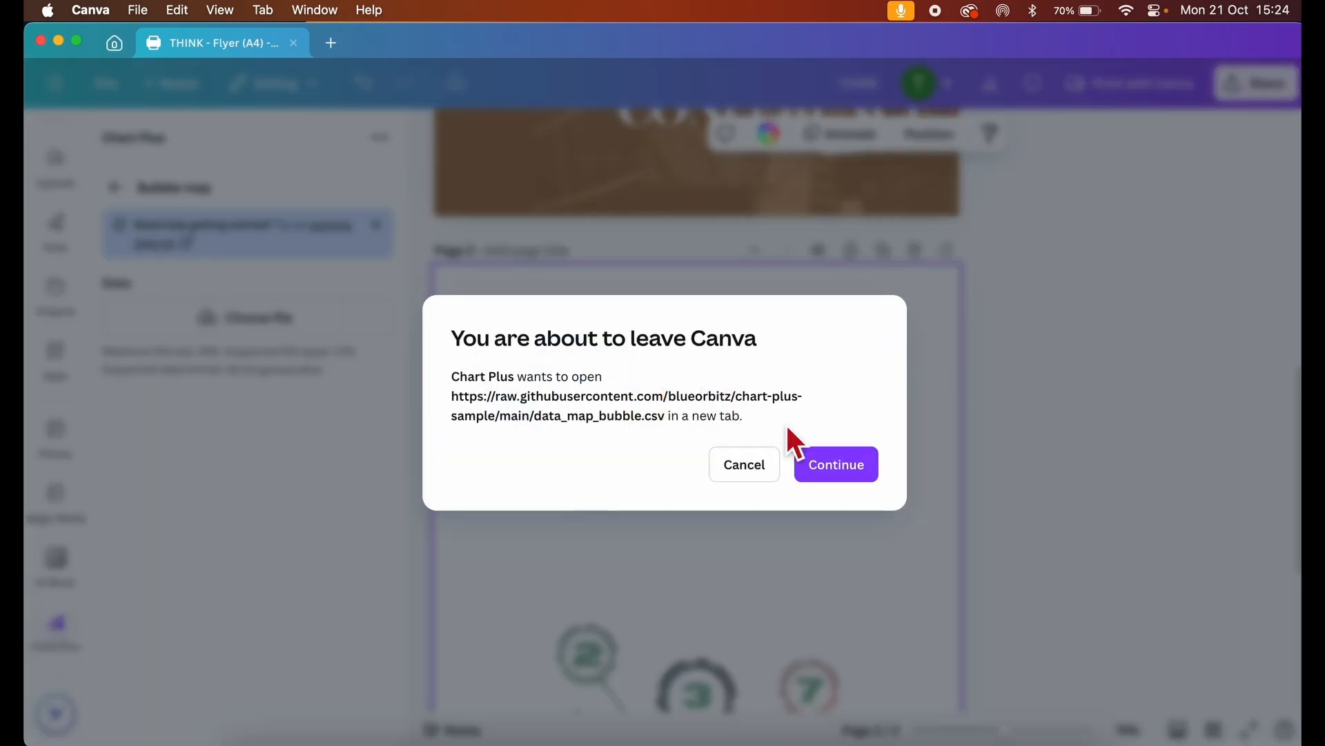
{"action": "left_click", "coordinate": [837, 468]}
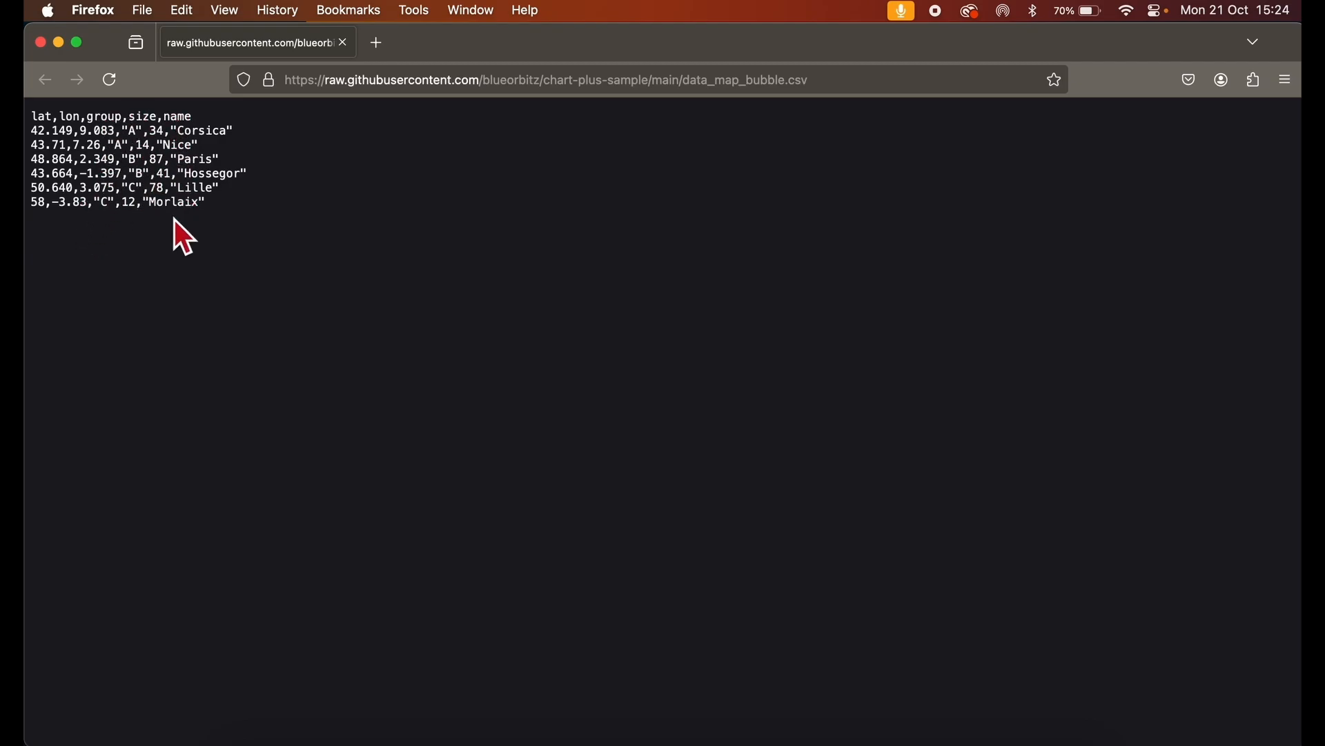
{"action": "left_click", "coordinate": [42, 43]}
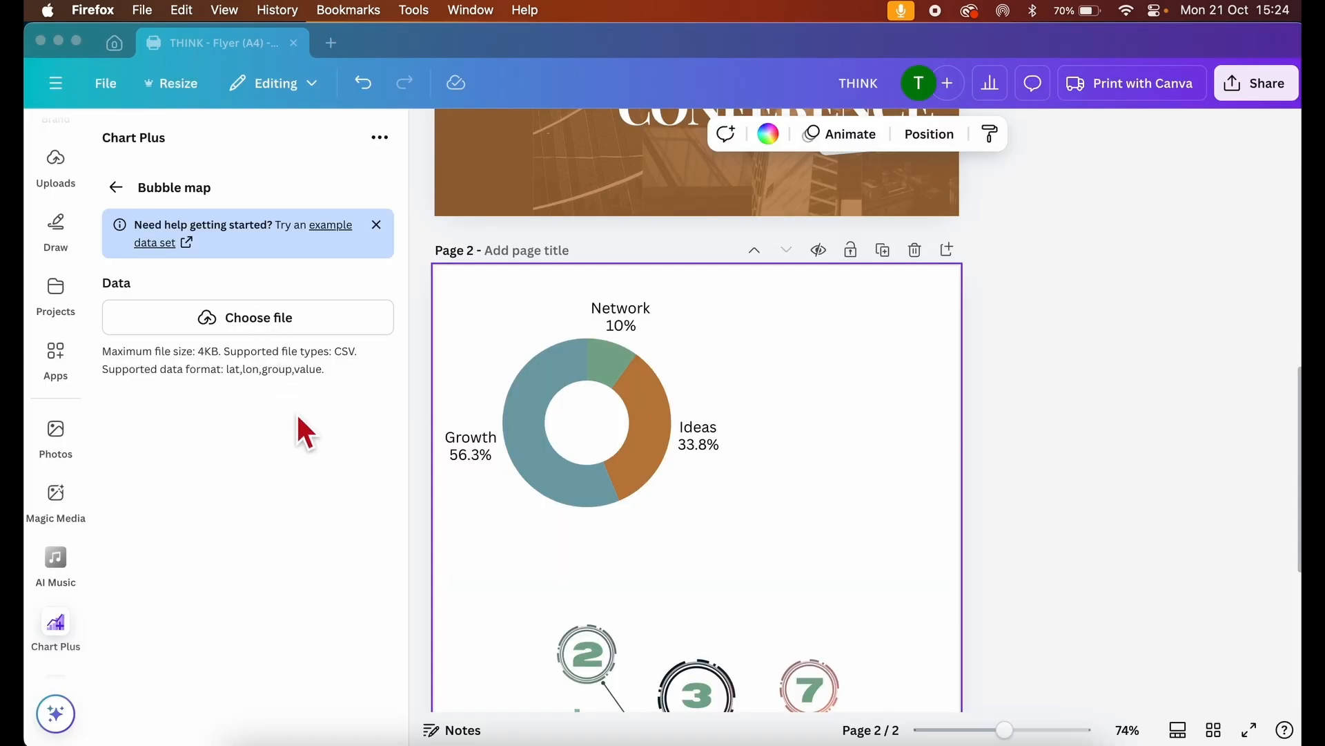
Load Lat Long.csv as the data file for the bubble map.
{"action": "left_click", "coordinate": [268, 316]}
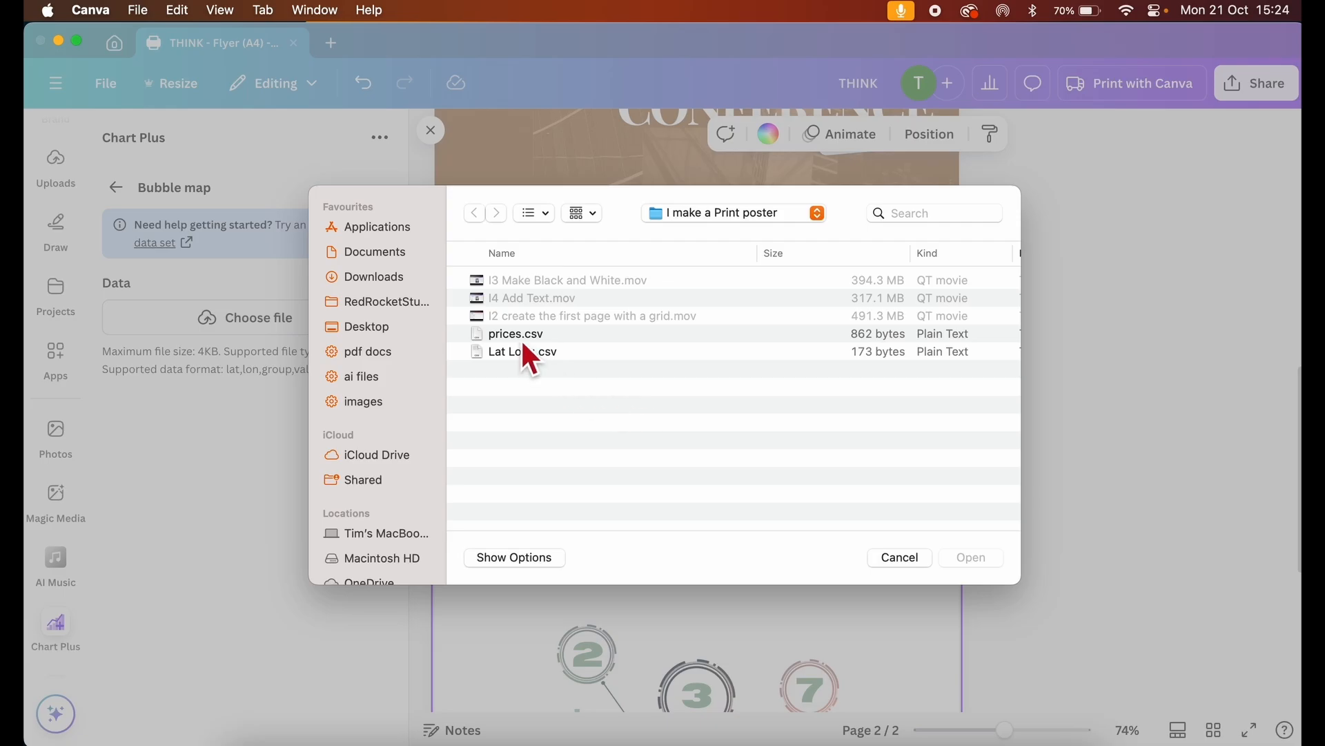
{"action": "left_click", "coordinate": [482, 350]}
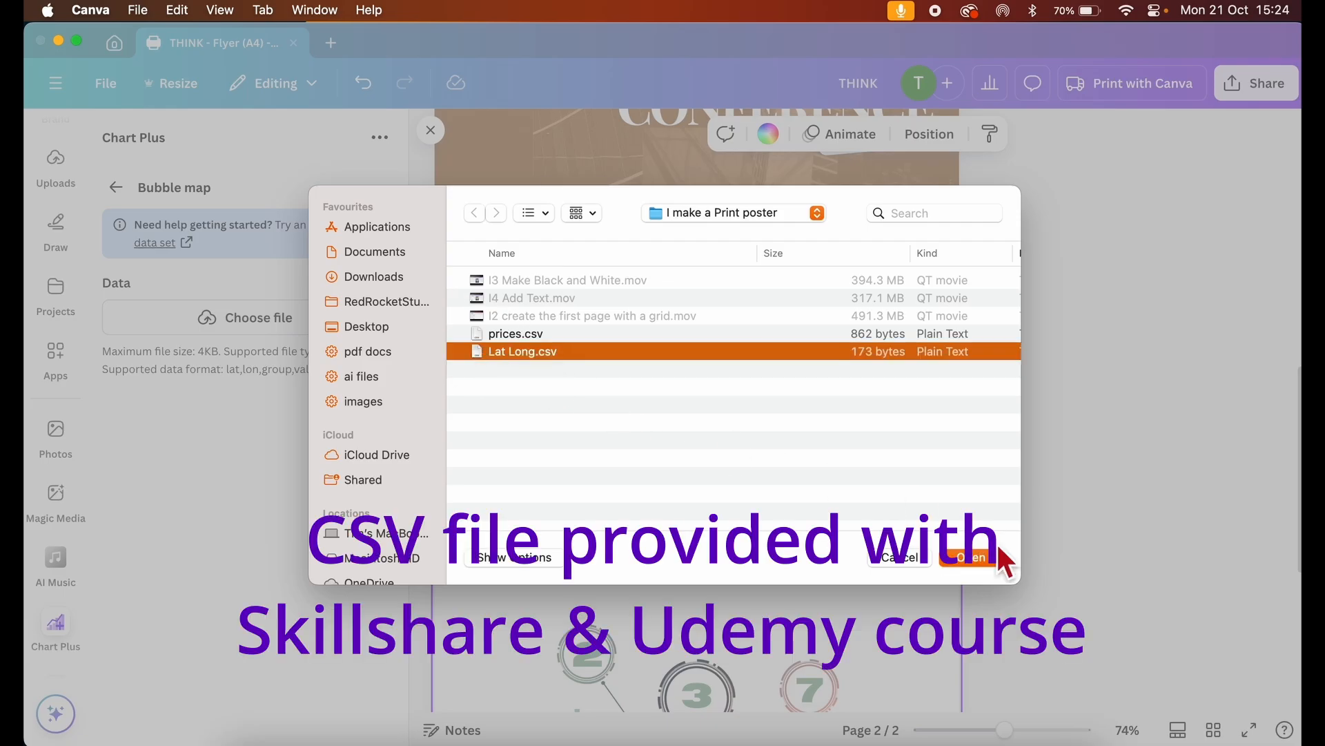
{"action": "left_click", "coordinate": [969, 557]}
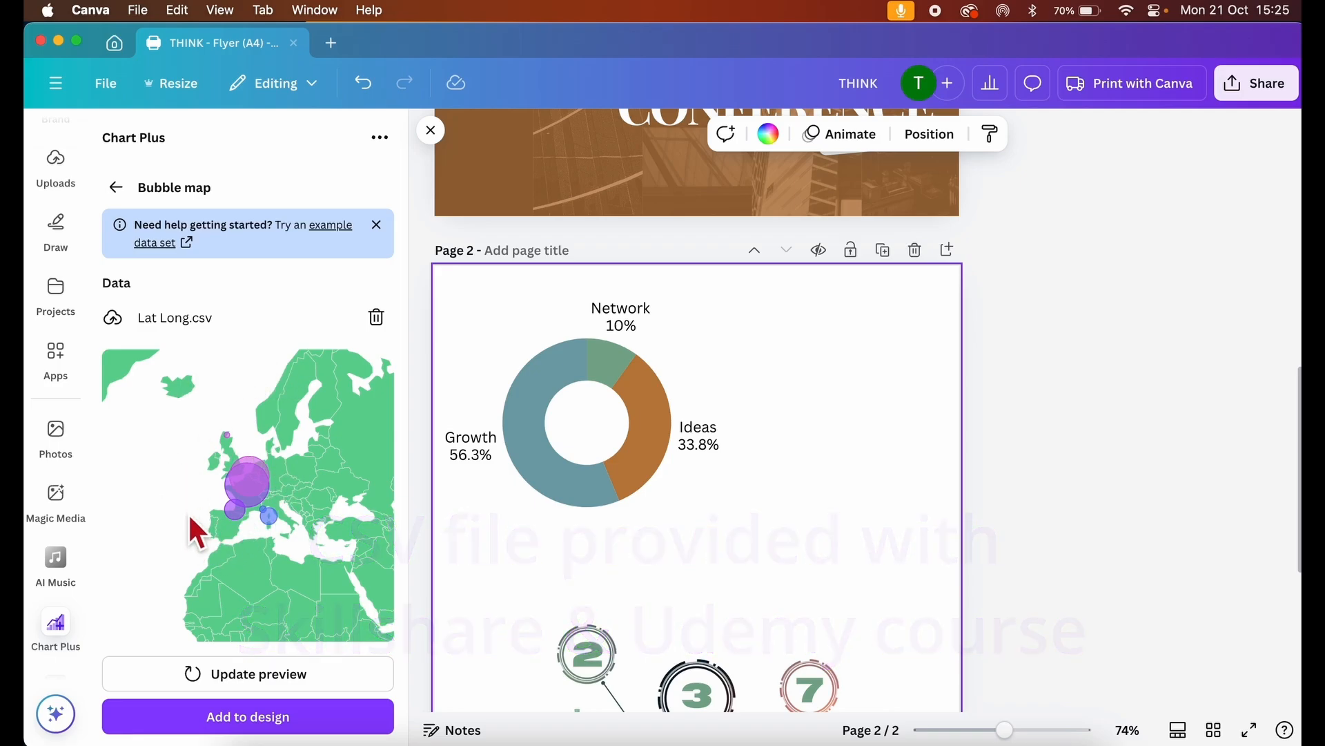
Set the bubble map's zoom level to 7.9 and refresh its preview.
{"action": "scroll", "coordinate": [188, 512], "scroll_direction": "down", "scroll_amount": 3}
{"action": "scroll", "coordinate": [187, 512], "scroll_direction": "down", "scroll_amount": 5}
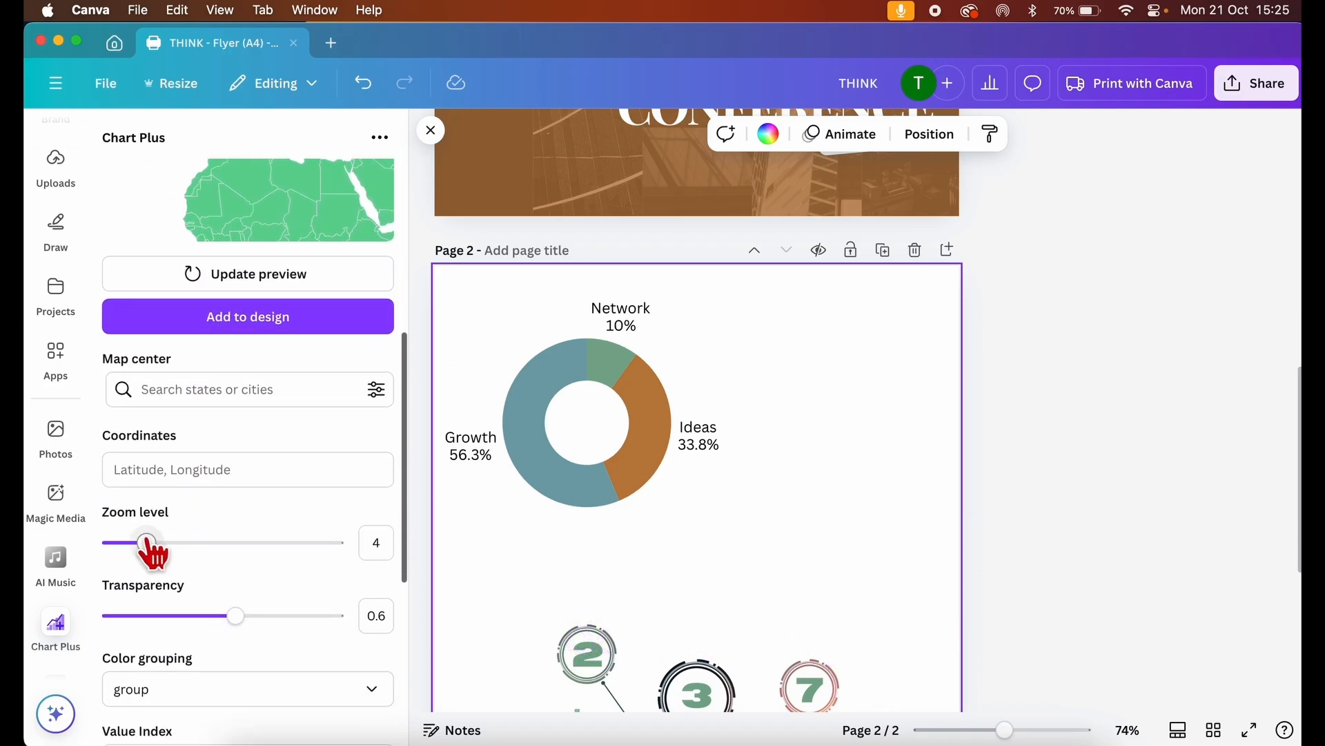
{"action": "left_click_drag", "start_coordinate": [147, 546], "coordinate": [194, 547]}
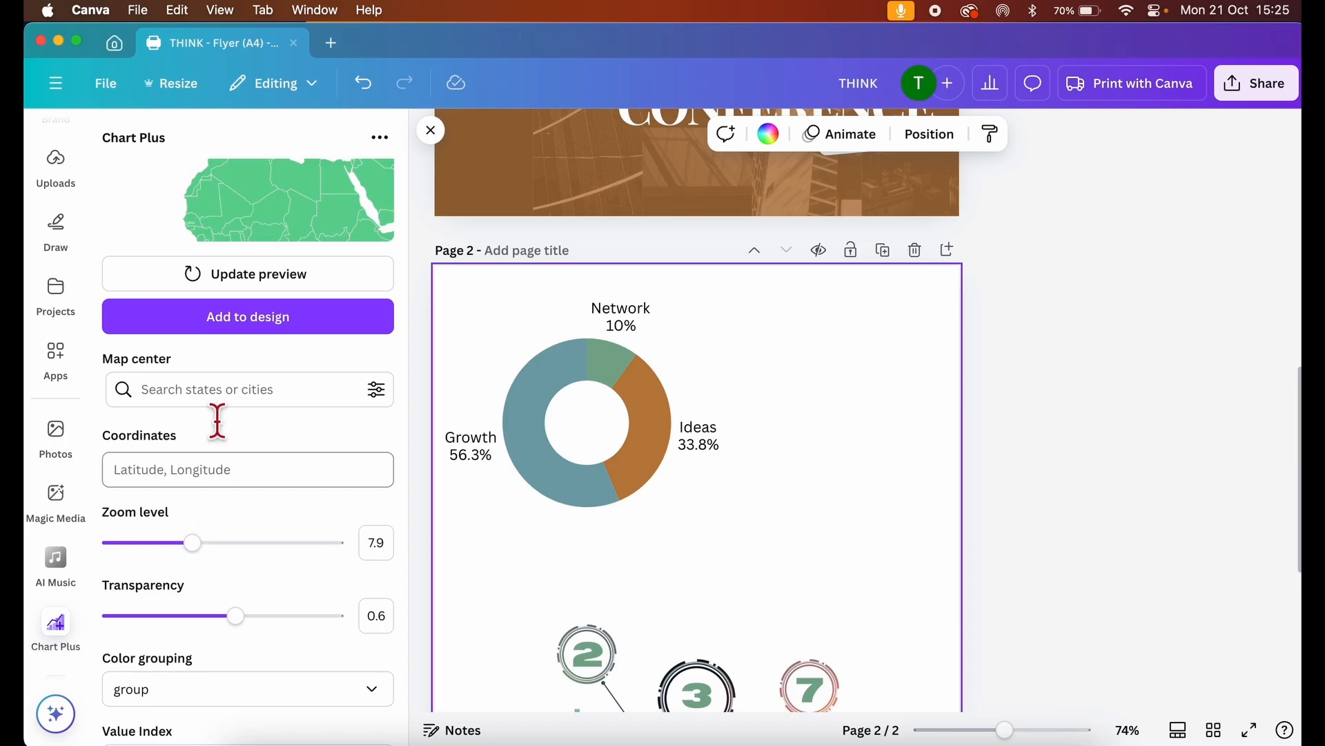
{"action": "scroll", "coordinate": [224, 323], "scroll_direction": "up", "scroll_amount": 2}
{"action": "scroll", "coordinate": [220, 359], "scroll_direction": "up", "scroll_amount": 1}
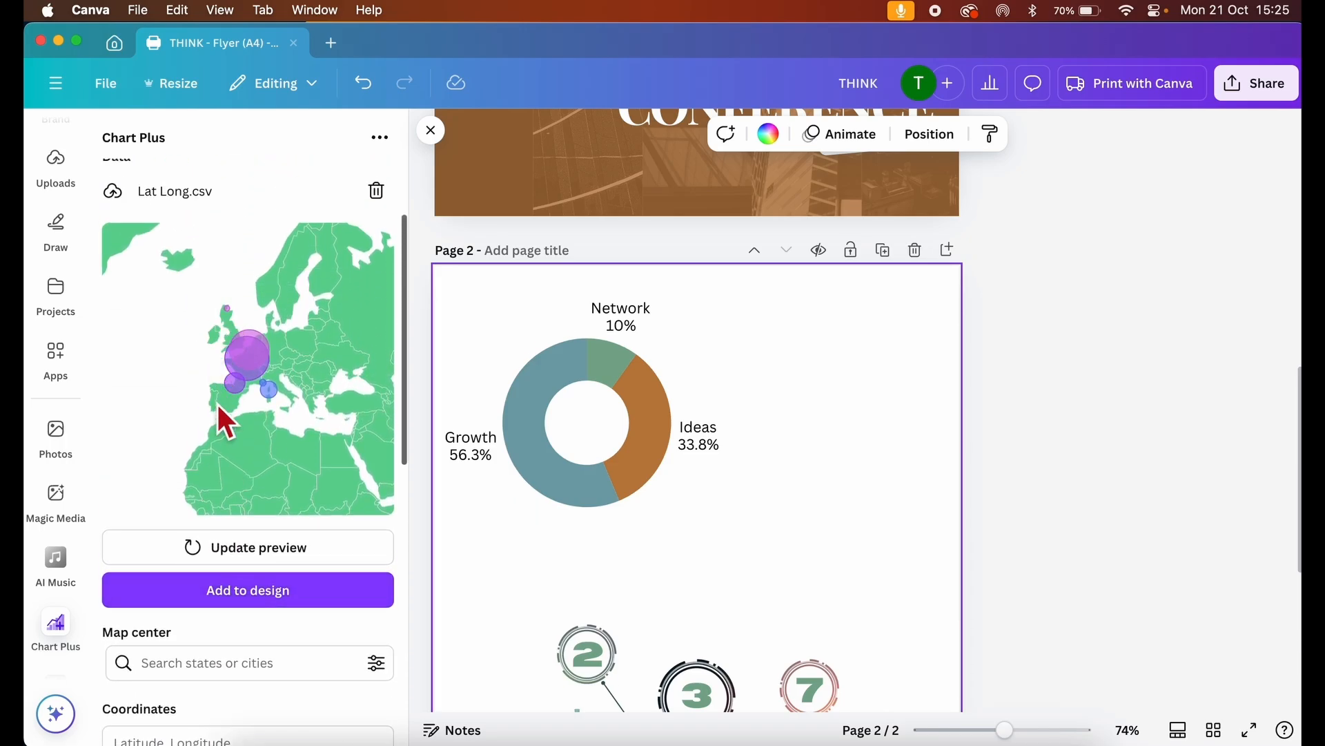
{"action": "left_click", "coordinate": [250, 556]}
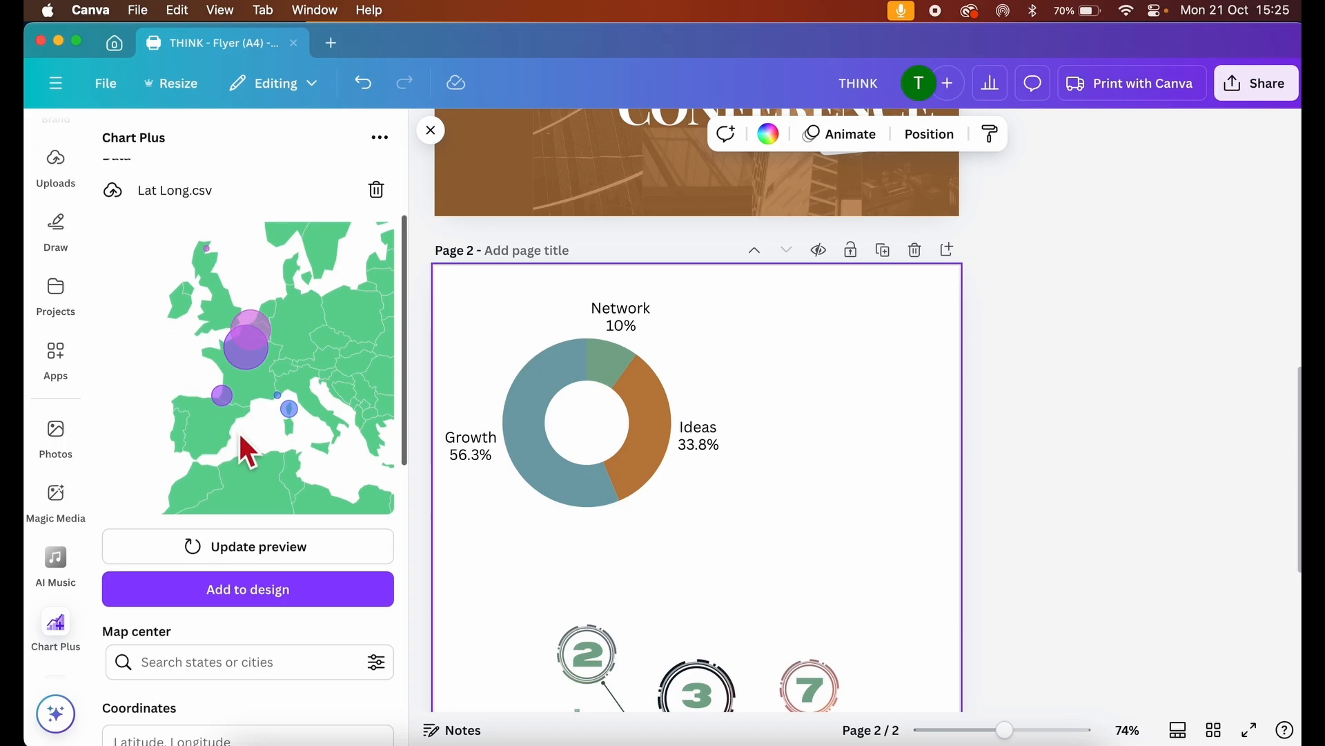
Review the bubble map's transparency, grouping, value index and colour settings.
{"action": "scroll", "coordinate": [242, 435], "scroll_direction": "down", "scroll_amount": 10}
{"action": "scroll", "coordinate": [238, 432], "scroll_direction": "down", "scroll_amount": 1}
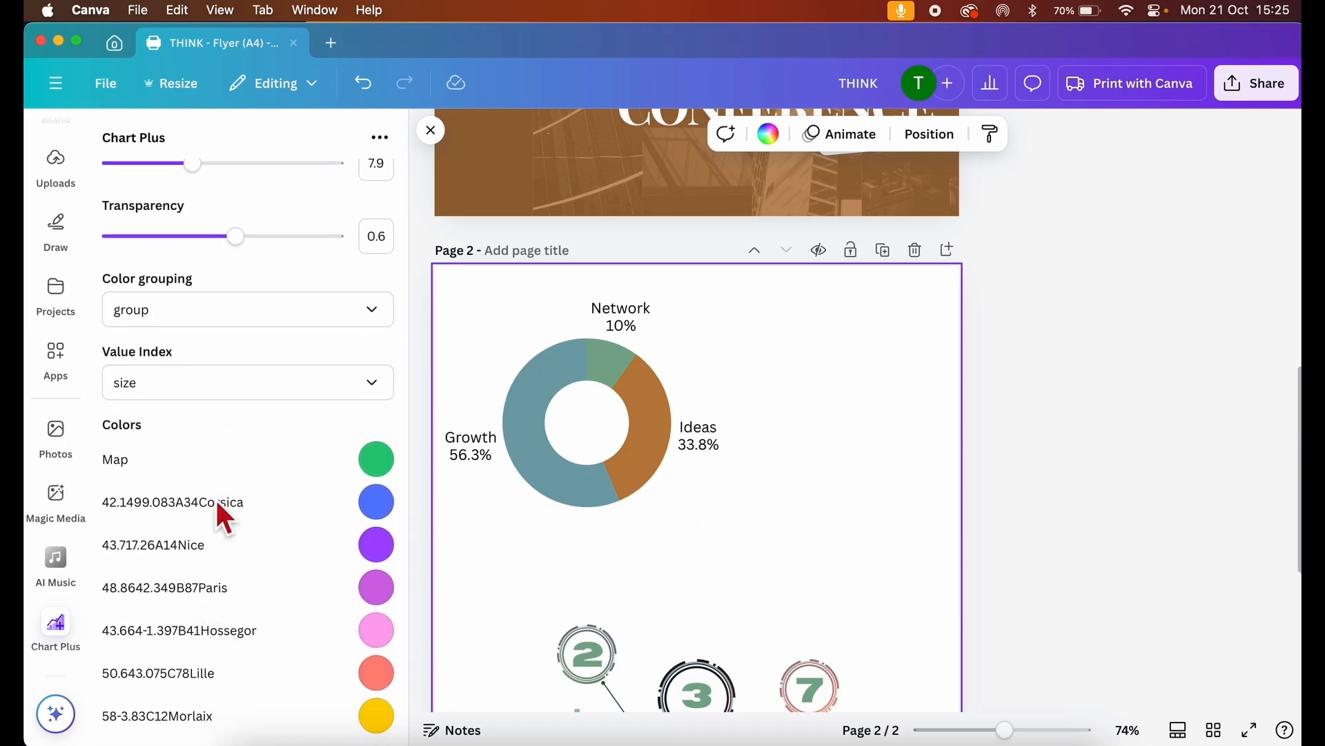
{"action": "scroll", "coordinate": [215, 501], "scroll_direction": "up", "scroll_amount": 10}
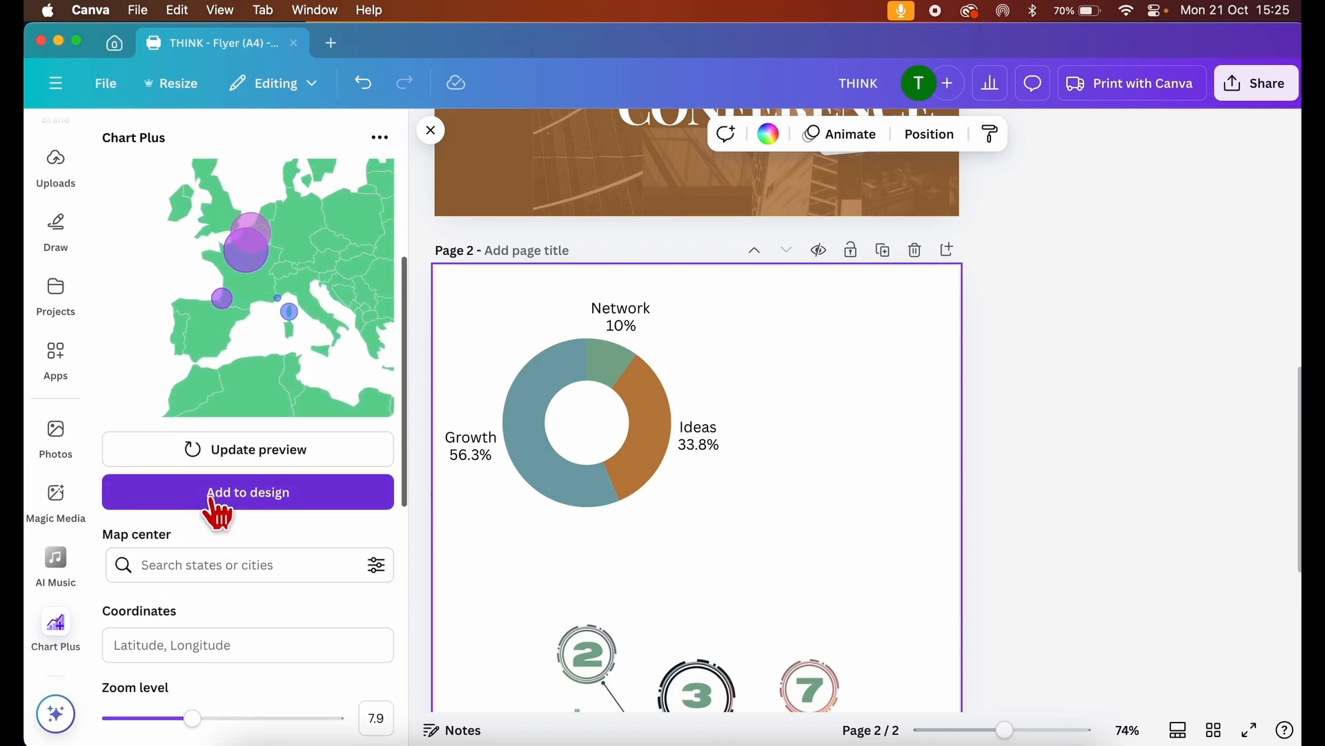
Add the bubble map to page 2 and move it into the upper right corner beside the donut chart.
{"action": "left_click", "coordinate": [249, 493]}
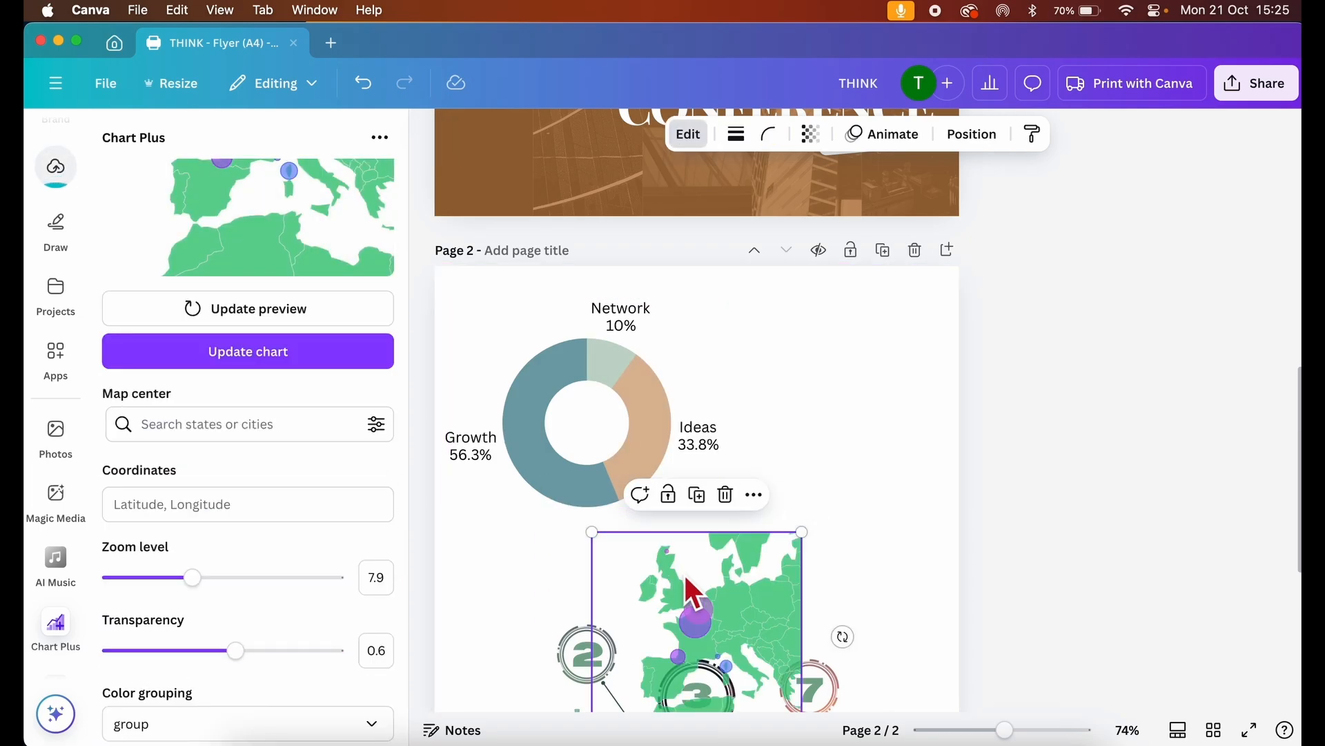
{"action": "left_click_drag", "start_coordinate": [745, 600], "coordinate": [886, 348]}
{"action": "left_click", "coordinate": [1062, 379]}
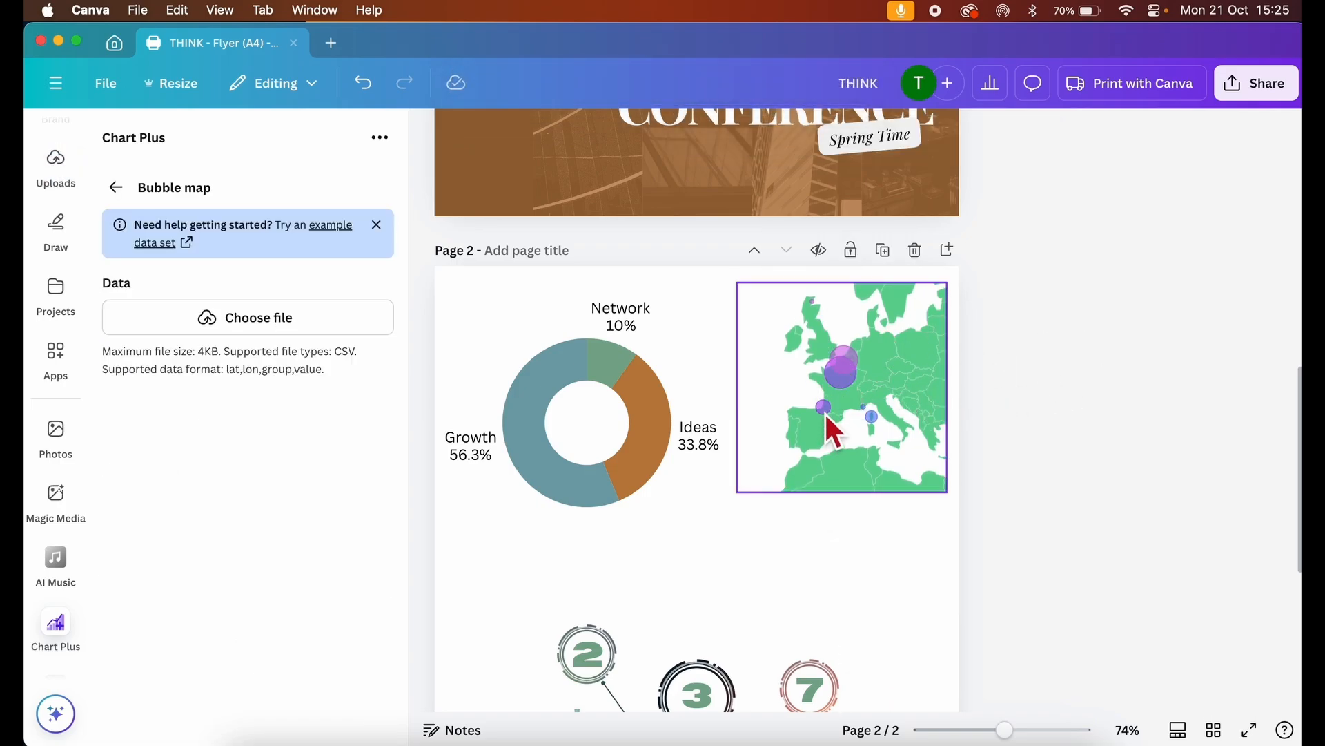
Open the bubble map's example data set, data_map_bubble.csv, in Firefox to examine its columns, and close it again.
{"action": "left_click", "coordinate": [165, 245]}
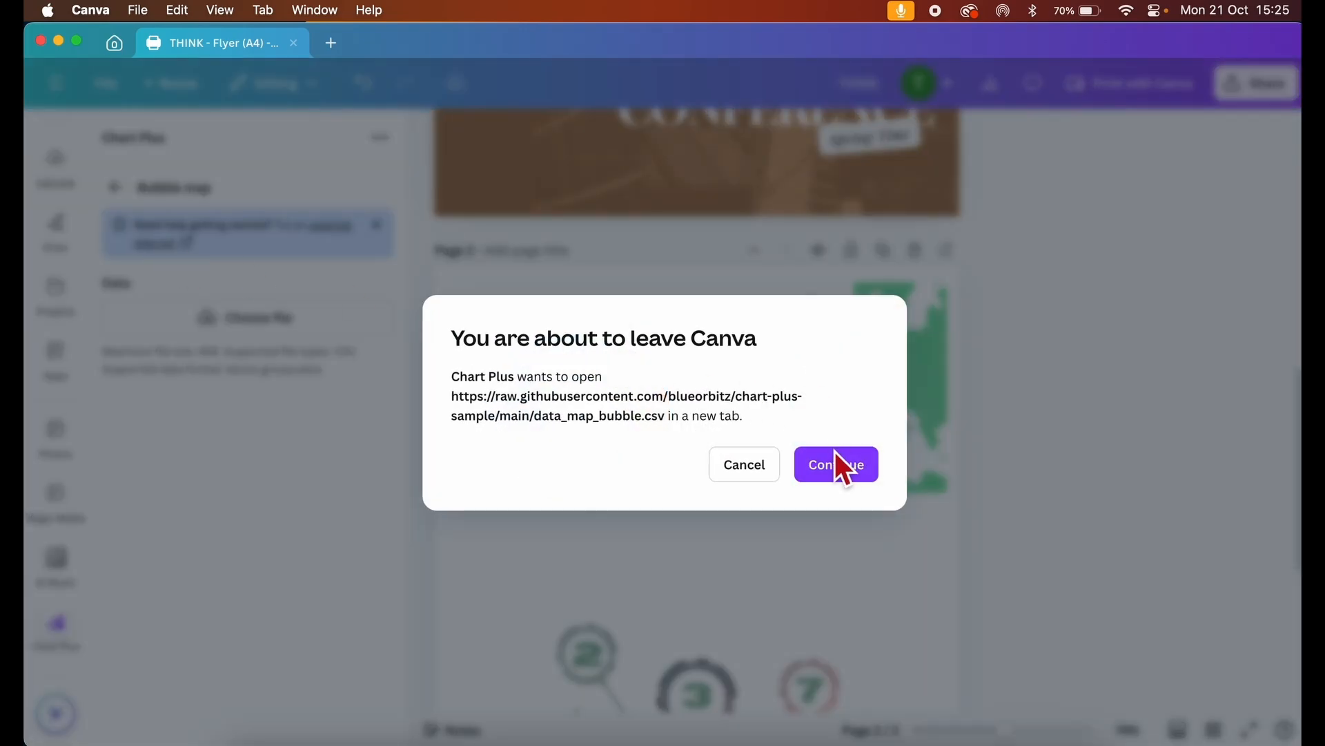
{"action": "left_click", "coordinate": [835, 465]}
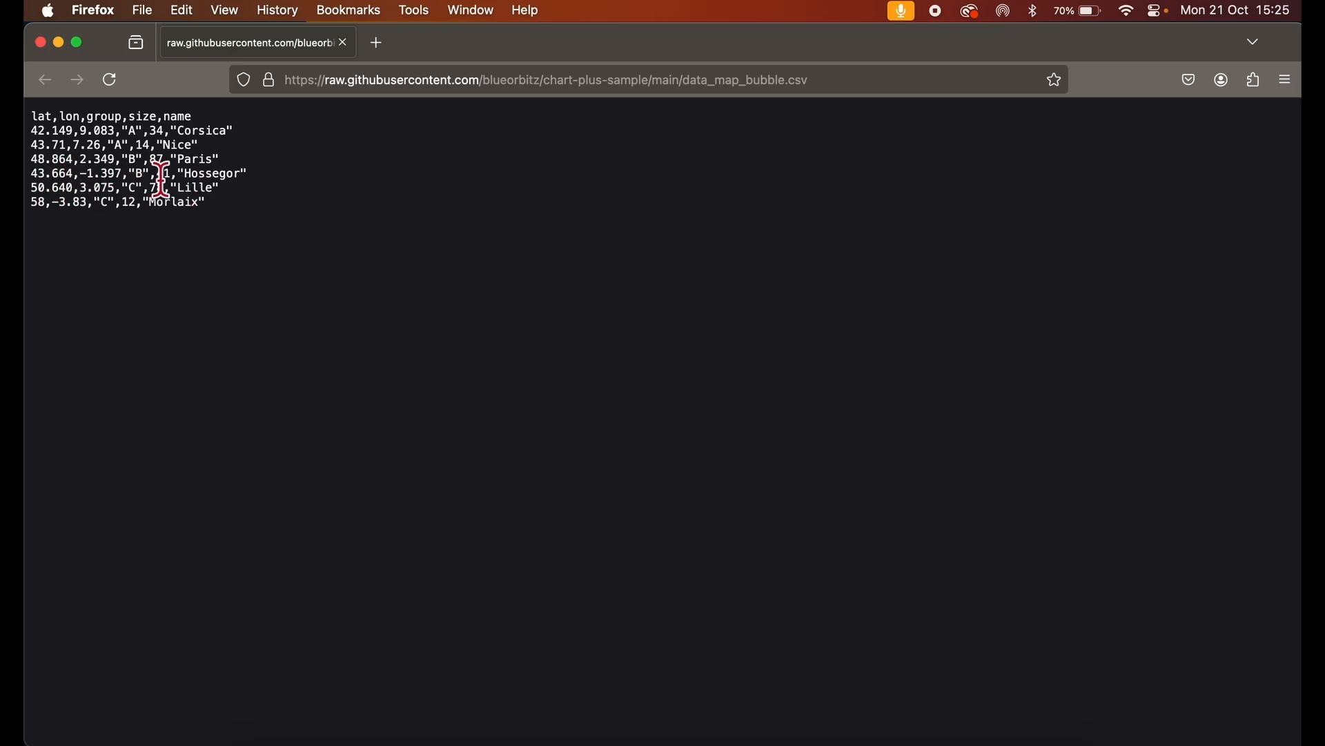
{"action": "left_click", "coordinate": [41, 43]}
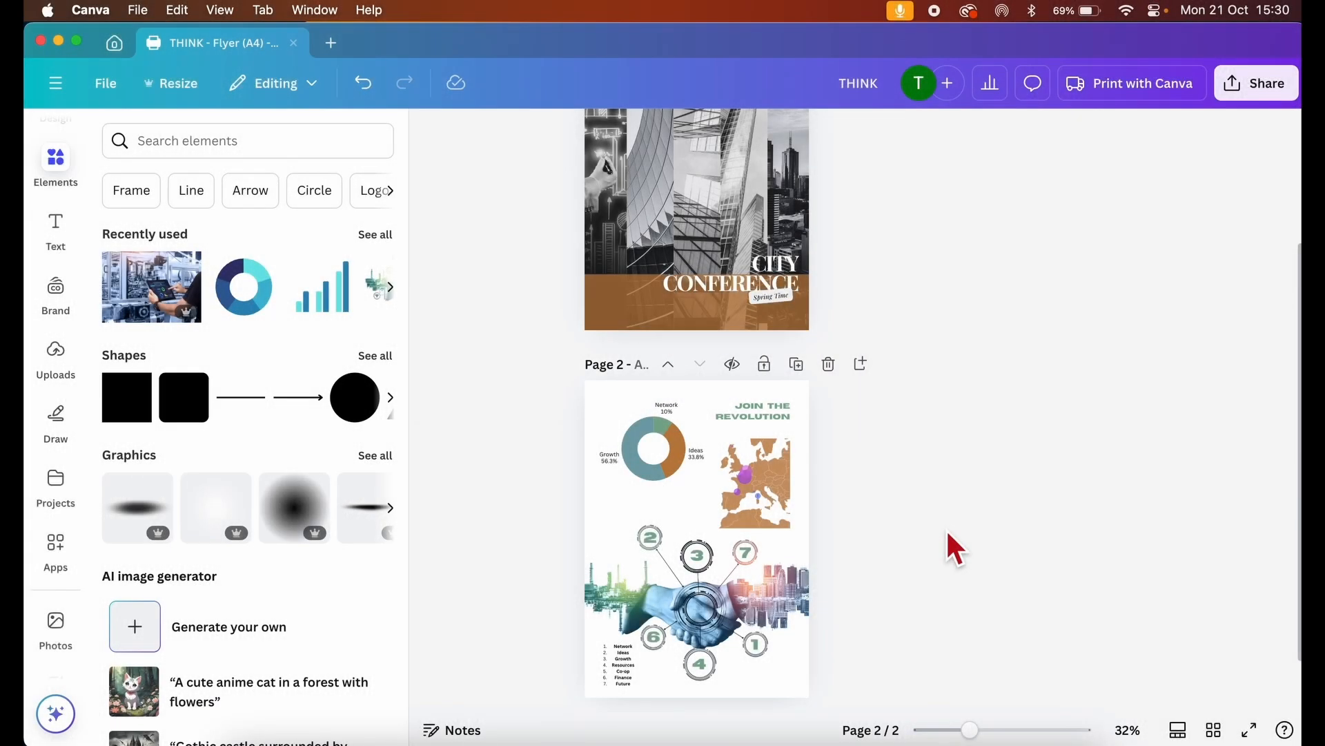
Configure the flyer download as PDF Print with crop marks and bleed and the CMYK colour profile.
{"action": "left_click", "coordinate": [1252, 100]}
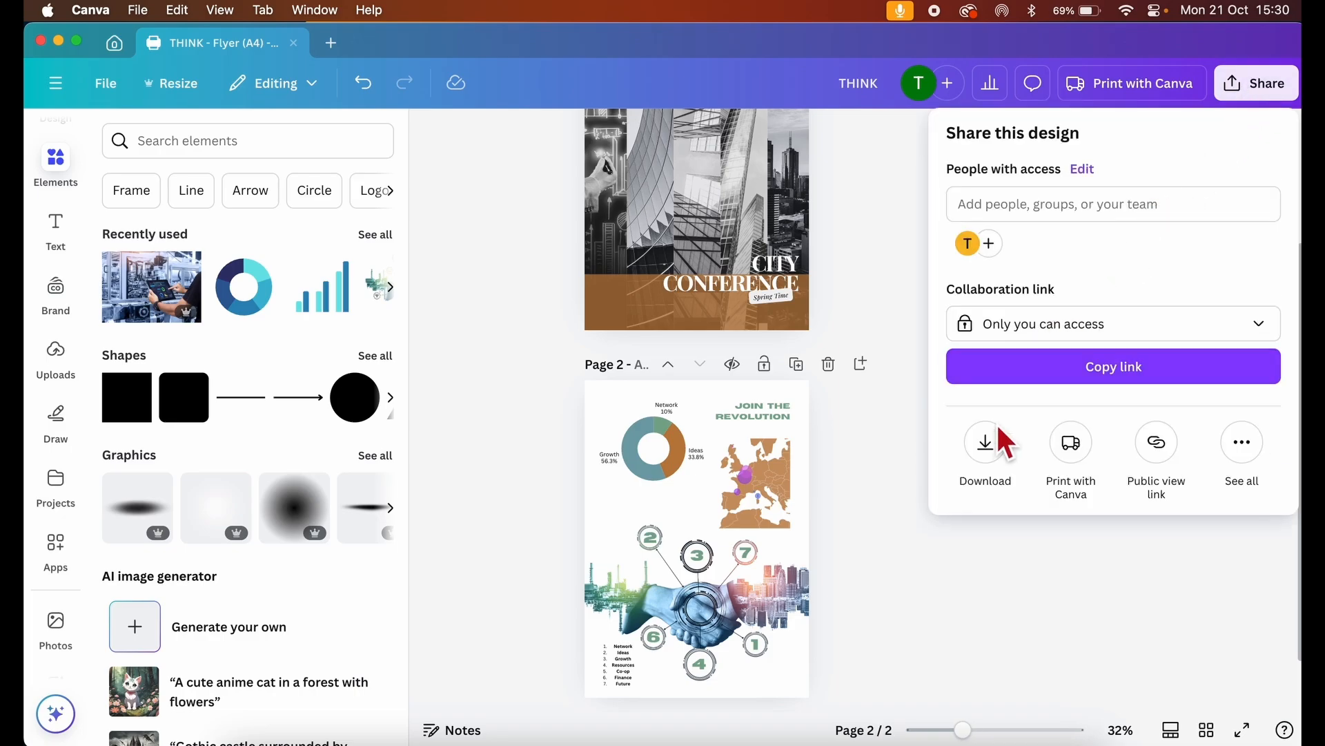
{"action": "left_click", "coordinate": [994, 444]}
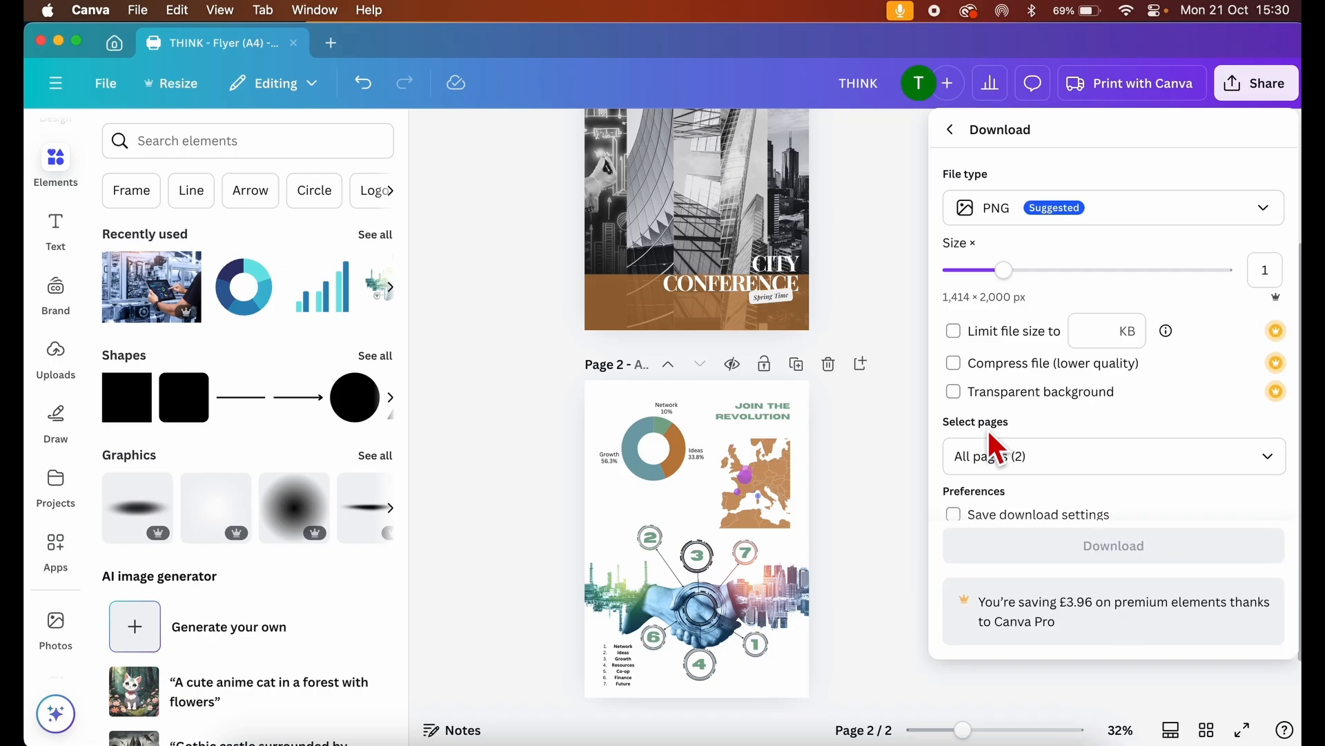
{"action": "left_click", "coordinate": [1083, 221]}
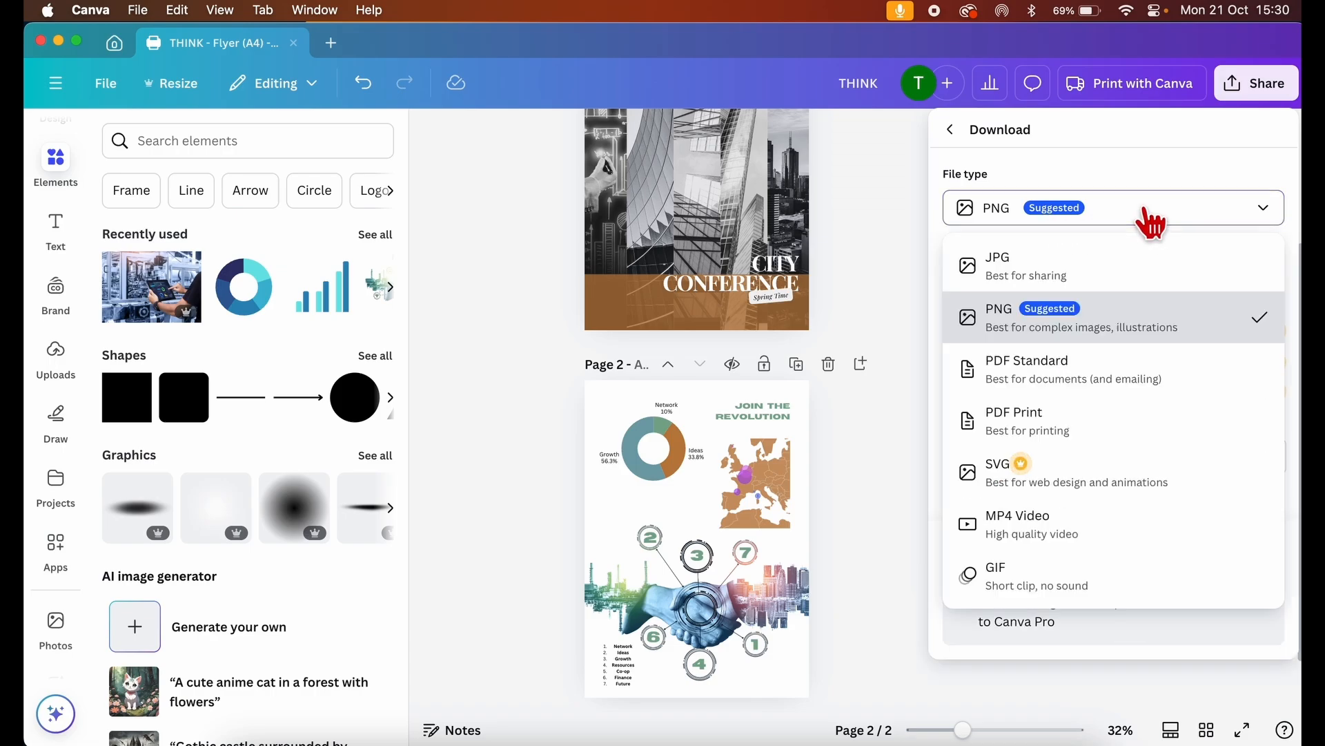
{"action": "left_click", "coordinate": [1070, 427]}
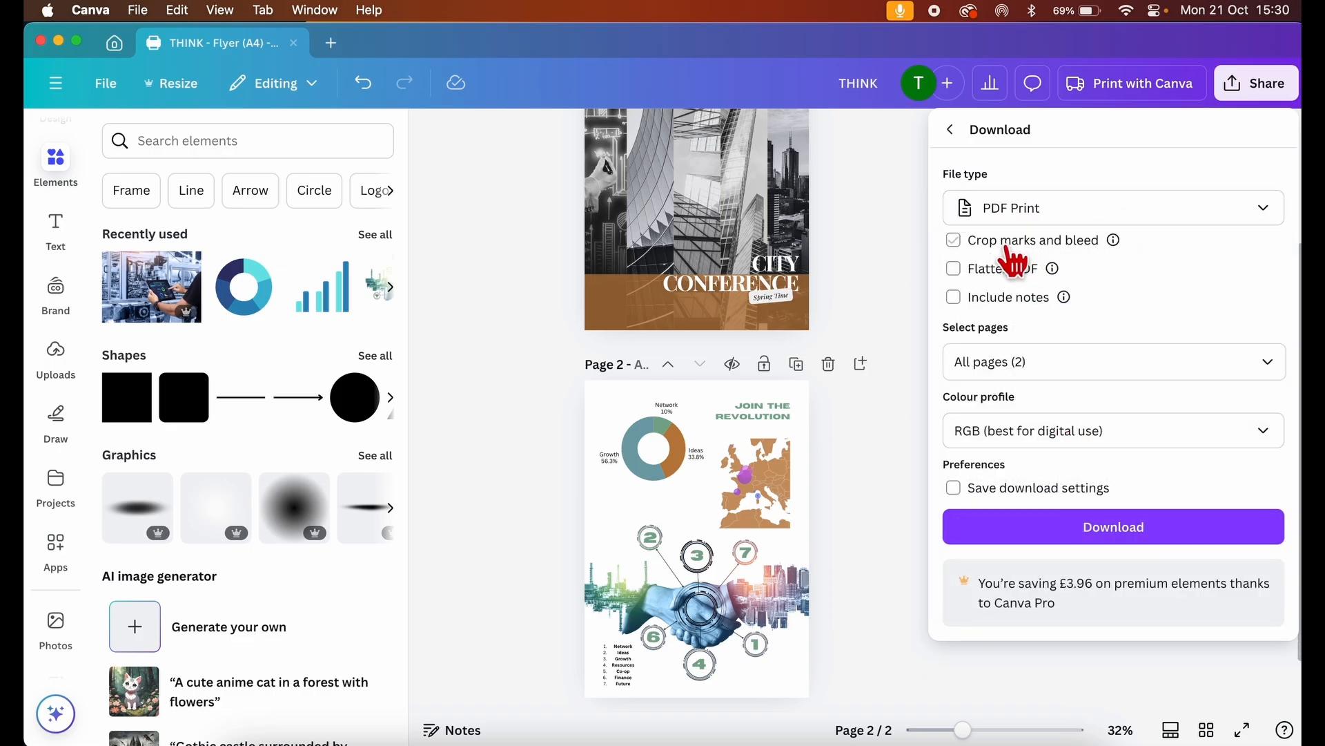
{"action": "left_click", "coordinate": [955, 240]}
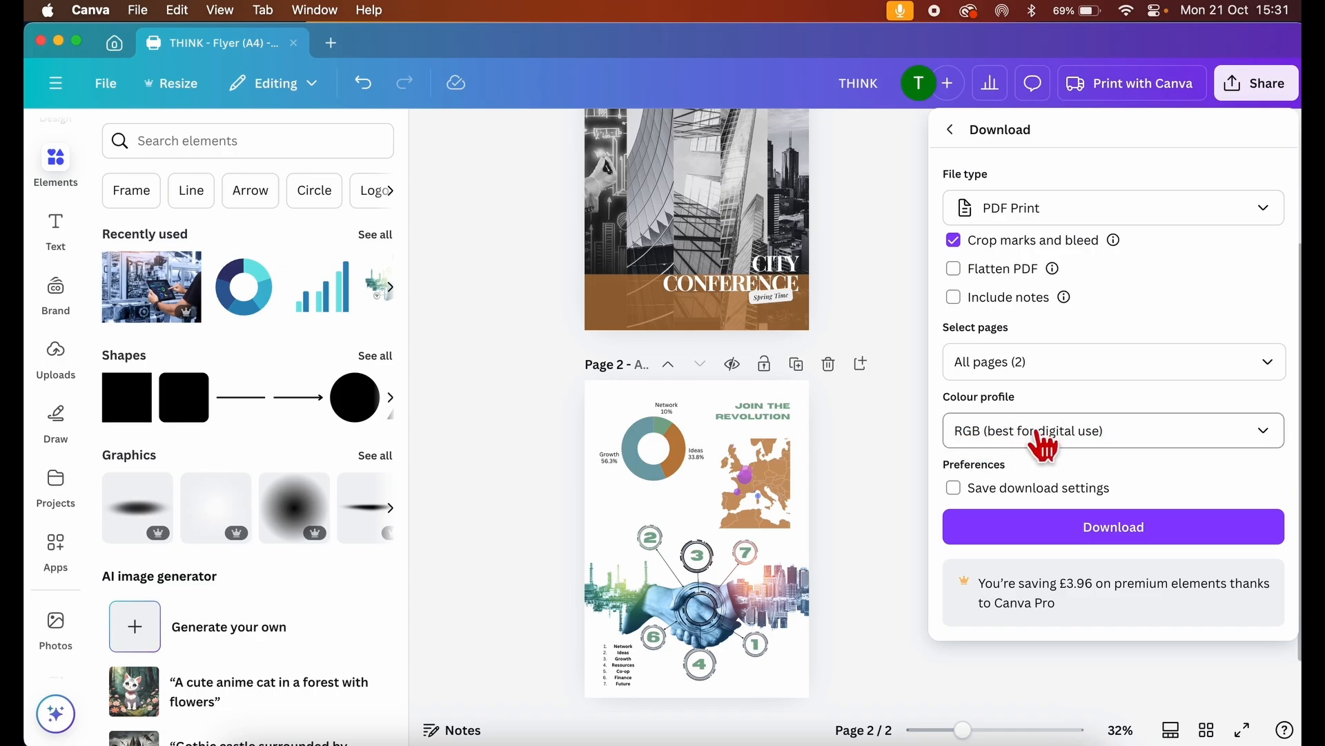
{"action": "left_click", "coordinate": [1160, 435]}
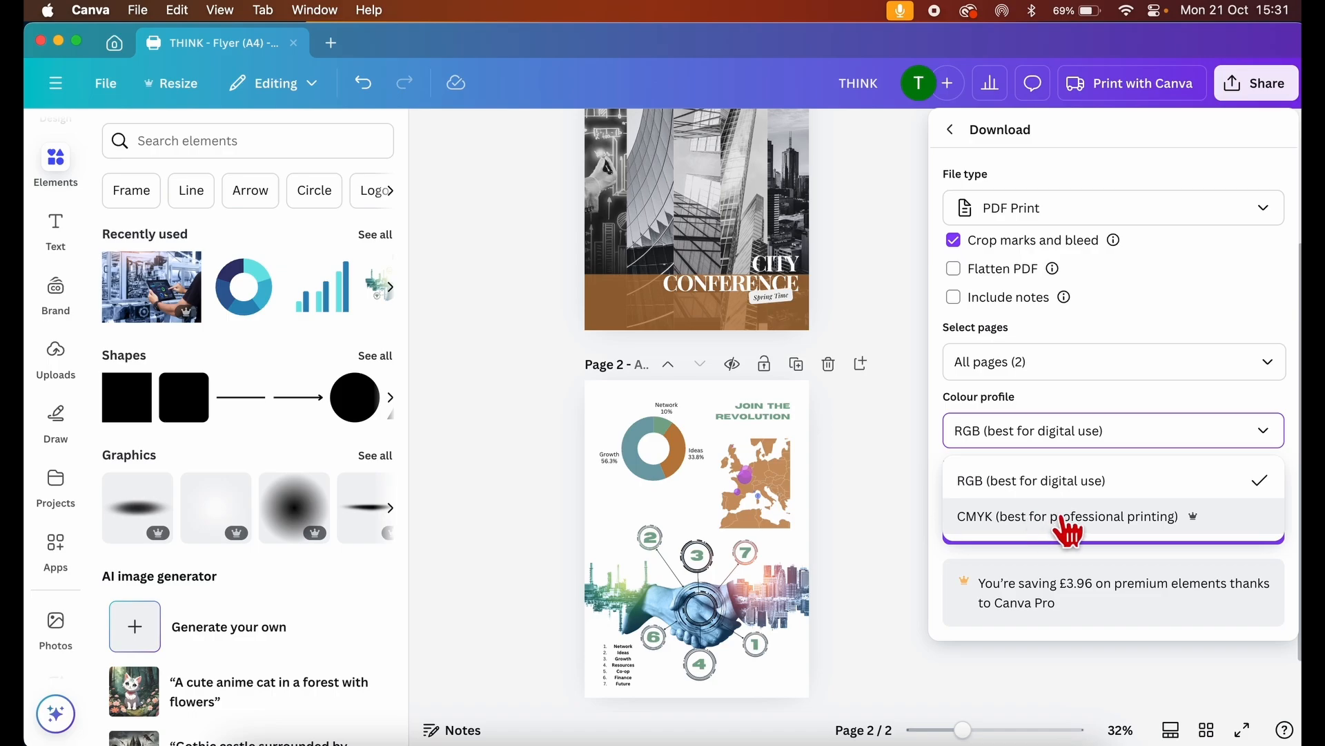
{"action": "left_click", "coordinate": [1118, 526]}
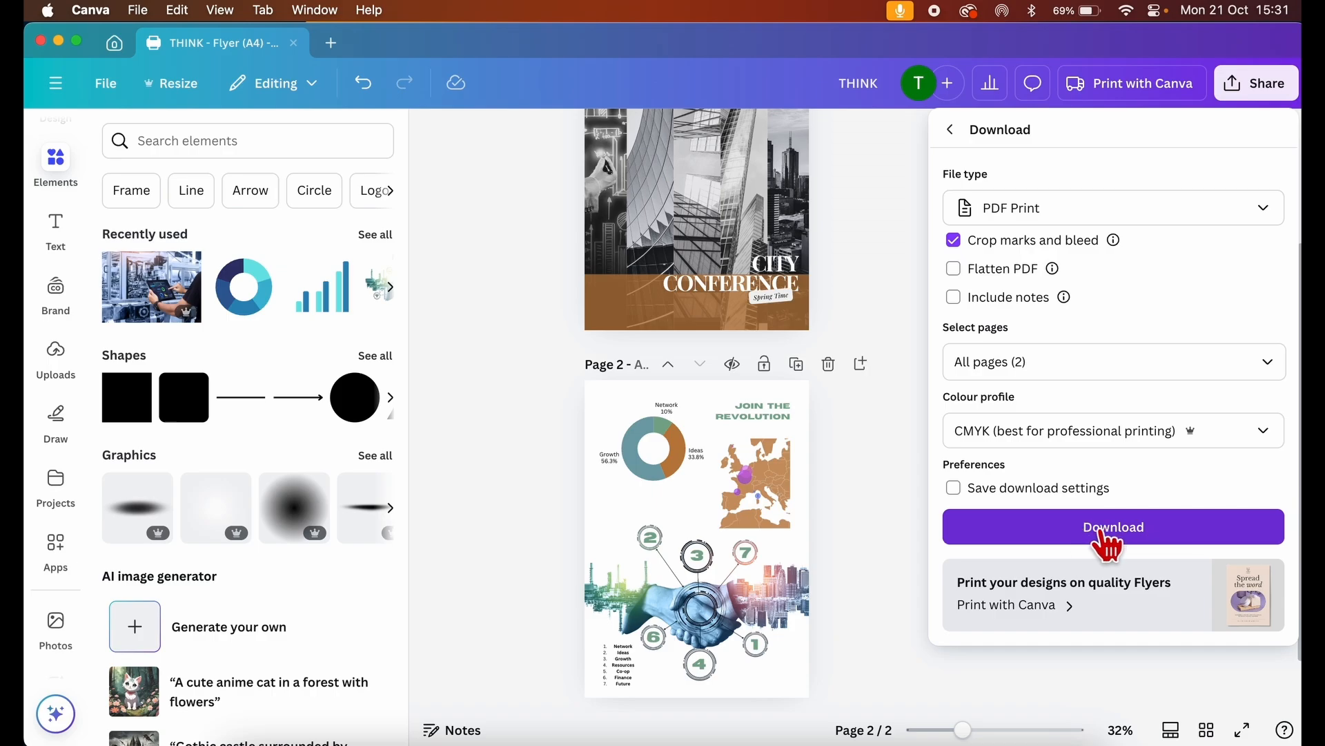
Download the print PDF and save it to the Desktop as Conference.pdf.
{"action": "left_click", "coordinate": [1104, 531]}
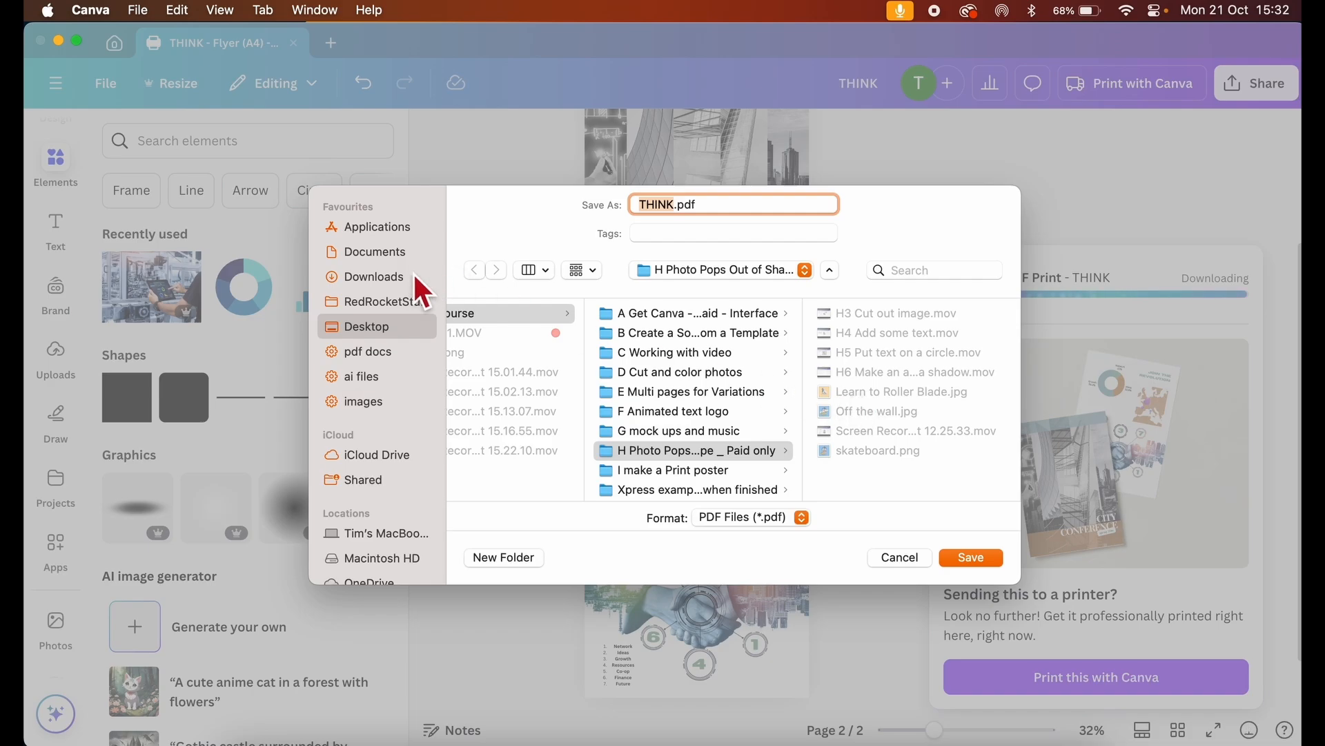
{"action": "left_click", "coordinate": [381, 322]}
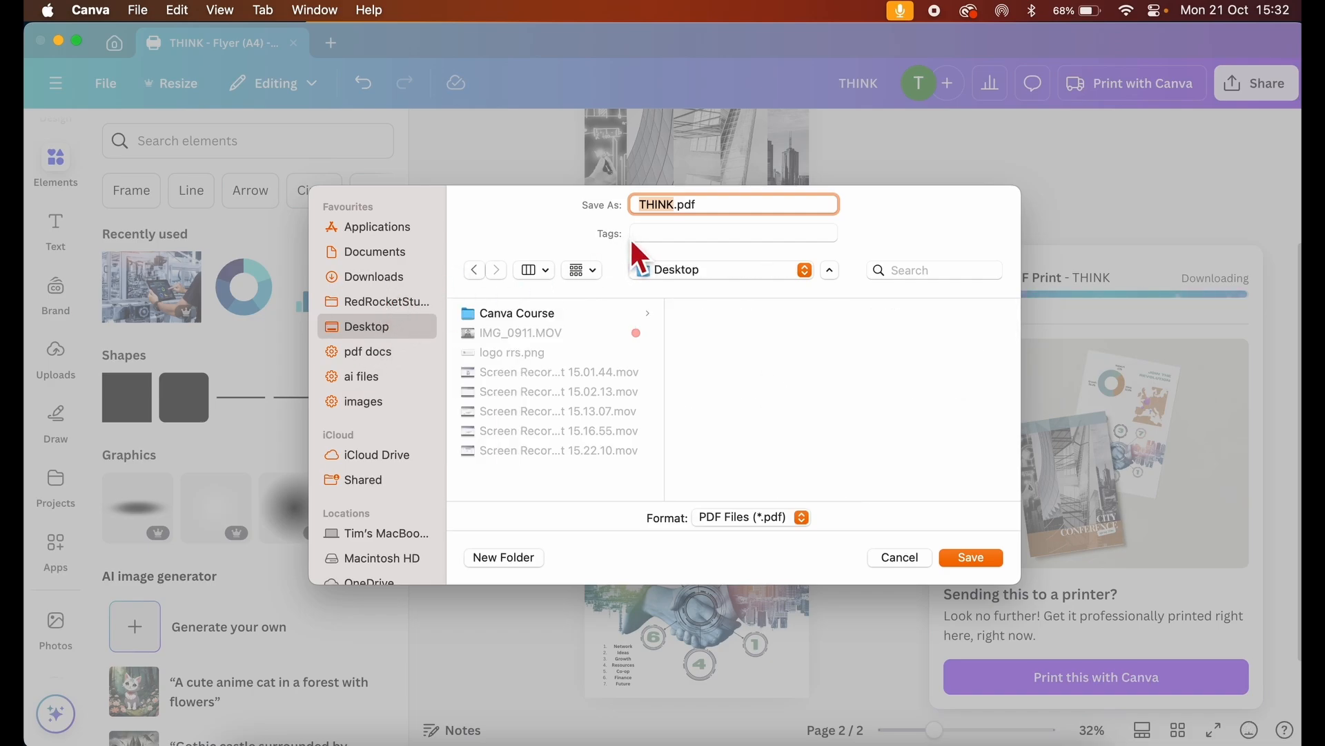
{"action": "type", "text": "Conference"}
{"action": "left_click", "coordinate": [978, 559]}
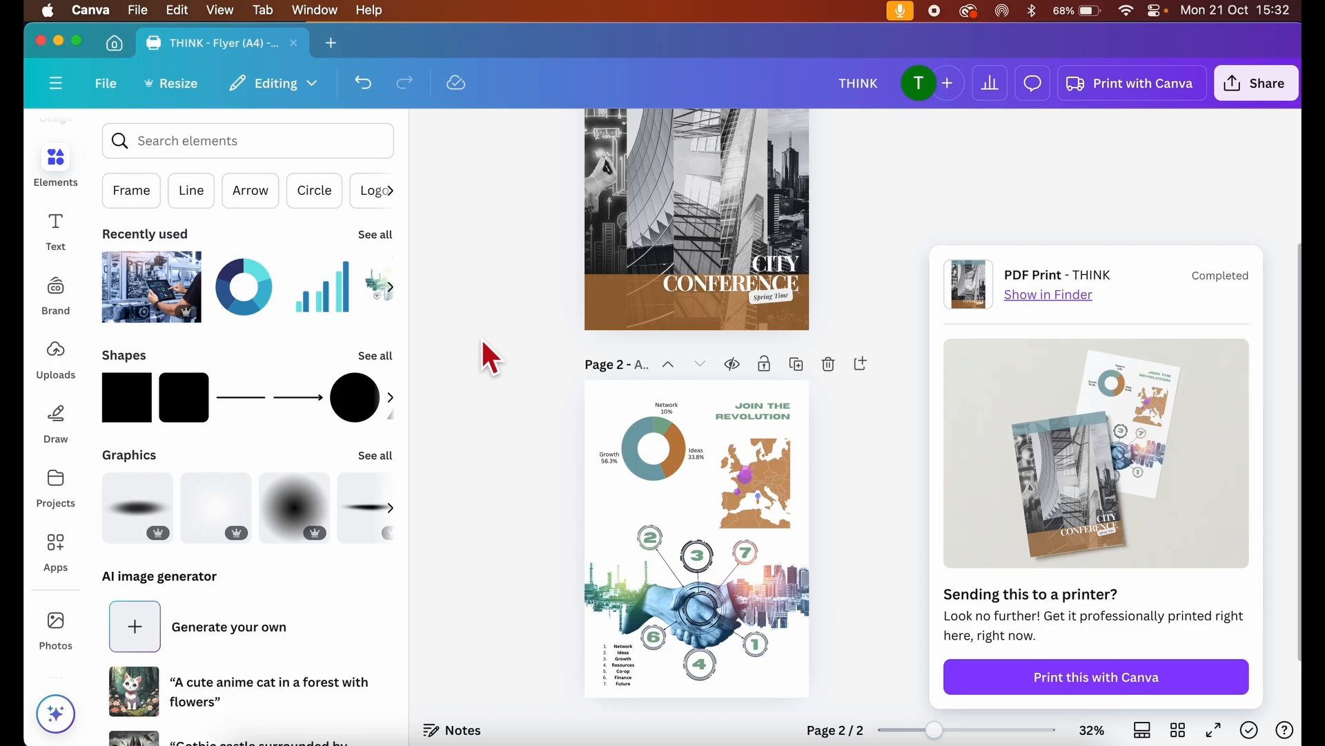
Download the flyer as PDF Standard and save it to the Desktop as conference email.pdf.
{"action": "left_click", "coordinate": [1251, 92]}
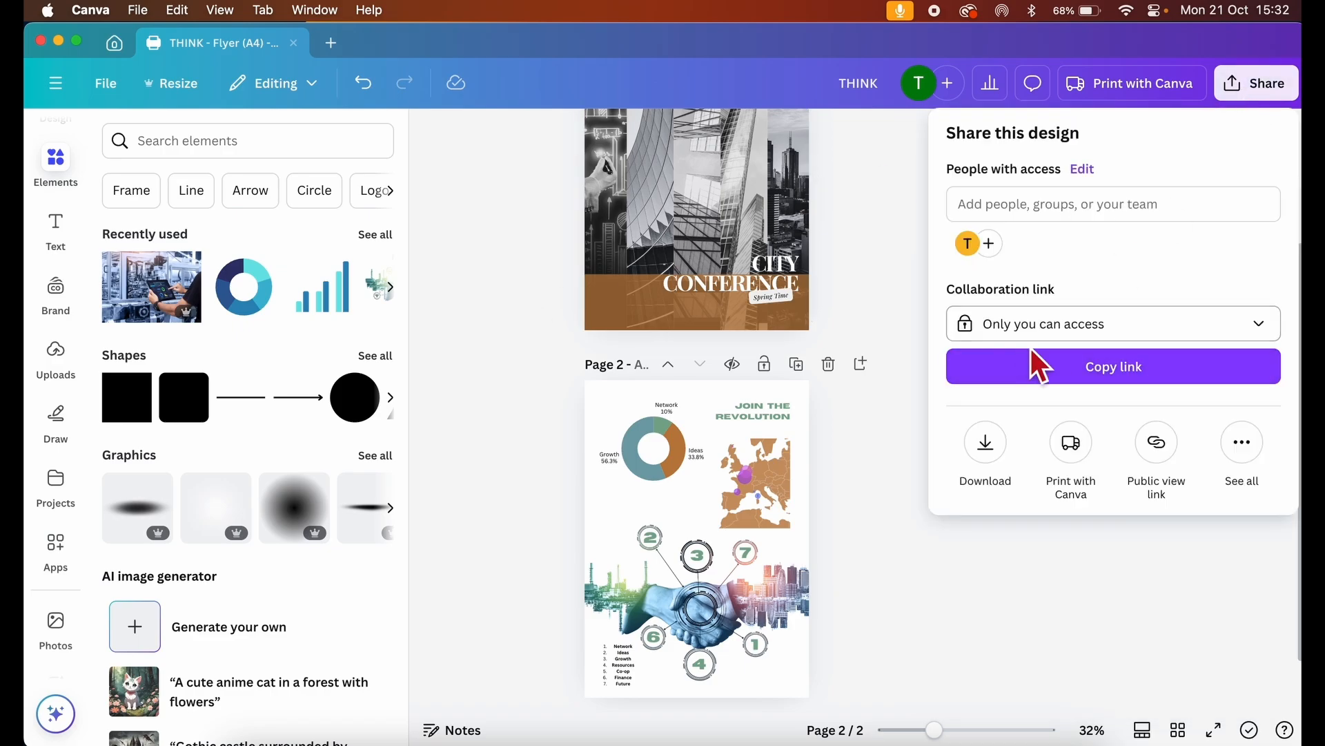
{"action": "left_click", "coordinate": [985, 445]}
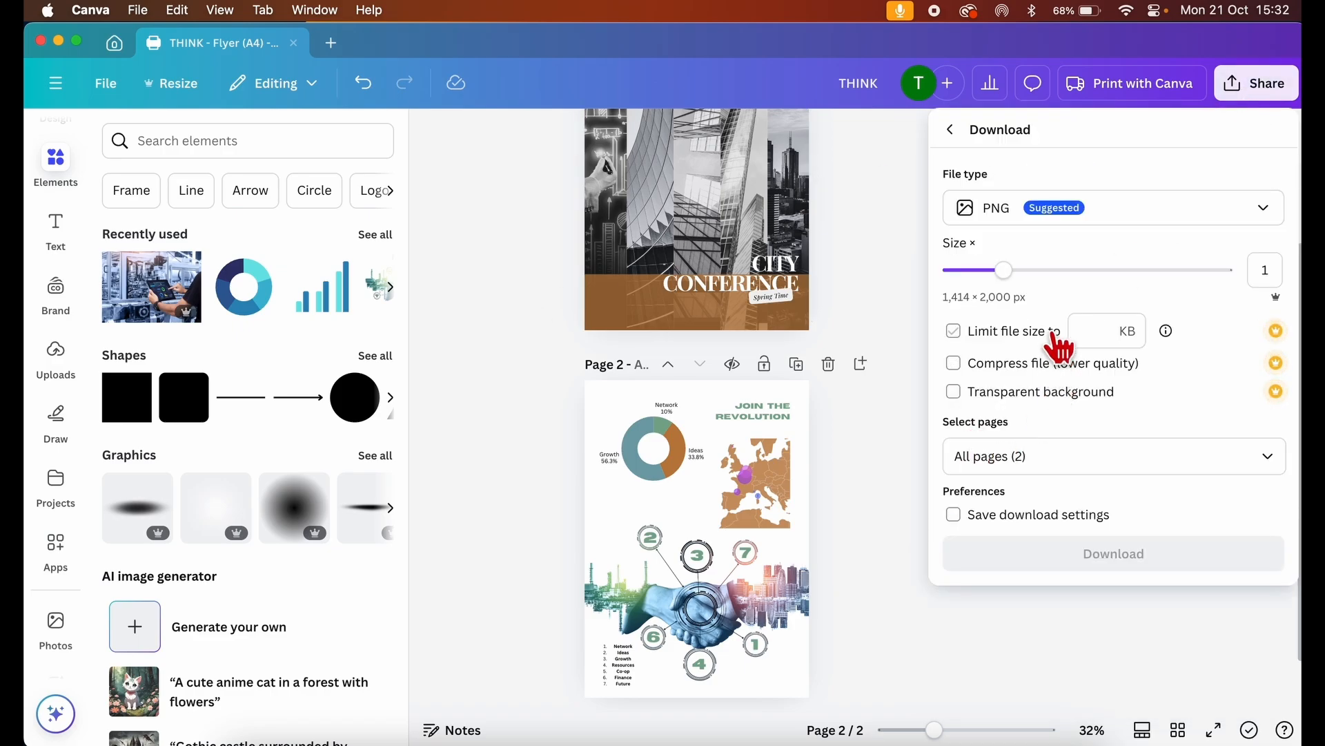
{"action": "left_click", "coordinate": [1103, 220]}
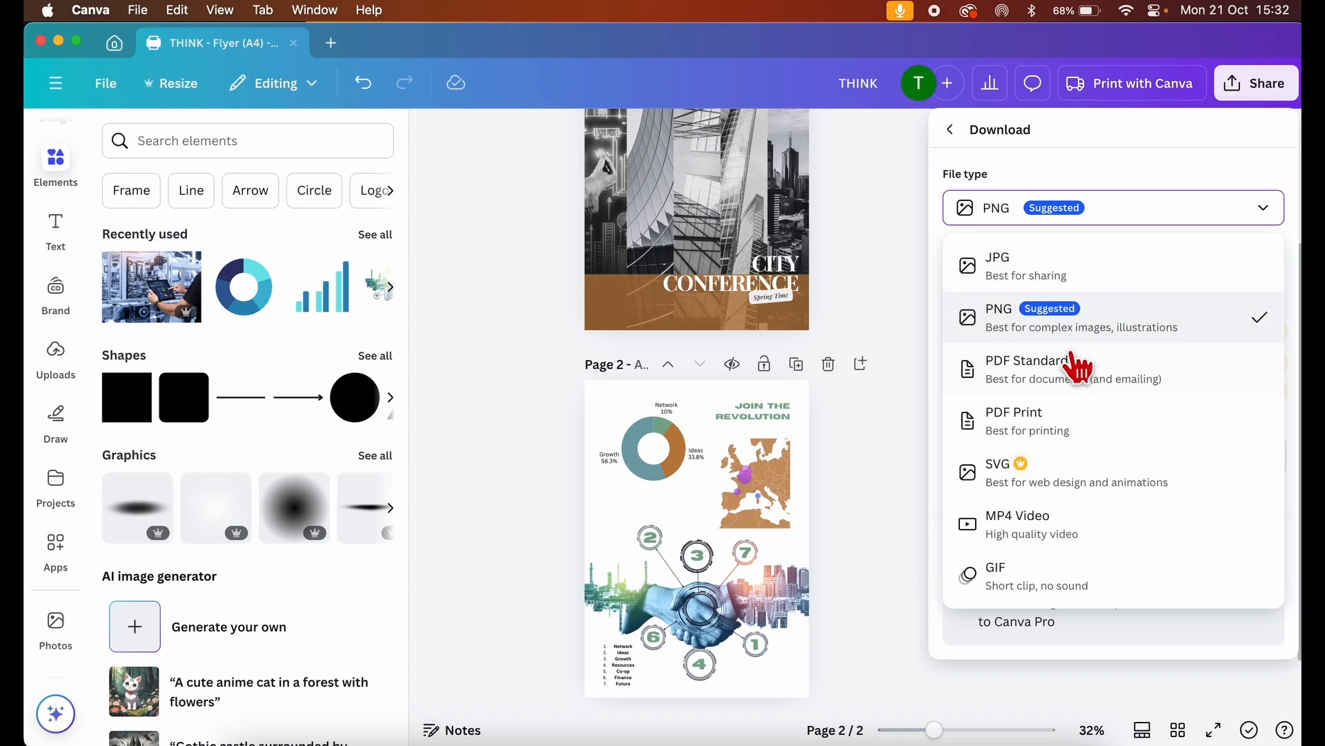
{"action": "left_click", "coordinate": [1047, 369]}
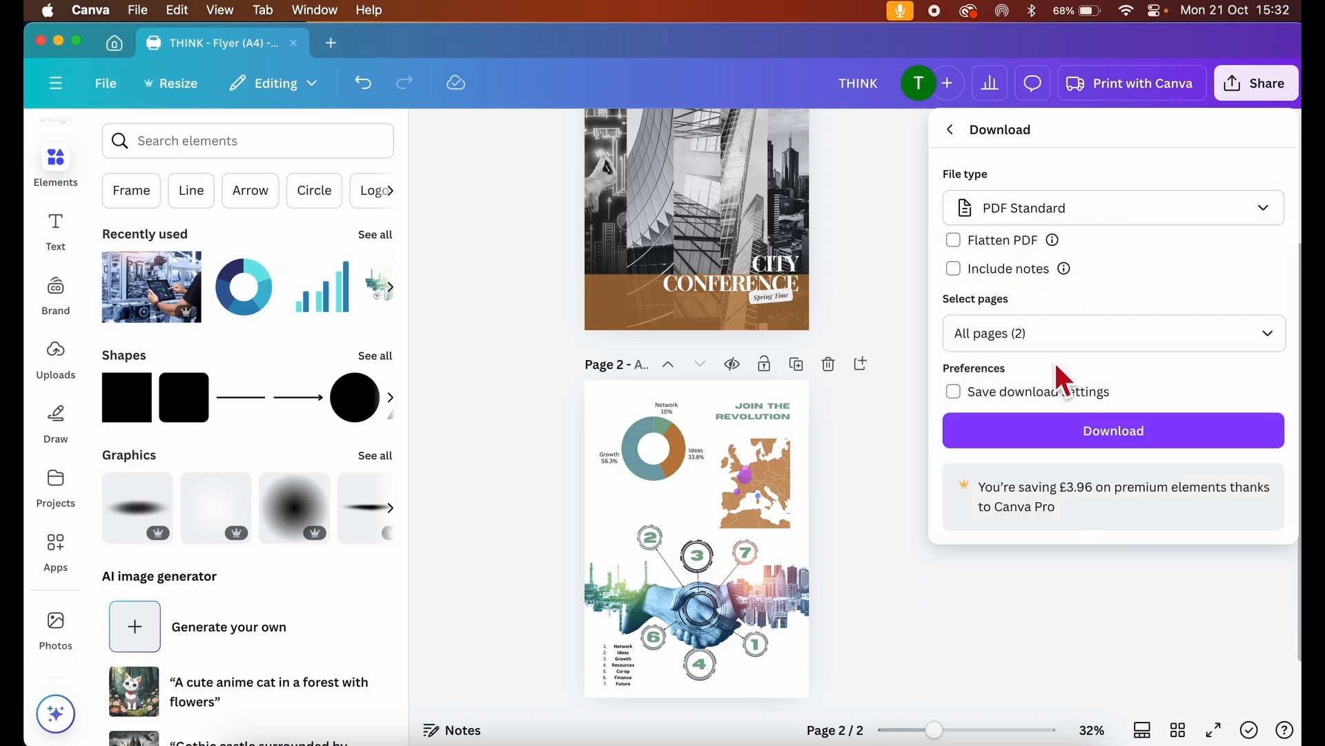
{"action": "left_click", "coordinate": [1051, 436]}
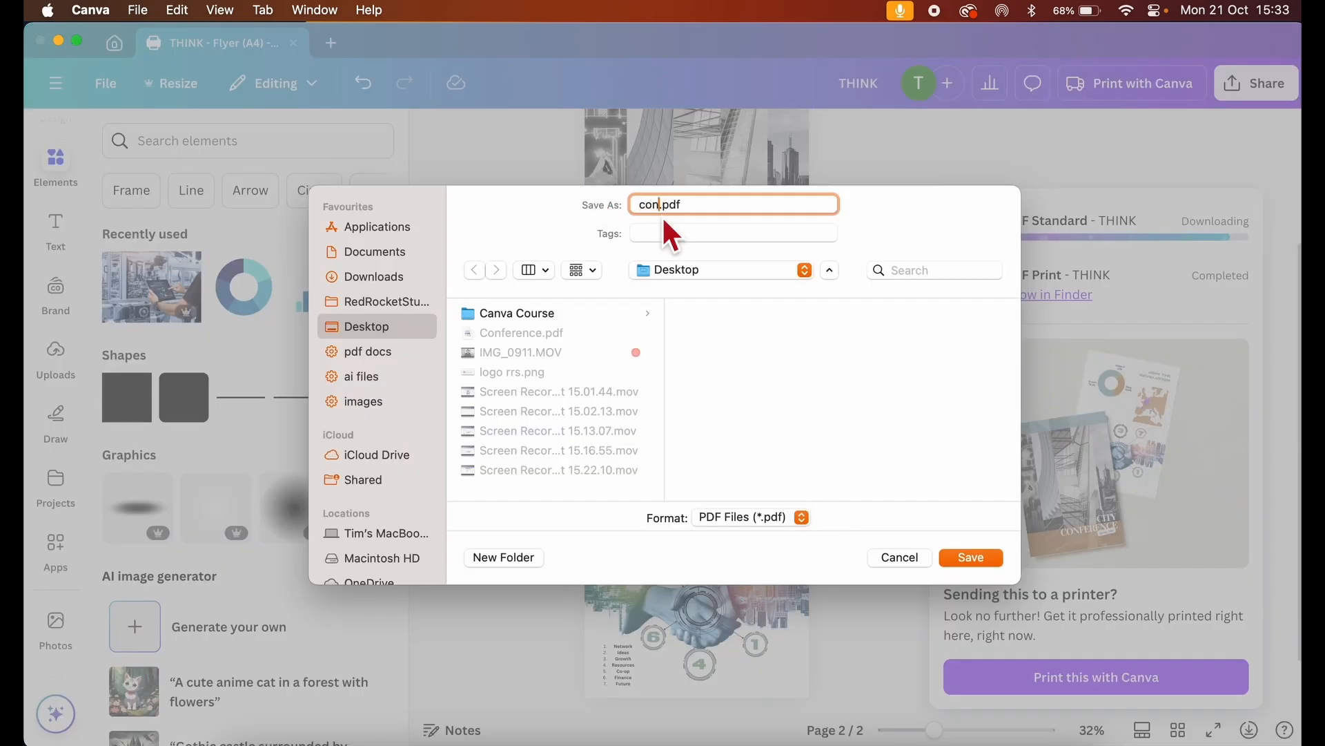
{"action": "type", "text": "ence email"}
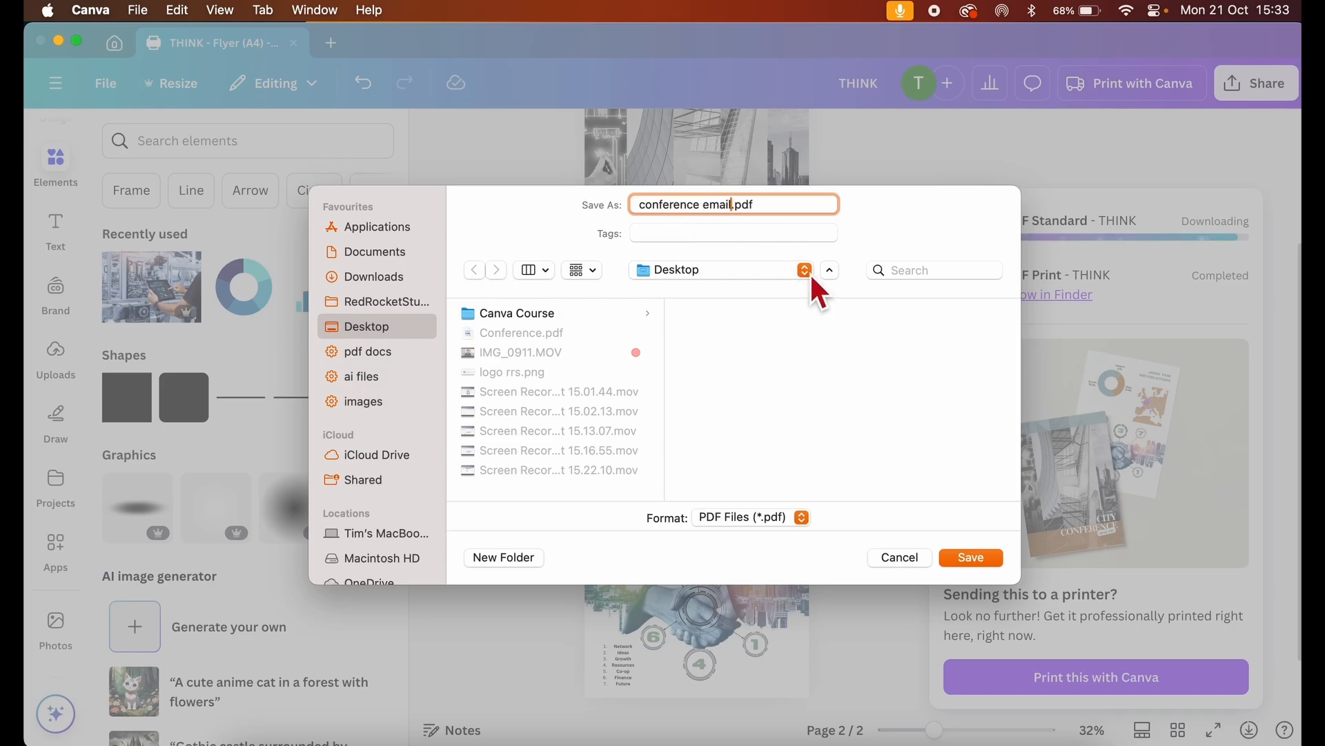
{"action": "left_click", "coordinate": [970, 556]}
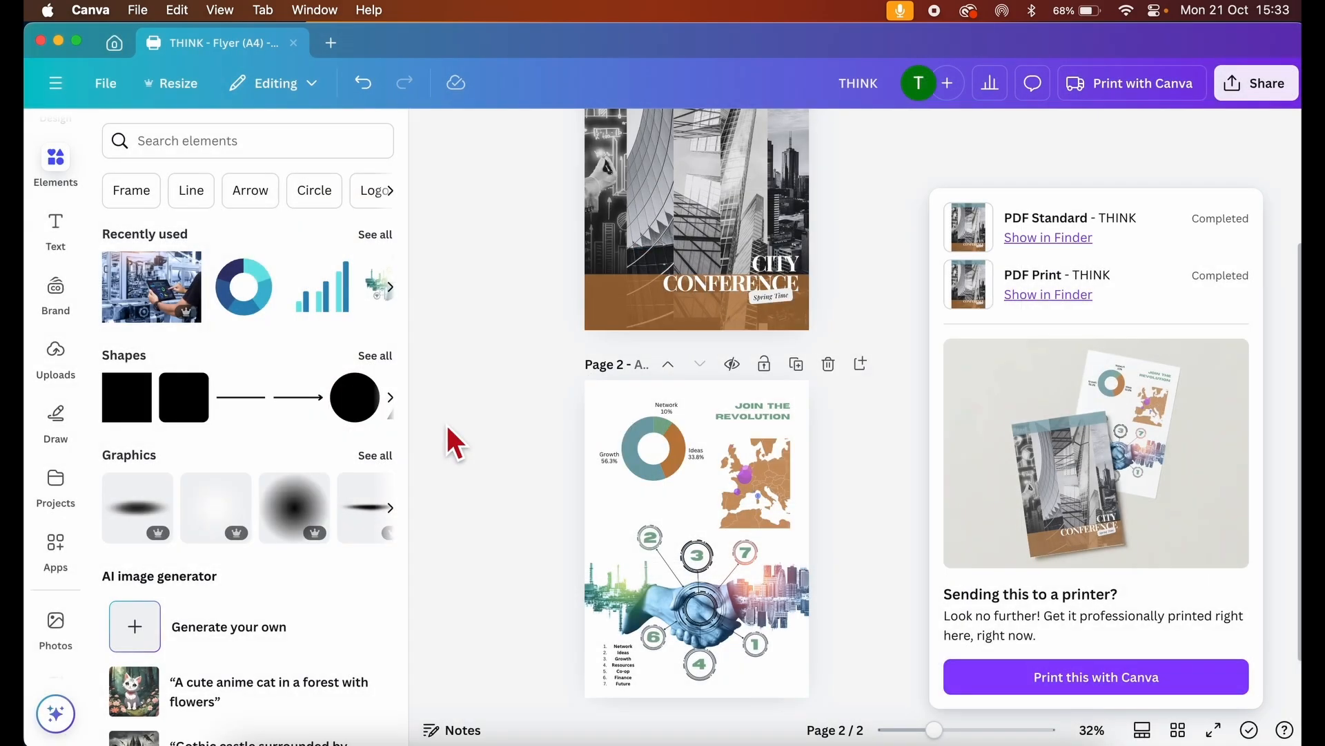
Minimise Canva, open conference email.pdf from the Desktop in Preview, and review both pages at full-page size.
{"action": "left_click", "coordinate": [59, 40]}
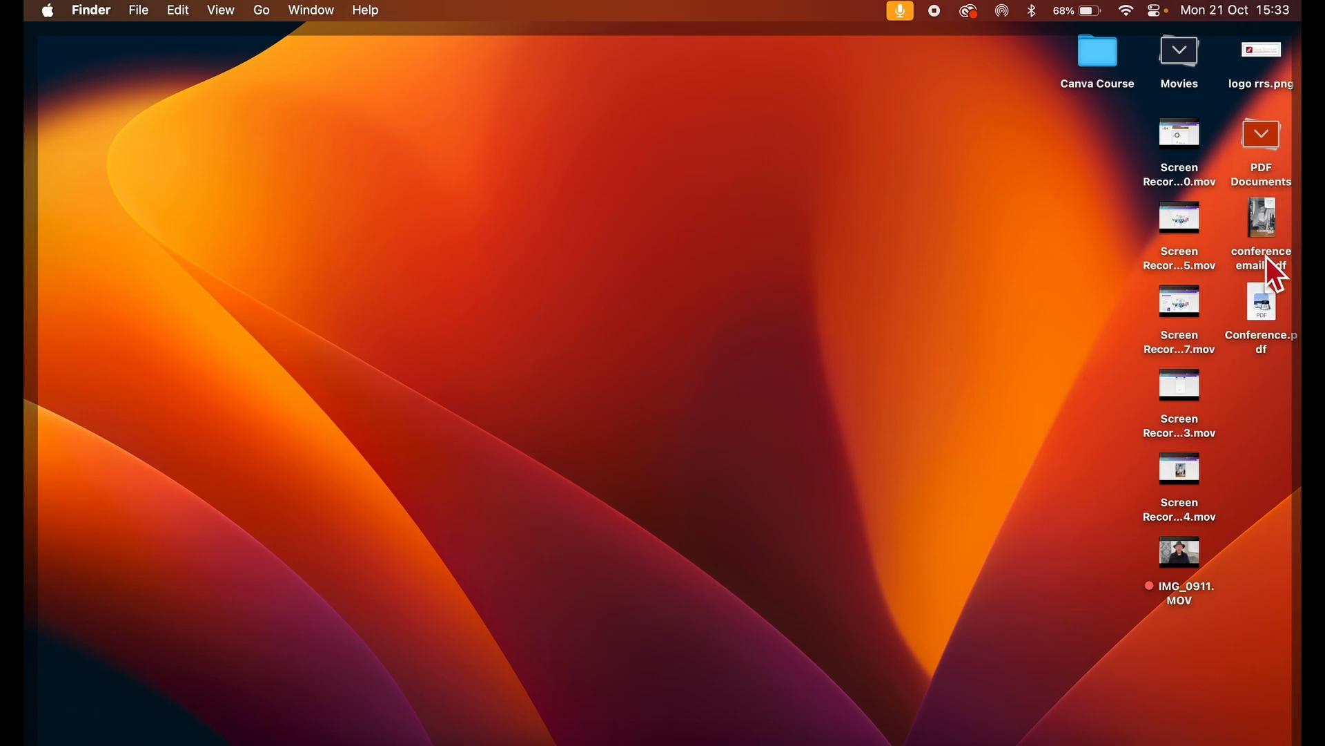
{"action": "double_click", "coordinate": [1271, 206]}
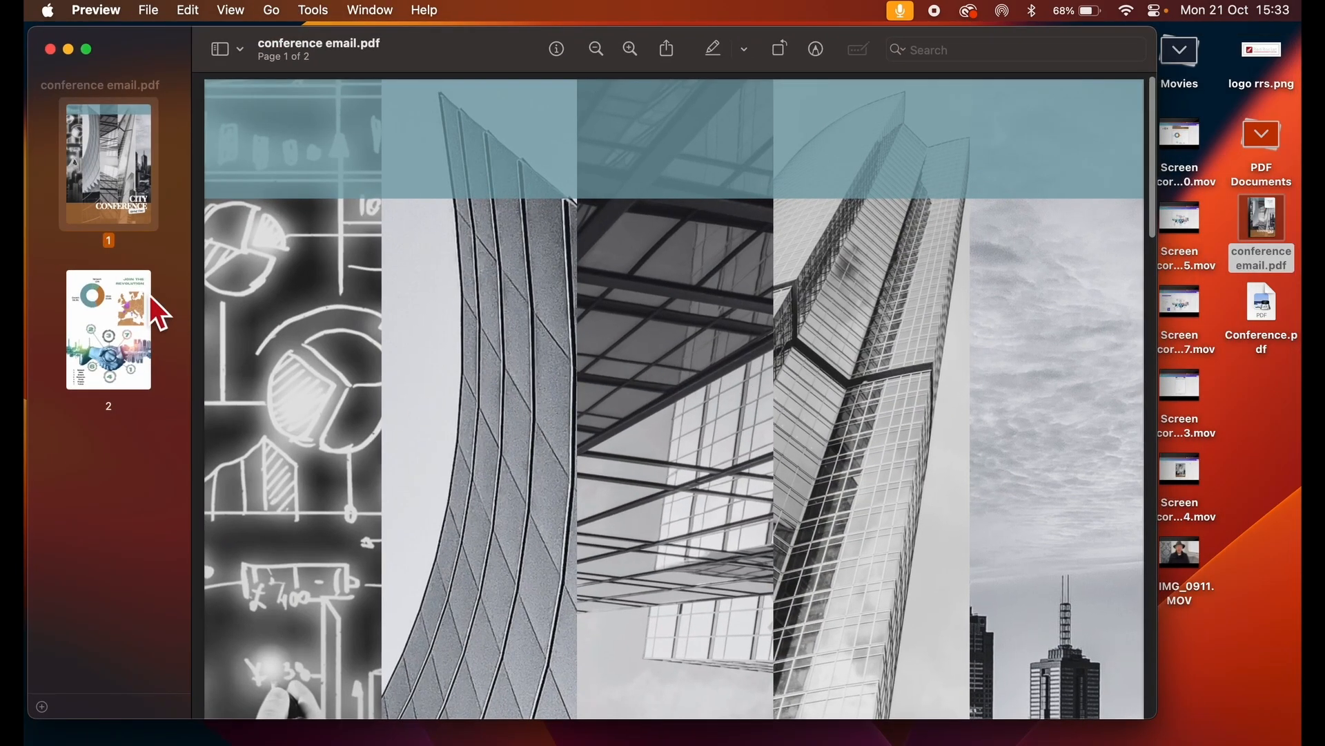
{"action": "left_click", "coordinate": [606, 59]}
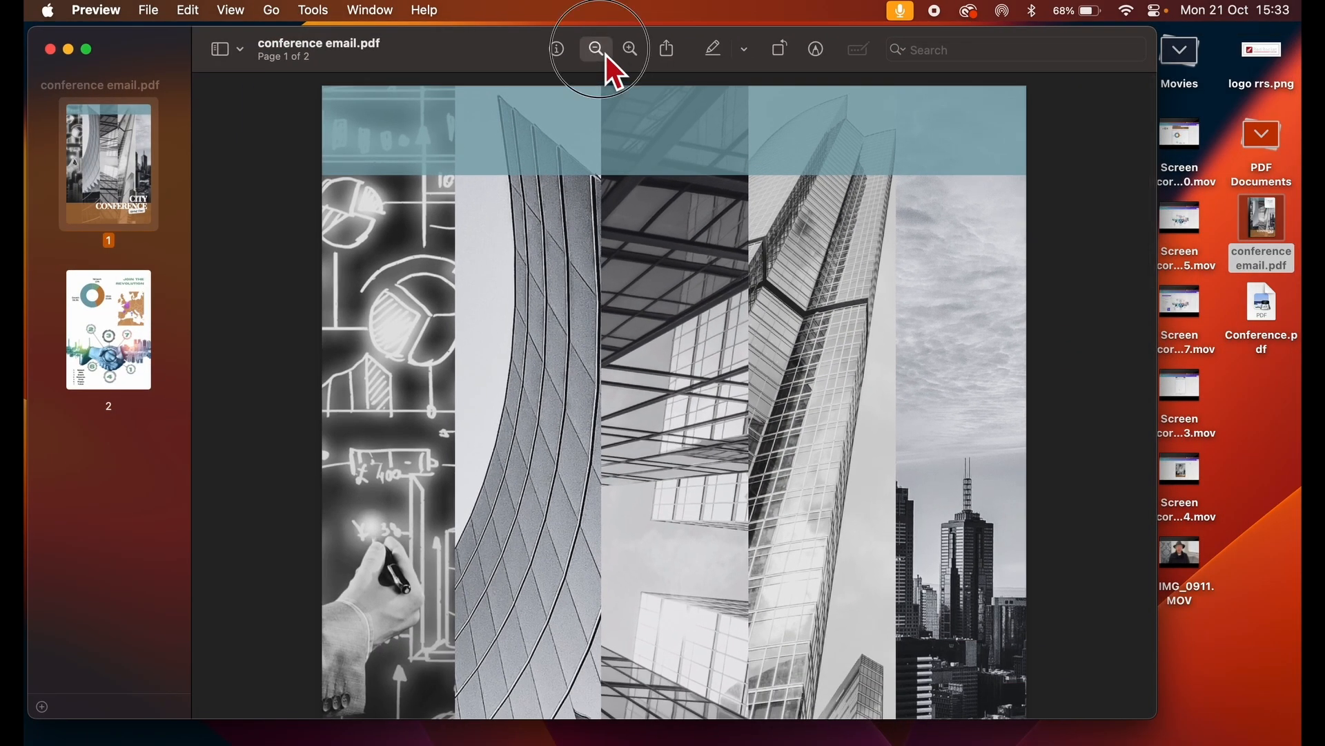
{"action": "left_click", "coordinate": [606, 59]}
{"action": "left_click", "coordinate": [606, 59]}
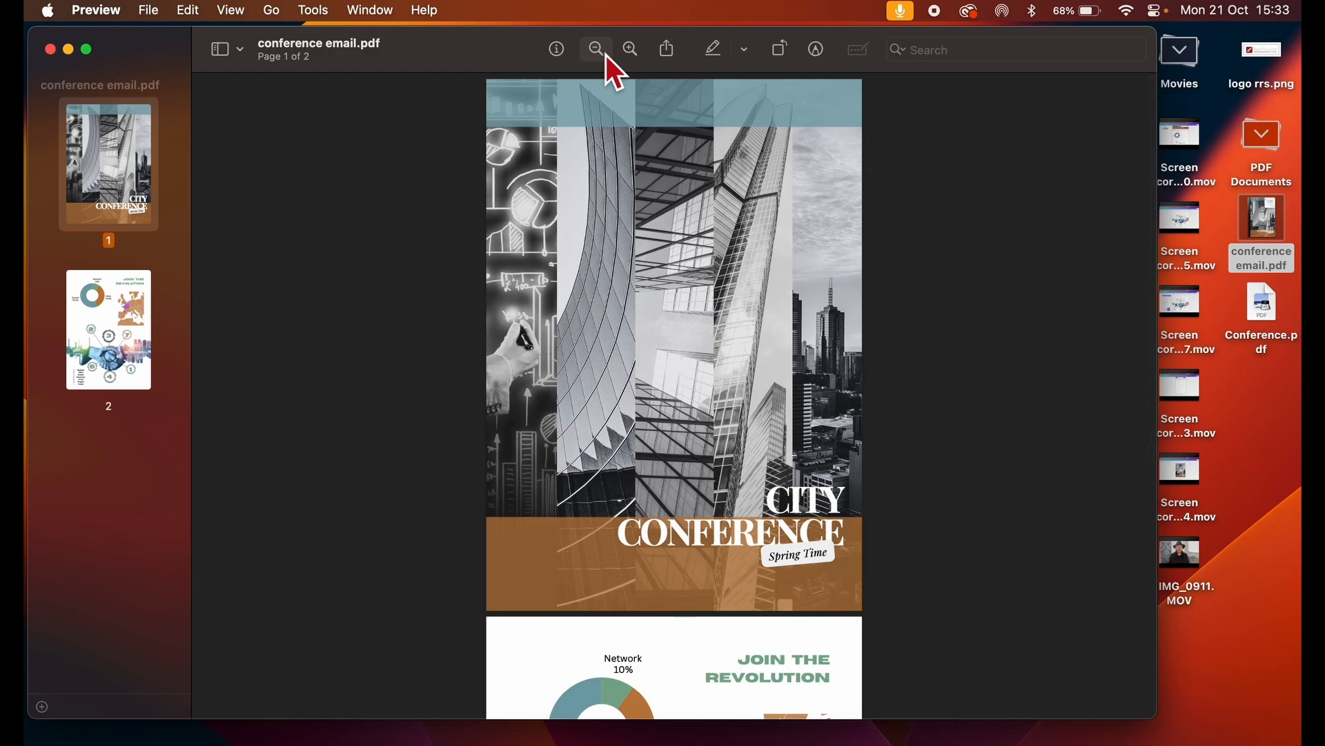
{"action": "scroll", "coordinate": [676, 314], "scroll_direction": "down", "scroll_amount": 10}
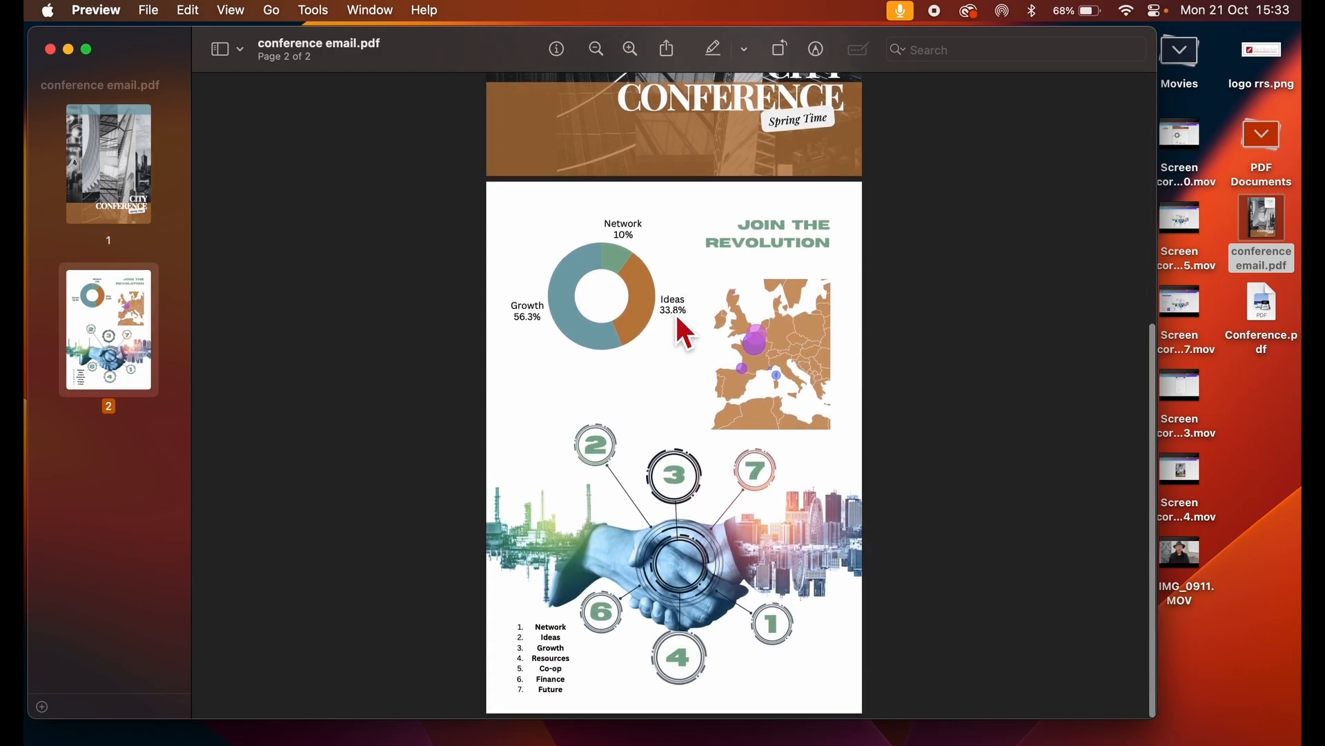
{"action": "scroll", "coordinate": [680, 325], "scroll_direction": "up", "scroll_amount": 5}
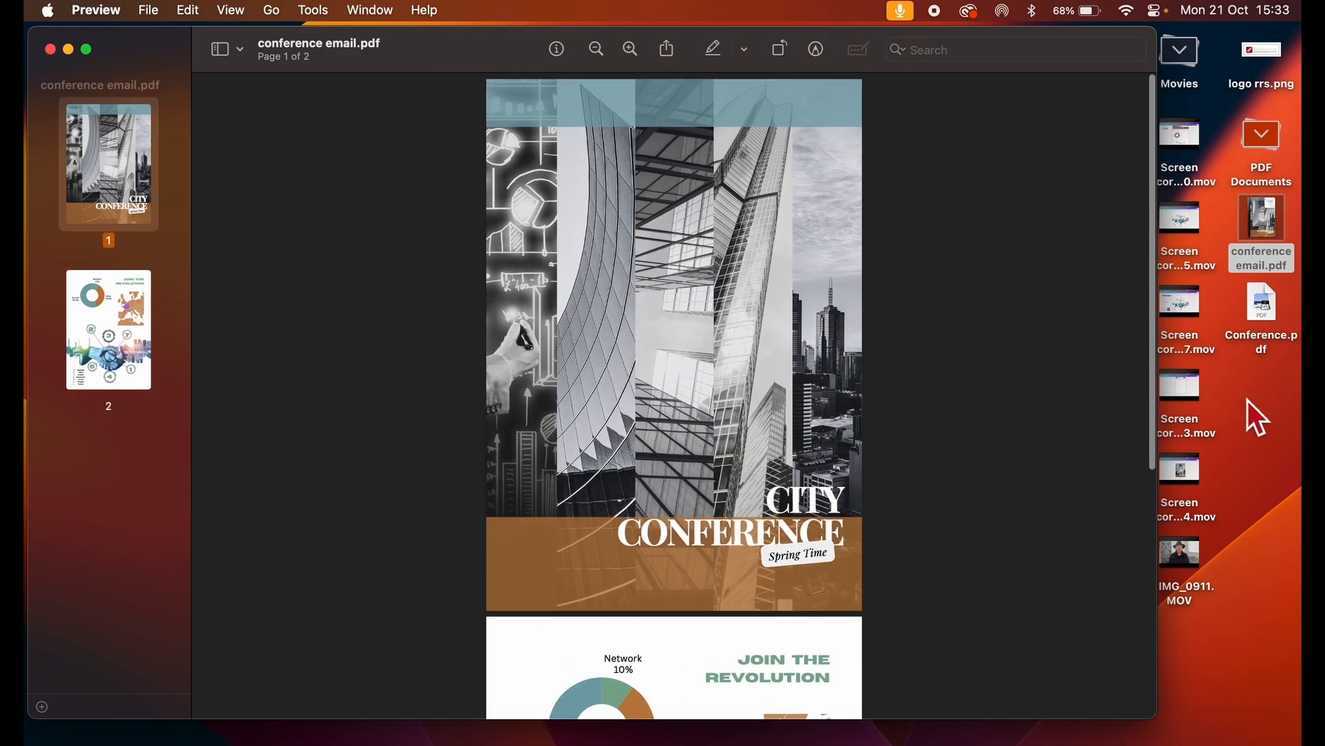
Open Conference.pdf from the Desktop and examine the crop marks and bleed around the edges of both pages.
{"action": "left_click", "coordinate": [1254, 394]}
{"action": "double_click", "coordinate": [1262, 315]}
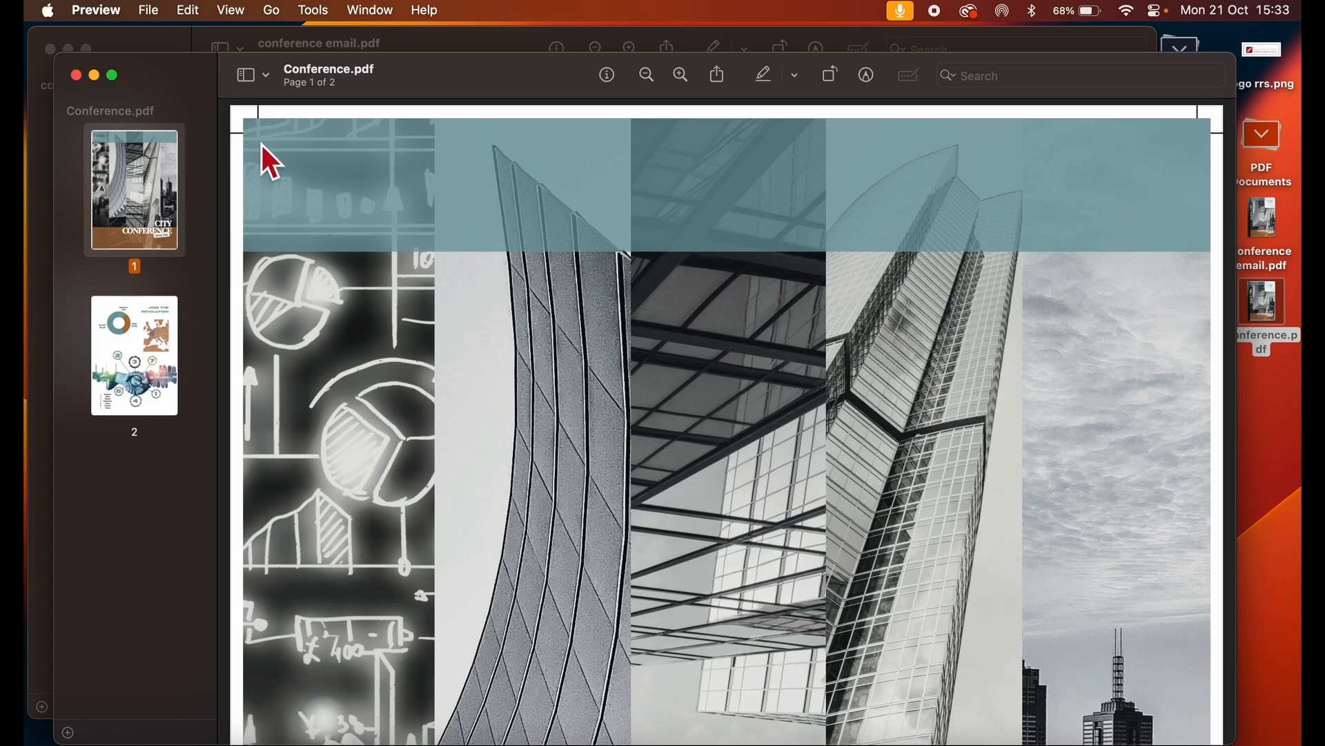
{"action": "scroll", "coordinate": [261, 142], "scroll_direction": "down", "scroll_amount": 15}
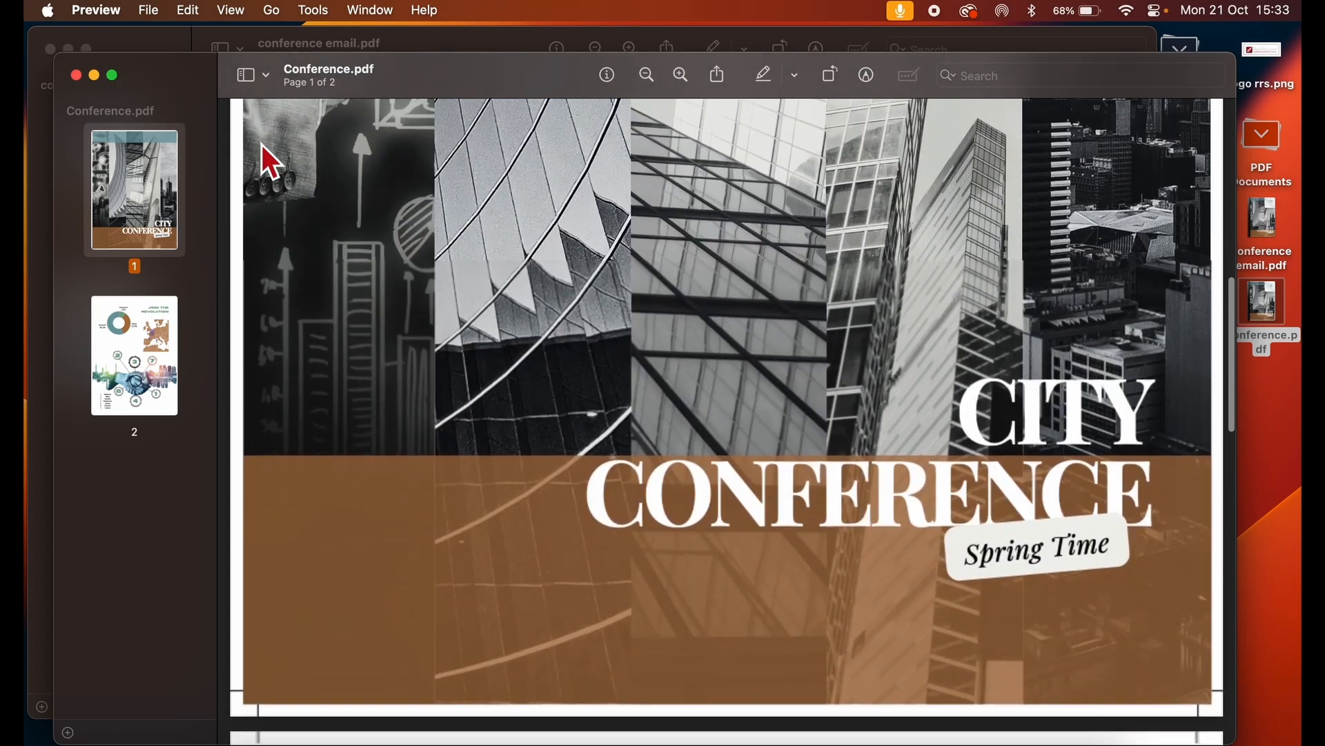
{"action": "scroll", "coordinate": [262, 143], "scroll_direction": "down", "scroll_amount": 20}
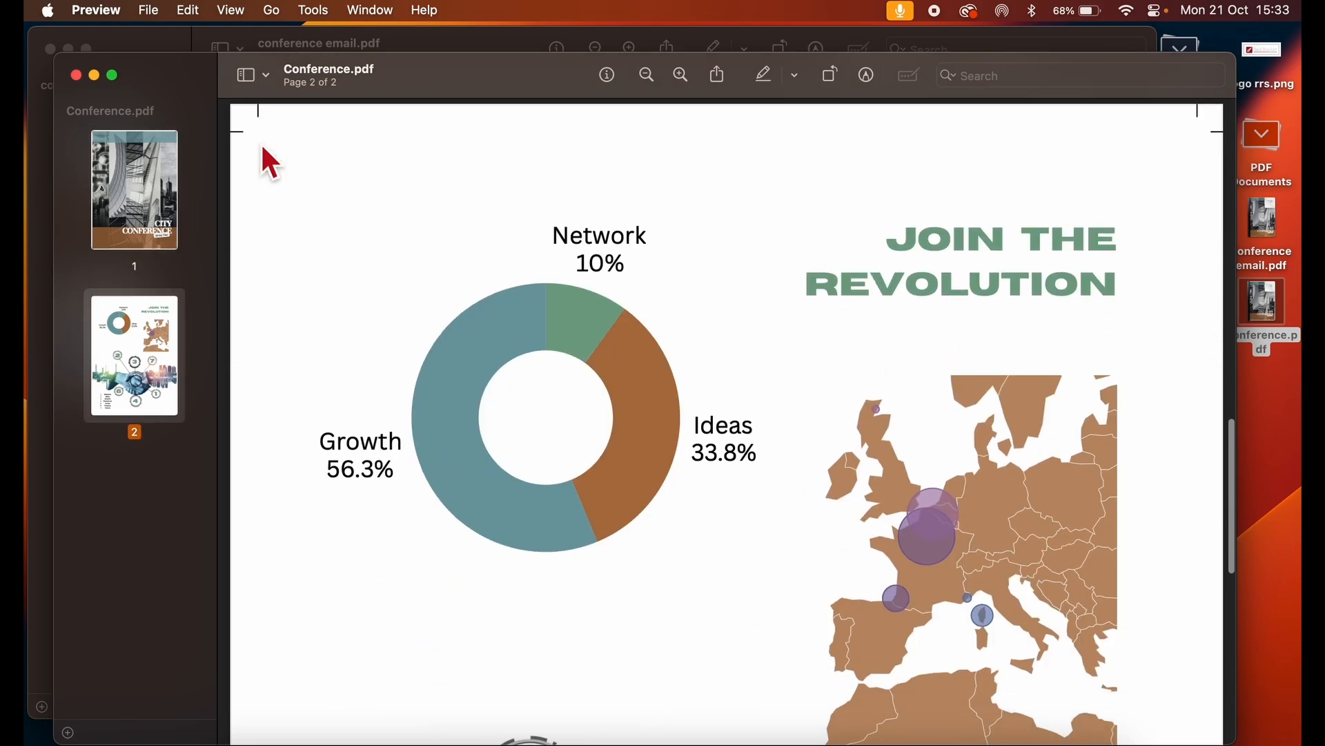
{"action": "scroll", "coordinate": [261, 143], "scroll_direction": "down", "scroll_amount": 6}
{"action": "scroll", "coordinate": [261, 143], "scroll_direction": "up", "scroll_amount": 15}
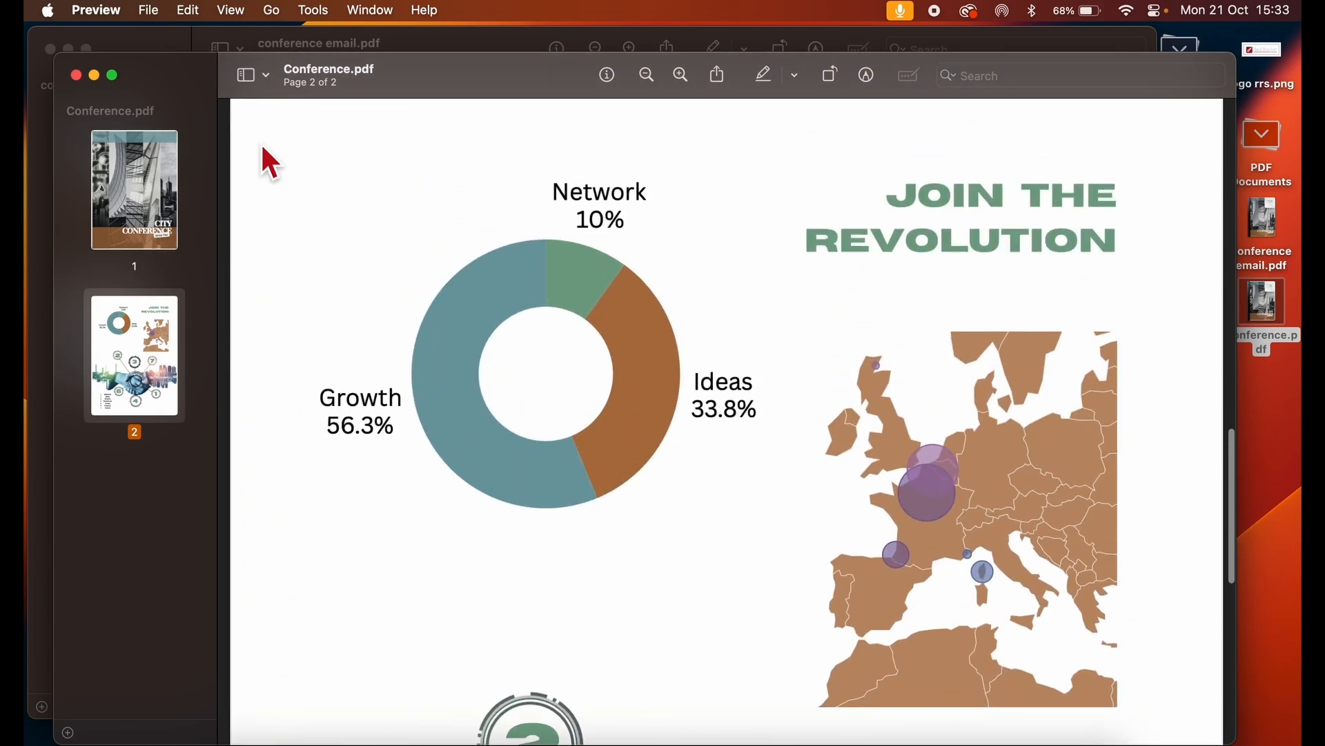
{"action": "scroll", "coordinate": [262, 143], "scroll_direction": "up", "scroll_amount": 3}
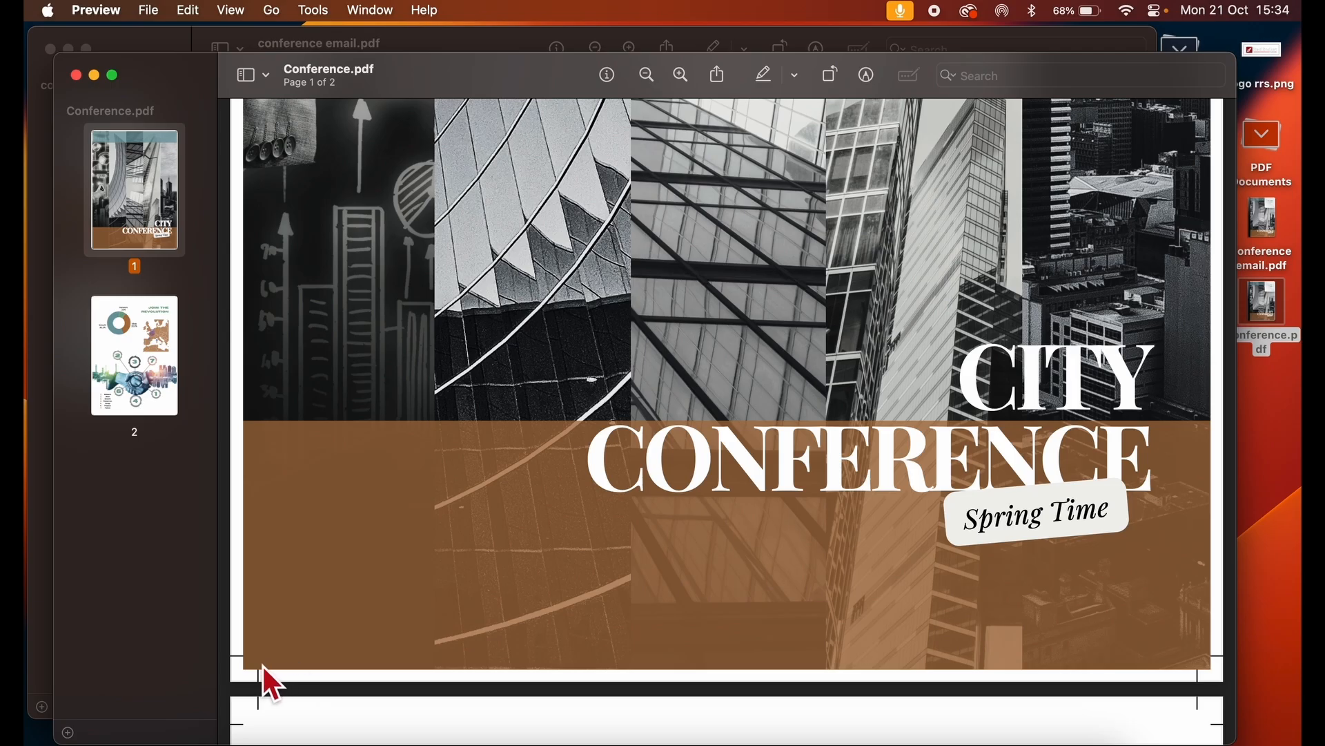
{"action": "scroll", "coordinate": [276, 428], "scroll_direction": "up", "scroll_amount": 10}
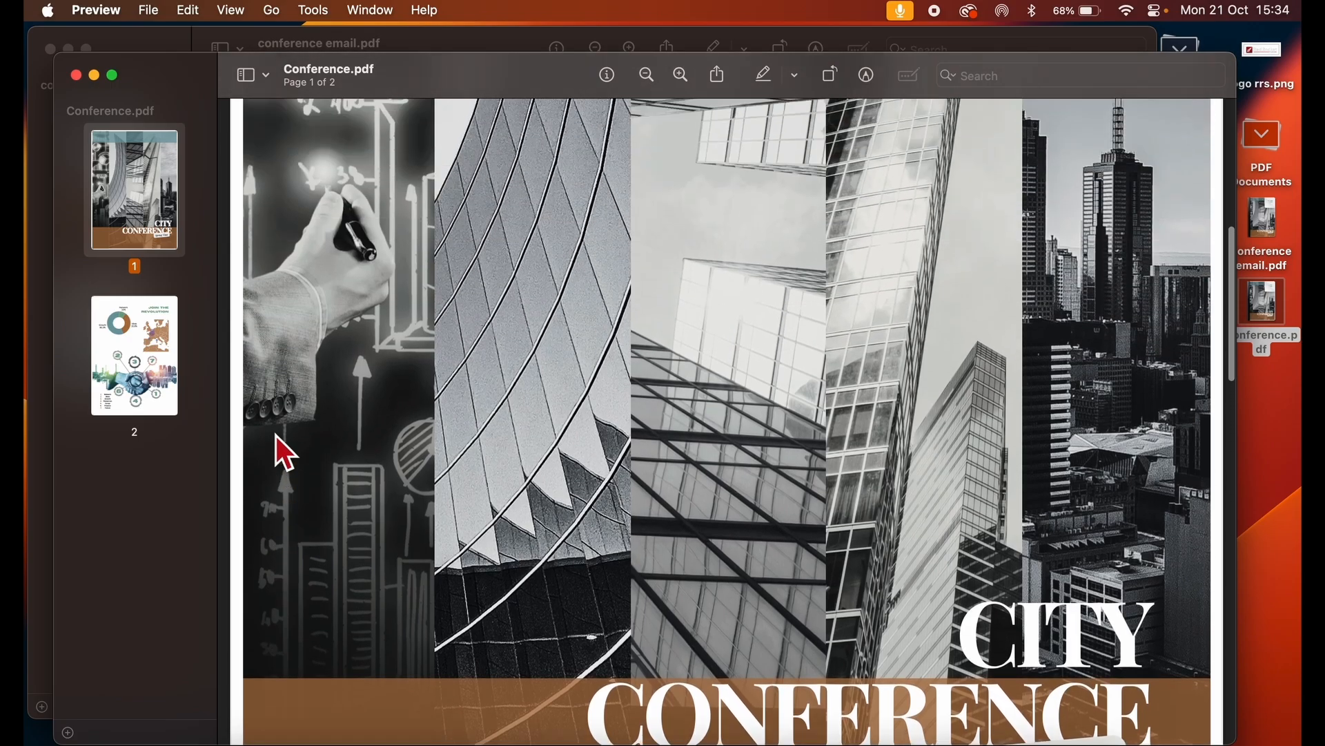
{"action": "scroll", "coordinate": [276, 436], "scroll_direction": "up", "scroll_amount": 2}
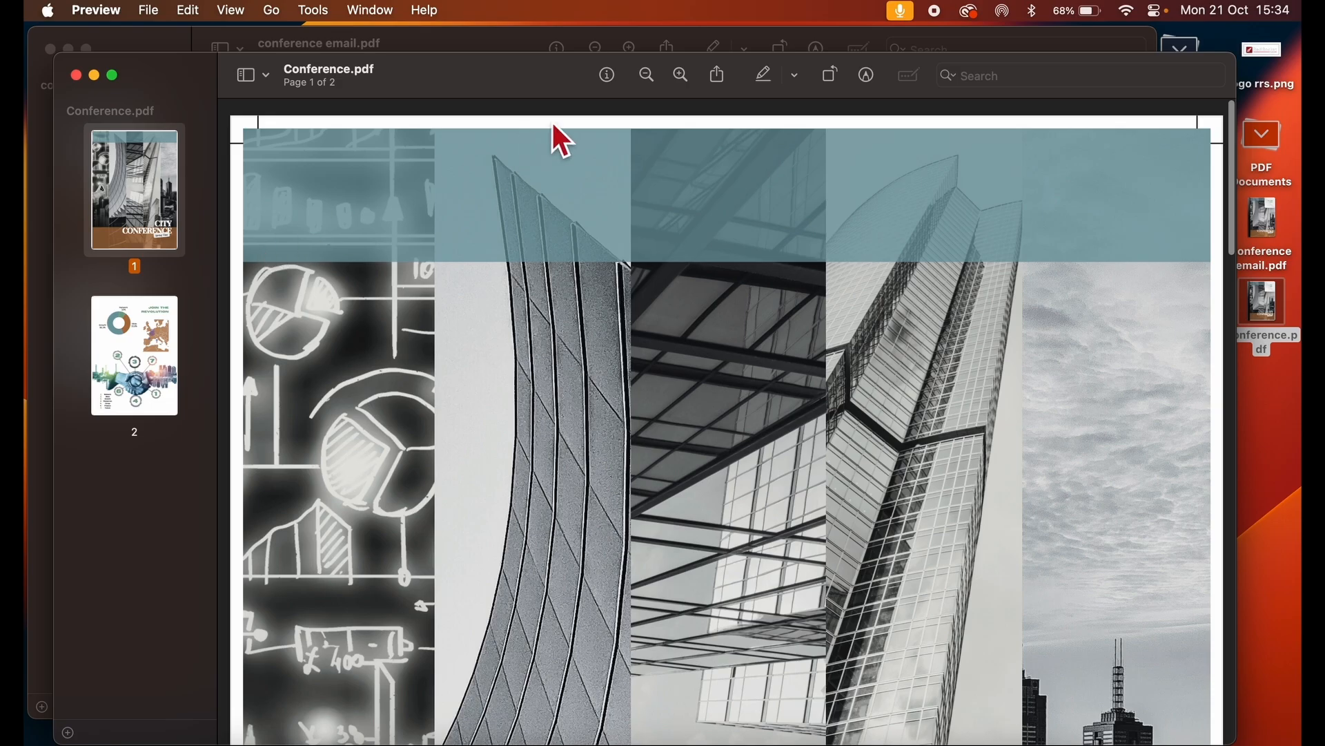
Review the complete layout of both Conference.pdf pages at full-page size.
{"action": "left_click", "coordinate": [652, 77]}
{"action": "left_click", "coordinate": [652, 78]}
{"action": "left_click", "coordinate": [653, 77]}
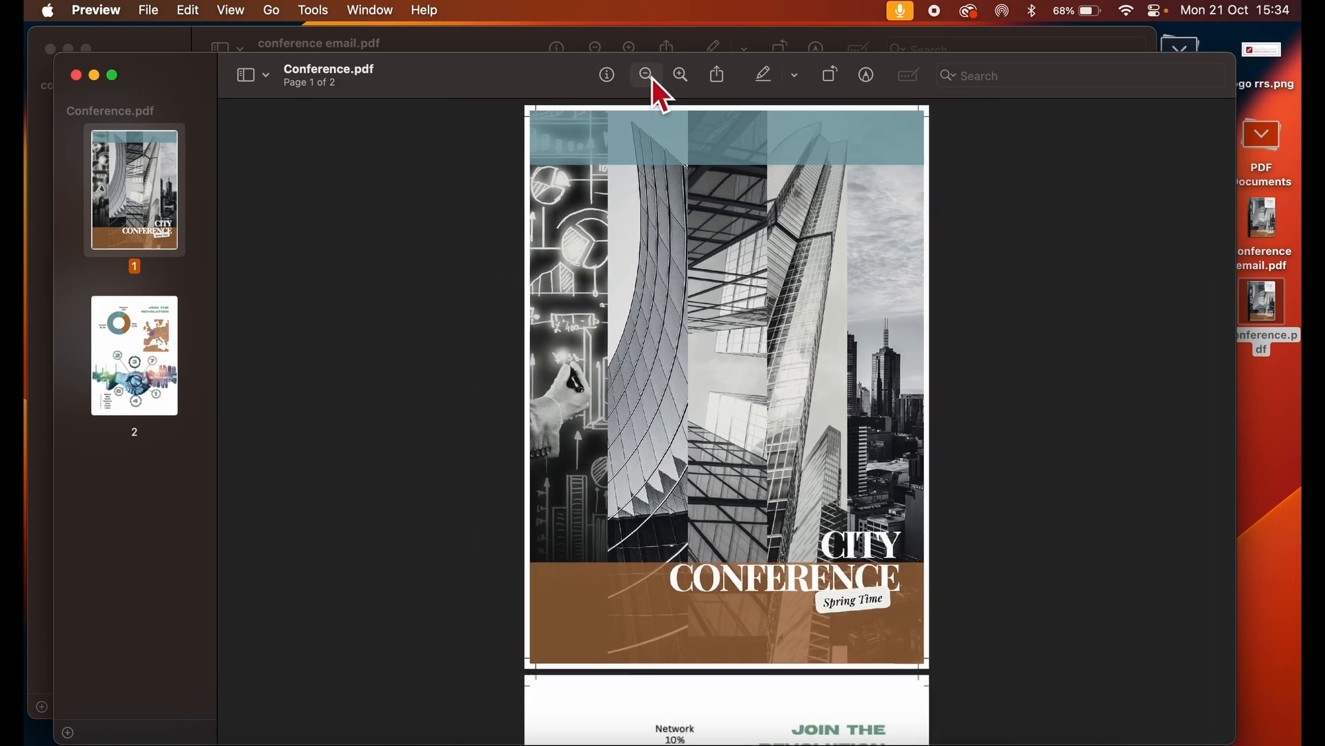
{"action": "scroll", "coordinate": [633, 458], "scroll_direction": "down", "scroll_amount": 10}
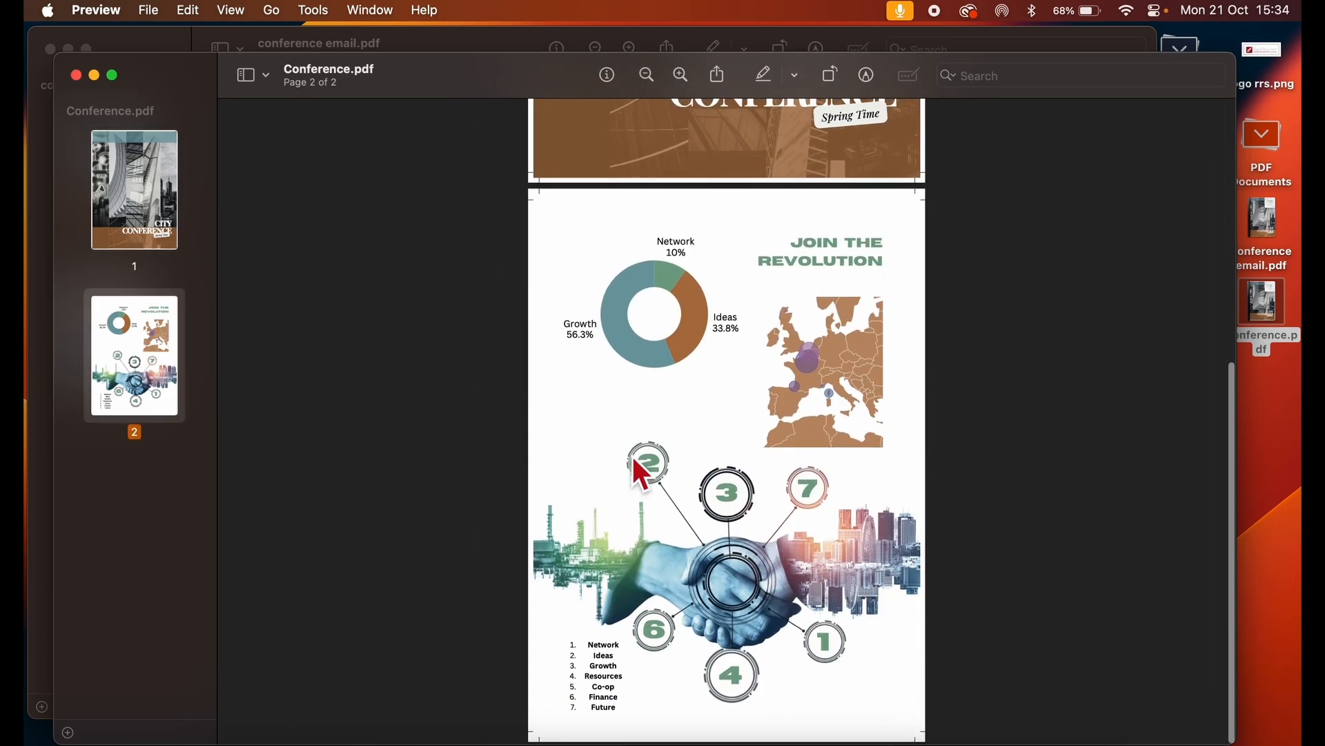